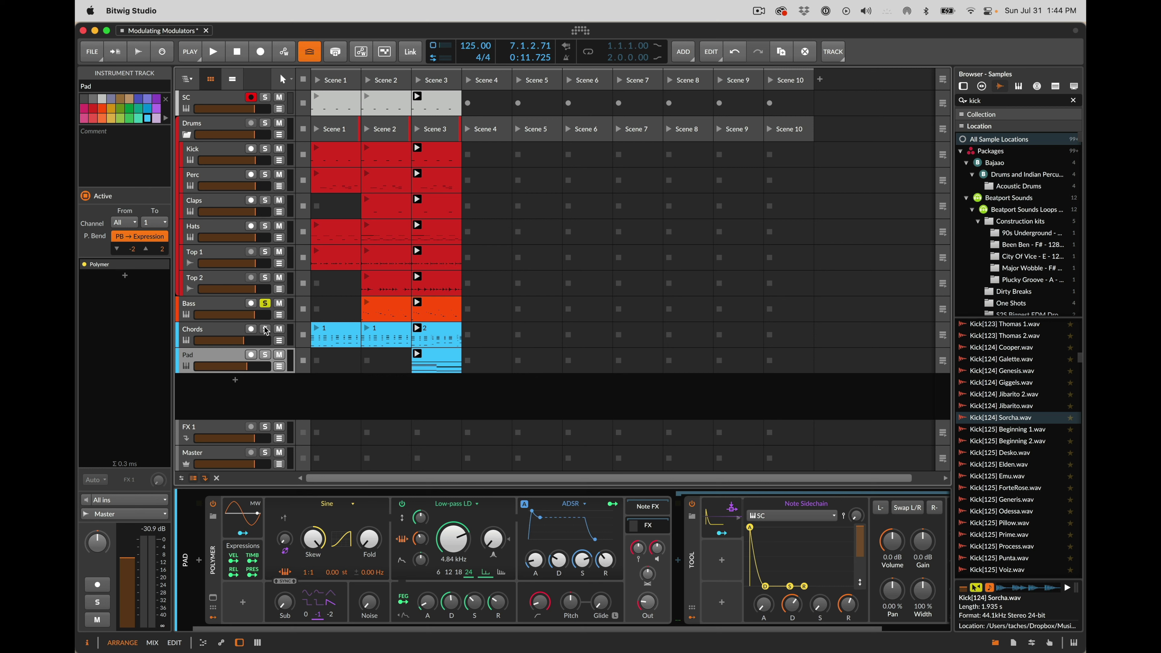
- Solo the Chords and Pad tracks together with Bass and play the Scene 3 clips to audition them
left_click(265, 330)
left_click(264, 355, "shift")
left_click(265, 305, "shift")
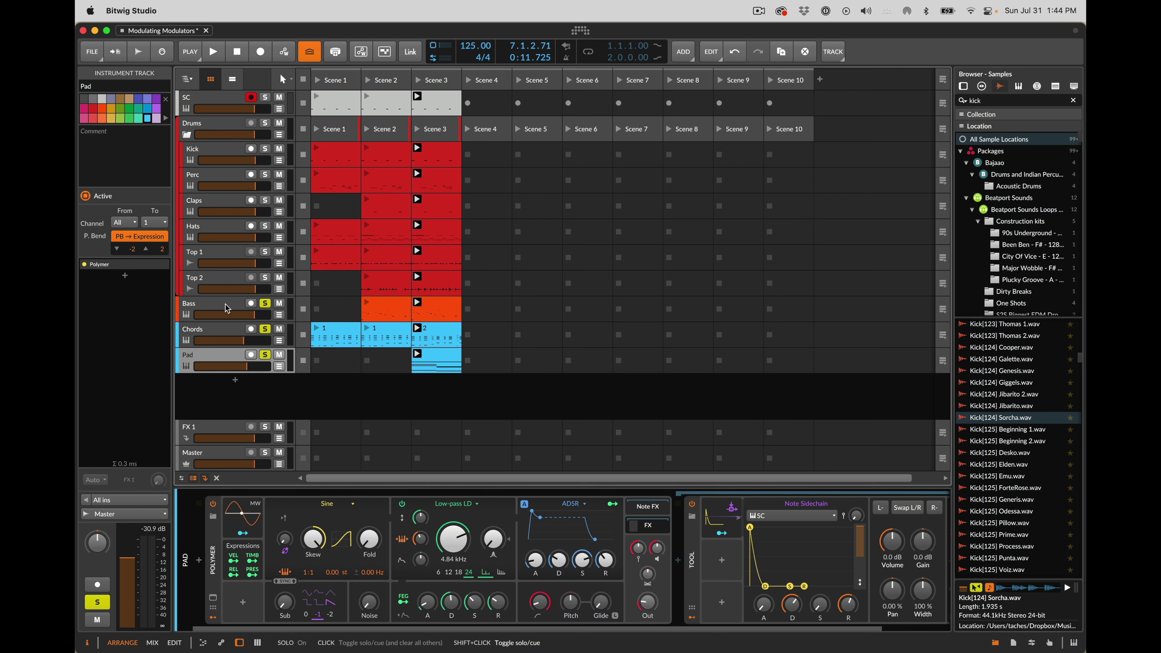
left_click(225, 304)
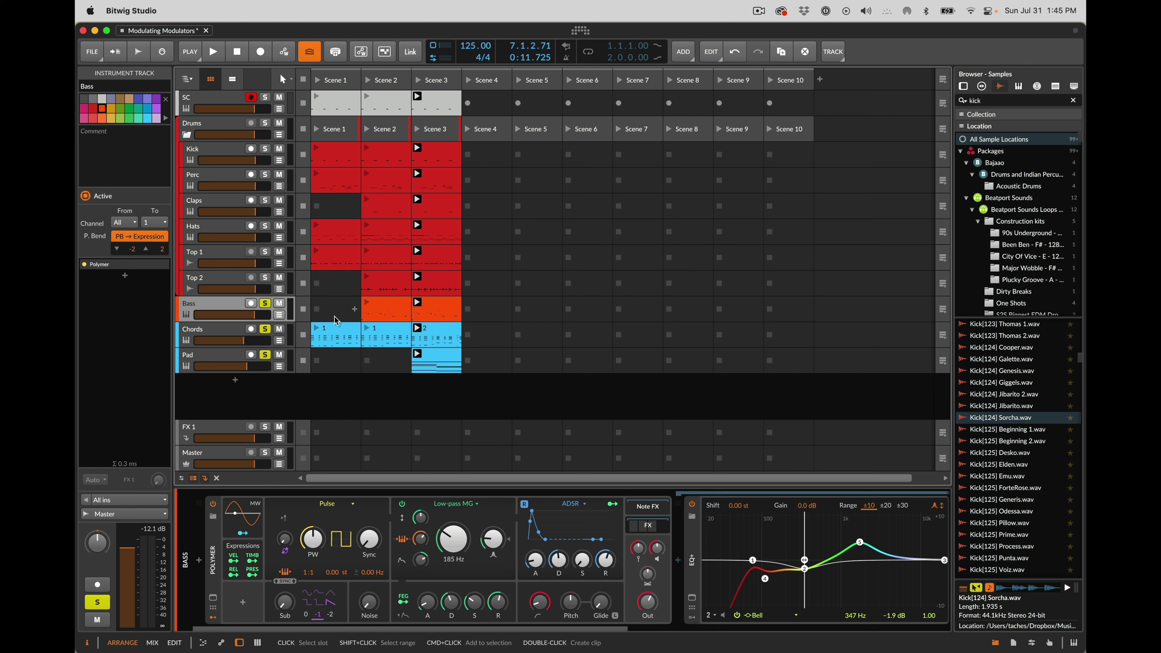
left_click(443, 320)
key("space")
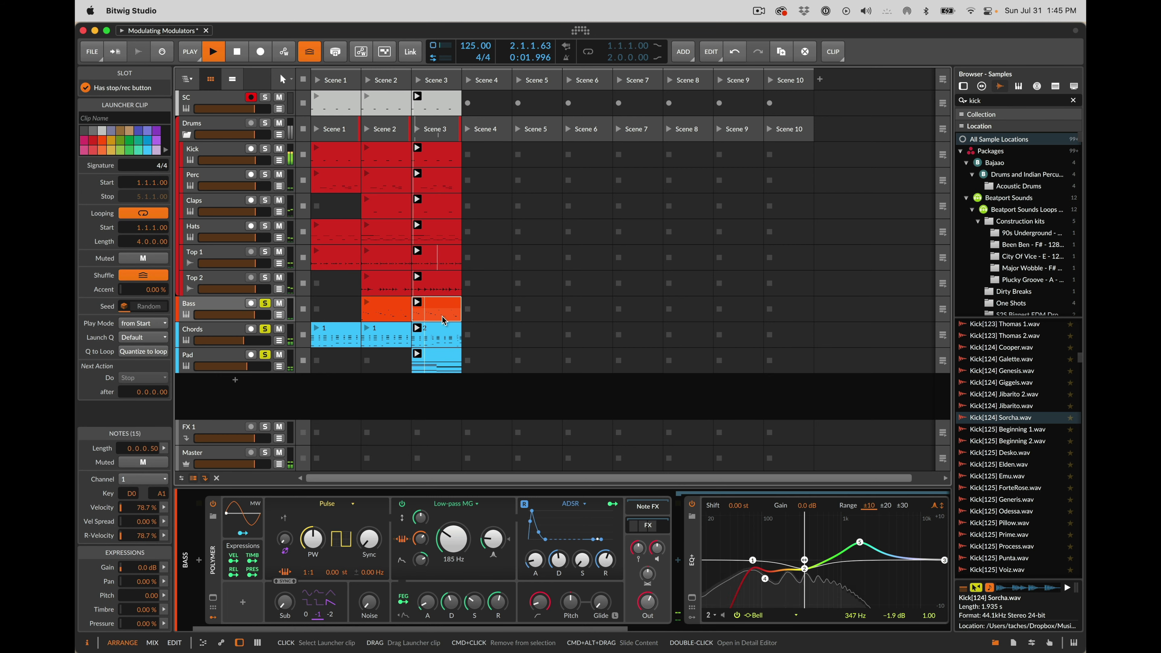
key("space")
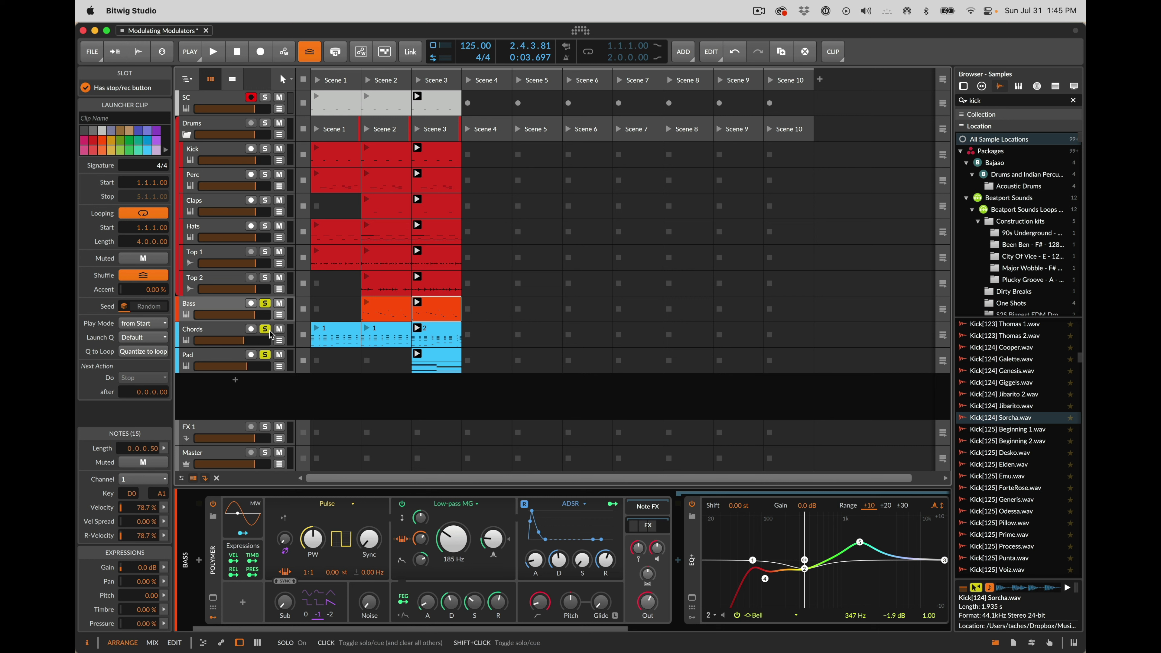
- Launch Scene 1 and set the Chords track's volume to -3.0 dB
left_click(314, 82)
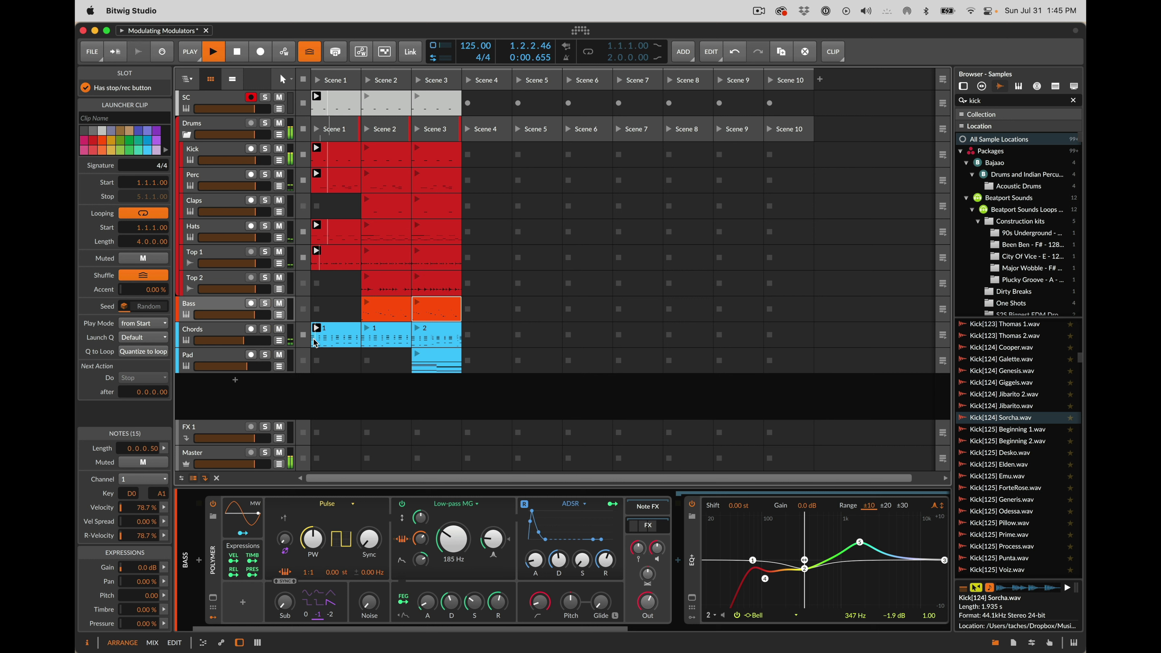
left_click(208, 335)
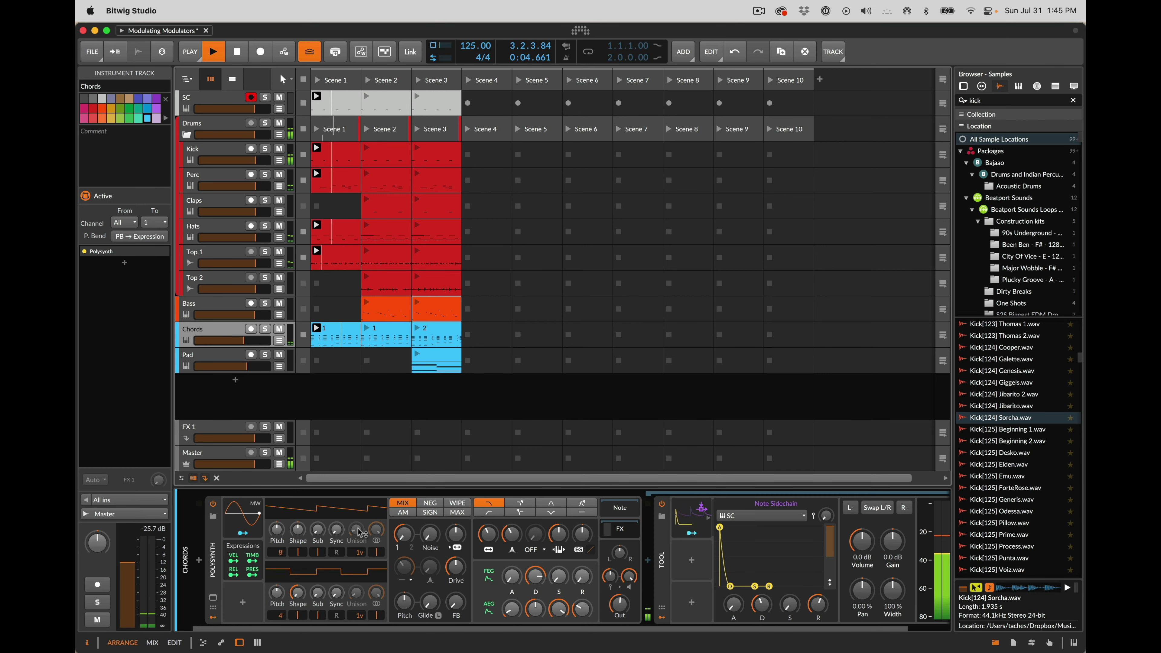
left_click_drag(244, 342, 247, 342)
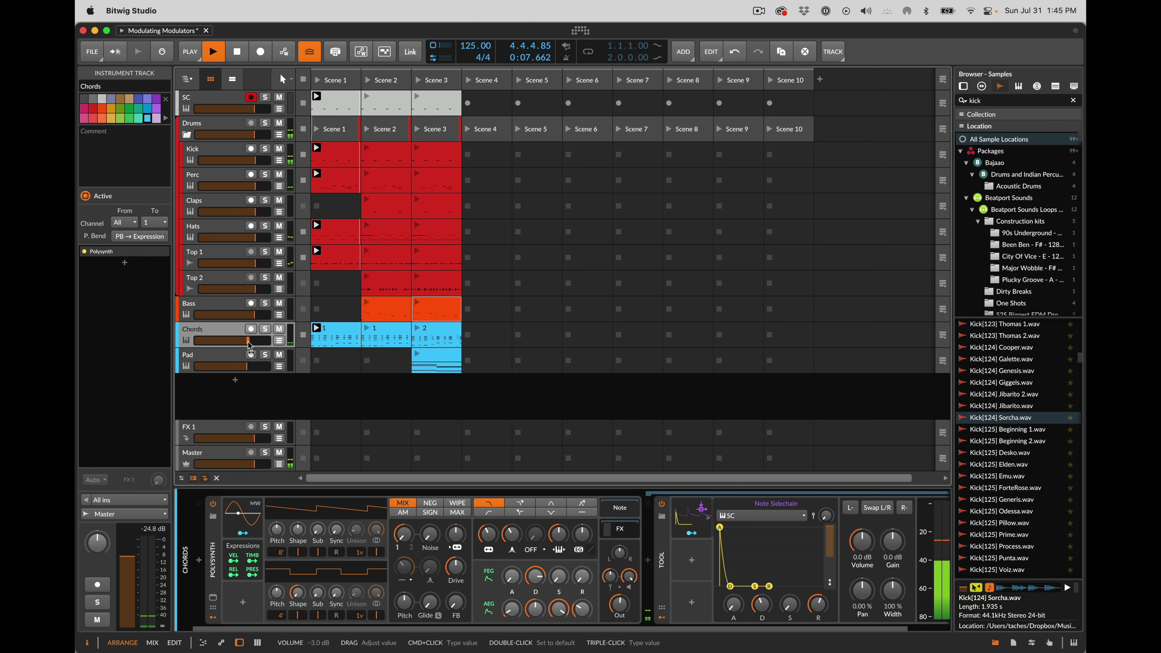
key("space")
- Add an LFO modulator to the Chords track's Polysynth and map it to the filter frequency with a depth of 14.00
left_click(244, 605)
type("lfo")
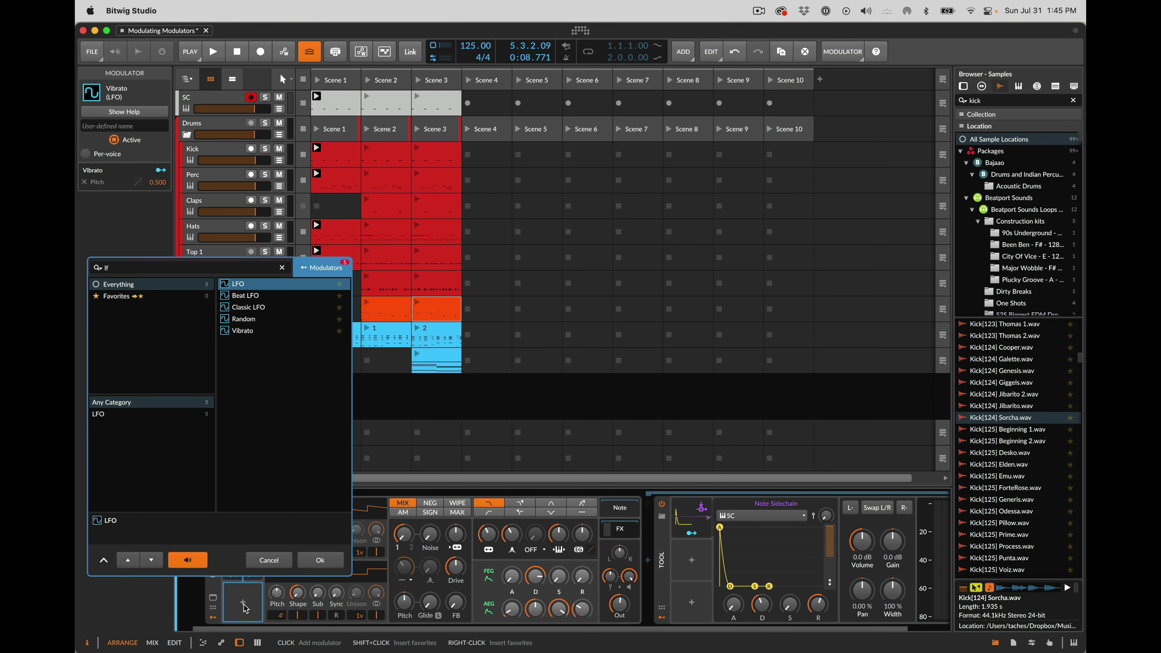
key("Return")
left_click(244, 617)
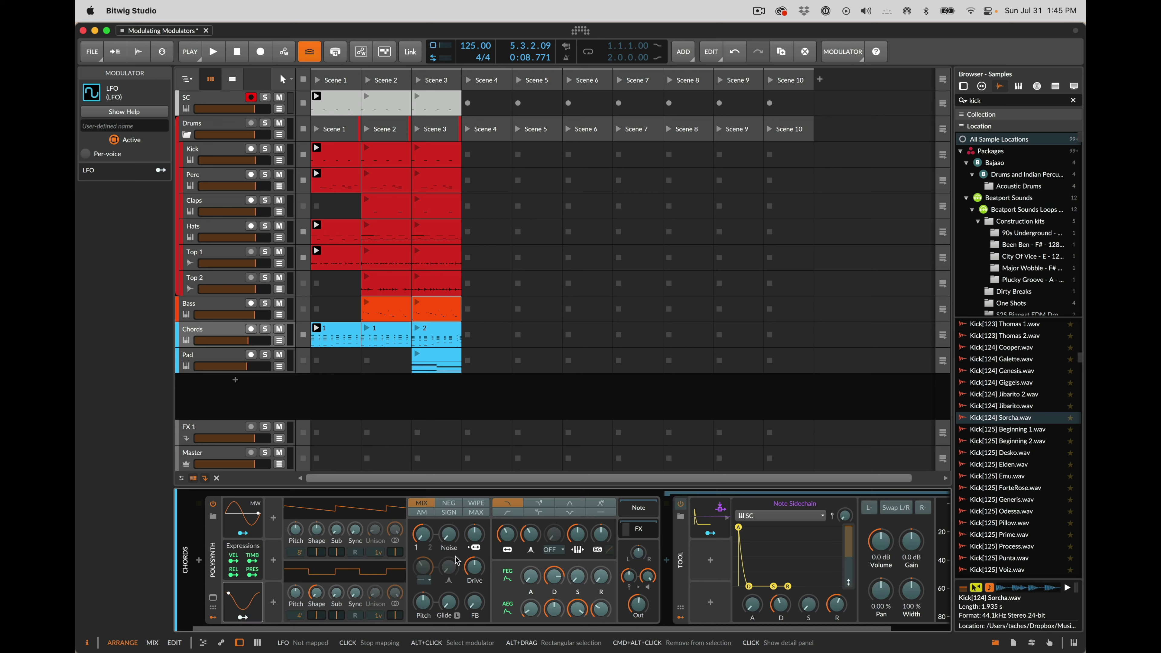
left_click_drag(507, 536, 508, 540)
key("space")
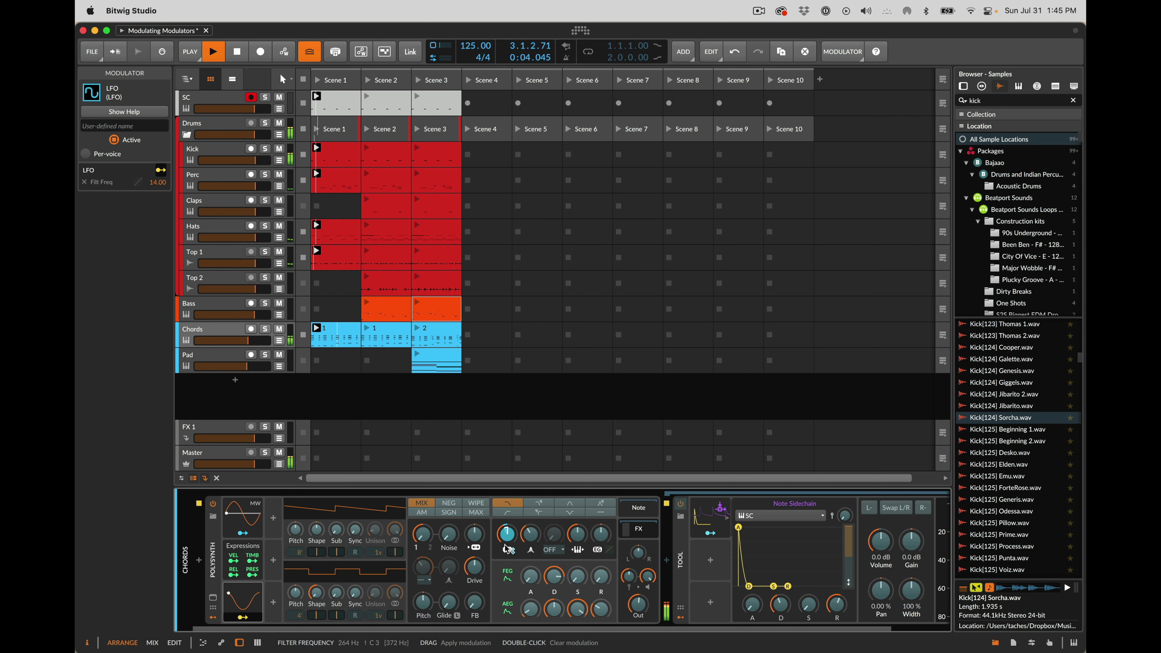
key("space")
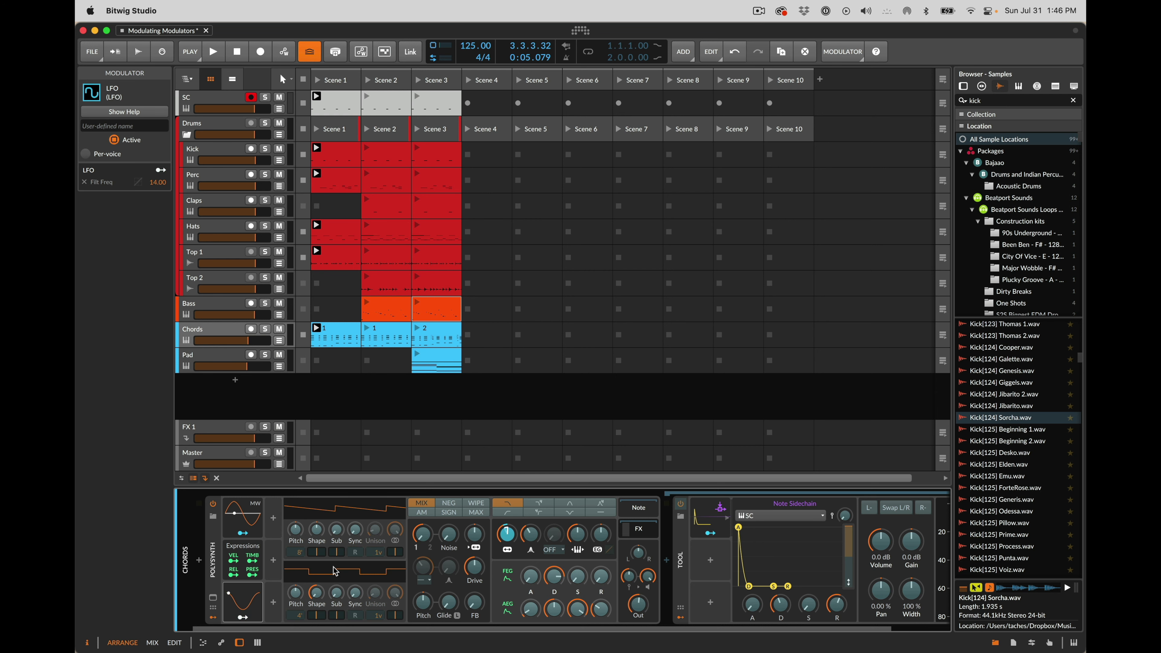
- Switch the Polysynth's LFO to Per-Voice mode and play Scene 1 to hear the effect
left_click(245, 603)
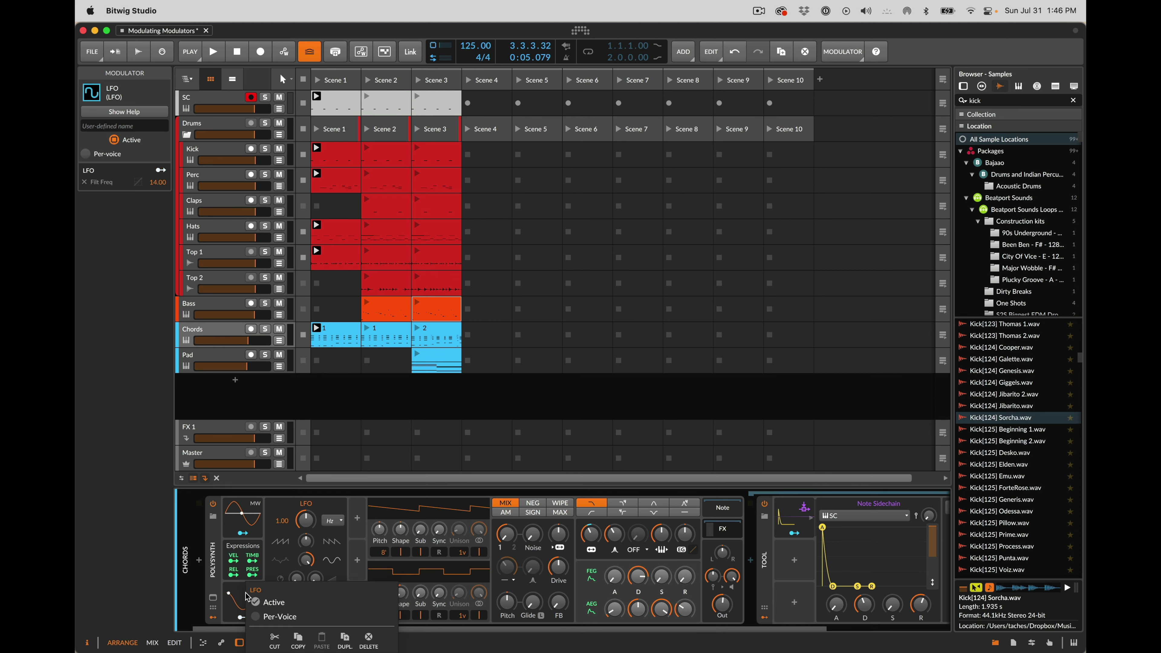
right_click(247, 597)
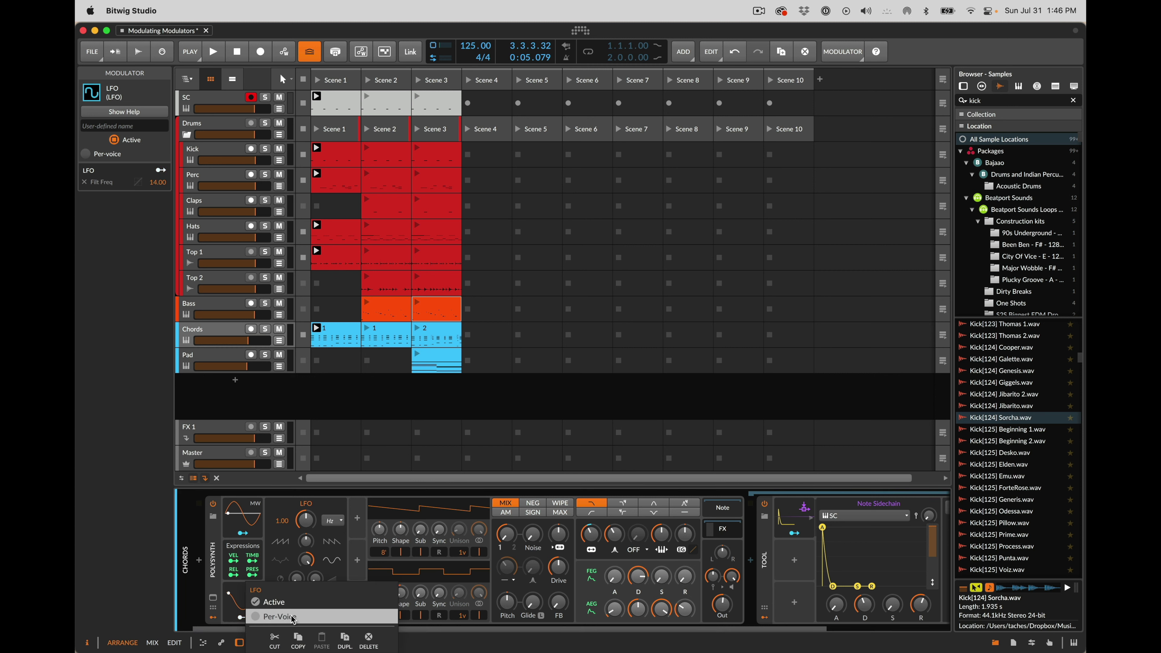
left_click(293, 618)
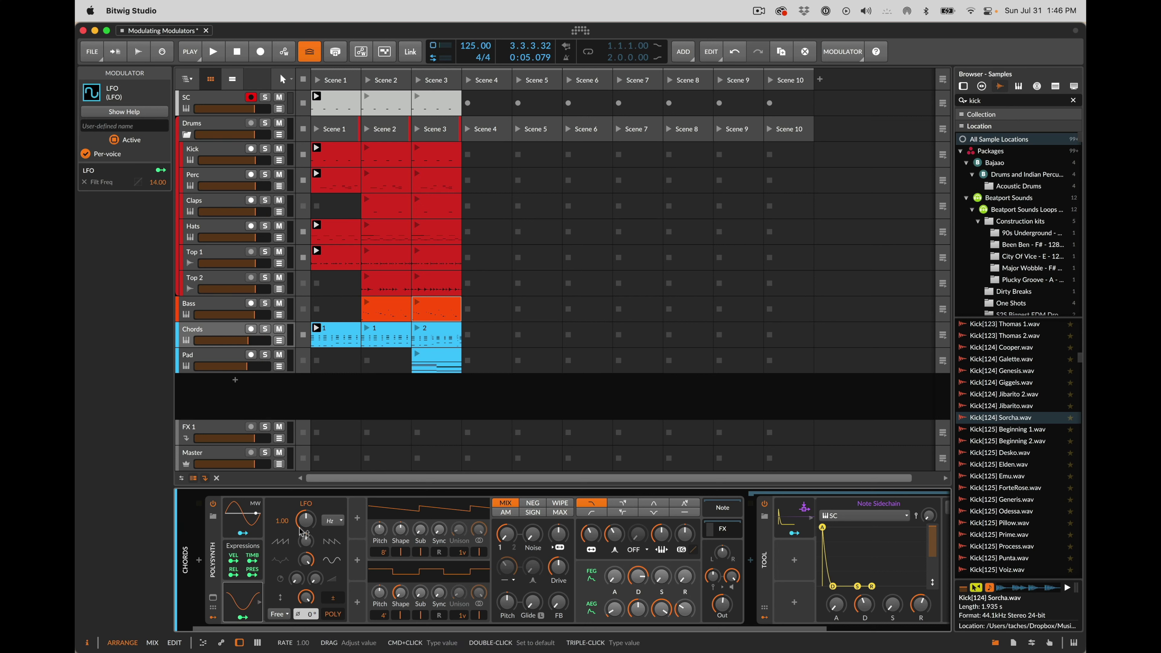
right_click(258, 602)
key("Escape")
key("space")
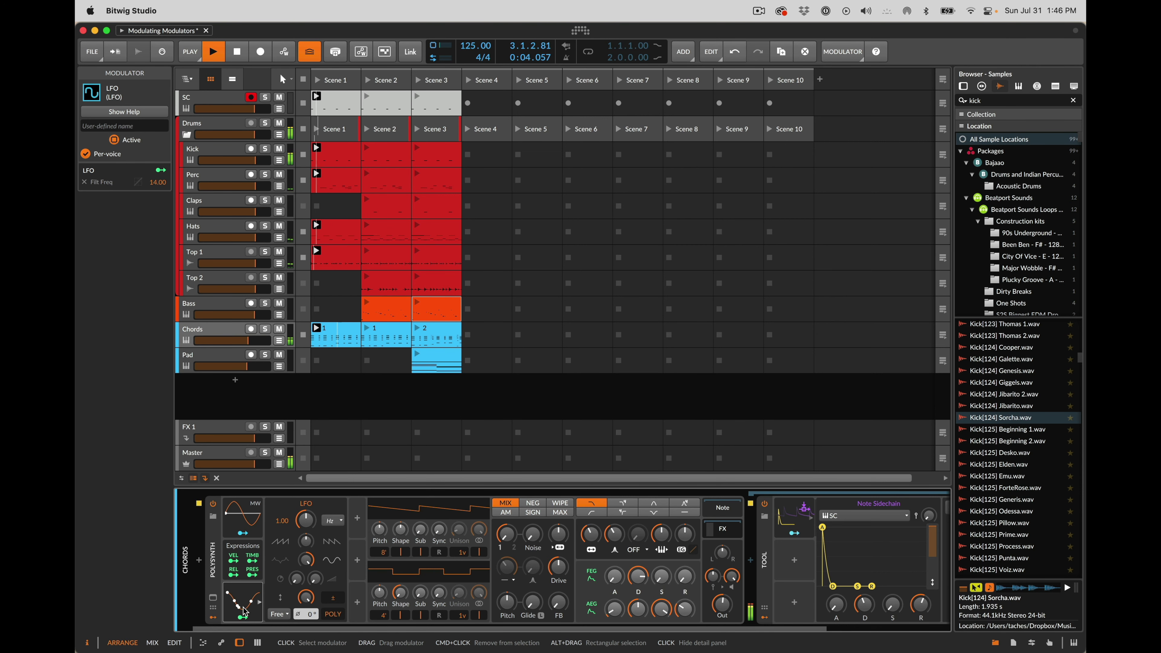
key("space")
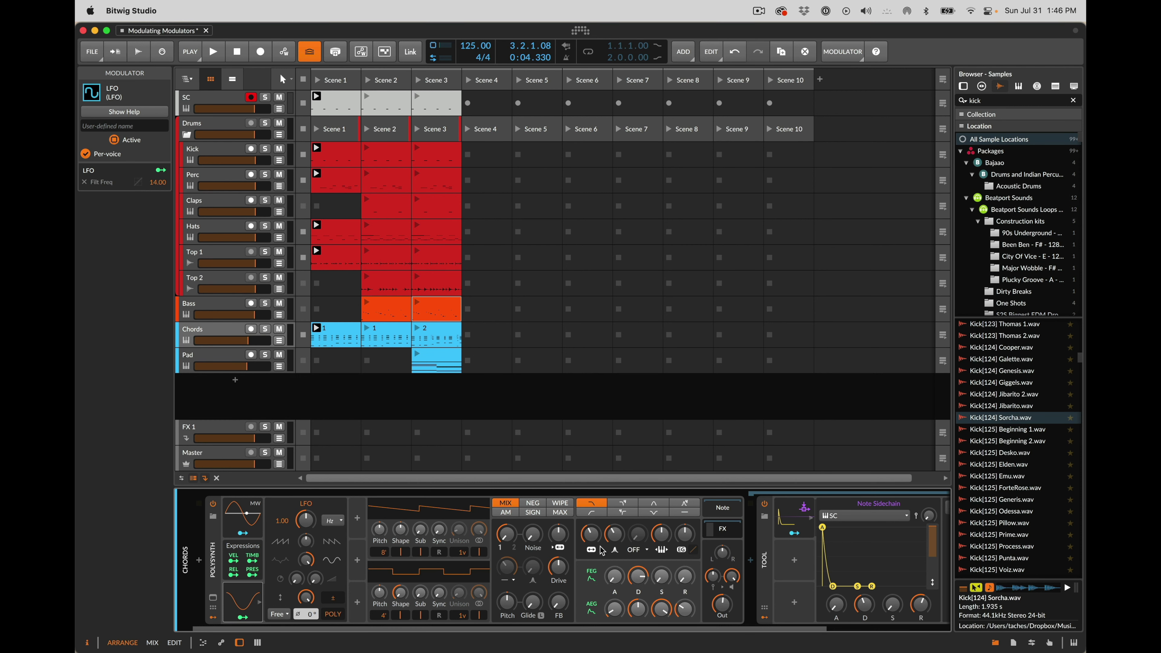
- Compare the LFO with Per-Voice turned off and back on during playback
key("space")
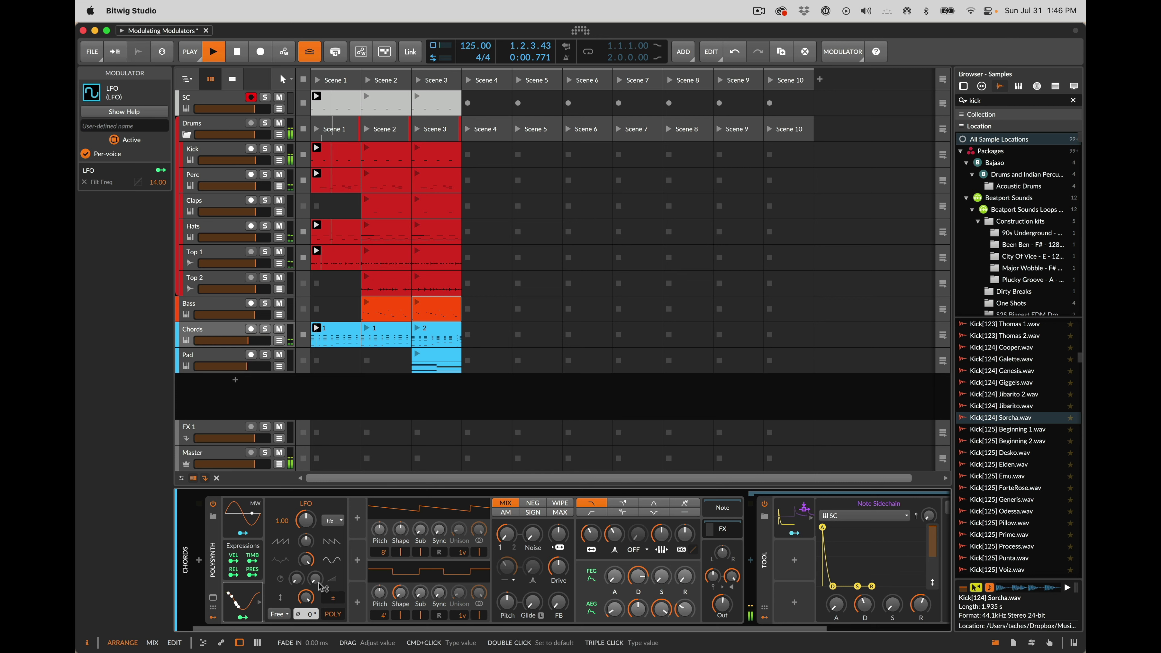
right_click(243, 590)
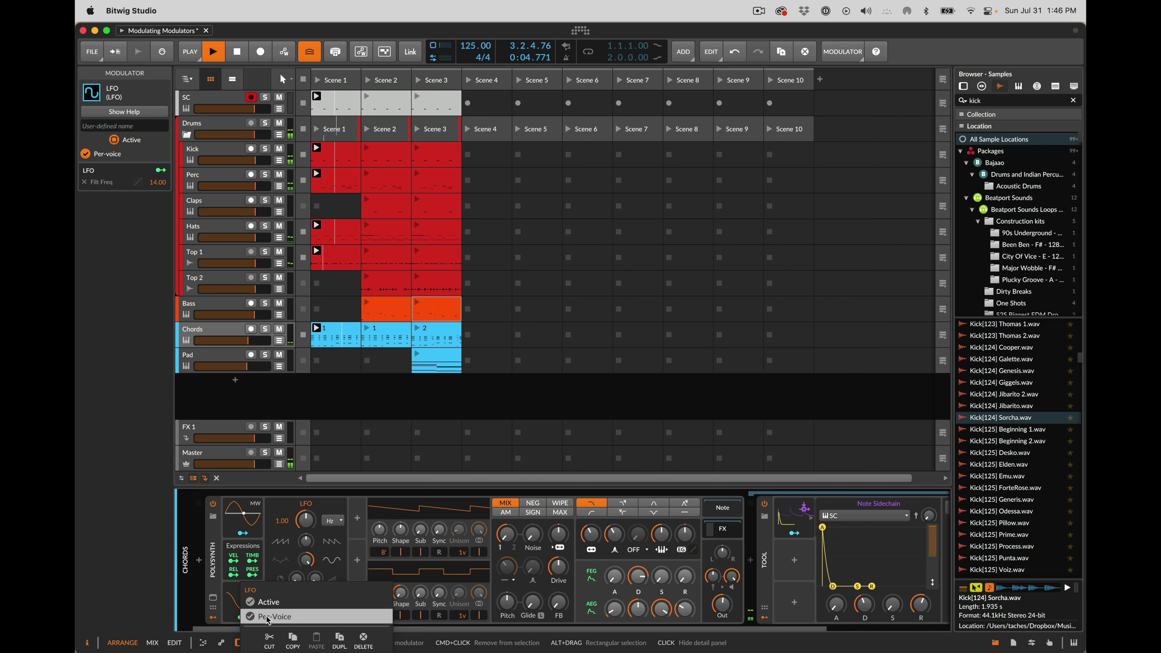
left_click(268, 618)
right_click(268, 617)
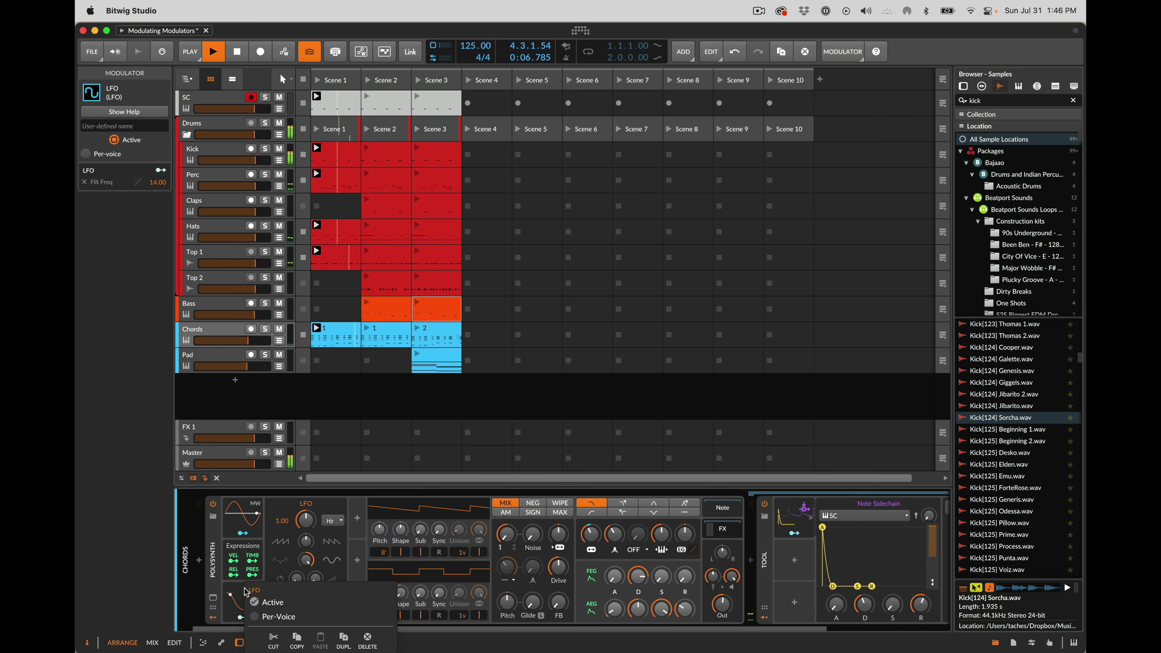
left_click(269, 616)
key("space")
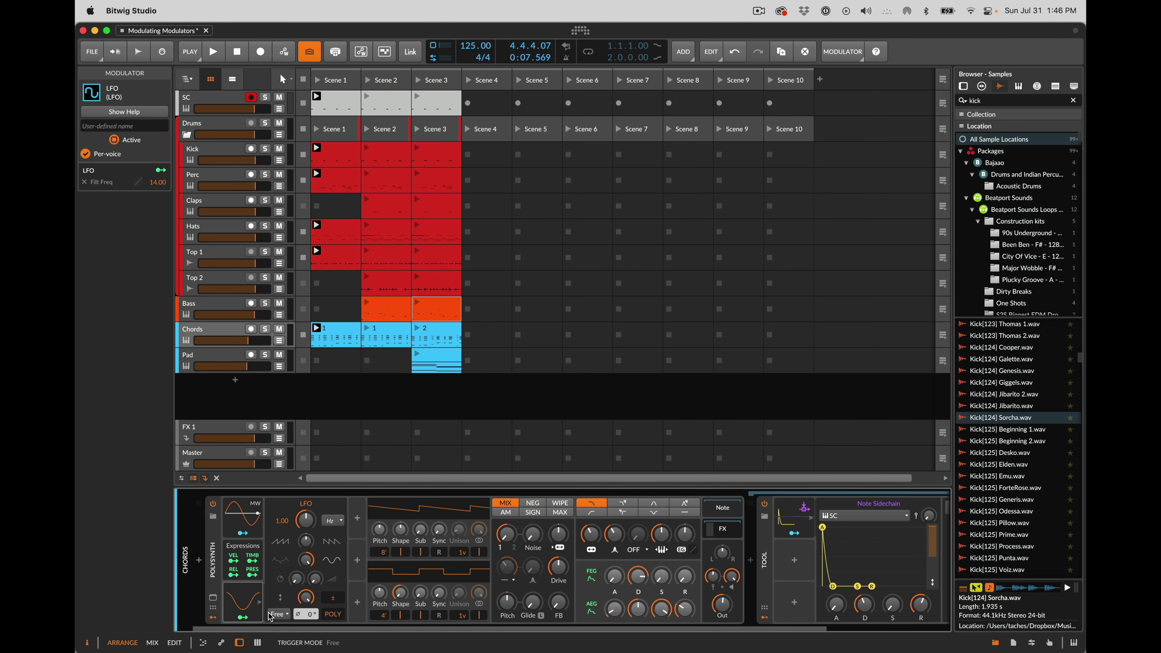
- Set the LFO's amount to about 48.5 % and audition the result
left_click(259, 603)
left_click(259, 603)
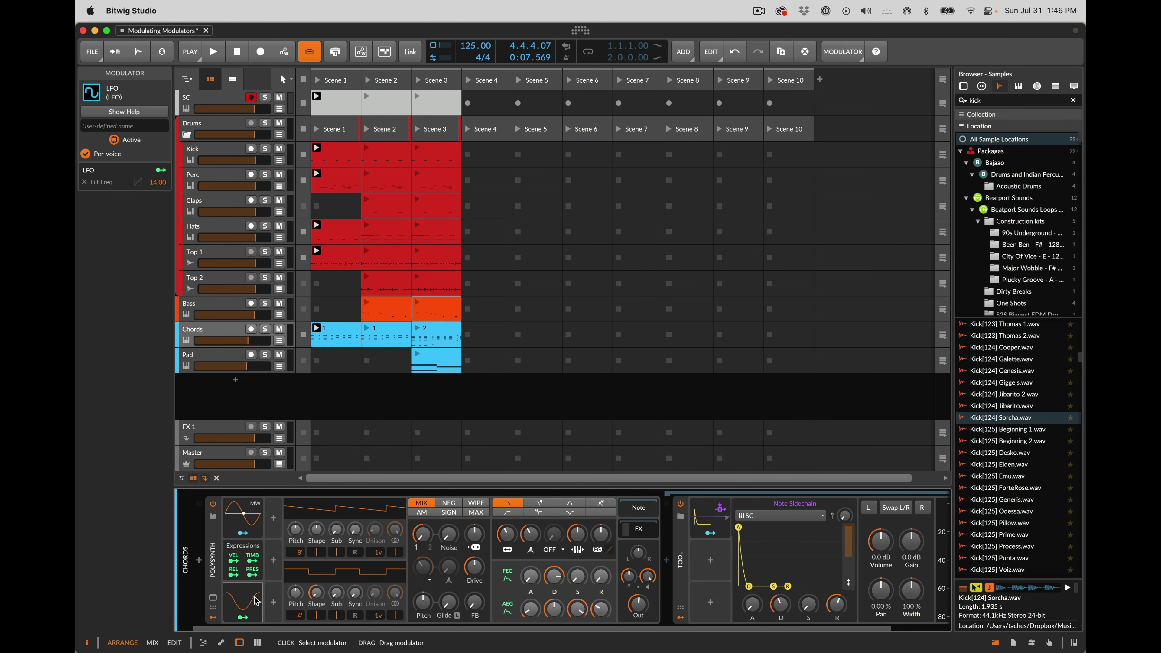
left_click_drag(306, 597, 307, 608)
key("space")
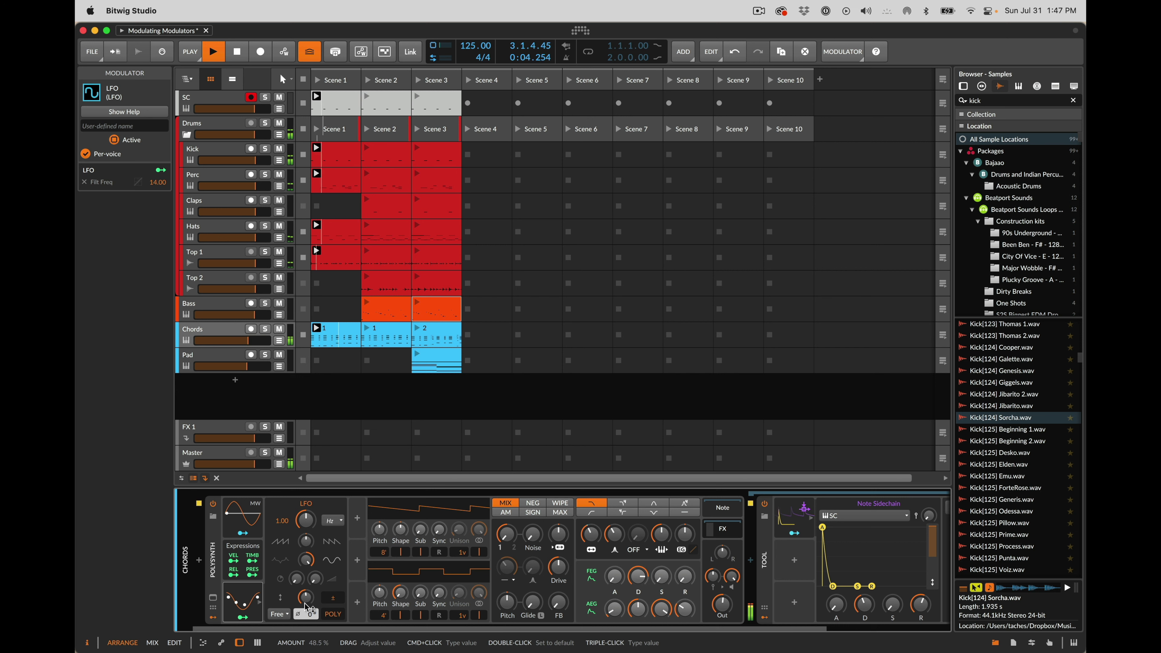
key("space")
- Add a Keytrack modulator to the Polysynth on the Chords track
left_click(358, 519)
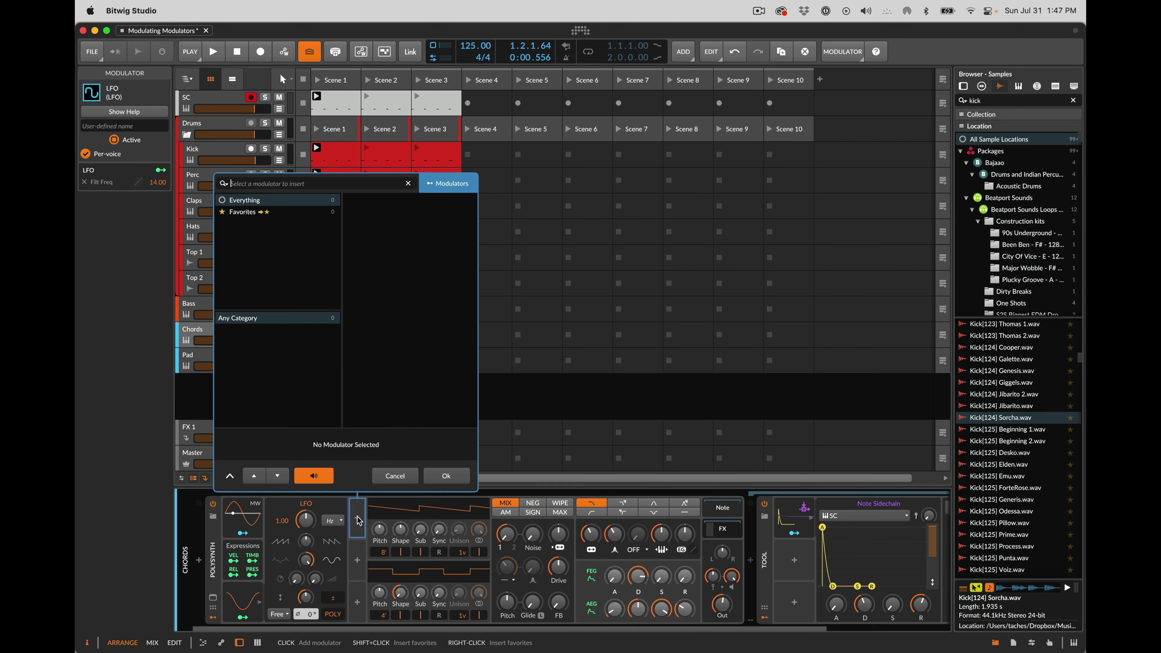
type("key")
key("Return")
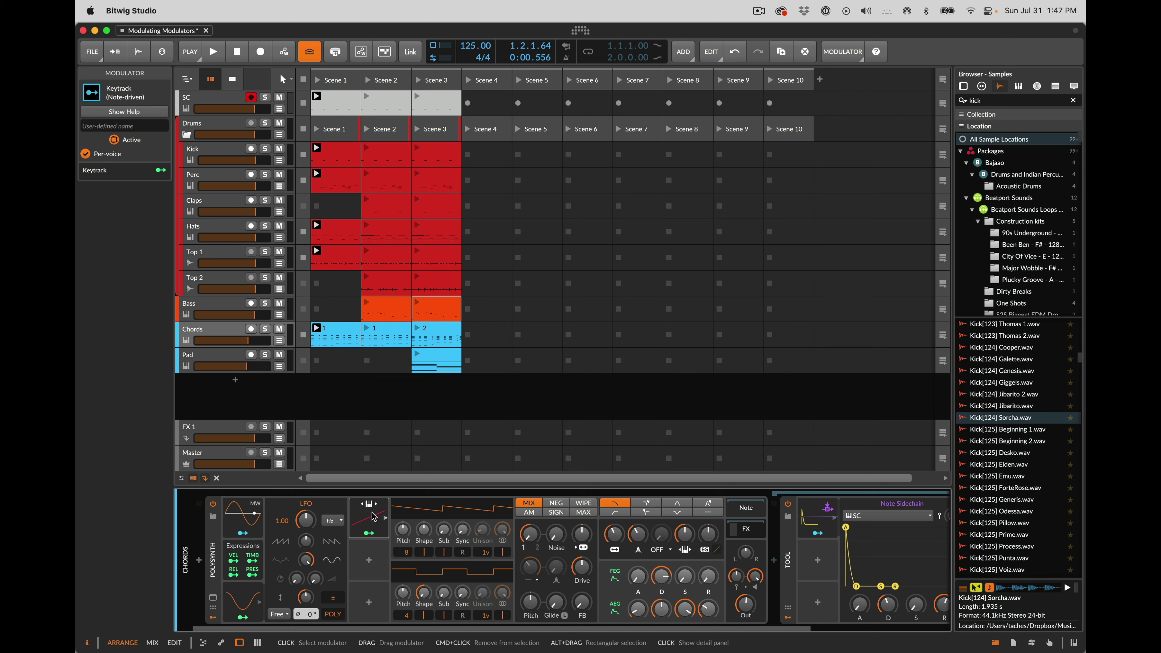
- Play Scene 1 briefly and examine the LFO's amount and rate settings
left_click(255, 603)
key("space")
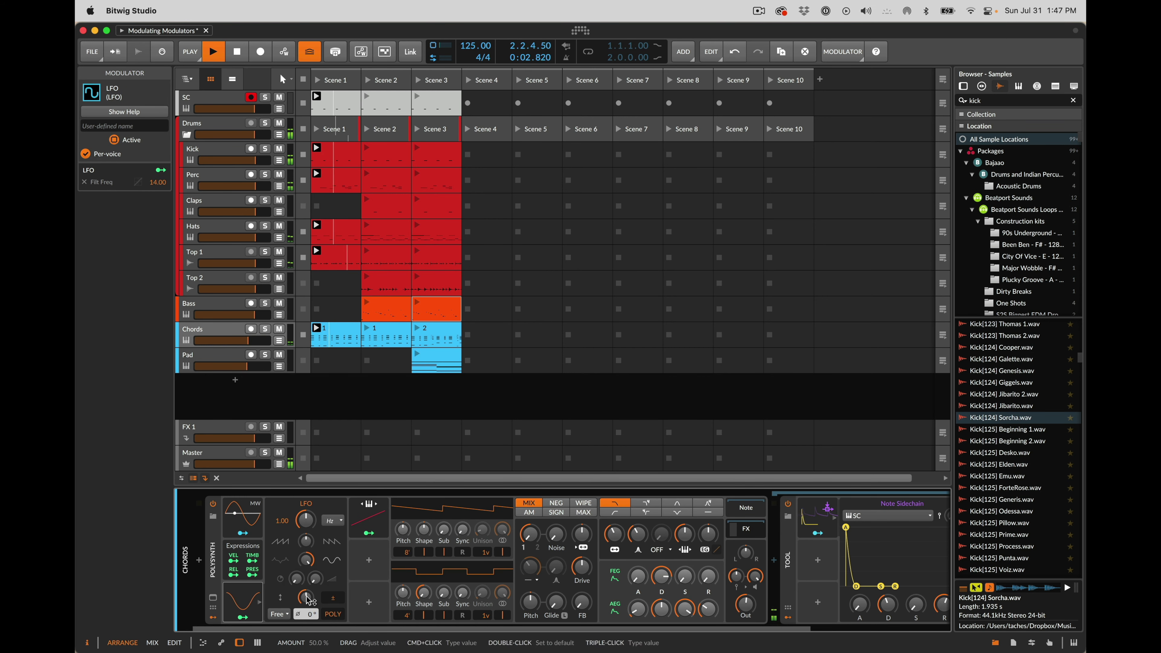
key("space")
left_click(249, 606)
left_click(248, 606)
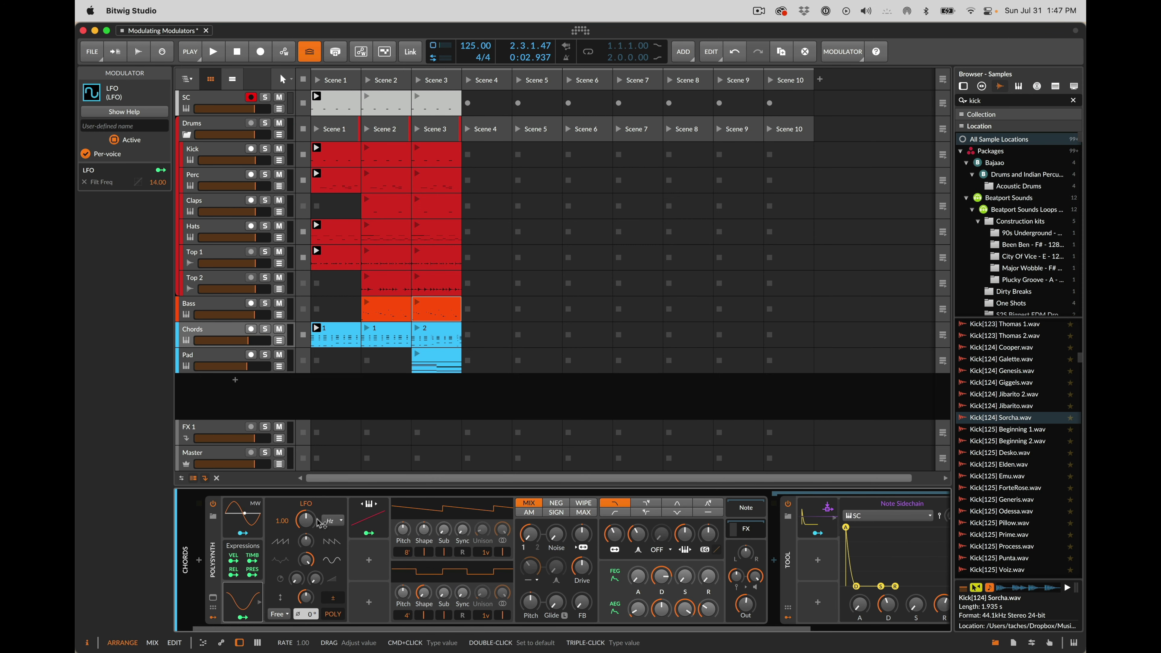
- Set the Keytrack modulator's root to F#2 and its spread to 13.92 during playback
left_click(383, 519)
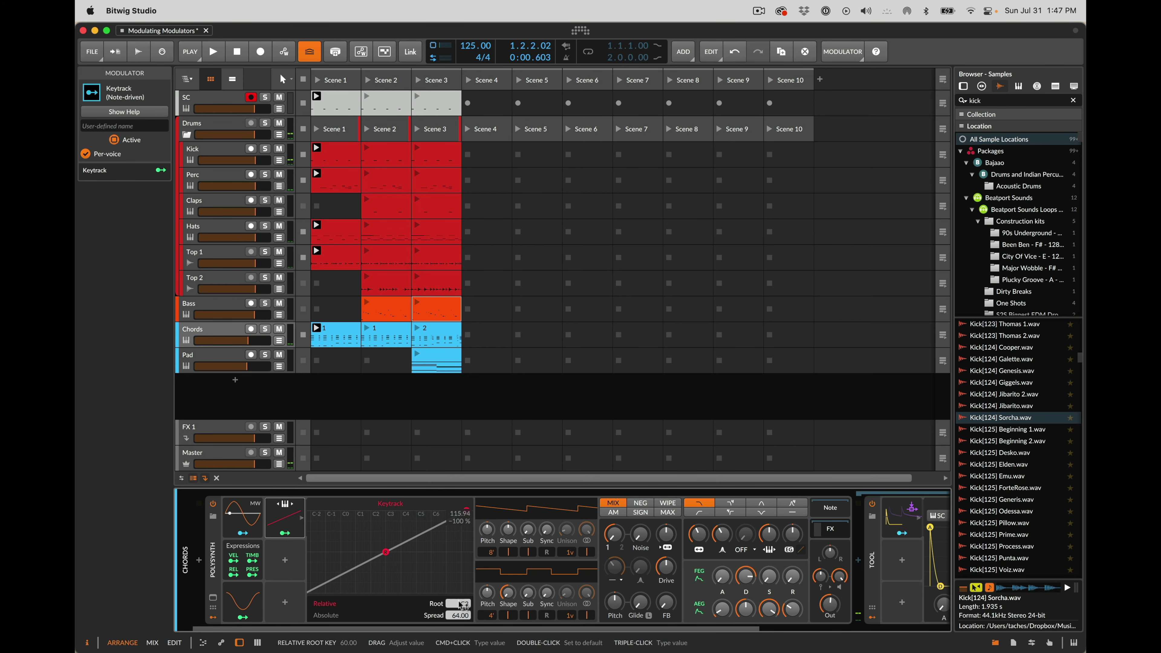
left_click_drag(386, 552, 379, 552)
key("space")
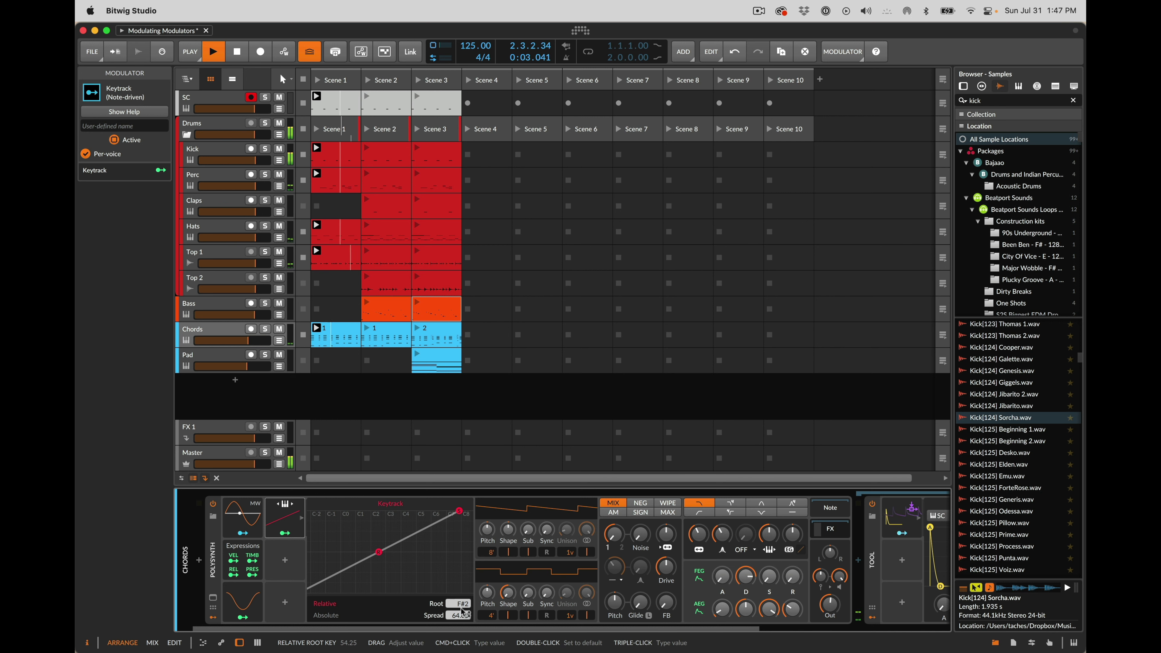
left_click_drag(459, 615, 459, 646)
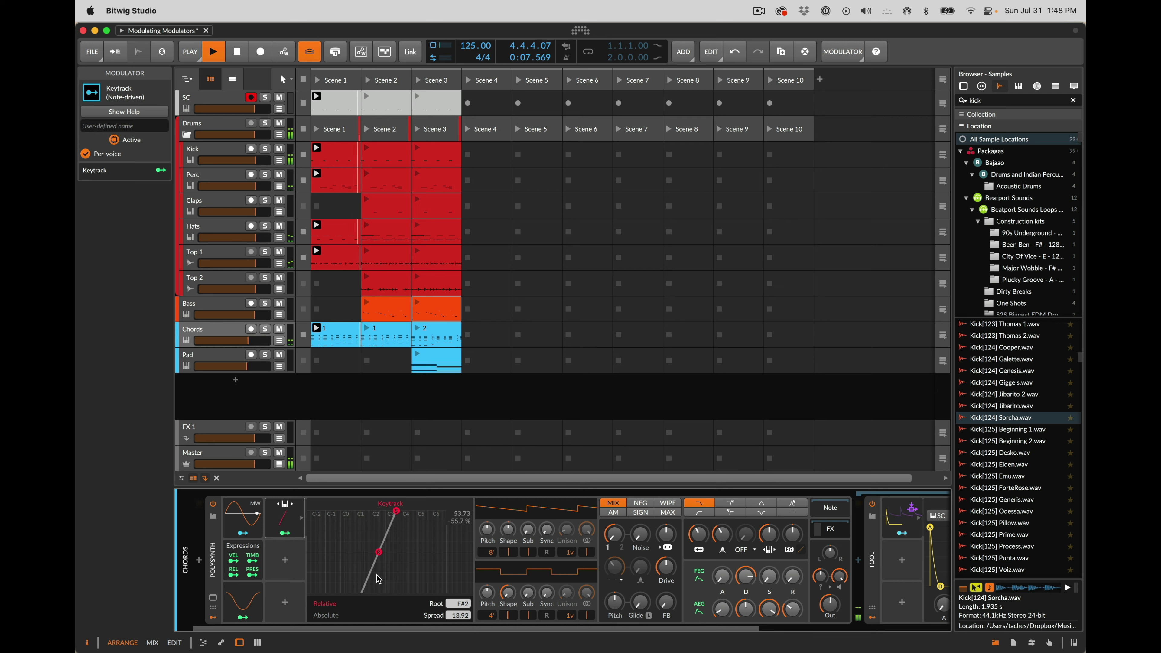
- Map the Keytrack modulator to the LFO's rate with a depth of +11.32
left_click(249, 601)
key("space")
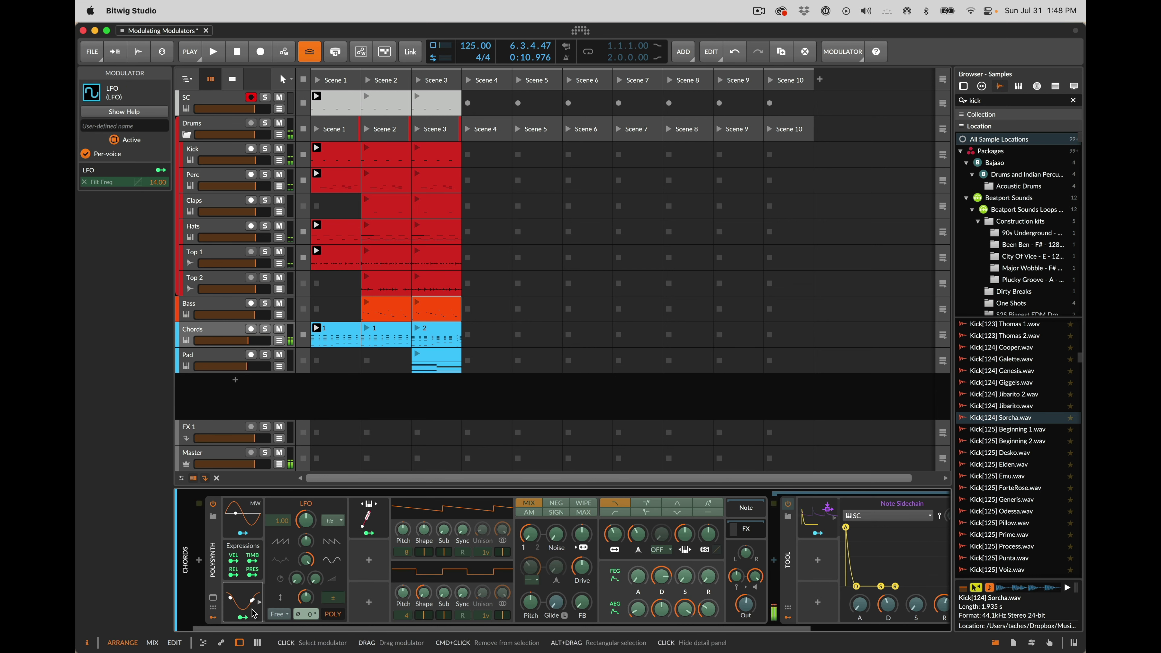
left_click_drag(305, 523, 305, 497)
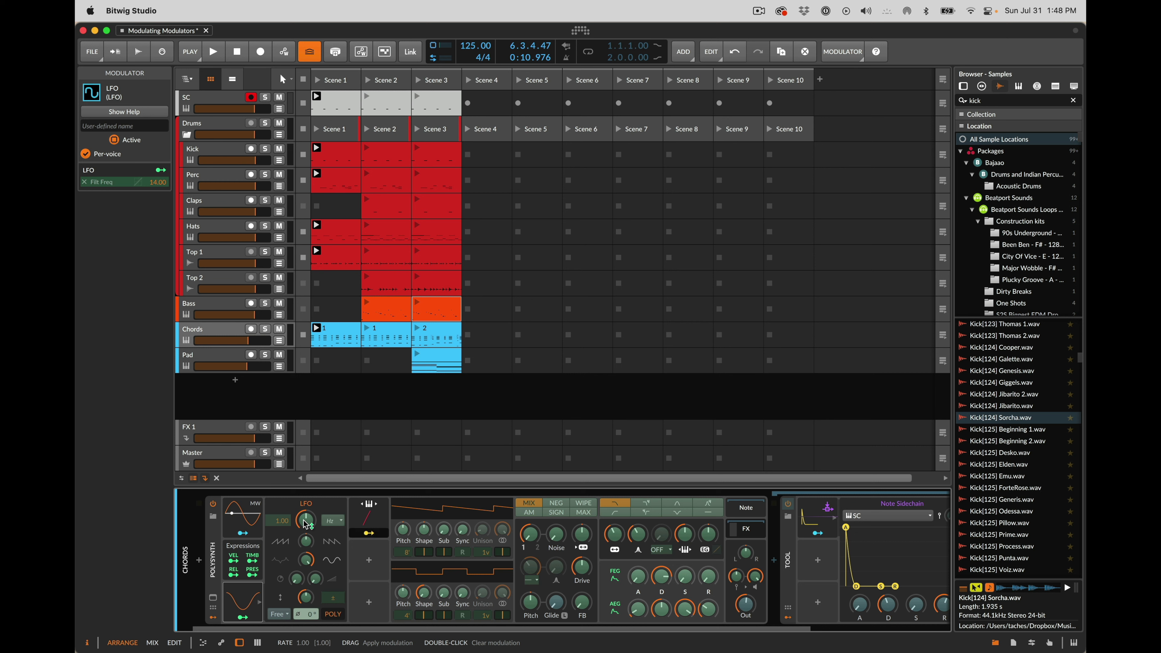
key("space")
left_click_drag(303, 521, 304, 497)
key("Escape")
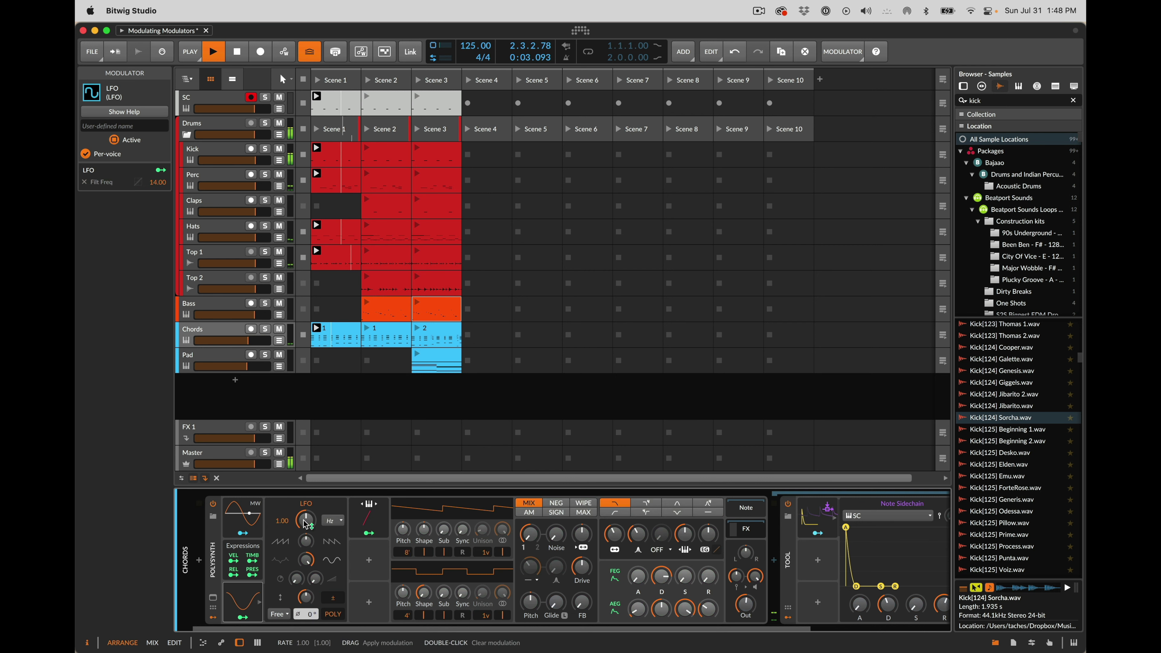
- Raise the LFO's amount to about 82.5 % while the loop plays
left_click(237, 606)
left_click(238, 606)
double_click(299, 601)
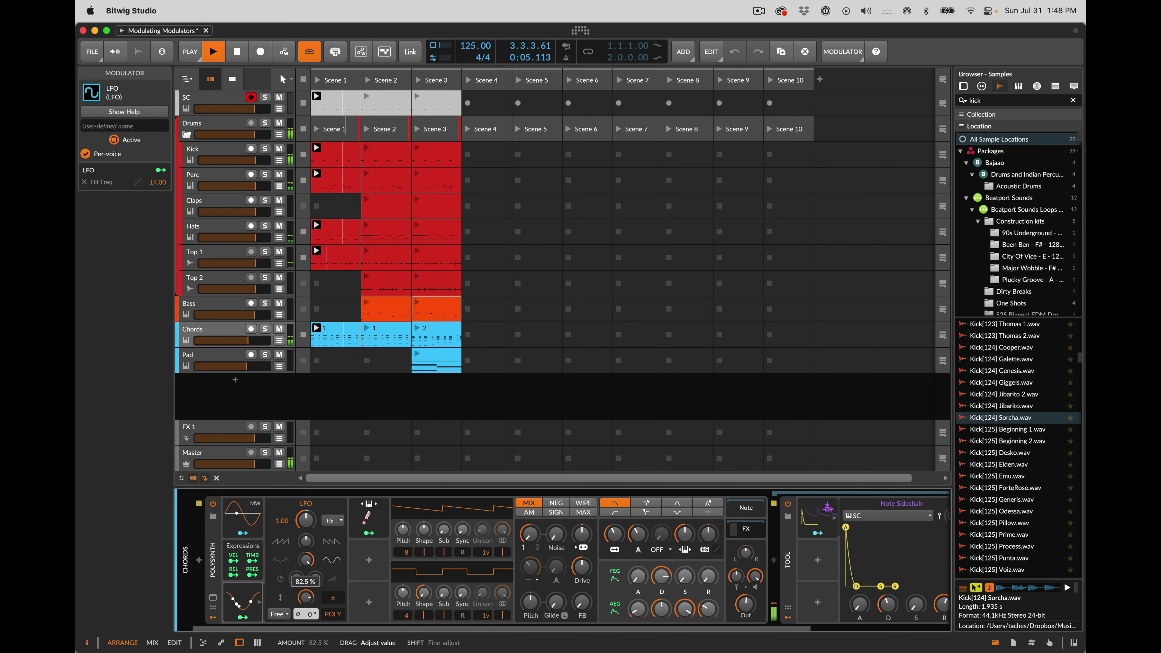
- Try an LFO rate of about 4.60 Hz while the loop plays
left_click(368, 519)
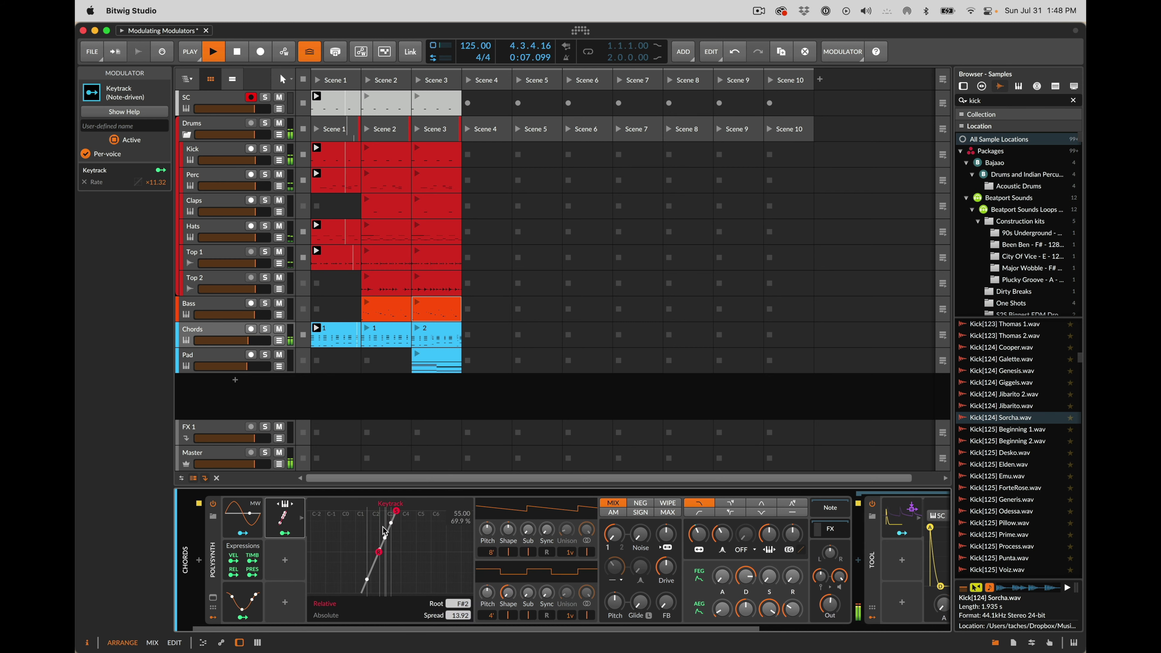
left_click(281, 533)
left_click(242, 600)
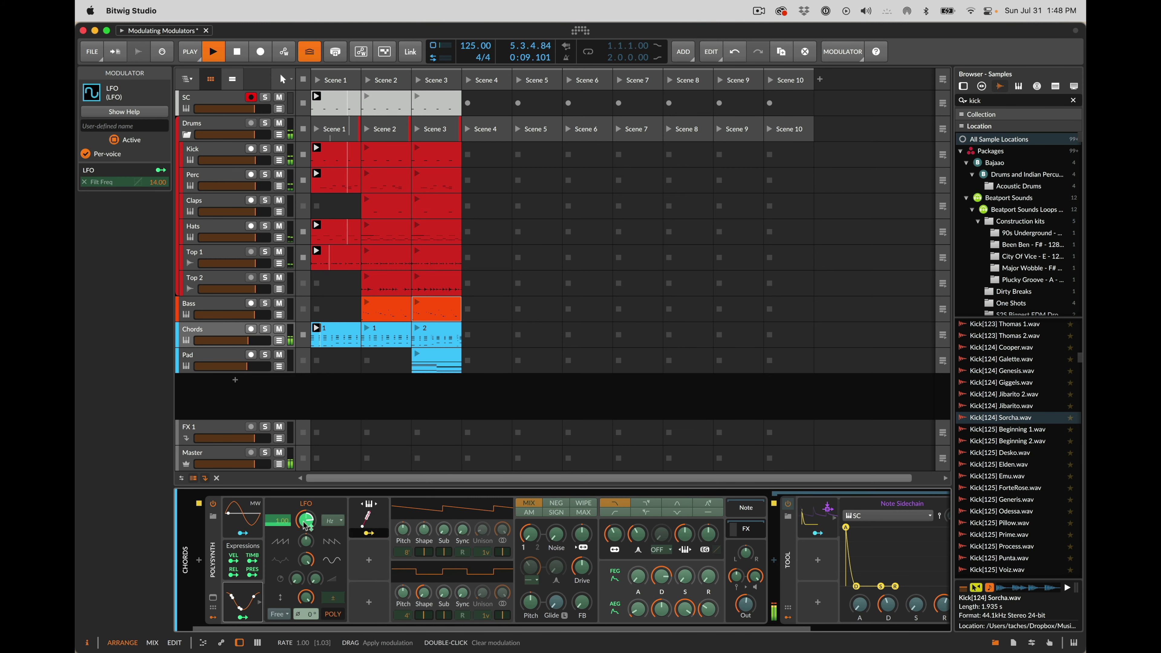
left_click_drag(305, 520, 306, 606)
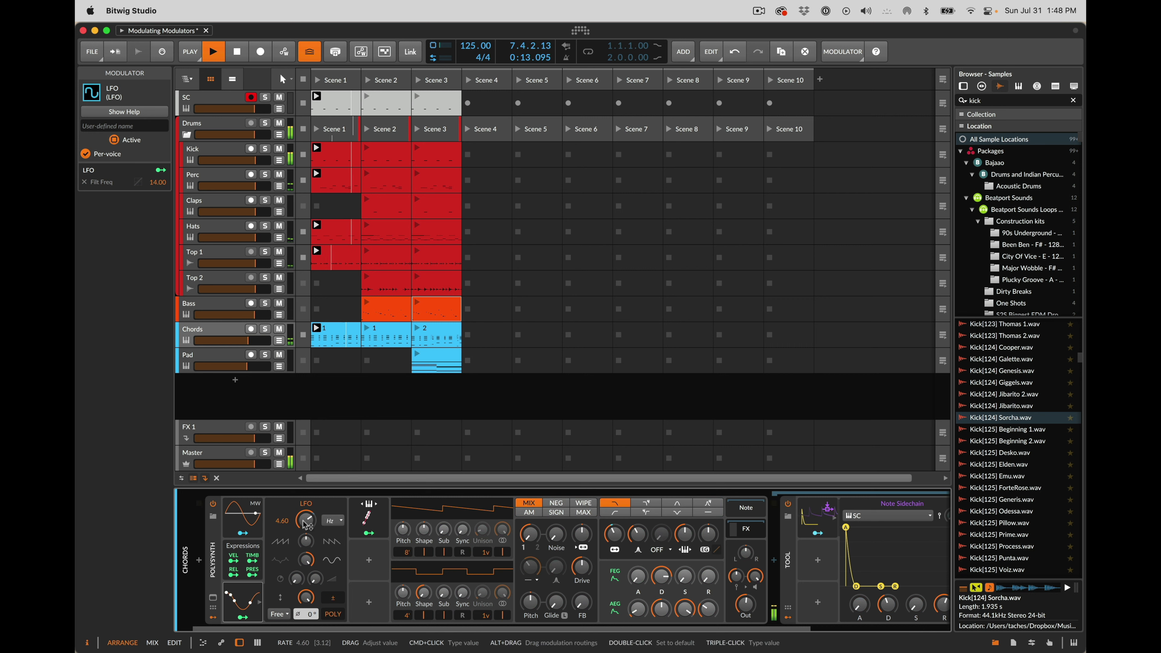
- Set the Keytrack modulator's depth on the LFO's rate to about +6.29, and stop playback
left_click(369, 533)
left_click_drag(303, 527, 302, 503)
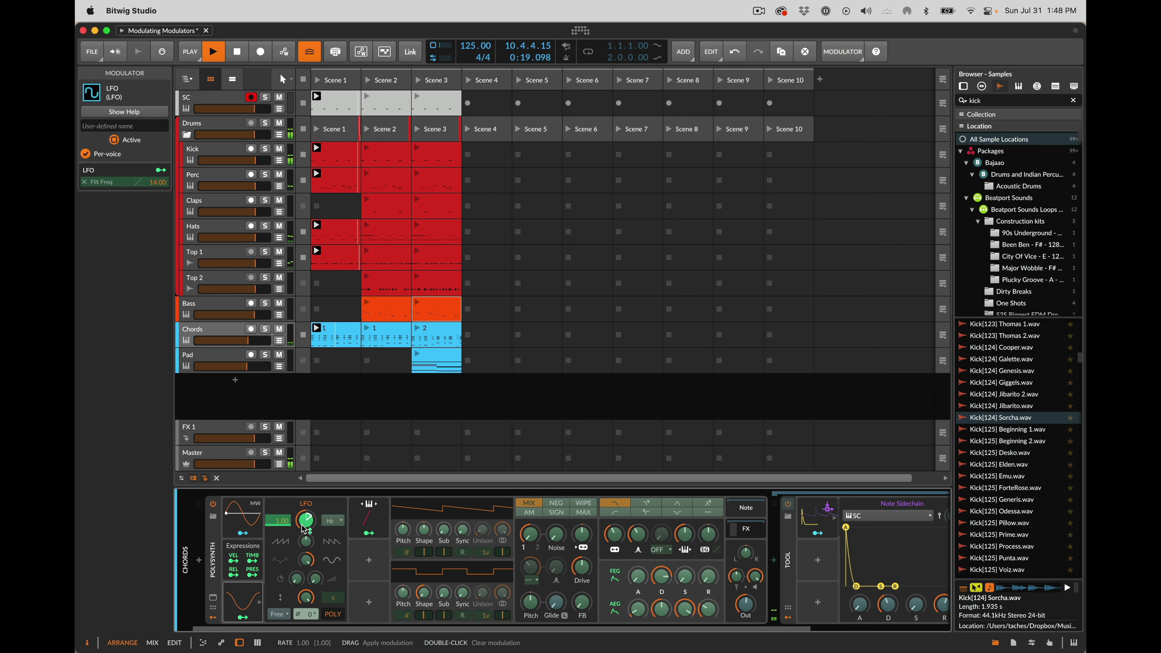
key("space")
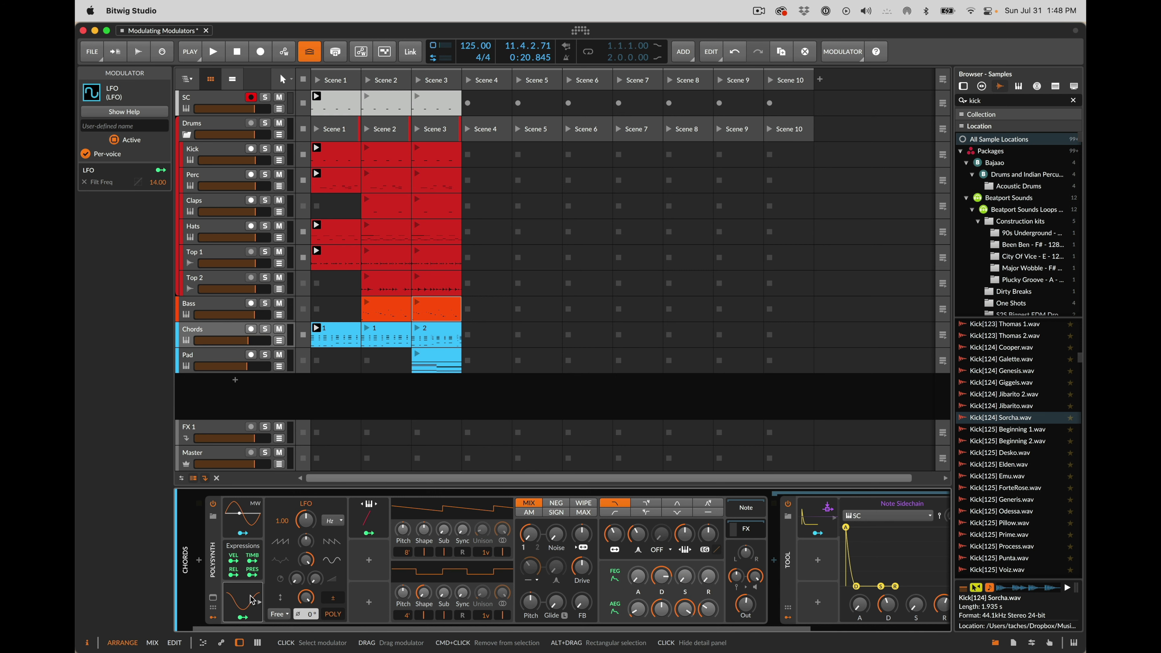
- Replay the loop, raise the LFO's rate to 1.42 Hz, and stop playback
key("space")
key("space")
key("space")
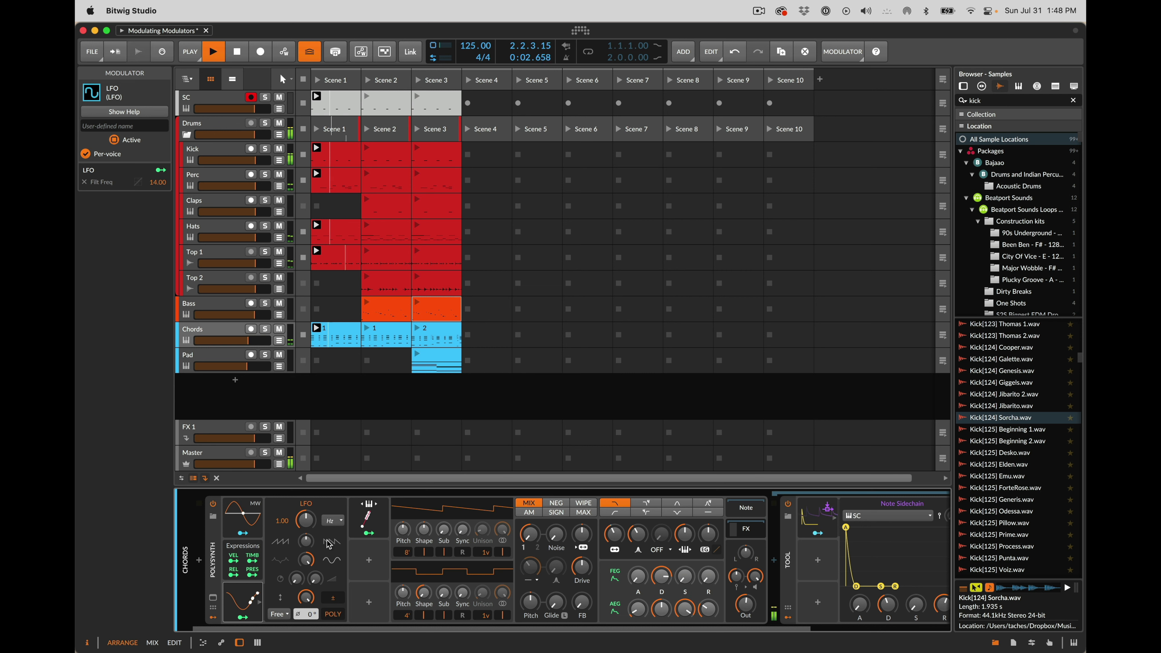
left_click_drag(317, 528, 316, 521)
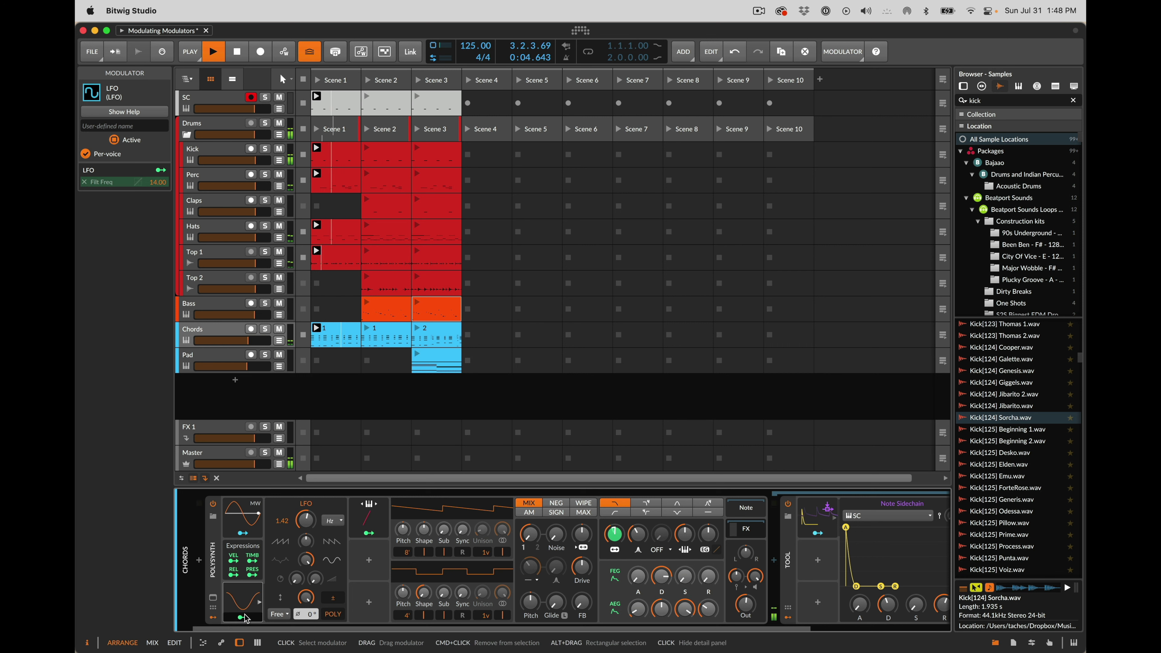
key("space")
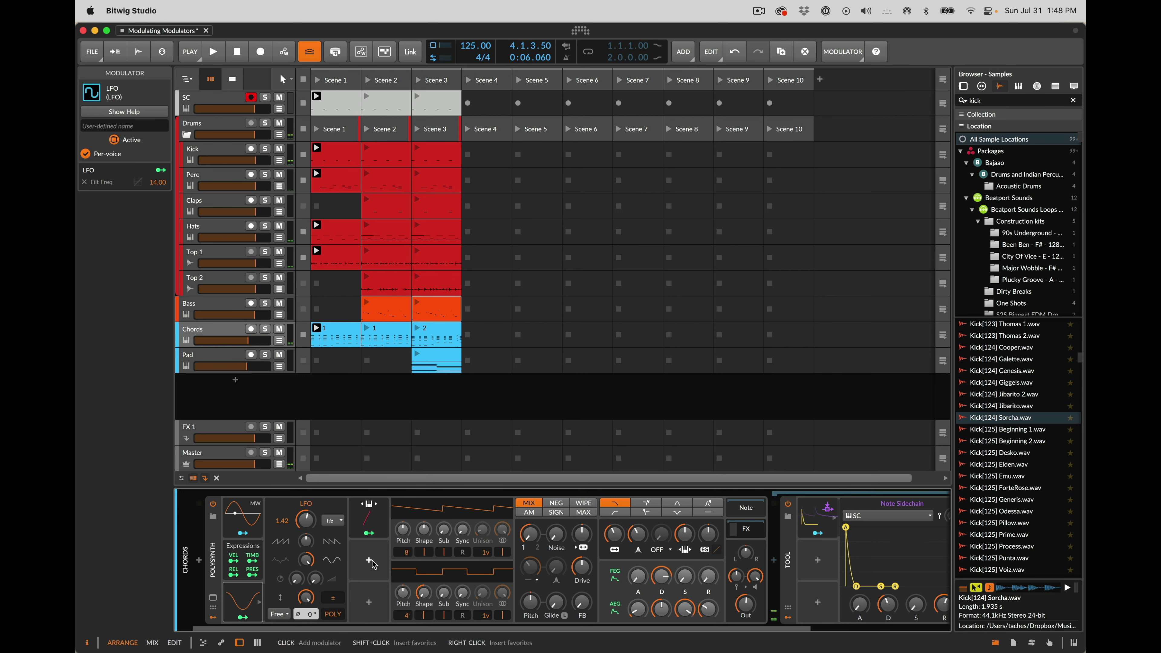
- Add a Random modulator to the Polysynth and open its settings
left_click(370, 561)
type("ra")
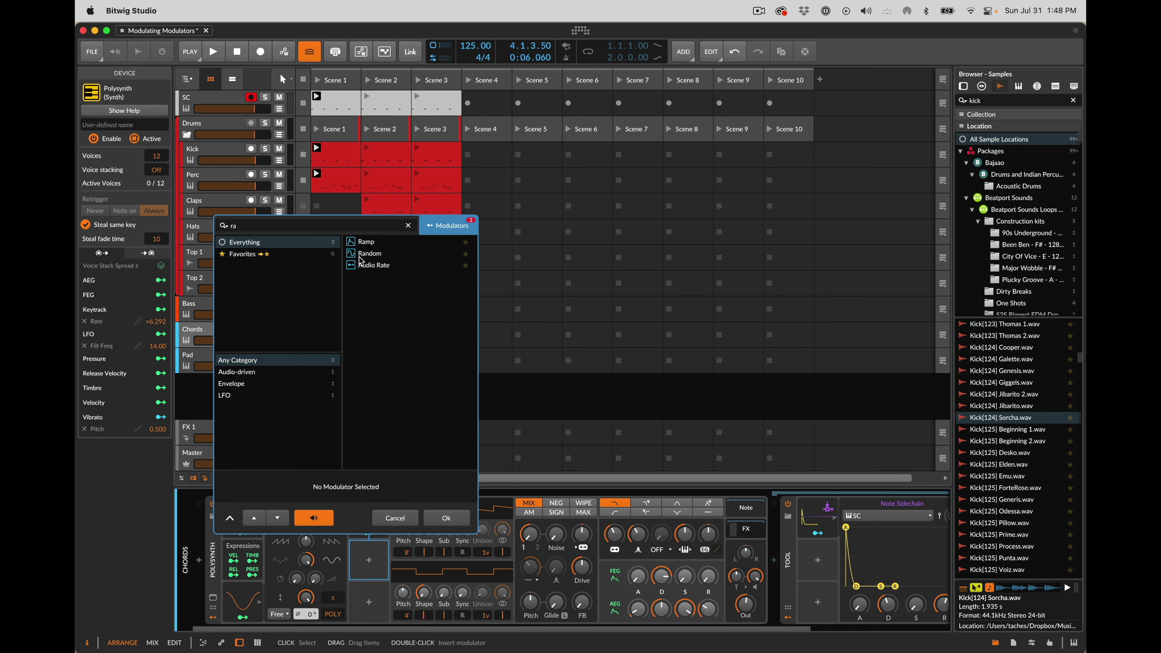
double_click(360, 256)
left_click(377, 561)
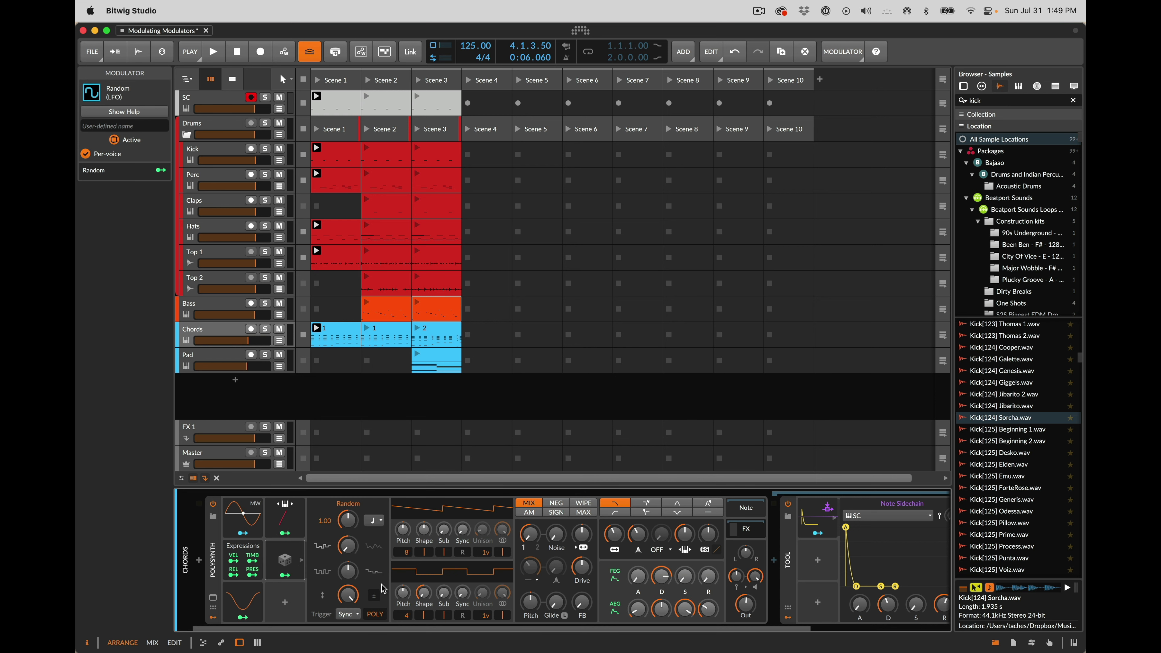
- Set the Random modulator's timebase to Hold (rate of zero) and its trigger mode to Note
left_click(374, 521)
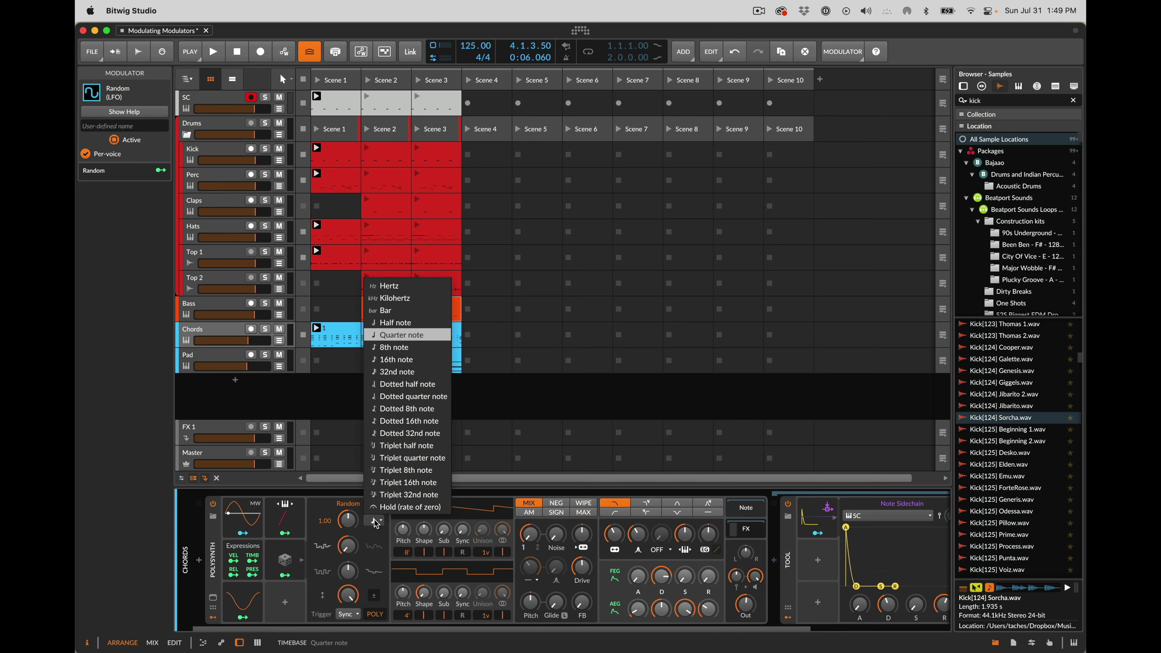
left_click(384, 507)
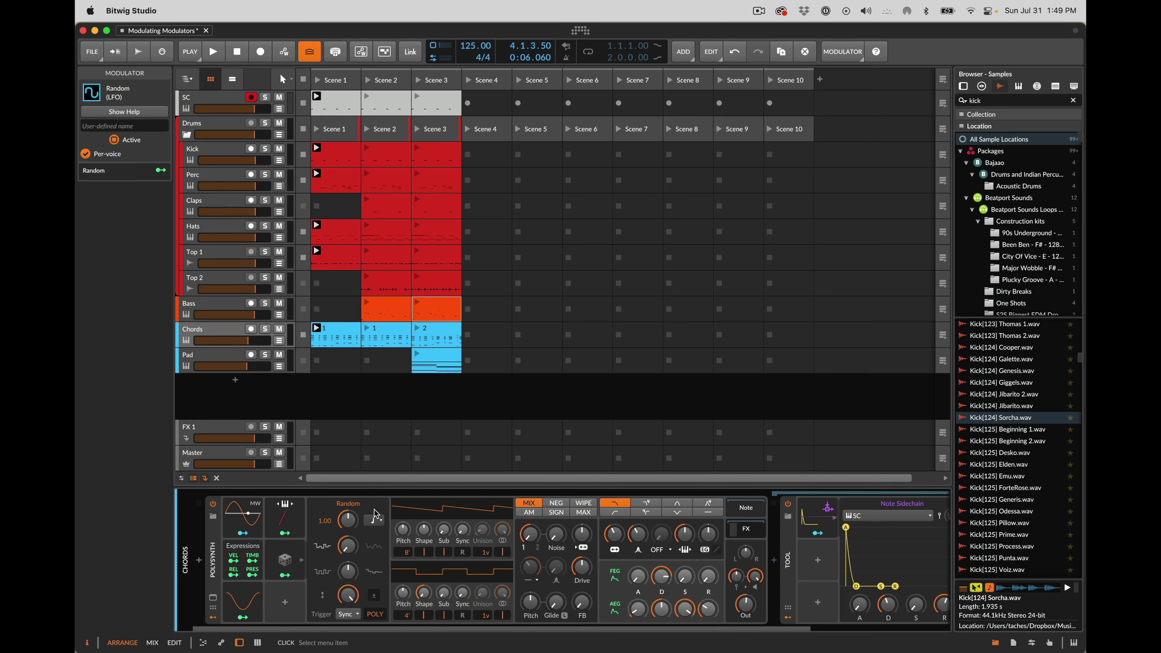
left_click(351, 615)
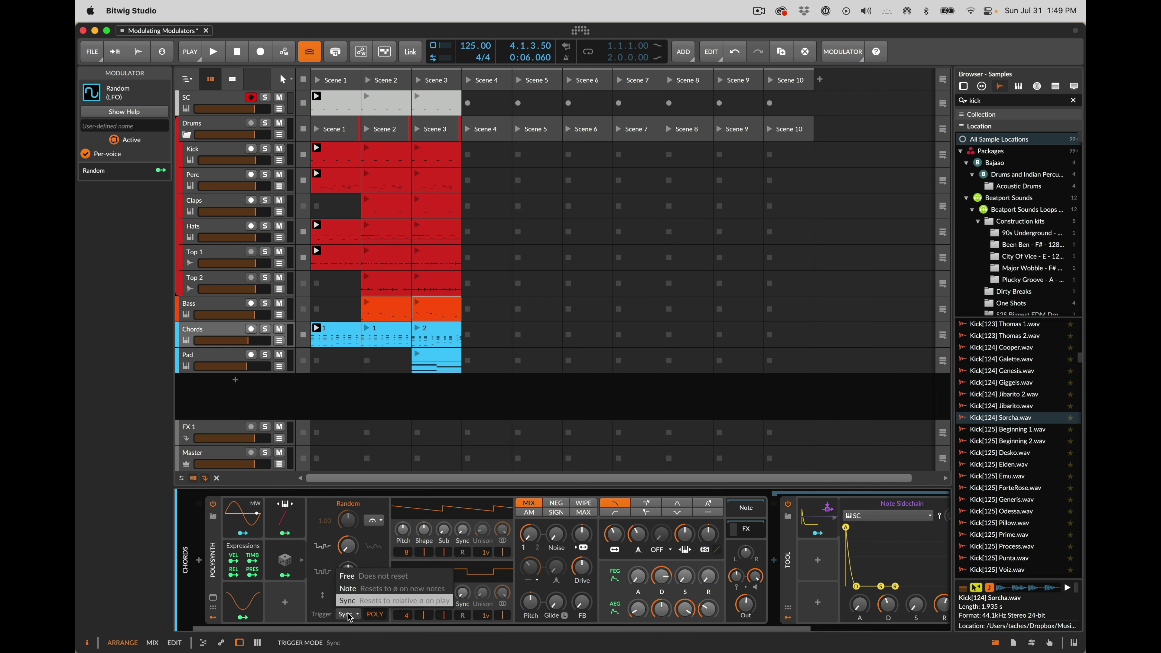
left_click(363, 591)
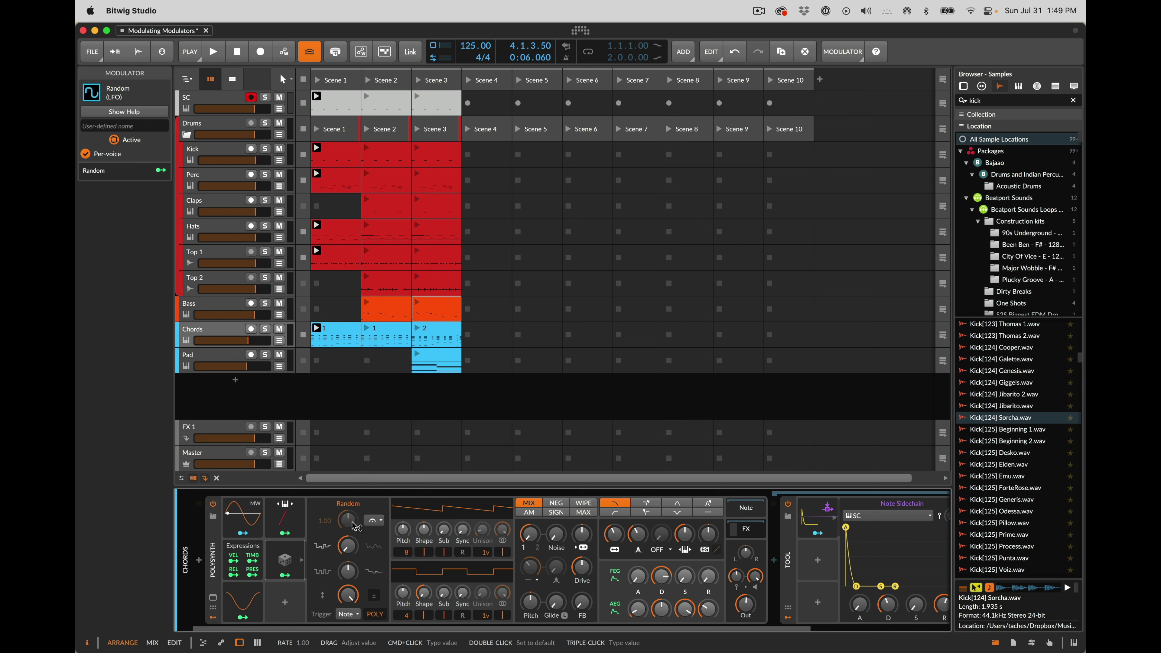
right_click(289, 568)
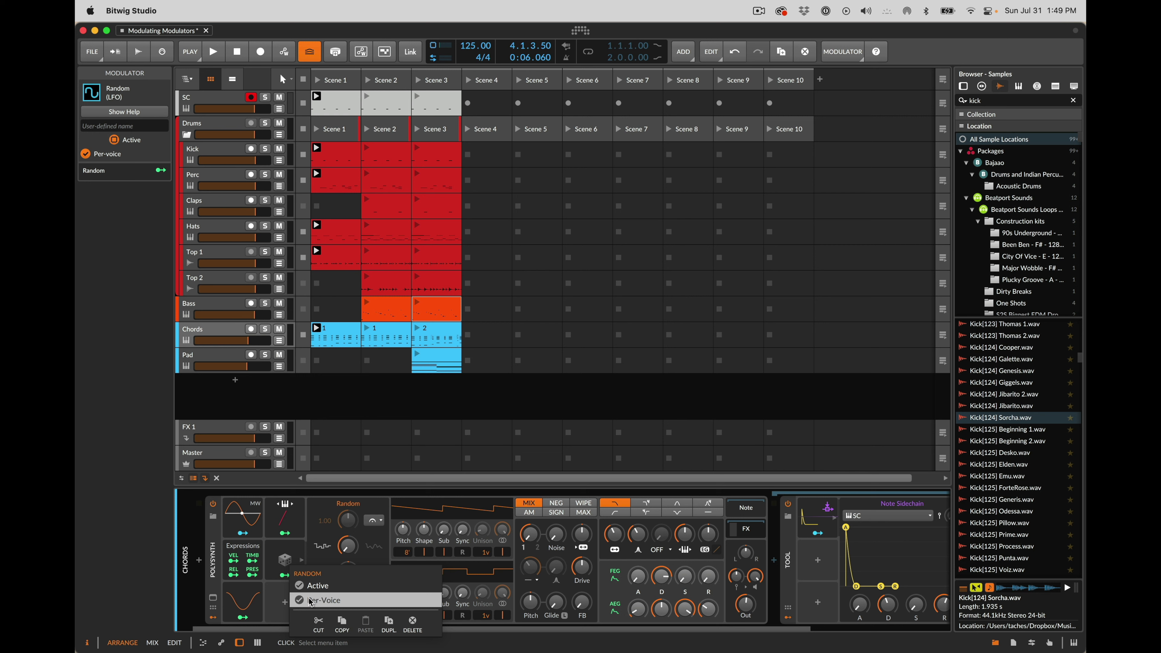
left_click(287, 556)
- Lower the LFO's amount to about 48.5 %, map the Random modulator to it, and audition the loop
left_click(245, 600)
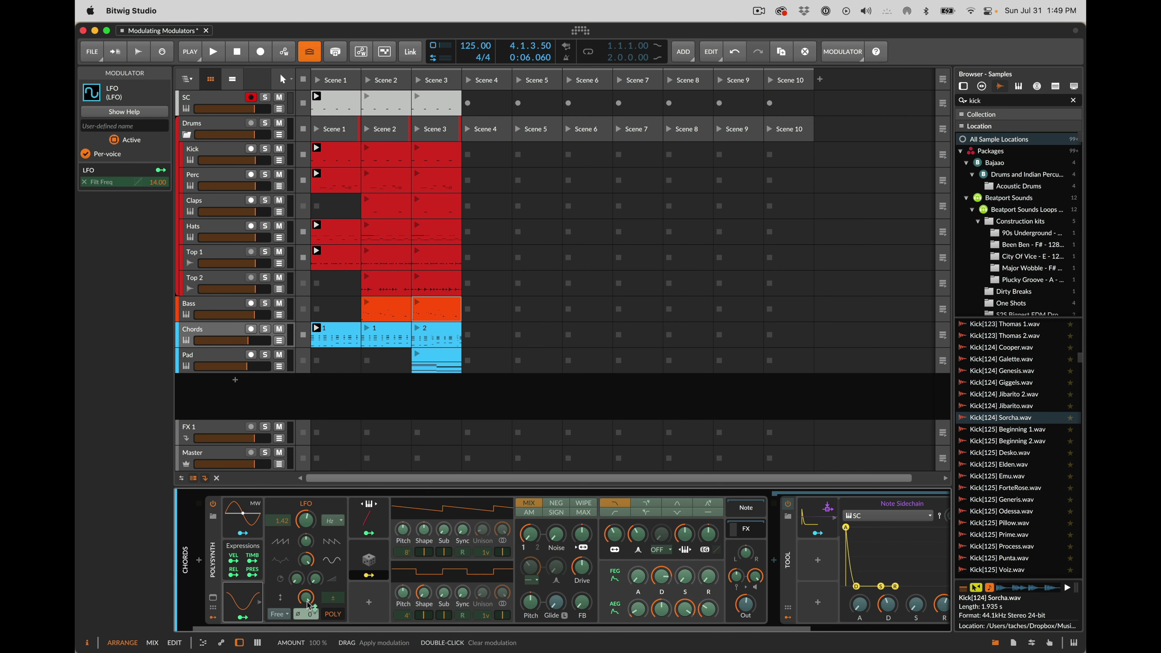
left_click_drag(309, 606, 310, 608)
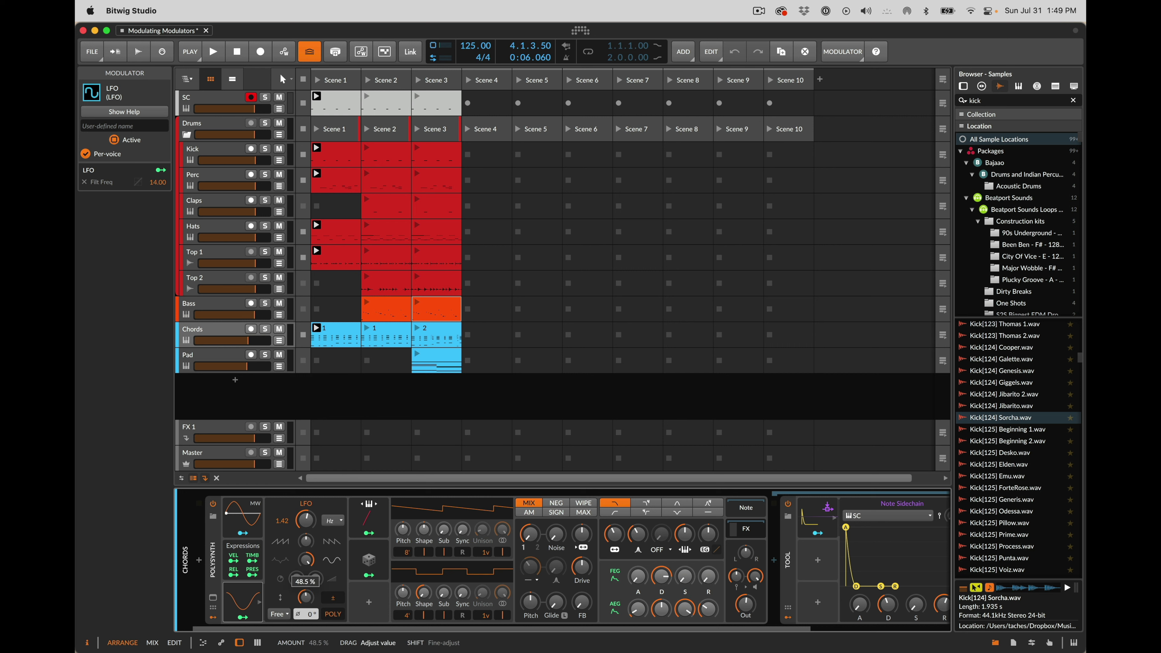
left_click(369, 576)
left_click_drag(306, 598, 305, 595)
left_click(369, 576)
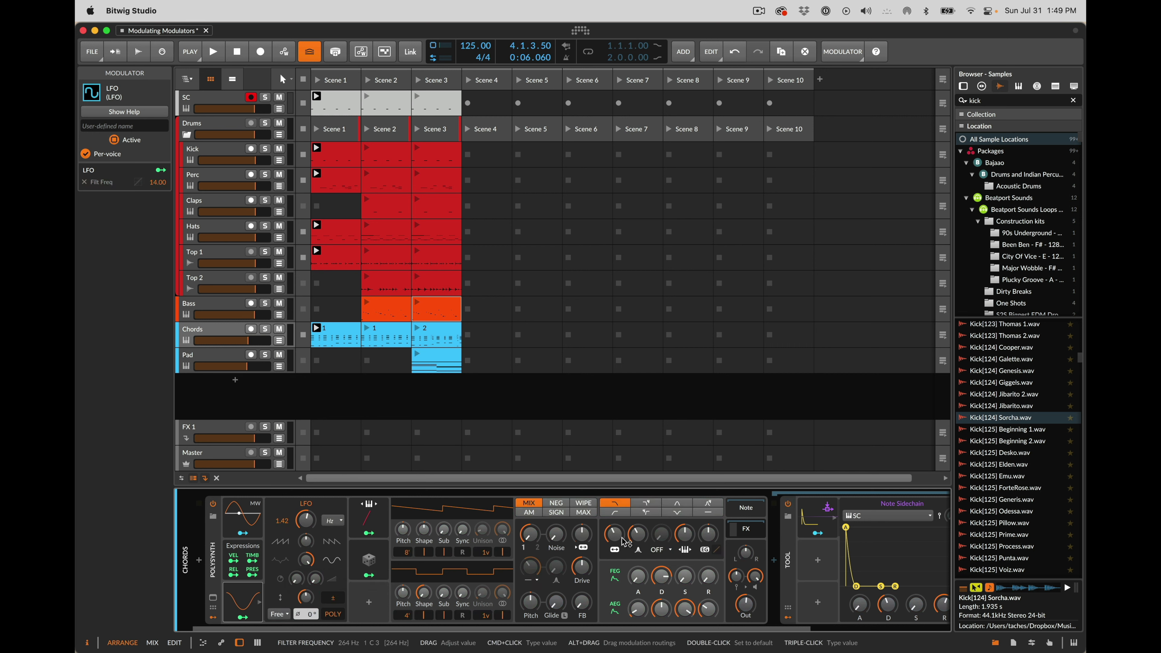
key("space")
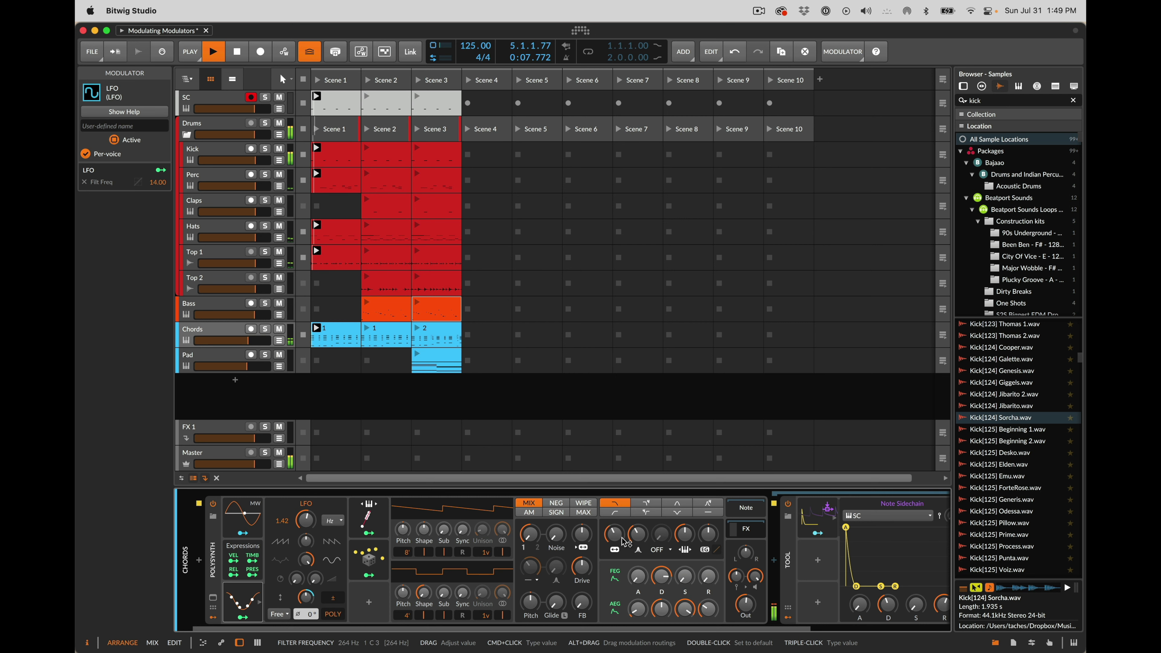
key("space")
- Add a second LFO to the Polysynth and map it to oscillator 1's pitch with a depth of 0.290
left_click(371, 607)
type("lf")
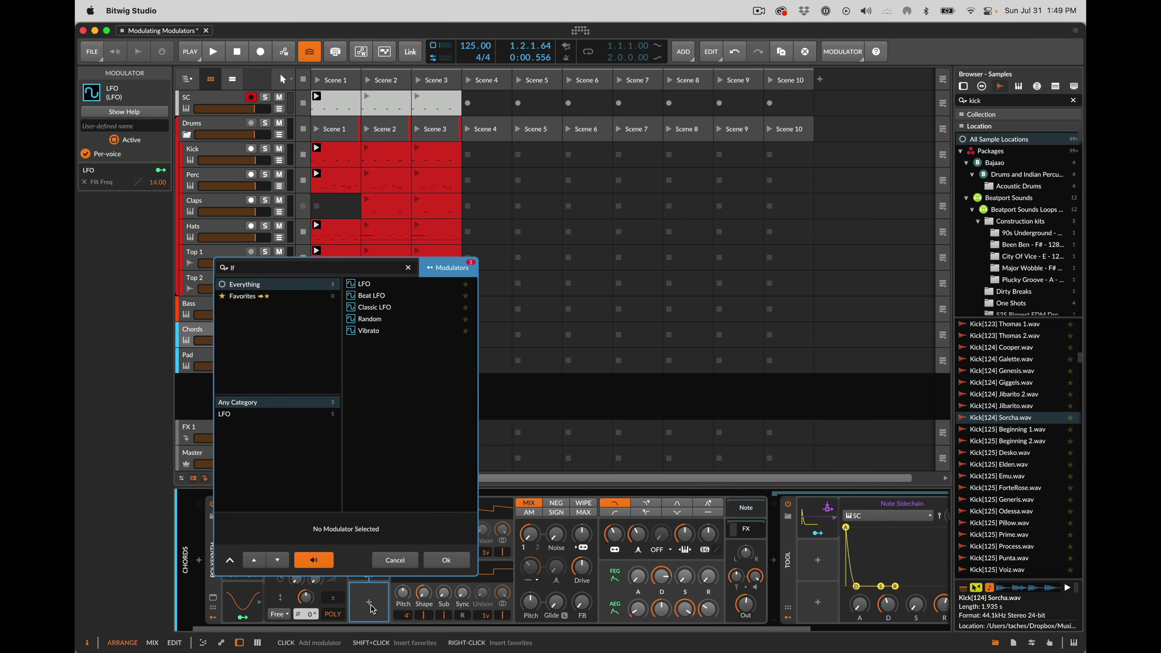
key("Return")
left_click(368, 617)
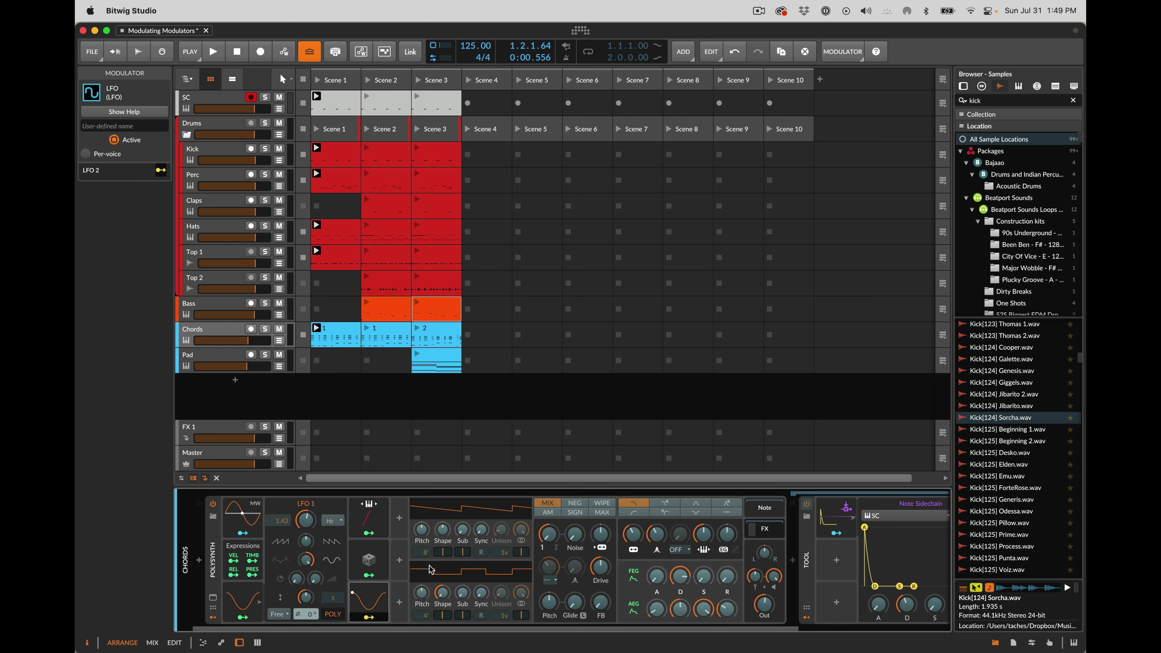
left_click_drag(421, 529, 421, 526)
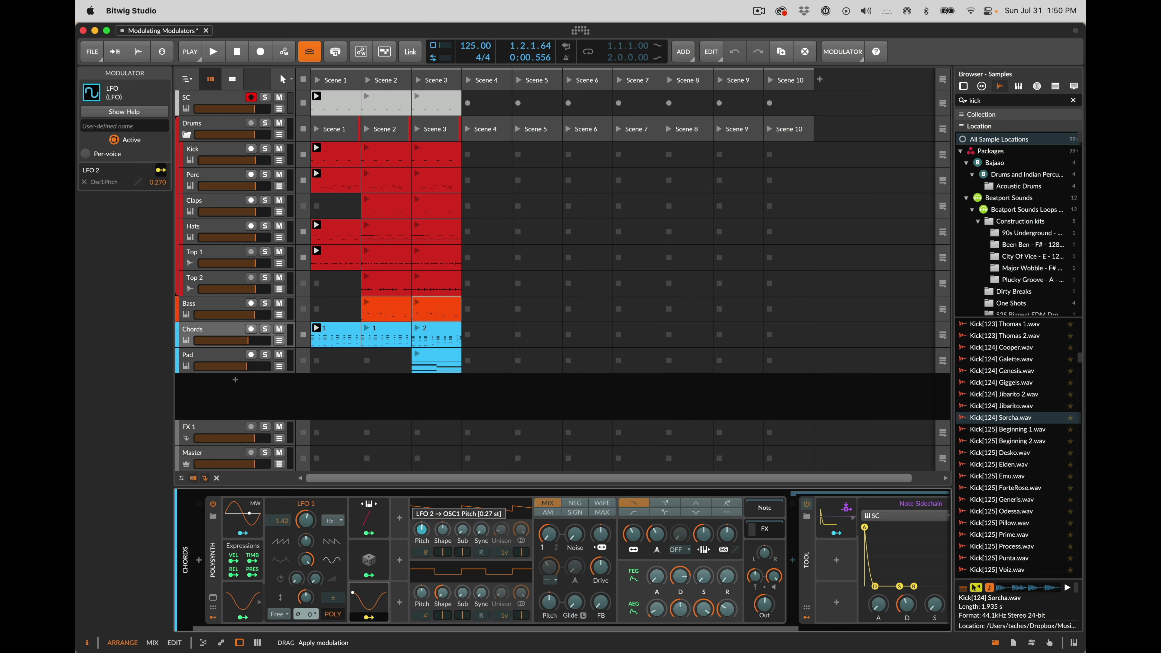
left_click_drag(422, 526, 421, 524)
- Start the loop and set the second LFO's rate to 5.17 Hz
key("space")
left_click(385, 602)
left_click_drag(348, 520, 347, 495)
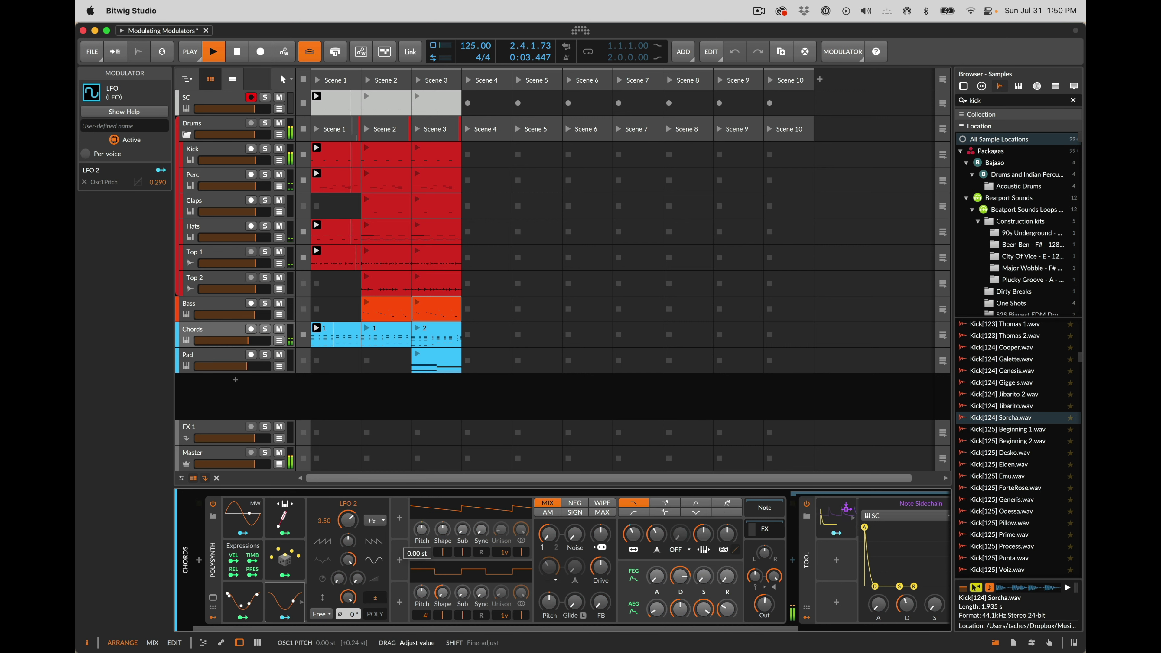
left_click_drag(422, 526, 421, 532)
mouse_move(351, 525)
left_mouse_down()
mouse_move(352, 499)
mouse_move(351, 520)
left_mouse_up()
- Set the second LFO's modulation depth on oscillator 1's pitch to 0.390 while the loop plays
left_click(285, 618)
mouse_move(422, 529)
left_mouse_down()
mouse_move(422, 518)
mouse_move(422, 534)
left_mouse_up()
key("Escape")
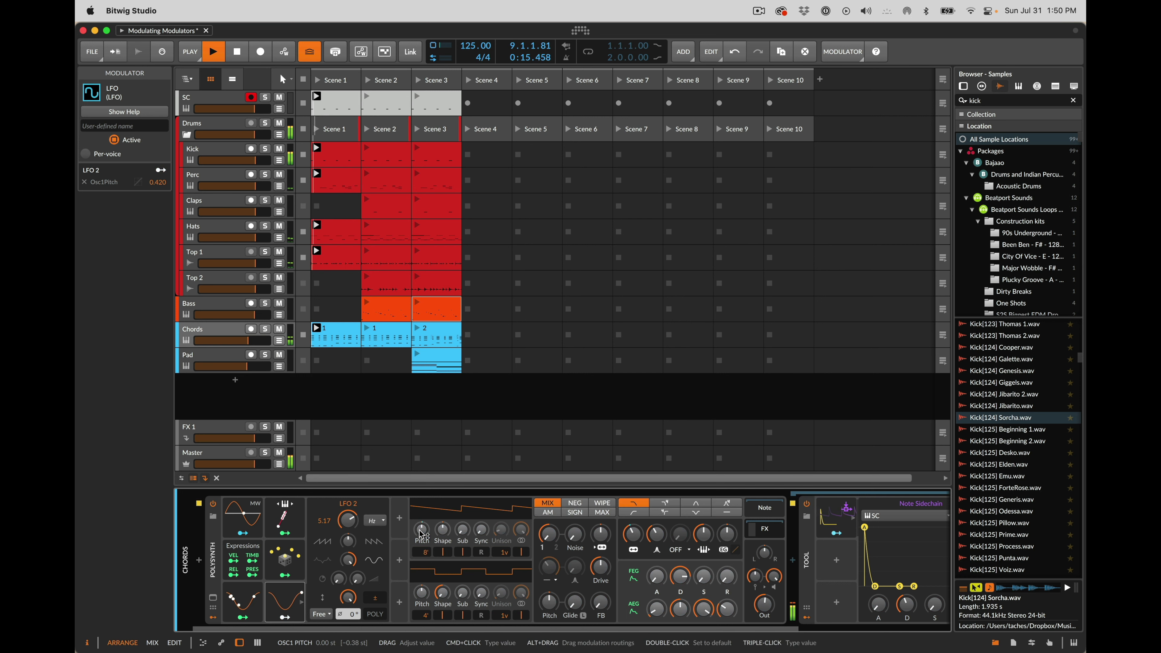
left_click(285, 618)
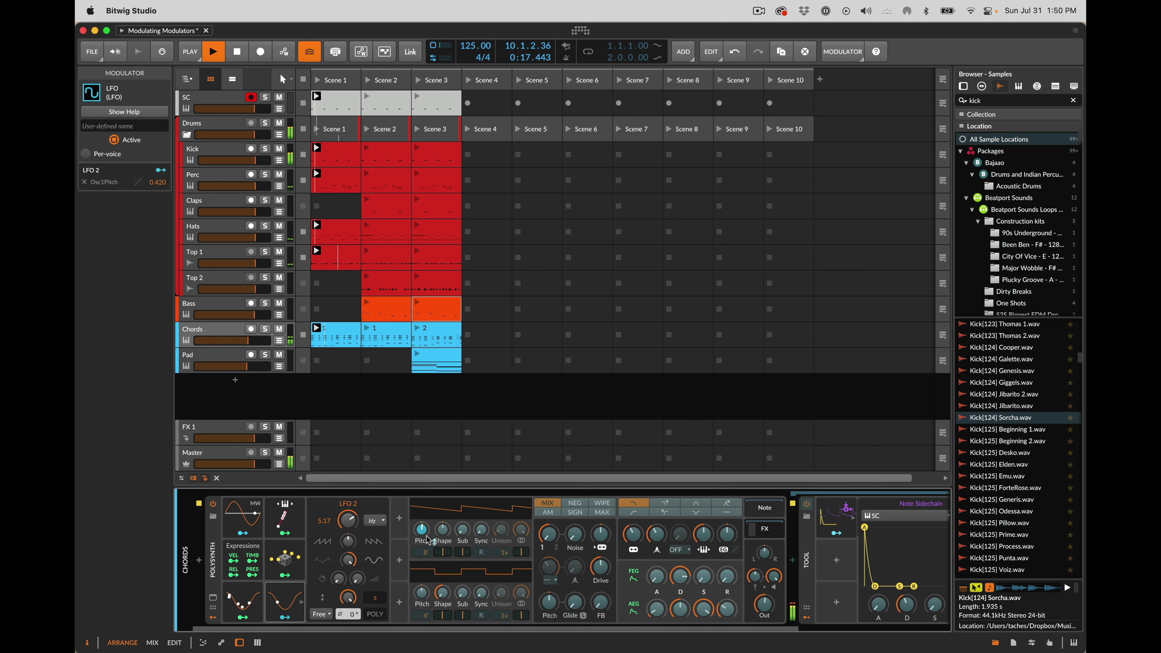
left_click_drag(422, 533, 421, 533)
key("Escape")
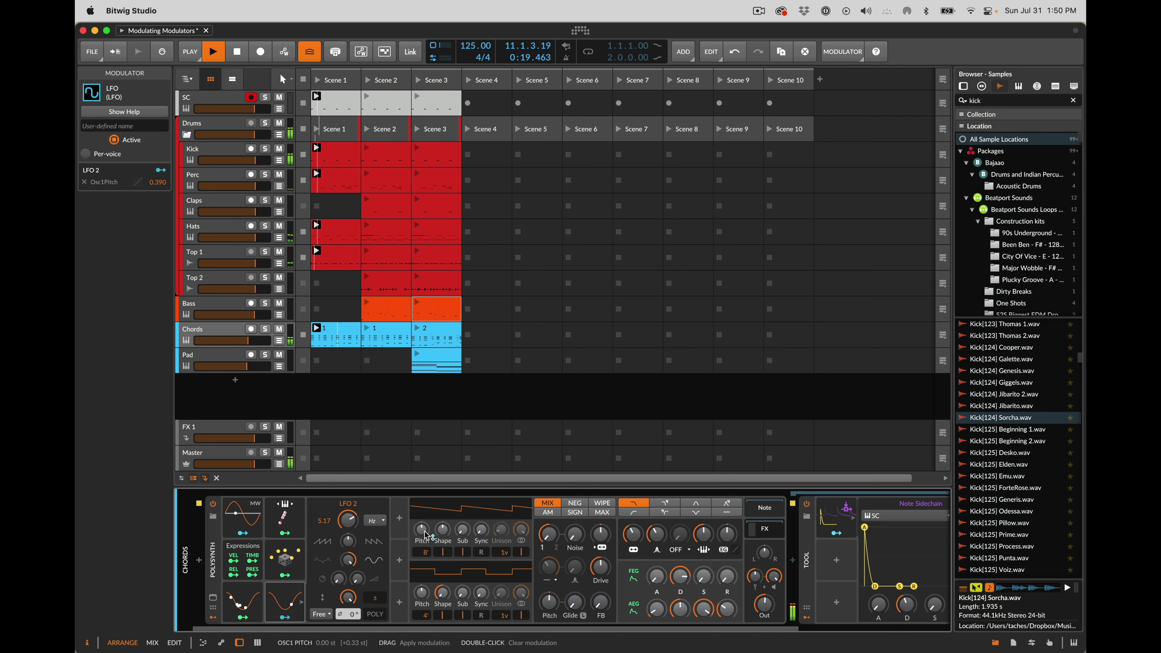
- Add an ADSR modulator to the Polysynth and view the notes of the Scene 1 Chords clip
left_click(399, 517)
type("ad")
key("Return")
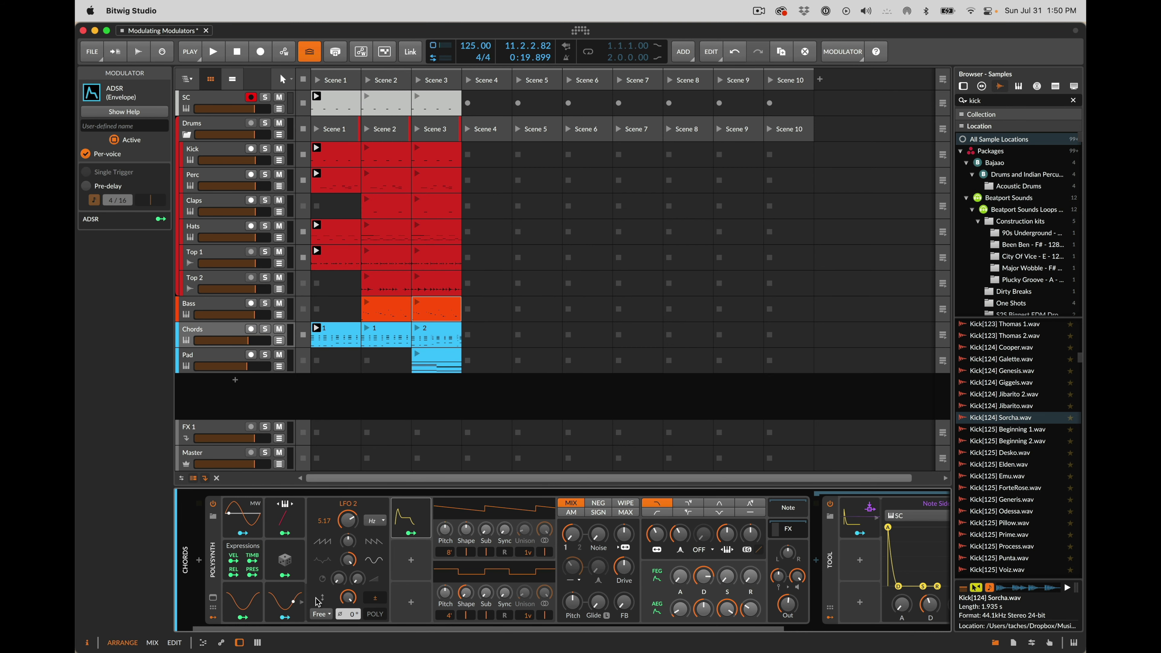
double_click(348, 342)
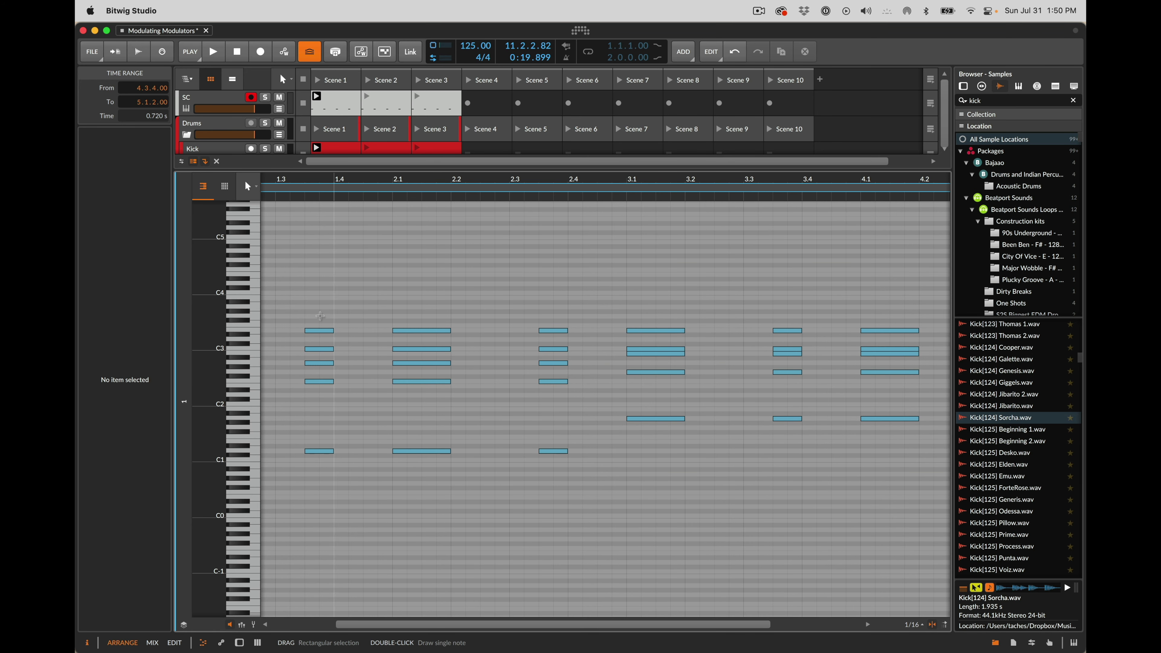
key("d")
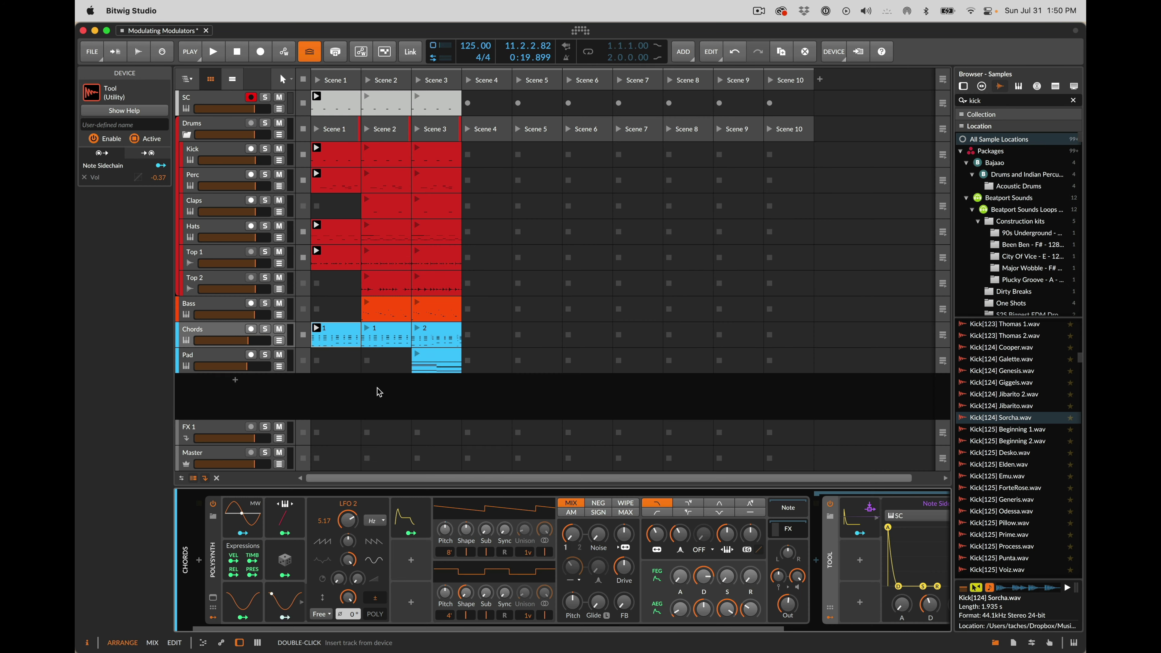
- Adjust the ADSR's attack, lower the second LFO's amount, and map the ADSR to that amount at 100 %
left_click(407, 522)
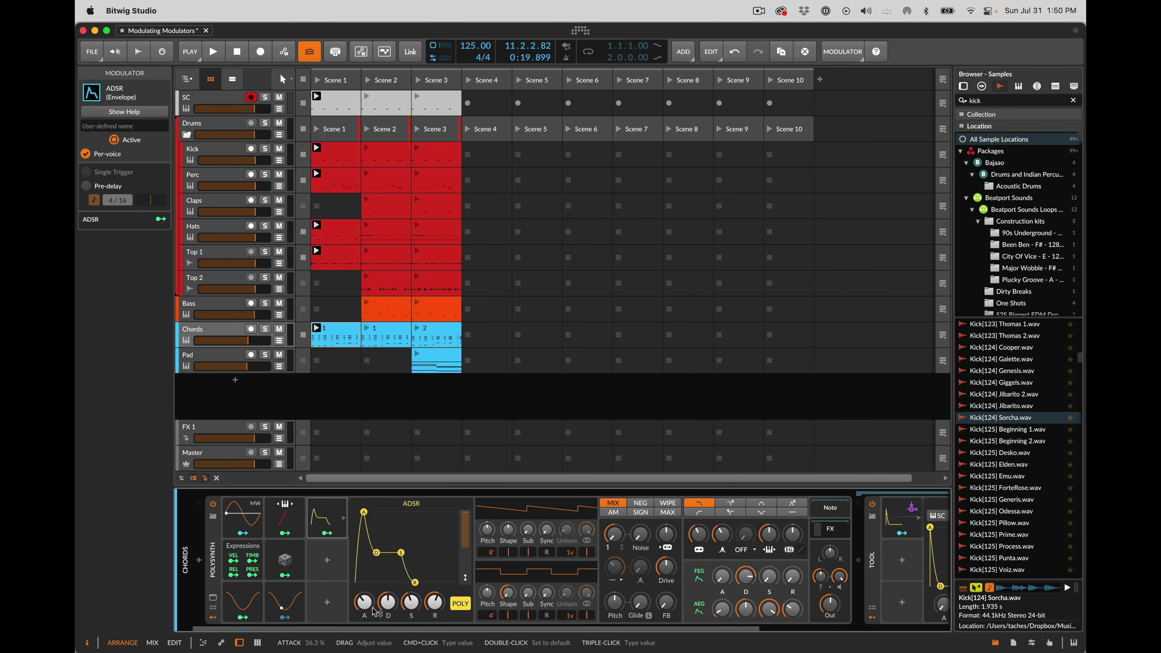
left_click_drag(359, 607, 349, 598)
left_click(286, 603)
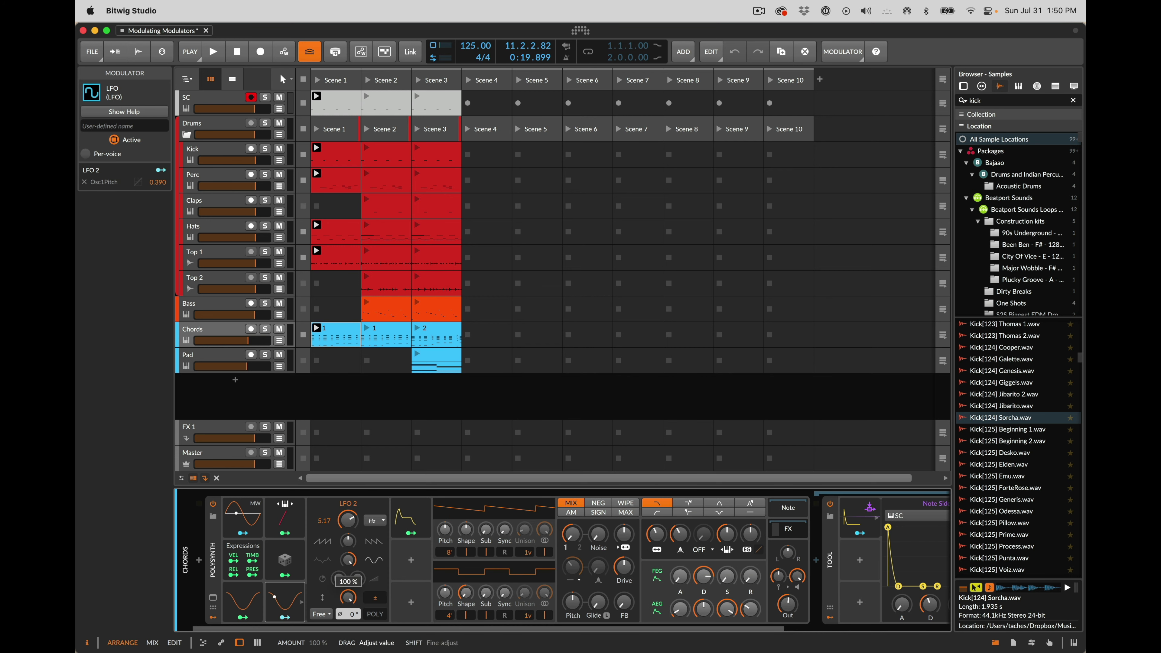
key("space")
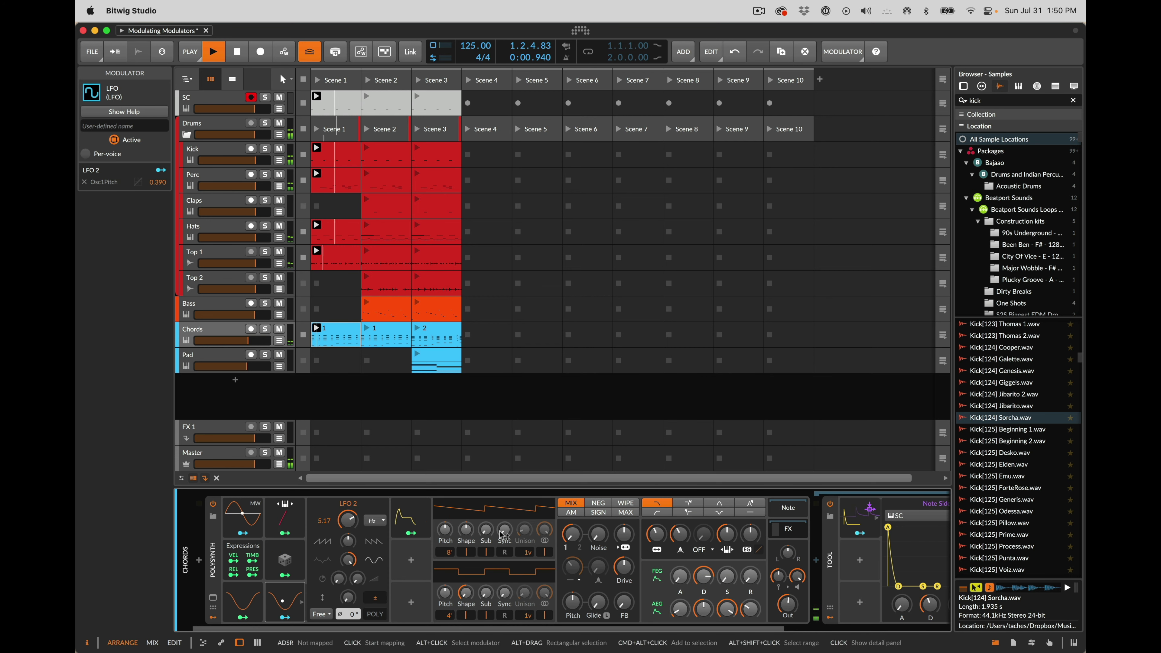
key("space")
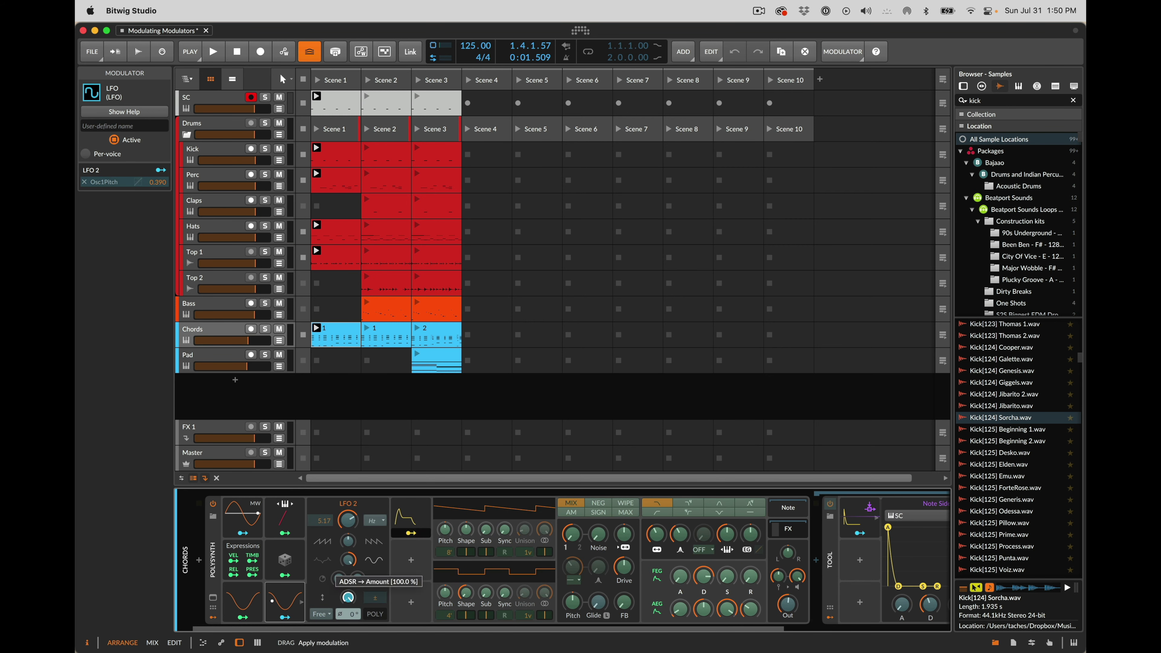
- Start the loop and set the ADSR modulator's attack to 63.3 %
key("space")
left_click(408, 519)
right_click(334, 527)
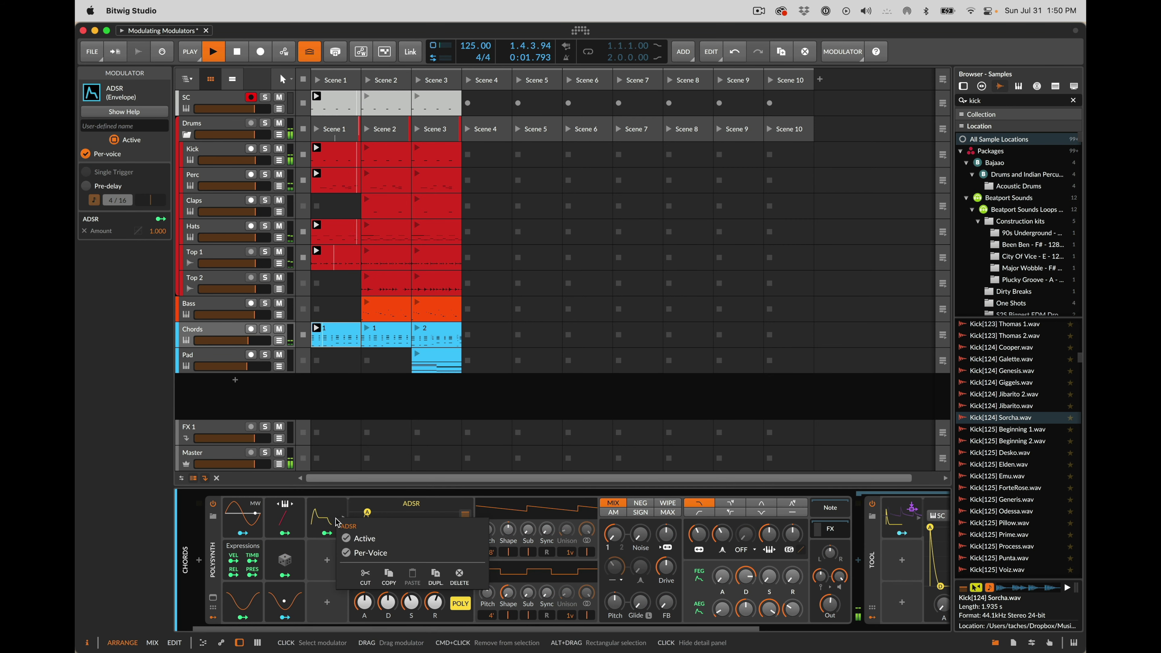
left_click(313, 583)
left_click_drag(371, 609, 365, 595)
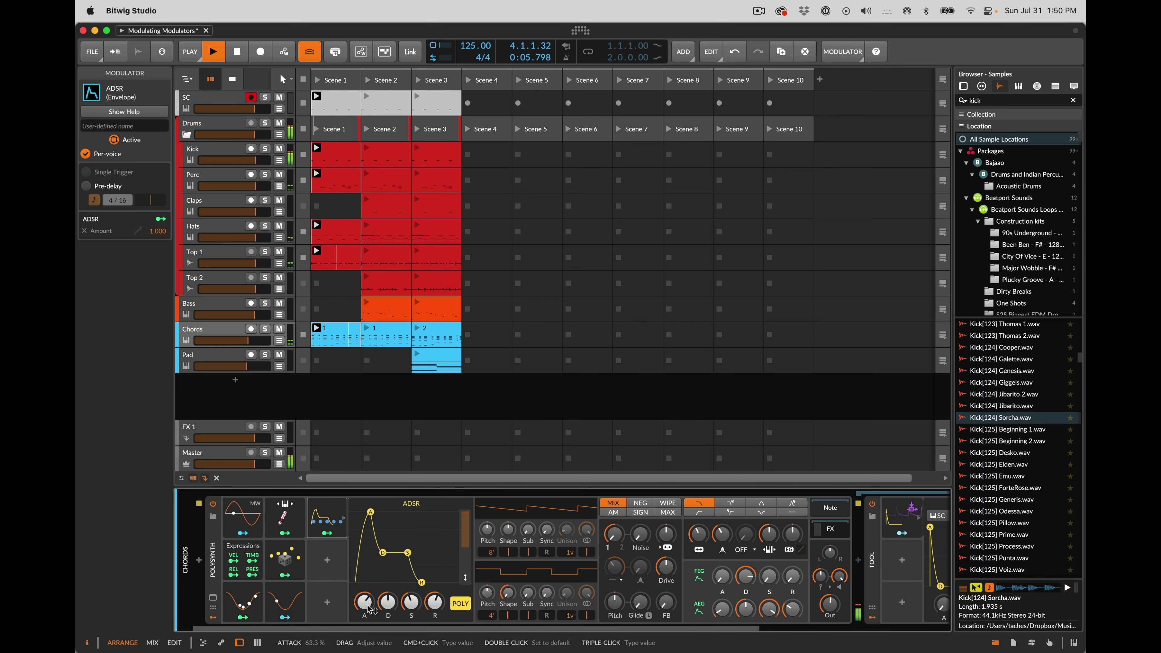
- Set the second LFO's modulation of oscillator 1's pitch to about 0.50 st and raise the ADSR's sustain to 100 %
left_click(872, 571)
left_click_drag(705, 538, 704, 534)
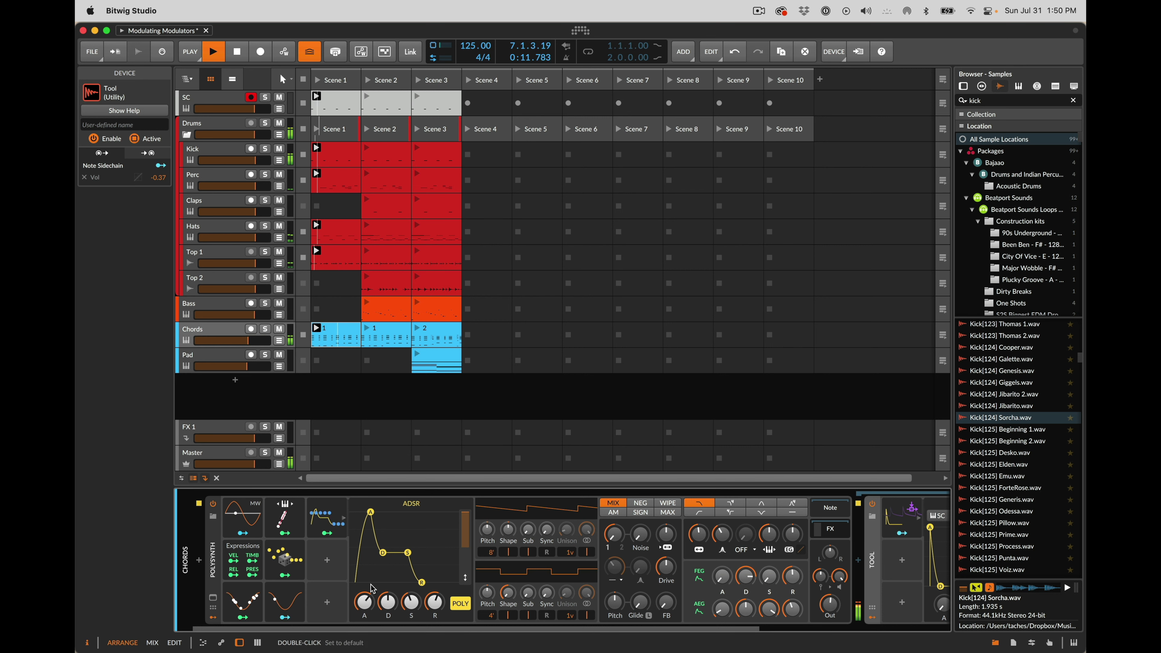
left_click(278, 621)
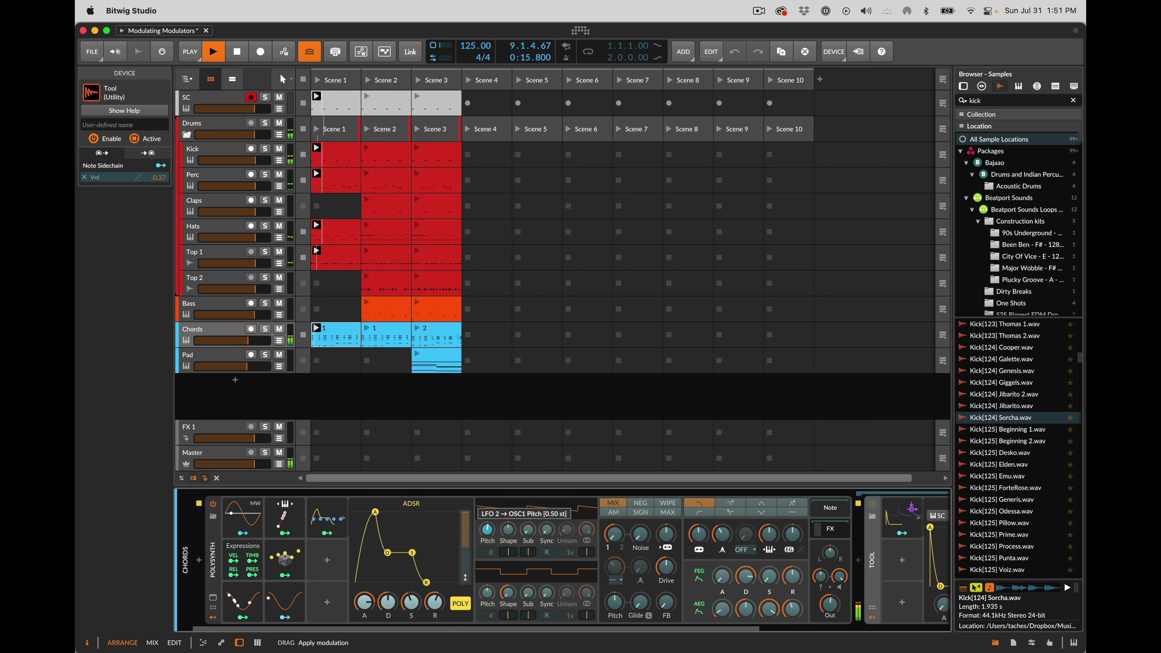
left_click_drag(487, 529, 488, 528)
key("Escape")
left_click_drag(388, 602, 416, 620)
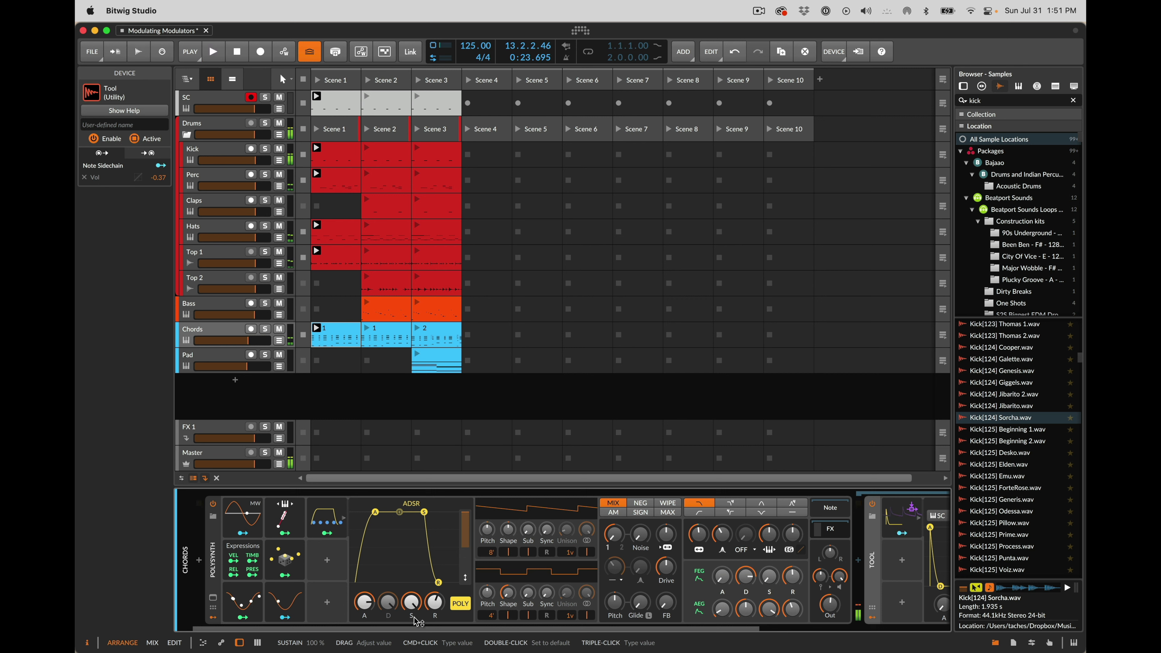
- Add a third LFO modulator to the Polysynth and map it to the first LFO's rate with a depth of 2.56
left_click(327, 559)
type("lfo")
key("Return")
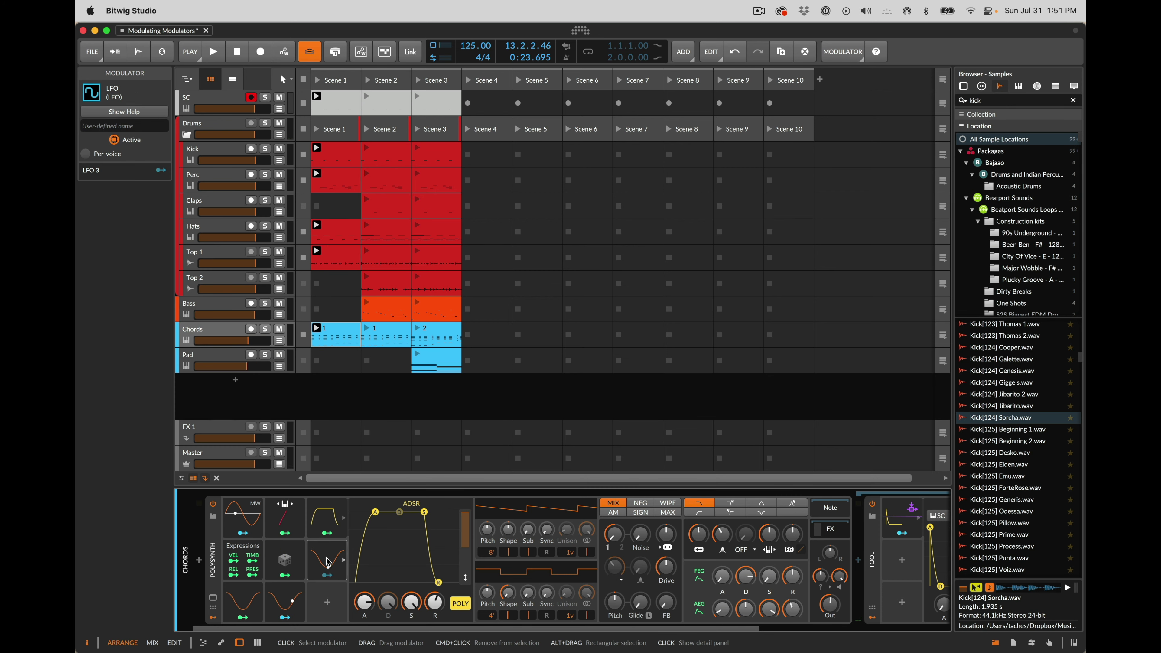
left_click(327, 562)
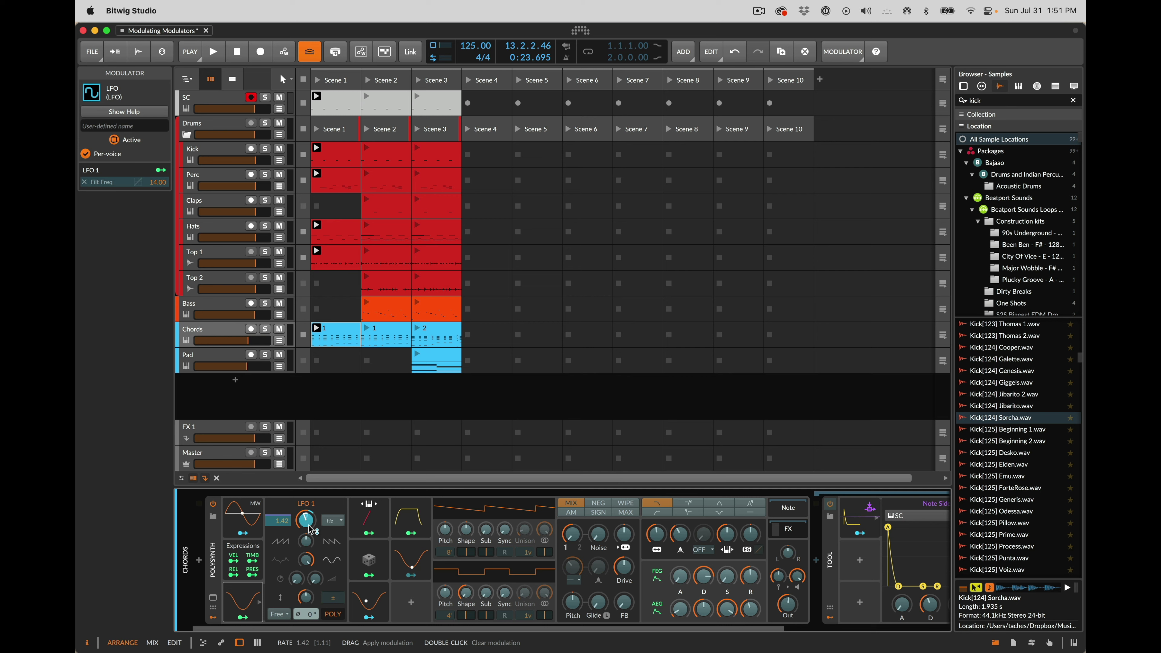
key("space")
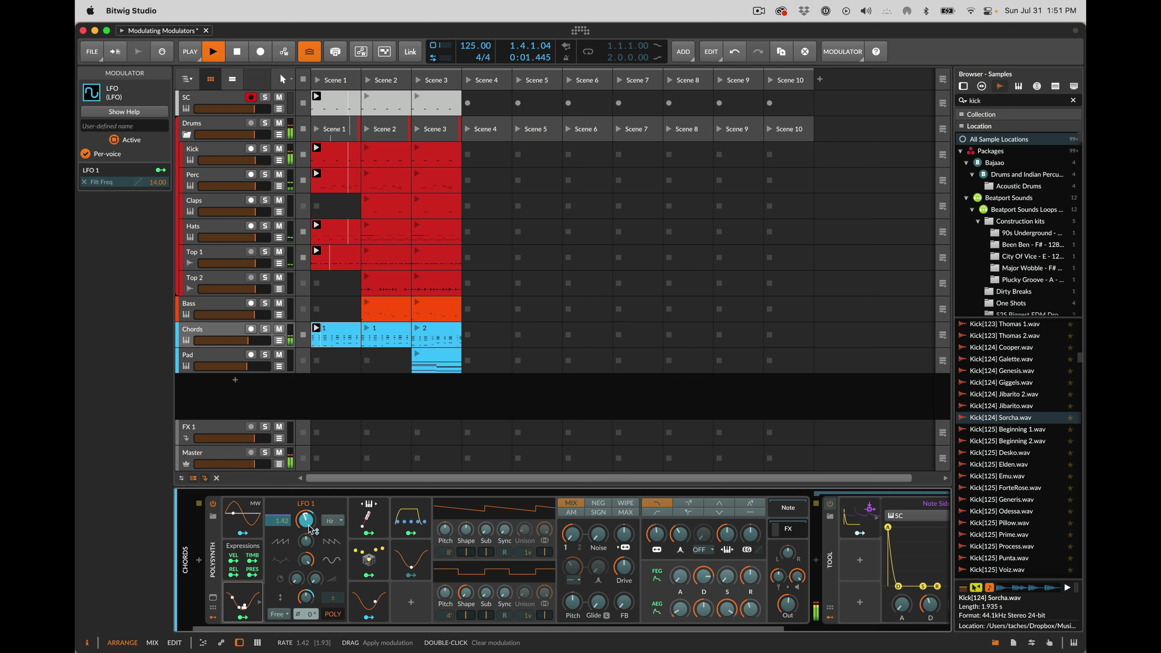
left_click(411, 560)
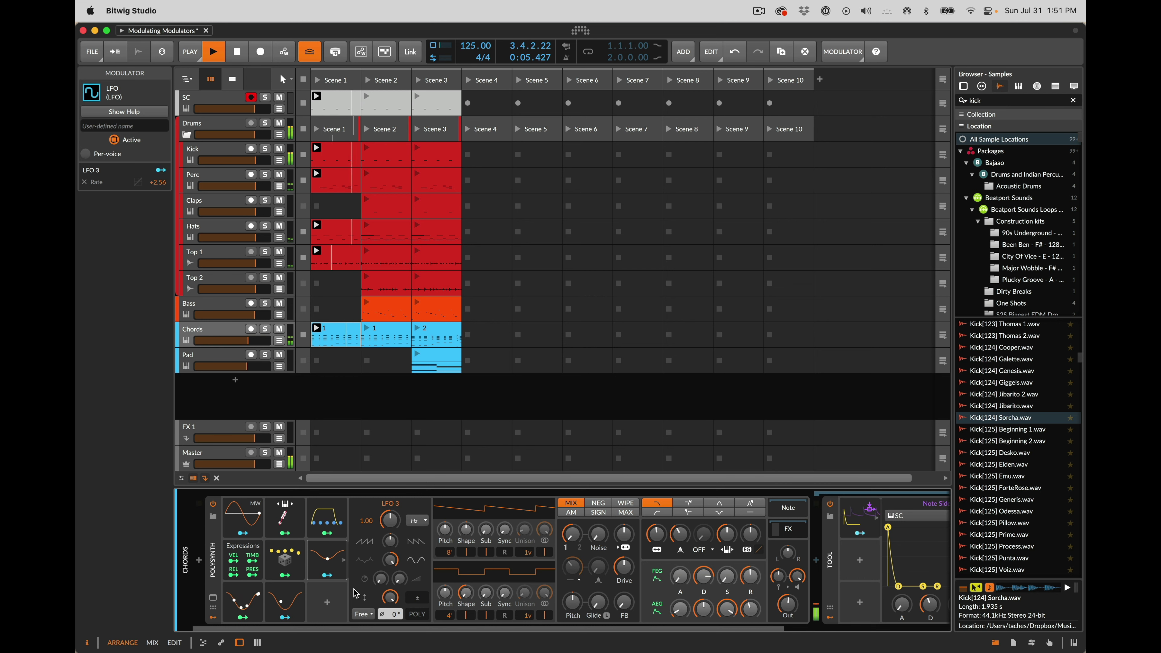
key("space")
left_click(326, 603)
type("ra")
key("Down")
key("Return")
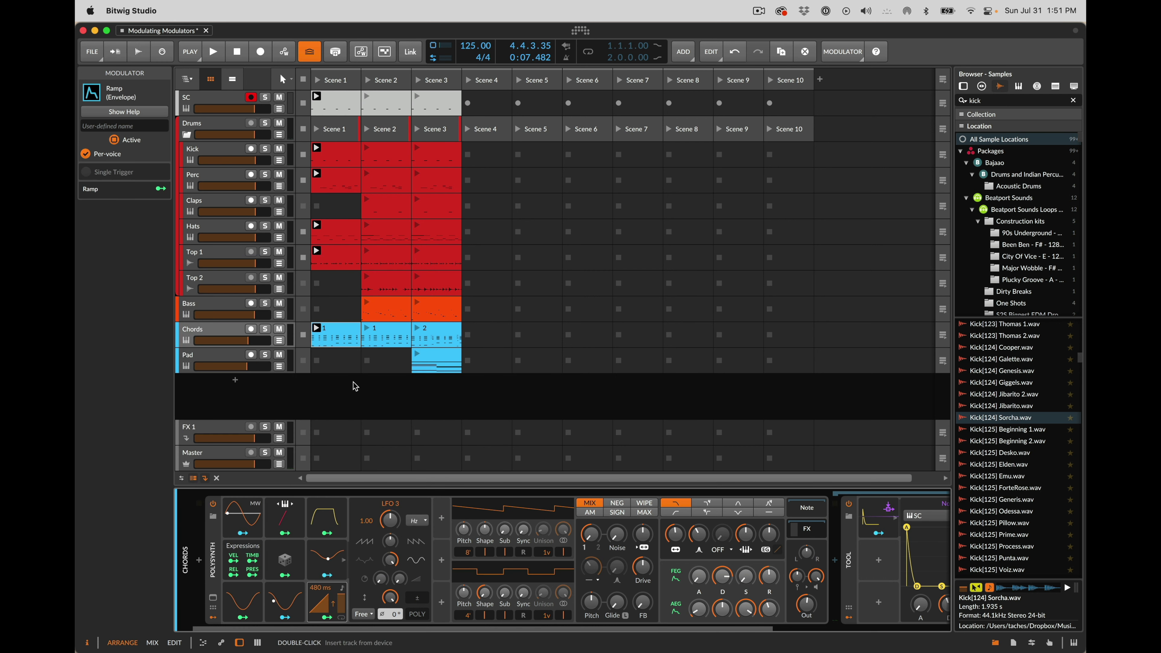
key("super+z")
- Add a second Random modulator to the Polysynth and show its settings
left_click(324, 613)
type("ra")
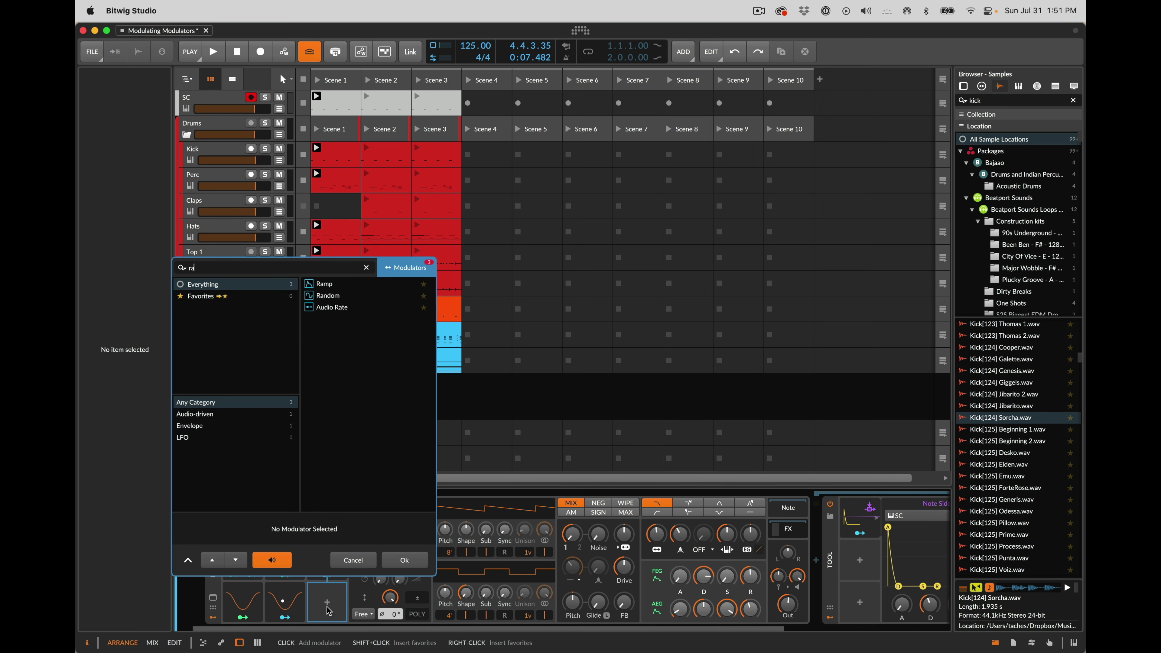
key("Down")
key("Return")
left_click(336, 604)
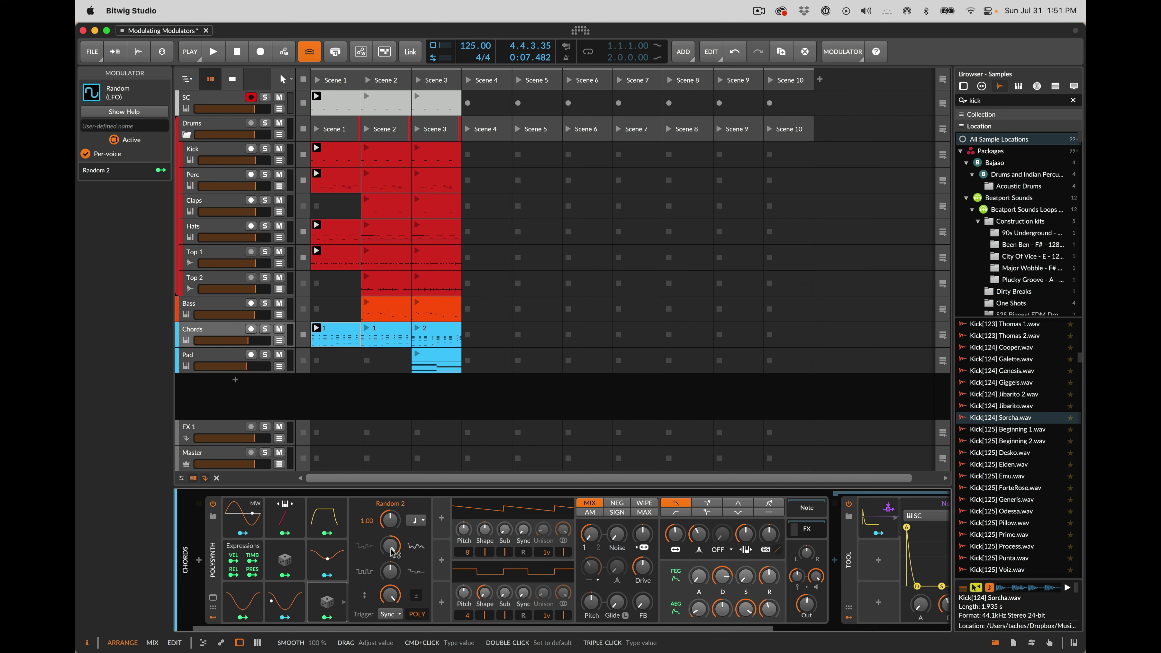
- Set the second Random modulator's timebase to Hertz, its rate to 0.60 and its trigger mode to Free
left_click(416, 521)
left_click(434, 293)
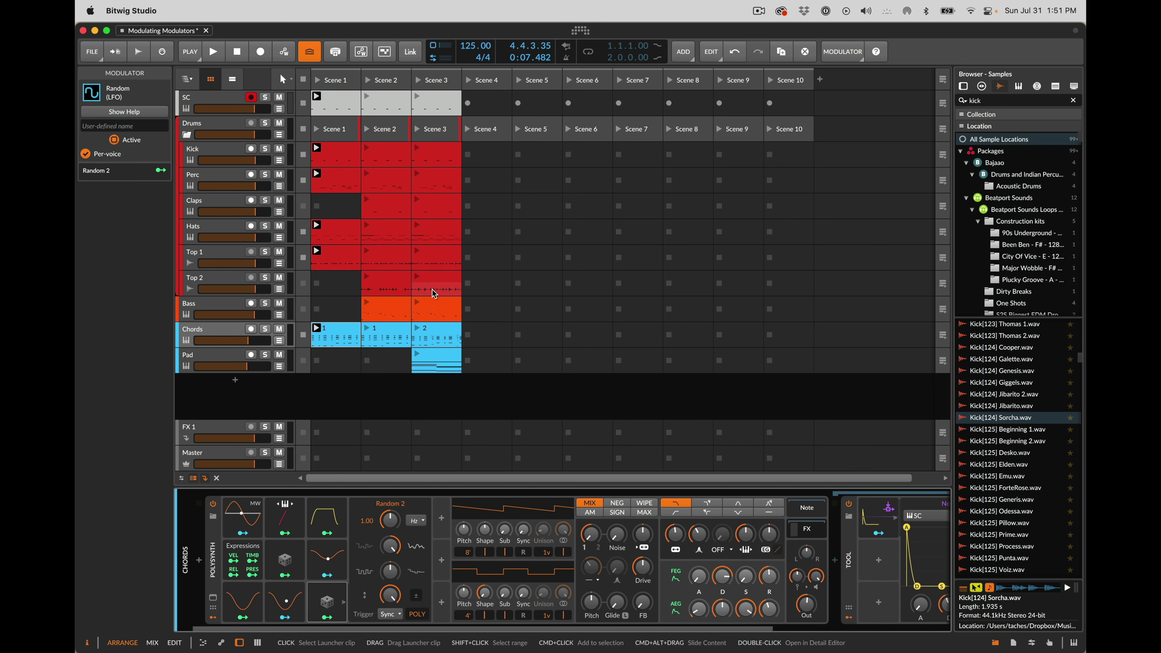
left_click_drag(389, 520, 389, 530)
left_click(391, 614)
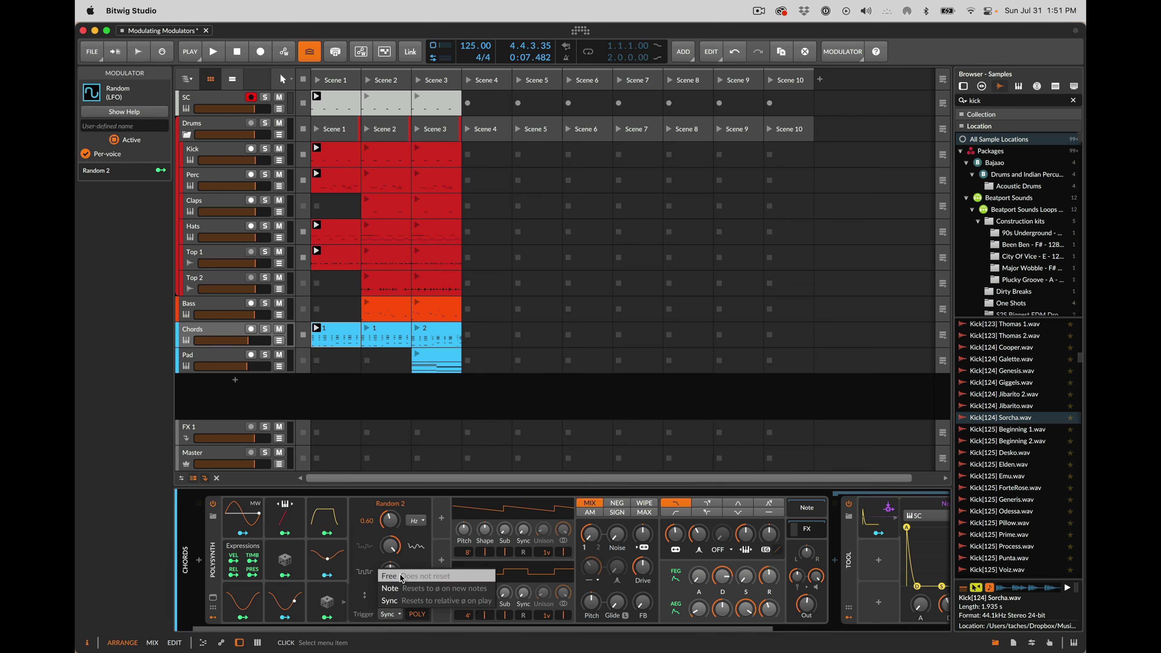
left_click(401, 576)
- Map the second Random modulator to the Polysynth's pan with a depth of -0.47
scroll(334, 595, "right", 3)
right_click(268, 606)
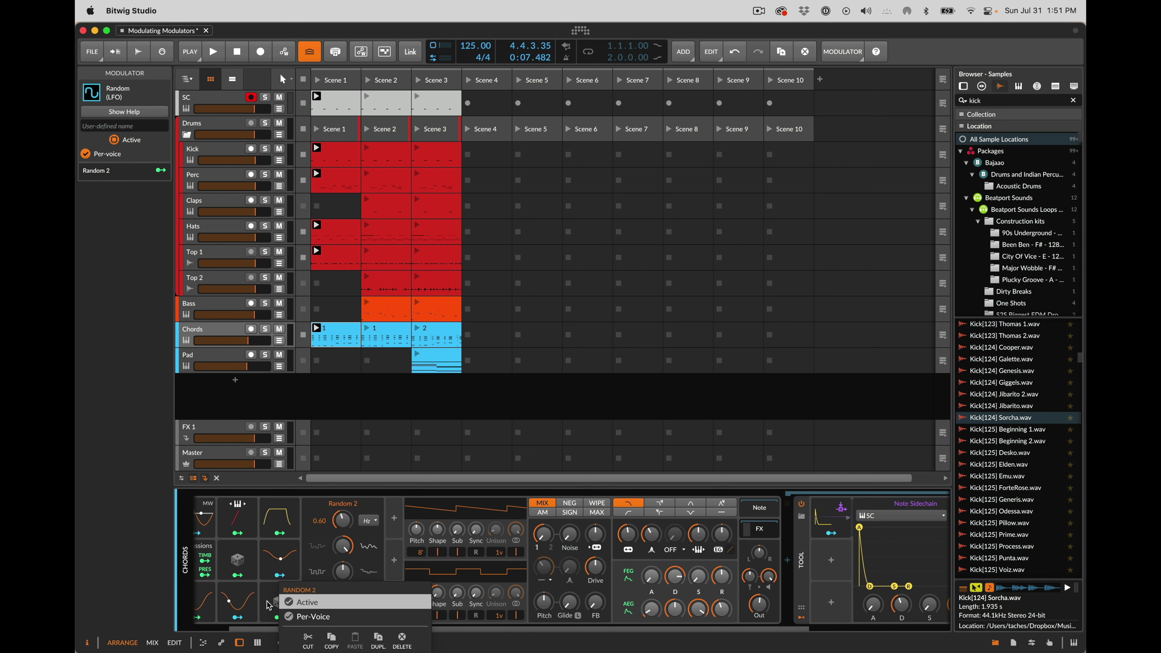
left_click(269, 605)
left_click(279, 618)
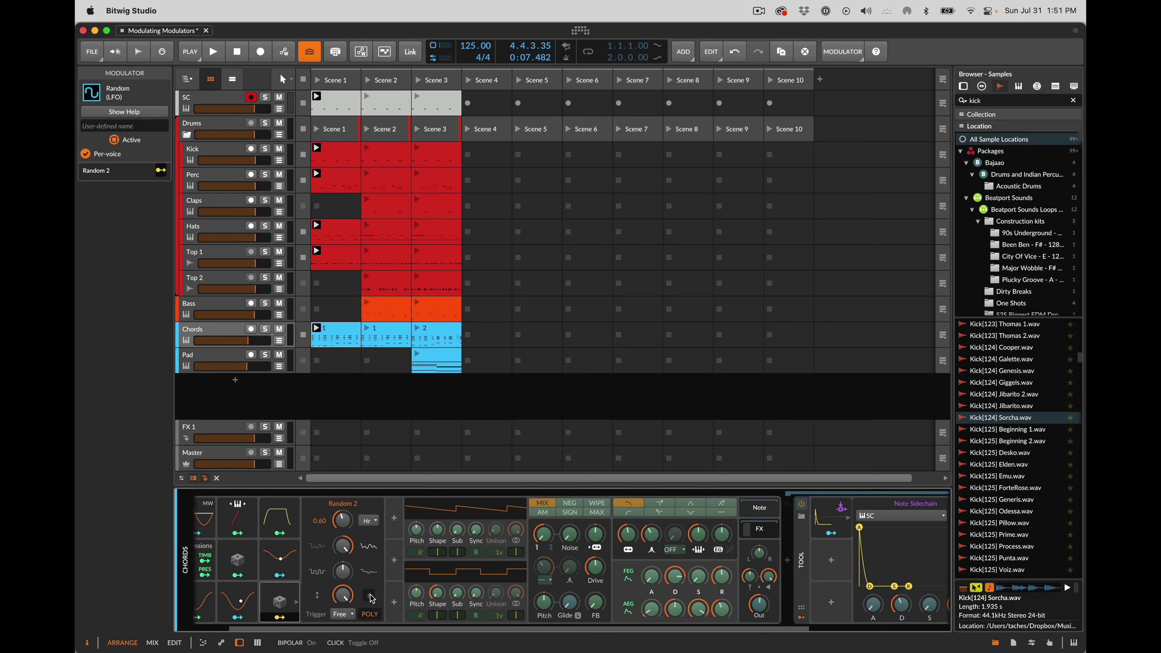
left_click_drag(759, 553, 759, 566)
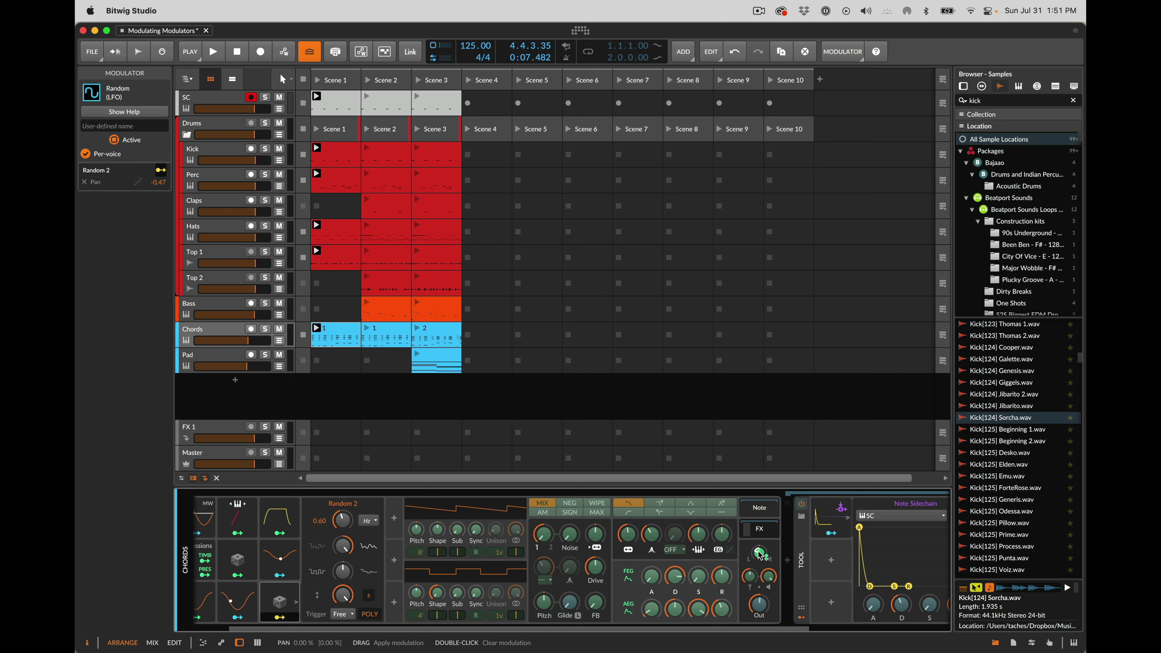
key("Escape")
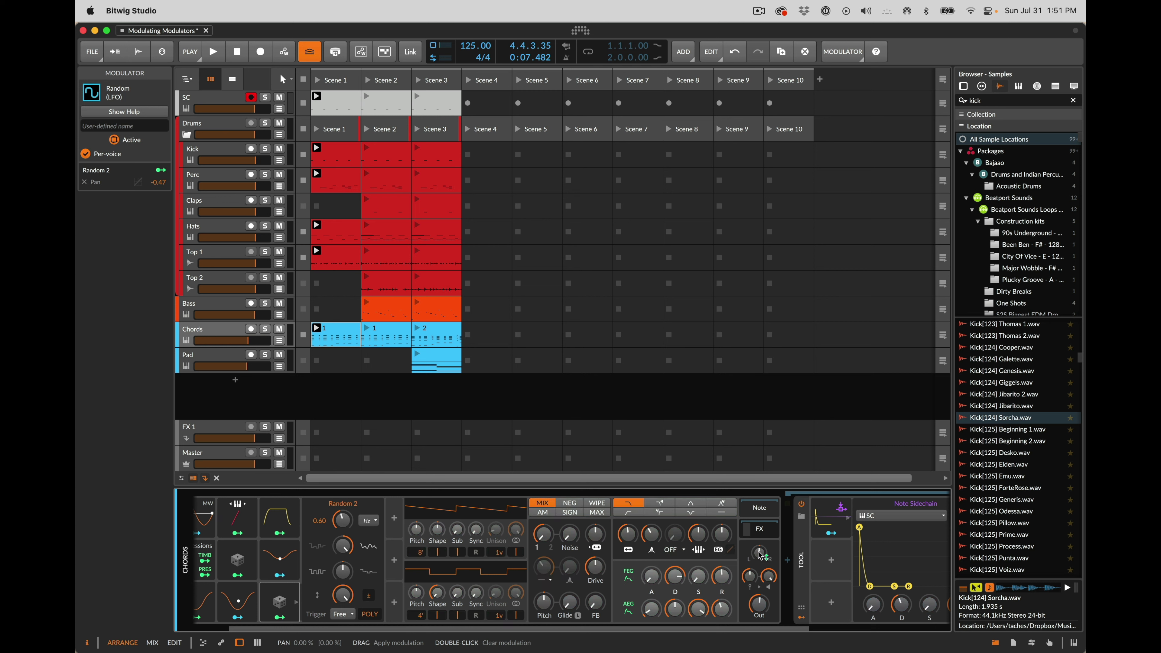
- Start the loop, deepen the Random modulator's pan modulation to -0.73 and set its rate to 0.89 Hz
key("space")
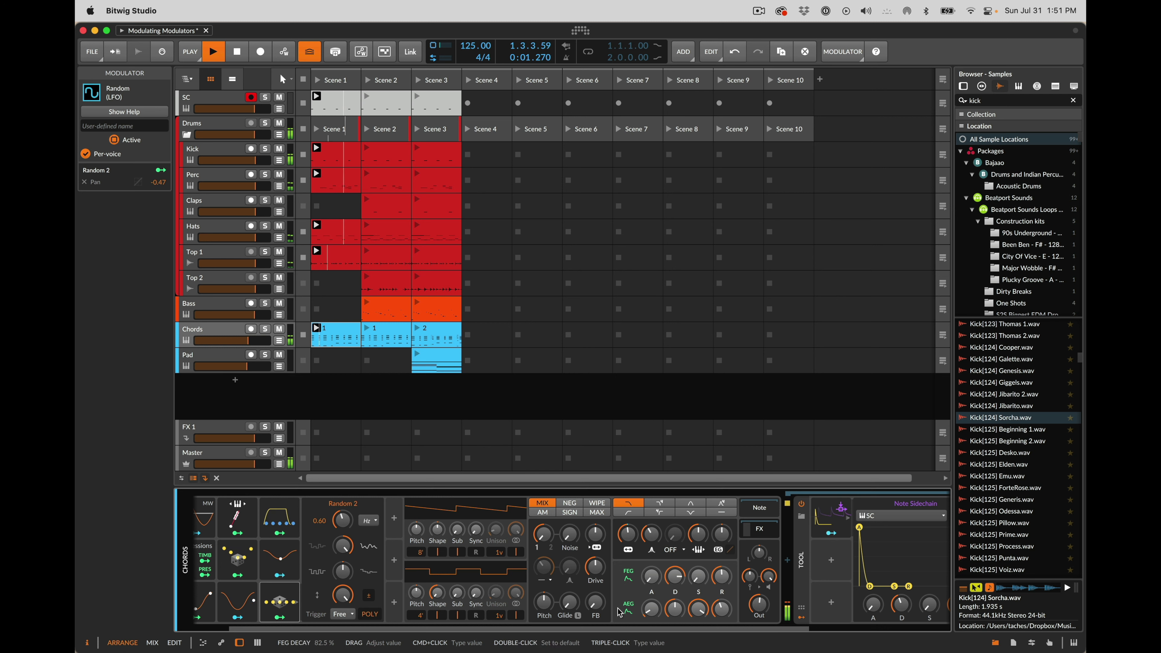
left_click(280, 617)
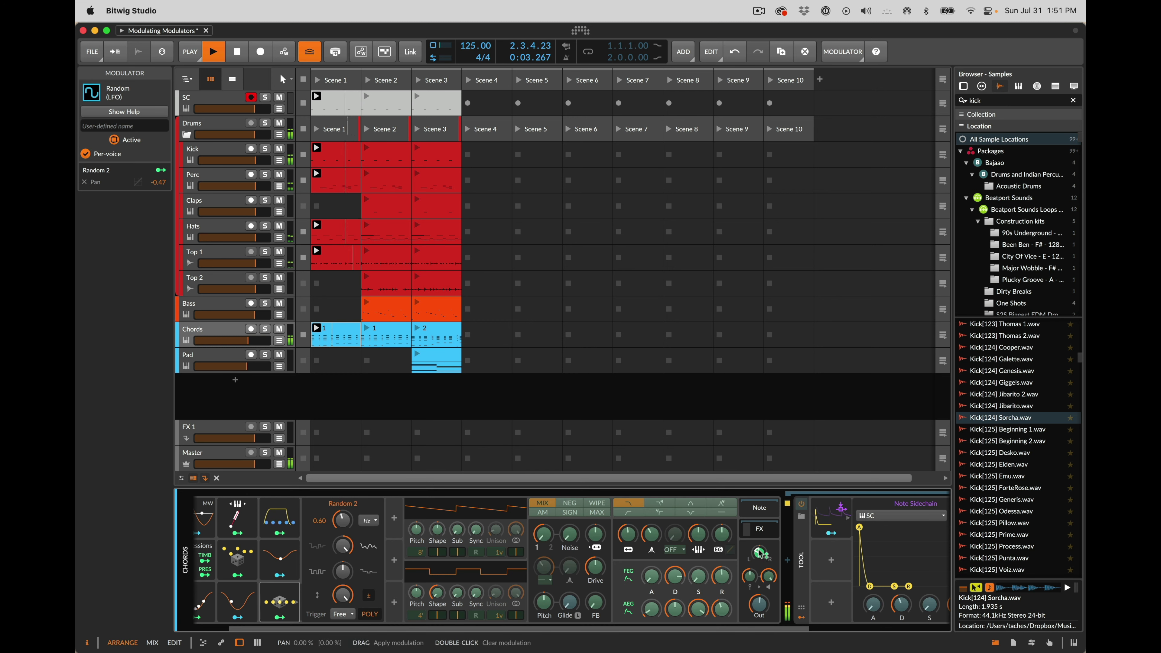
left_click_drag(337, 522, 336, 516)
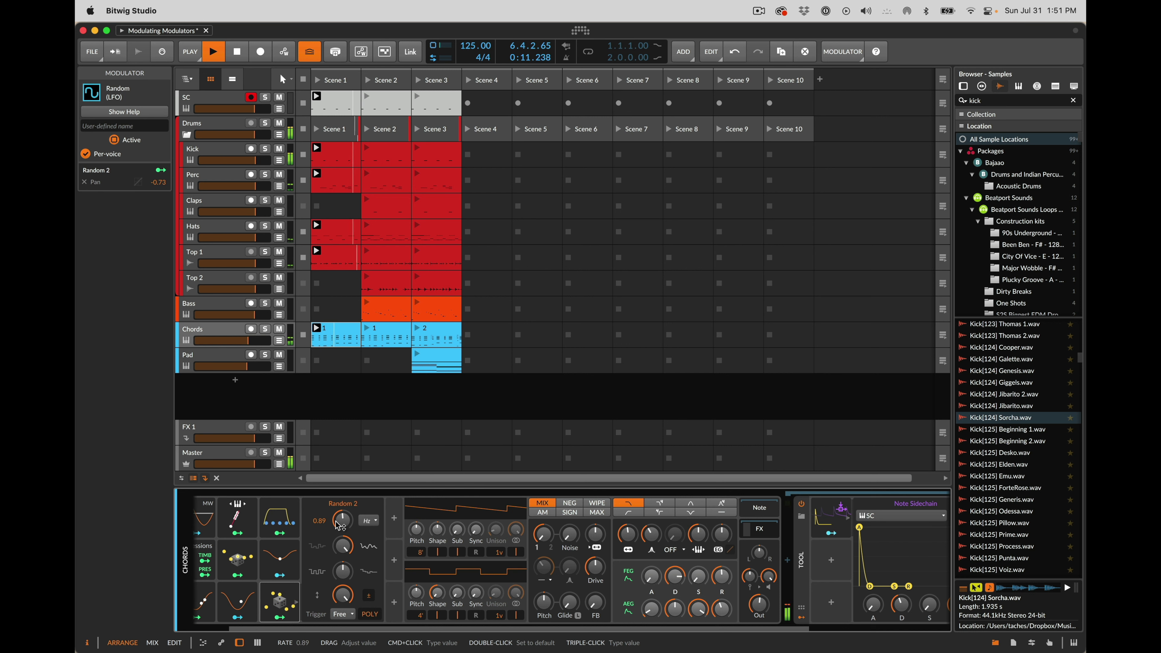
- Add a fourth LFO modulator to the Polysynth with a falling saw shape and a 16th note timebase
left_click(395, 518)
type("lfo")
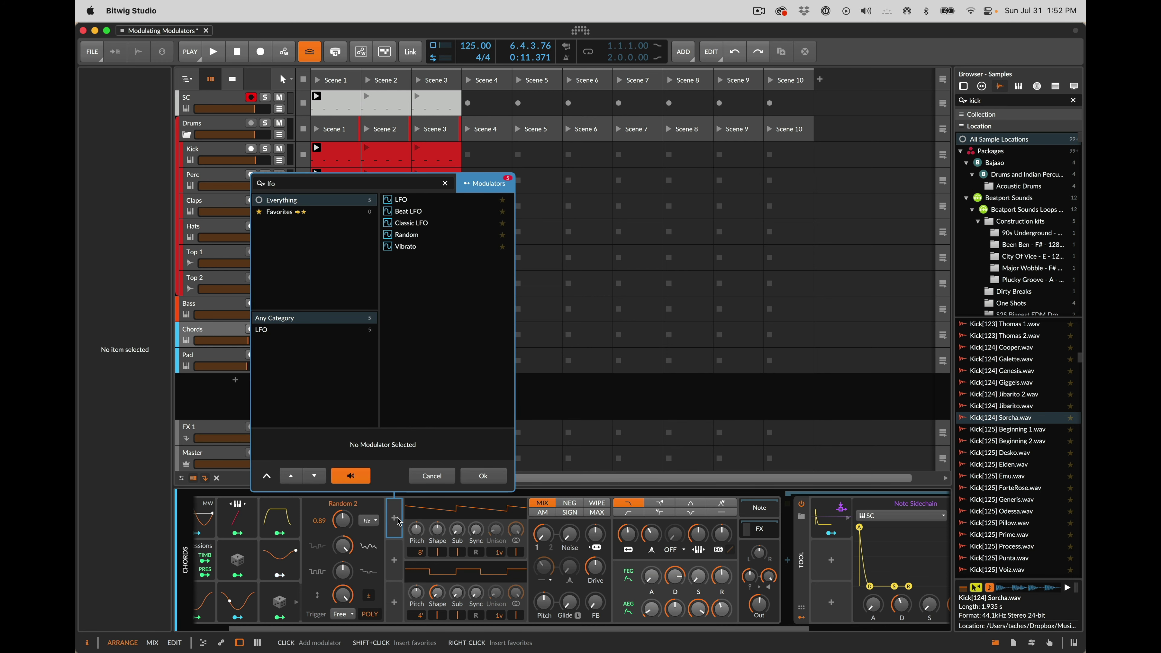
key("Down")
key("Return")
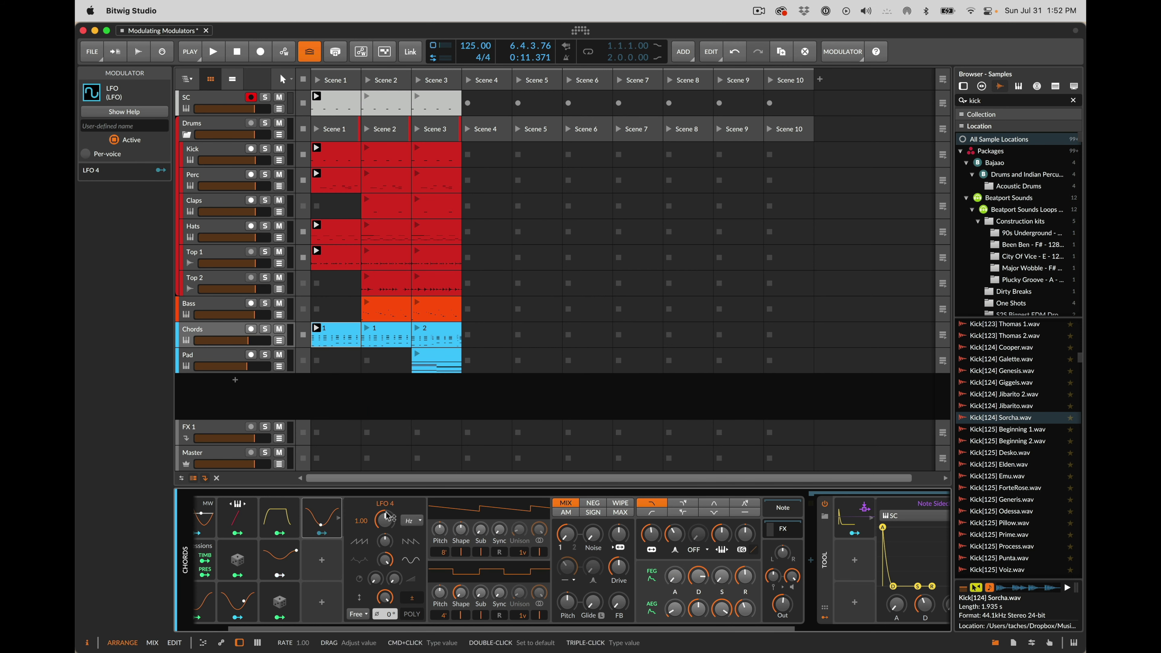
left_click_drag(385, 541, 385, 502)
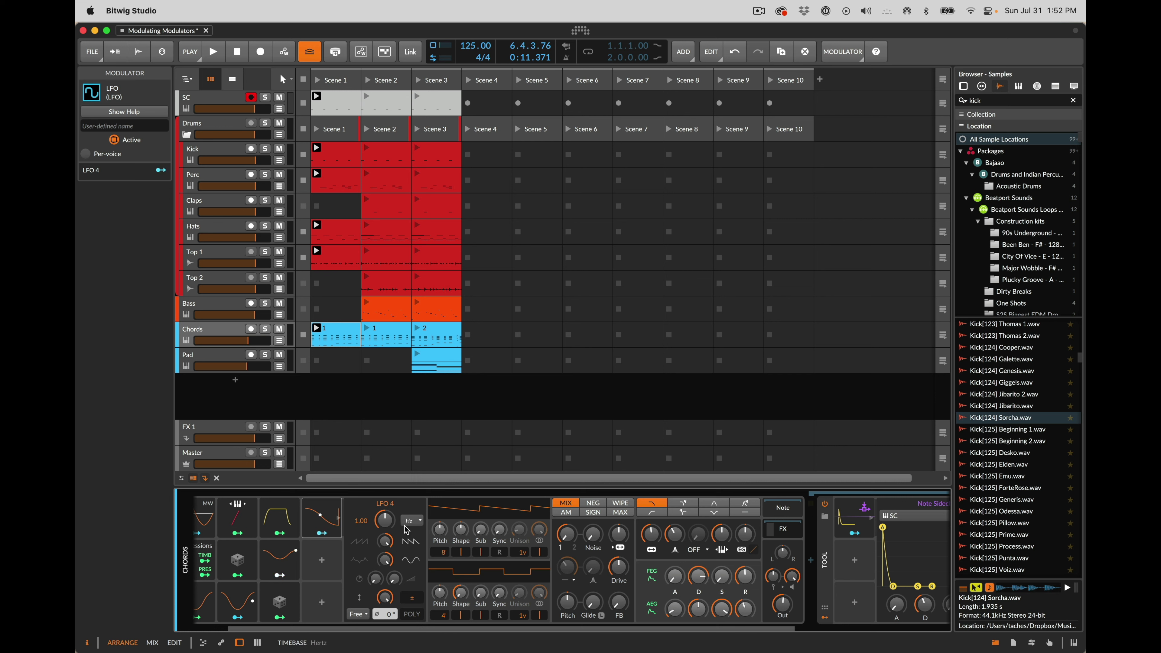
left_click(417, 521)
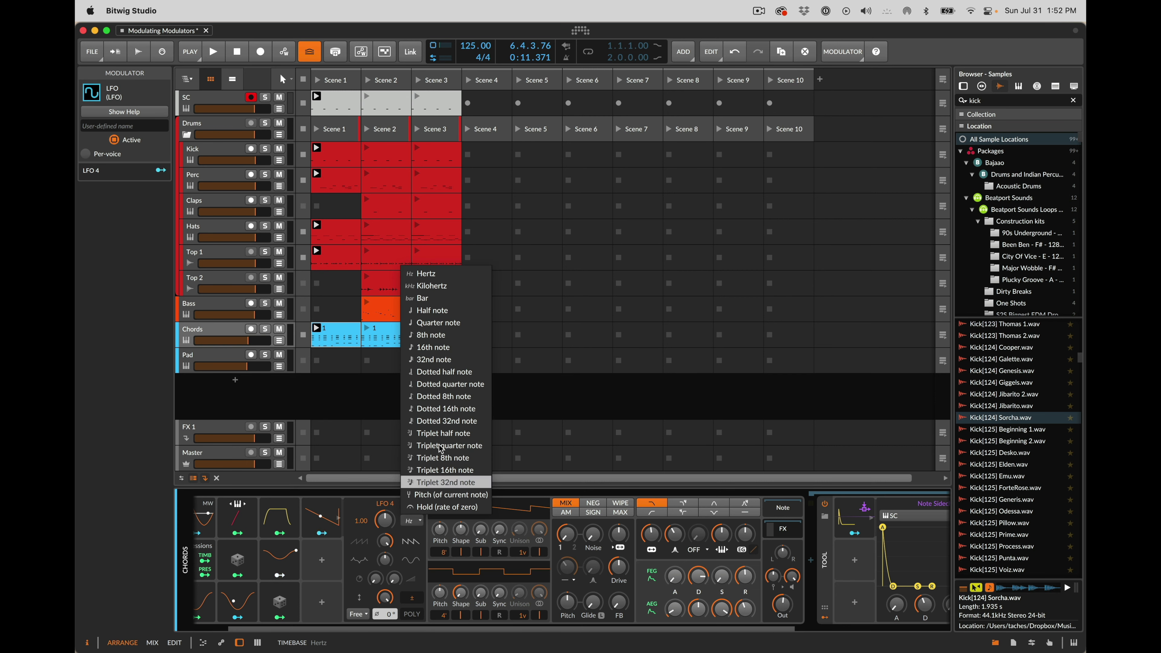
left_click(433, 348)
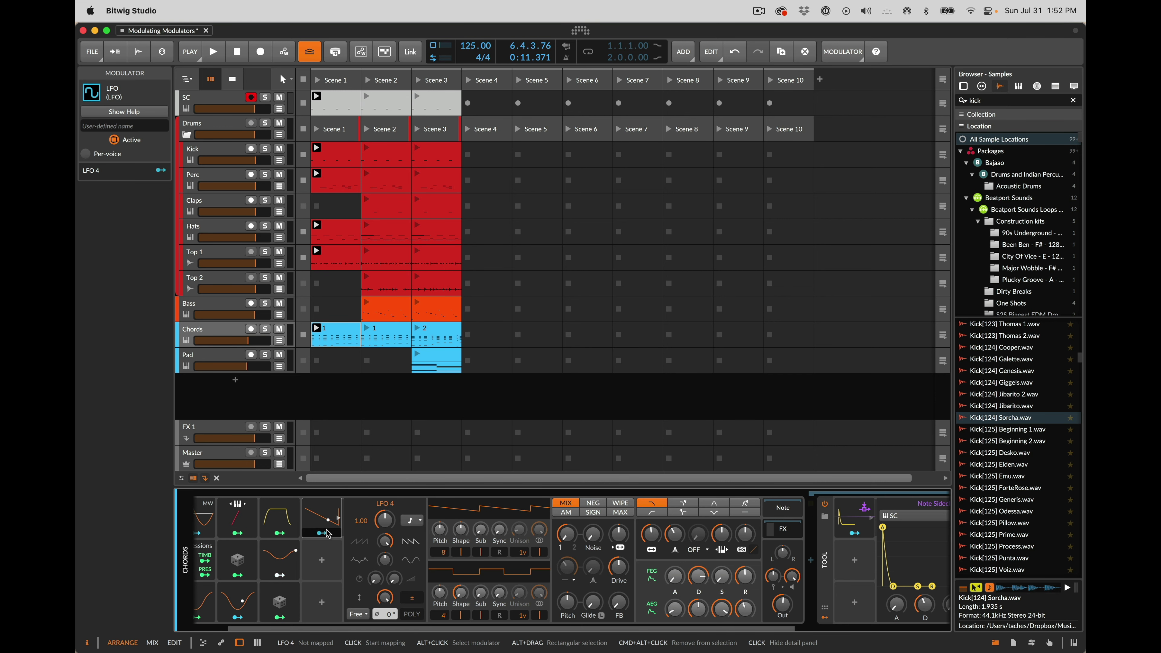
- Map the fourth LFO to the filter frequency with a depth of 10.50 and start the loop
left_click(327, 540)
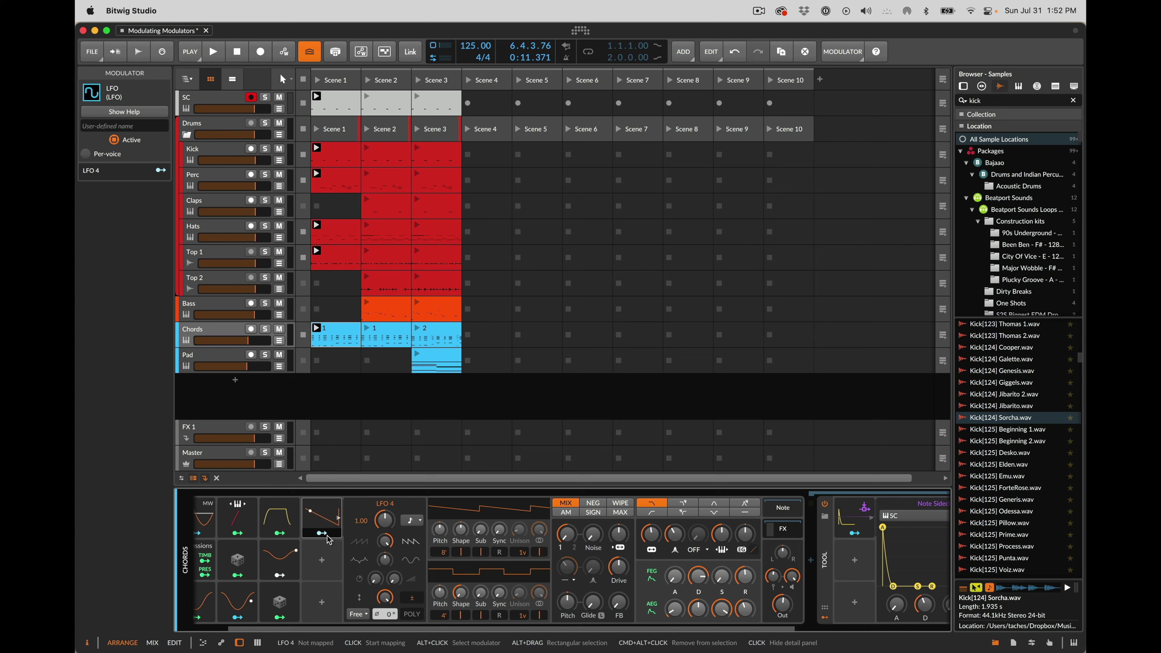
left_click(651, 533)
key("space")
mouse_move(651, 534)
left_mouse_down()
mouse_move(652, 520)
mouse_move(652, 547)
left_mouse_up()
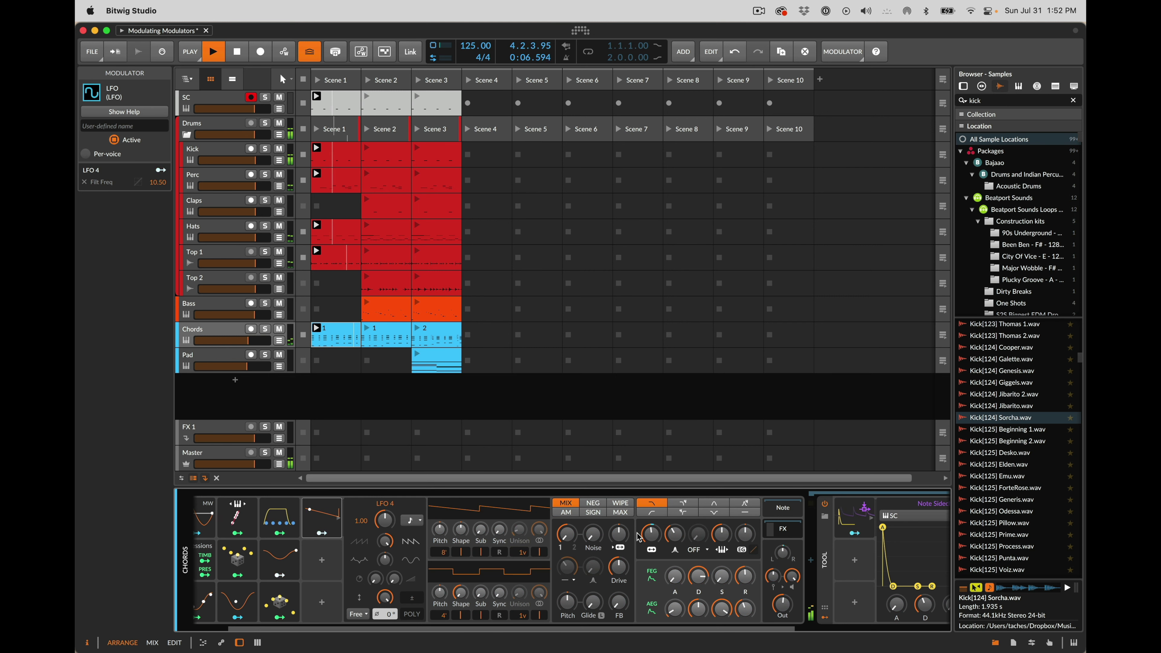
- Raise the fourth LFO's filter frequency modulation depth to 23.00 and stop playback
left_click(825, 539)
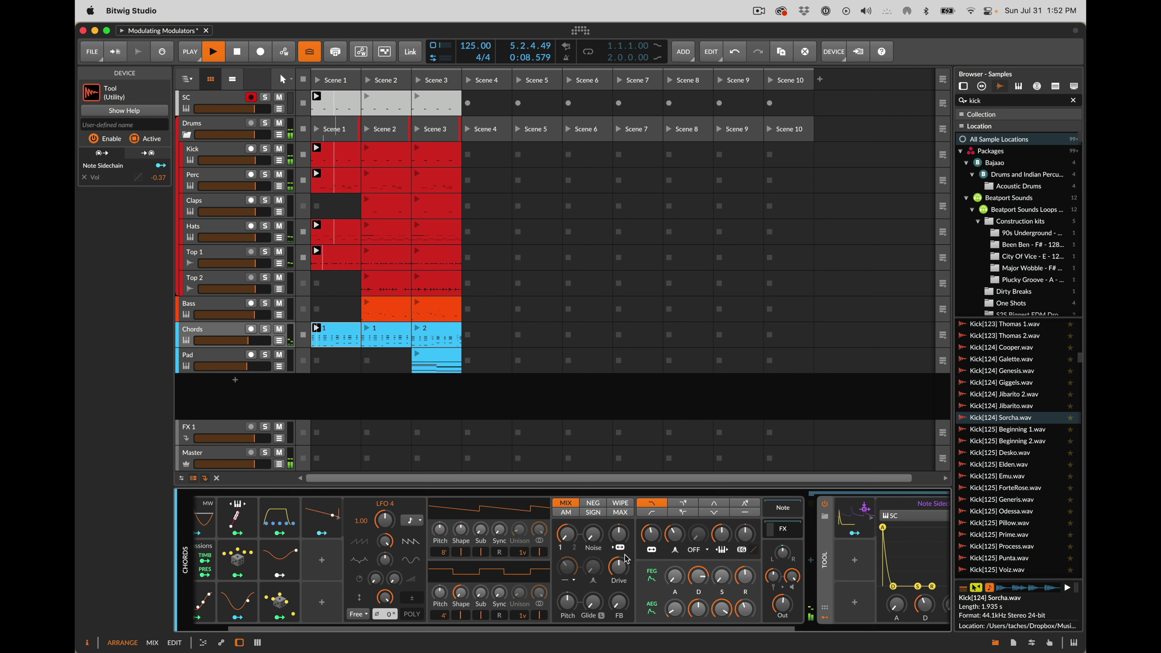
left_click(322, 533)
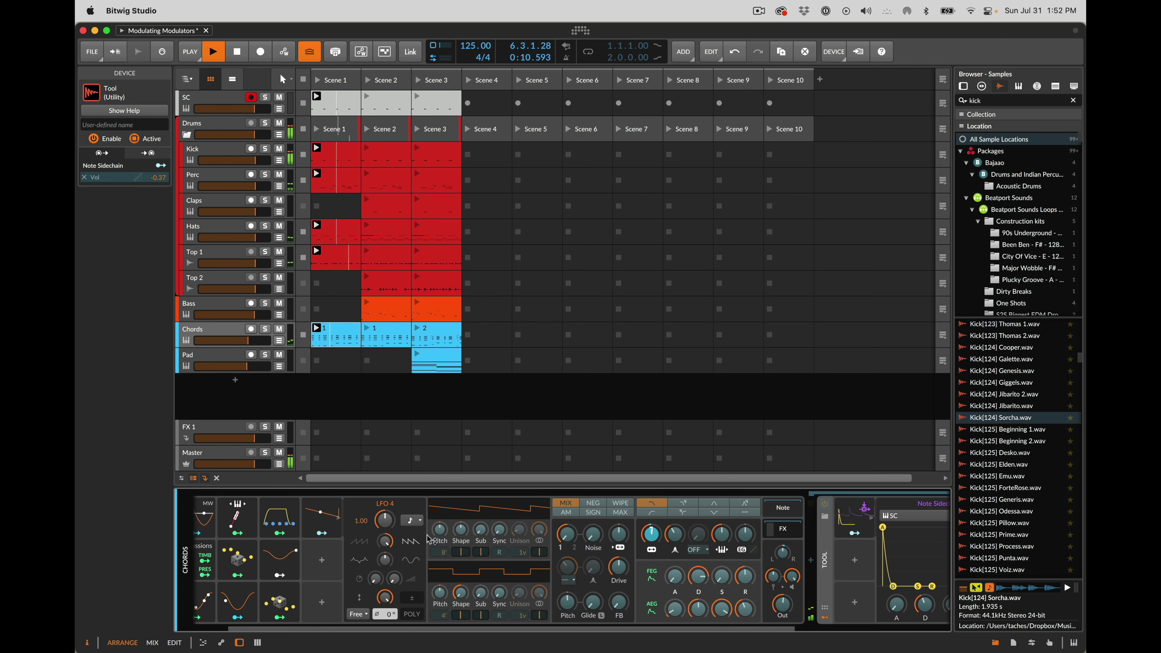
mouse_move(651, 534)
left_mouse_down()
mouse_move(651, 508)
mouse_move(652, 530)
left_mouse_up()
key("Escape")
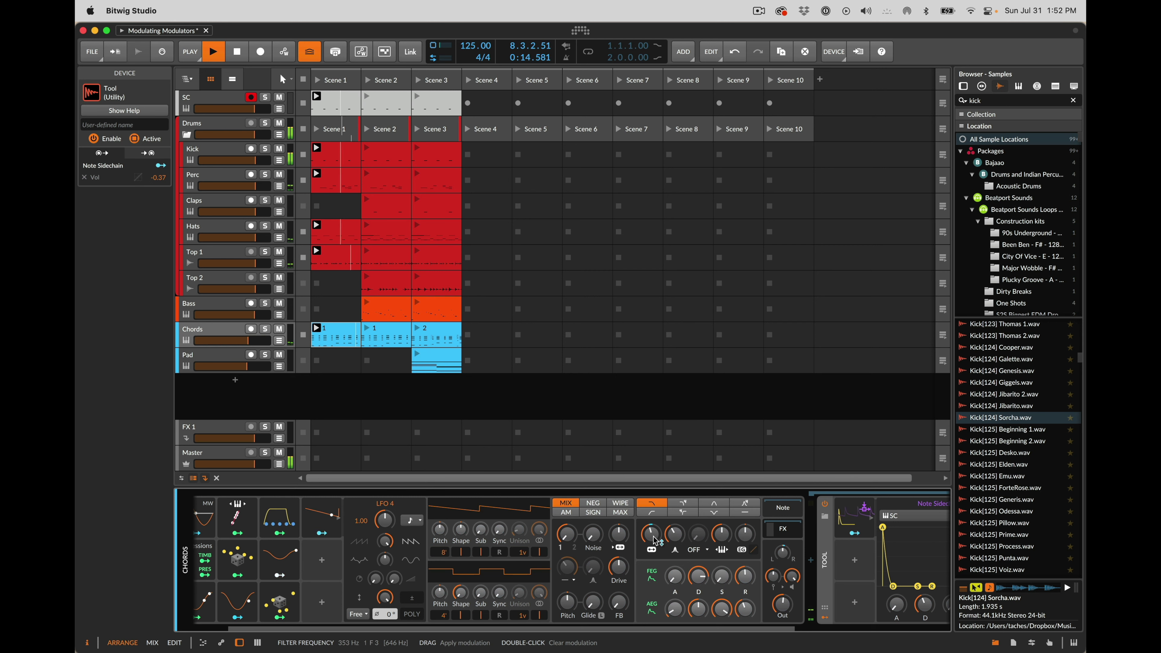
key("space")
- Add a third Random modulator to the Polysynth with its timebase set to Hertz and its trigger mode to Free
left_click(321, 563)
type("rand")
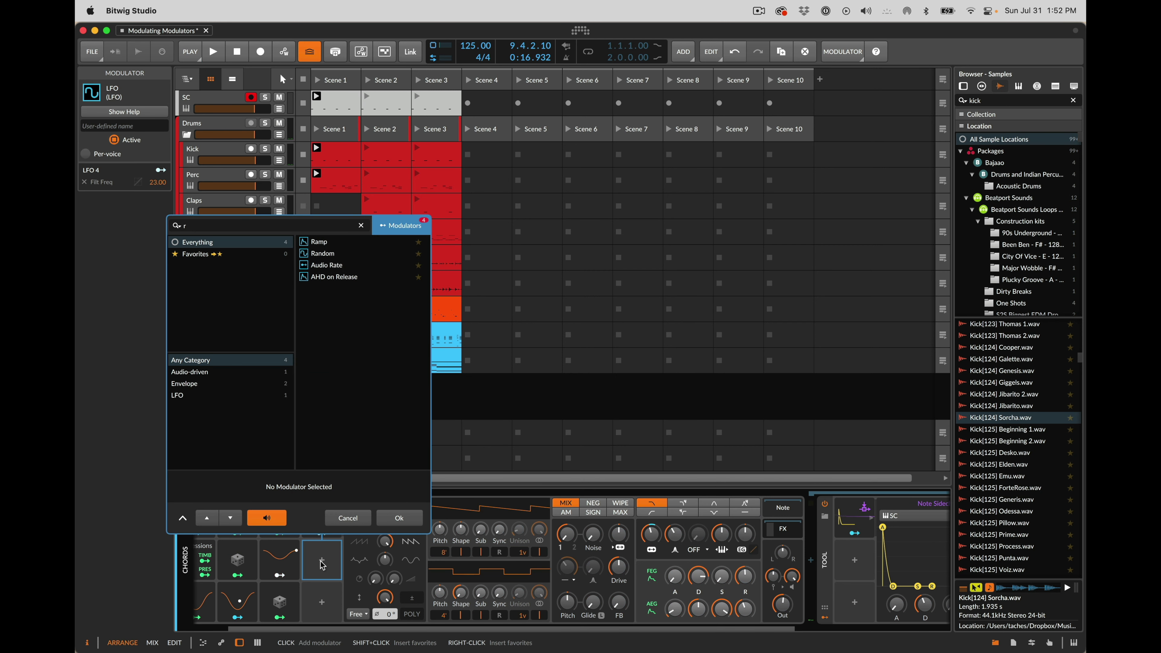
key("Return")
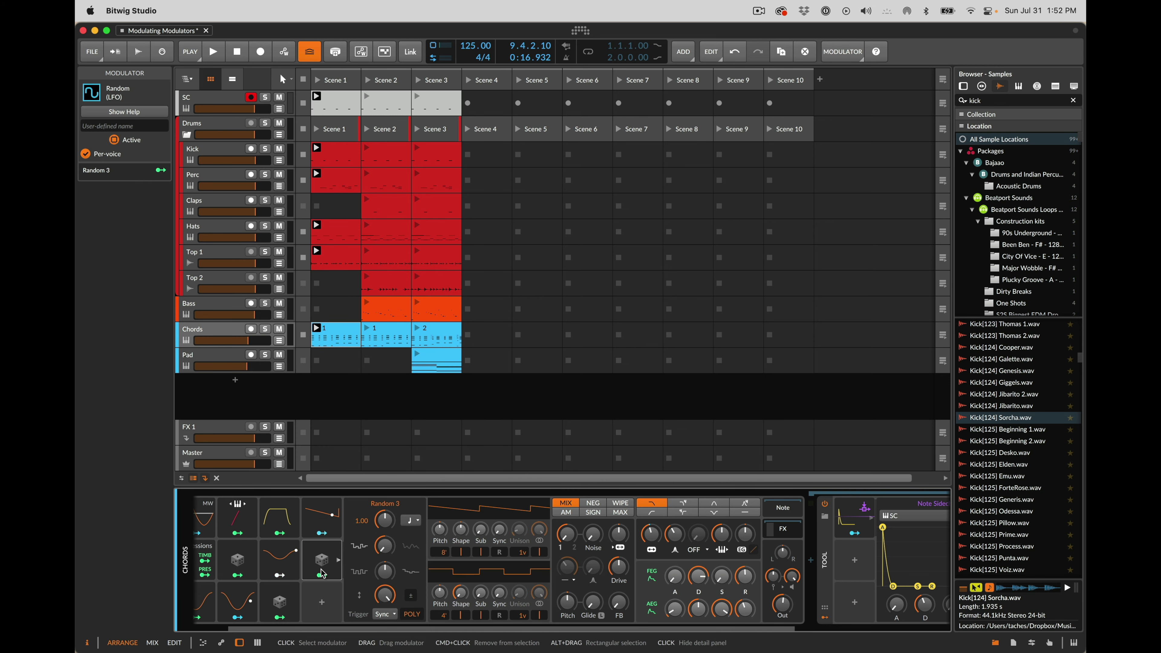
left_click(411, 520)
left_click(430, 286)
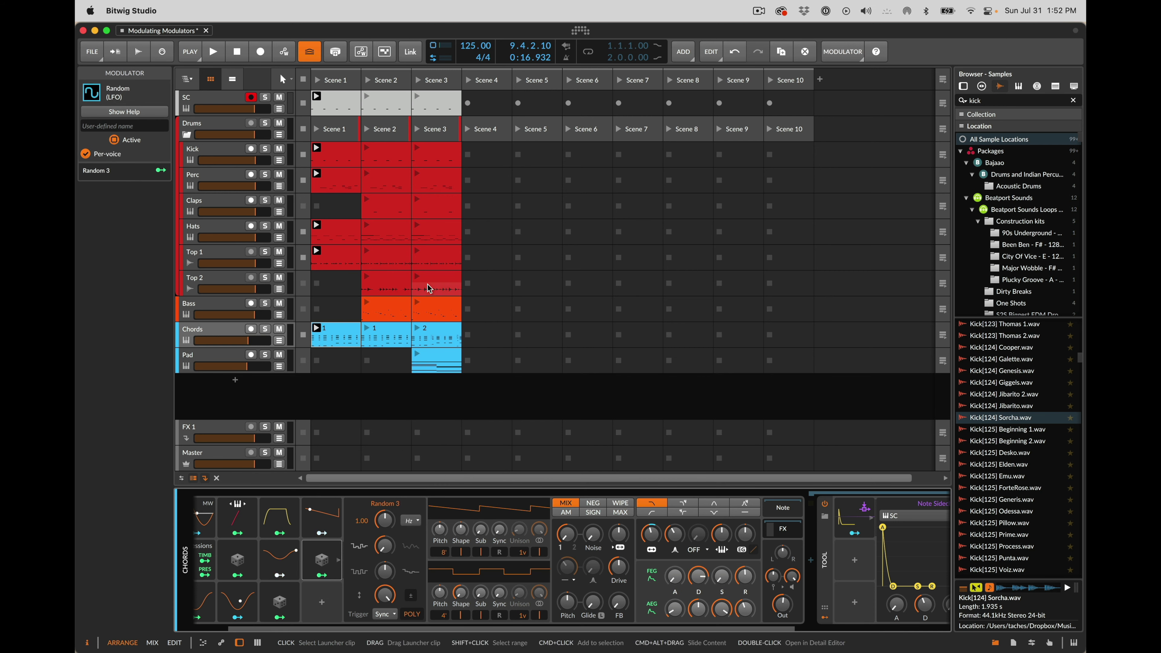
left_click(393, 614)
left_click(388, 573)
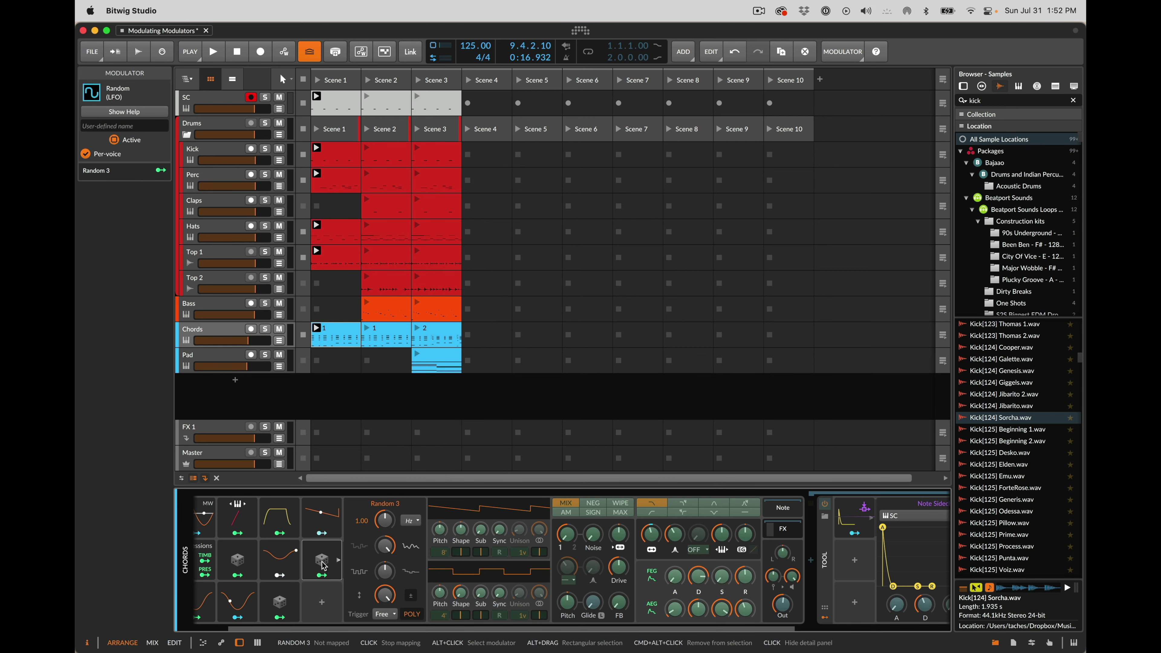
- Map the third Random modulator to the fourth LFO's amount and start the loop
left_click(322, 515)
left_click_drag(385, 601, 385, 616)
key("space")
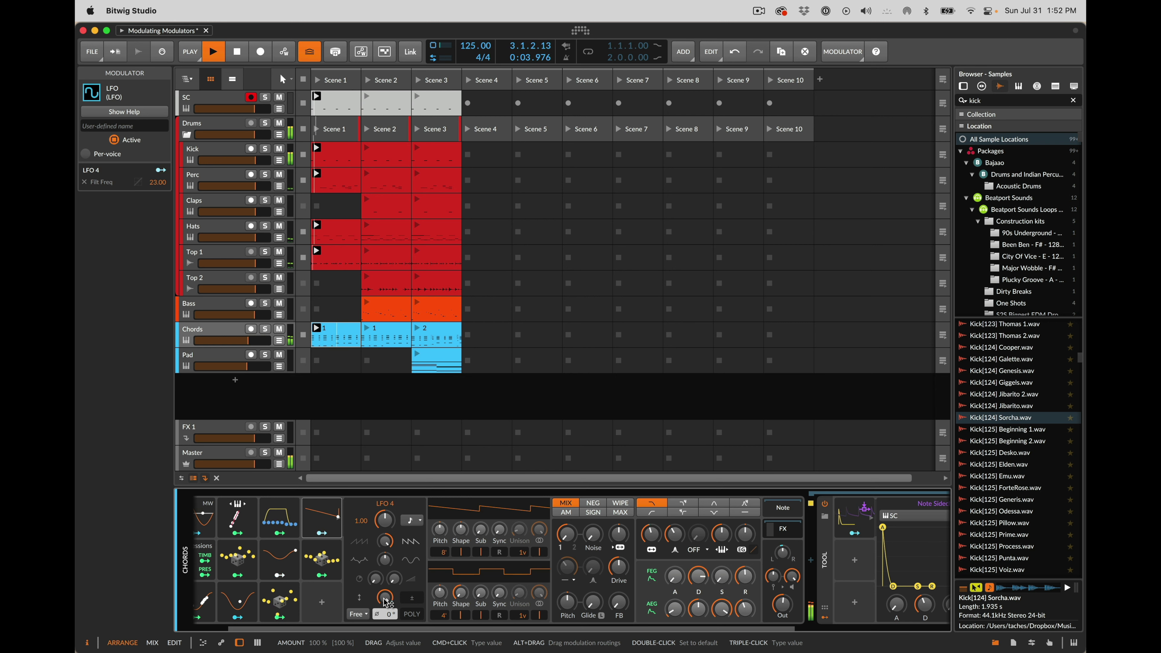
scroll(375, 604, "left", 3)
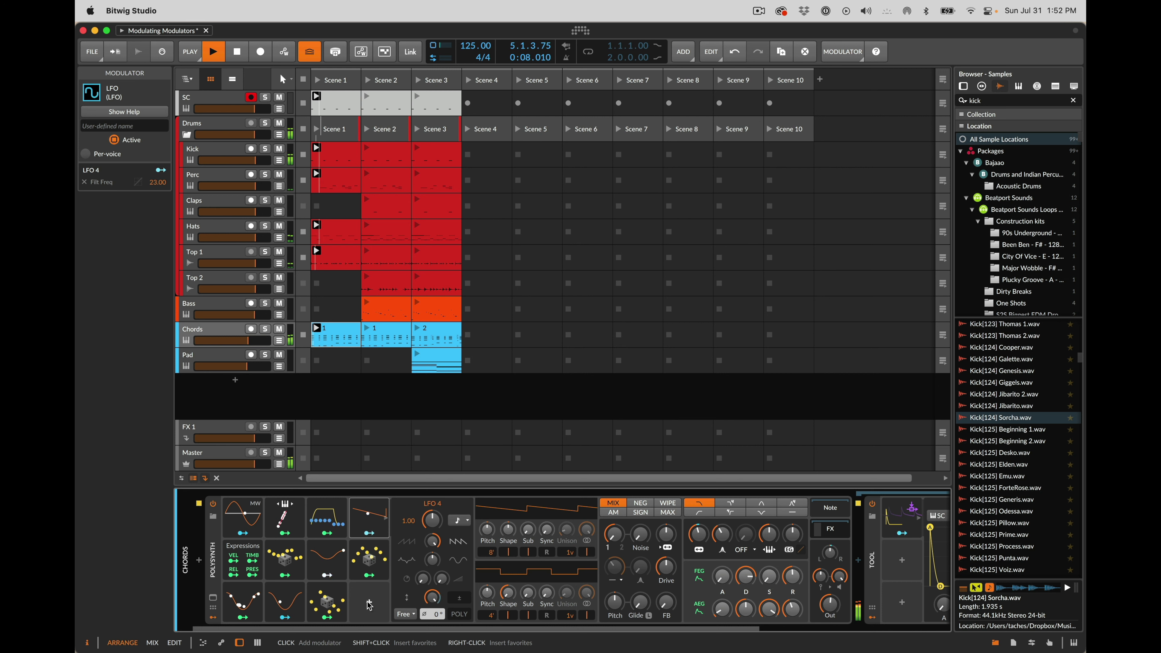
- Stop playback, add a Vector-4 modulator to the Polysynth and move its point to the top-left corner
key("space")
left_click(371, 606)
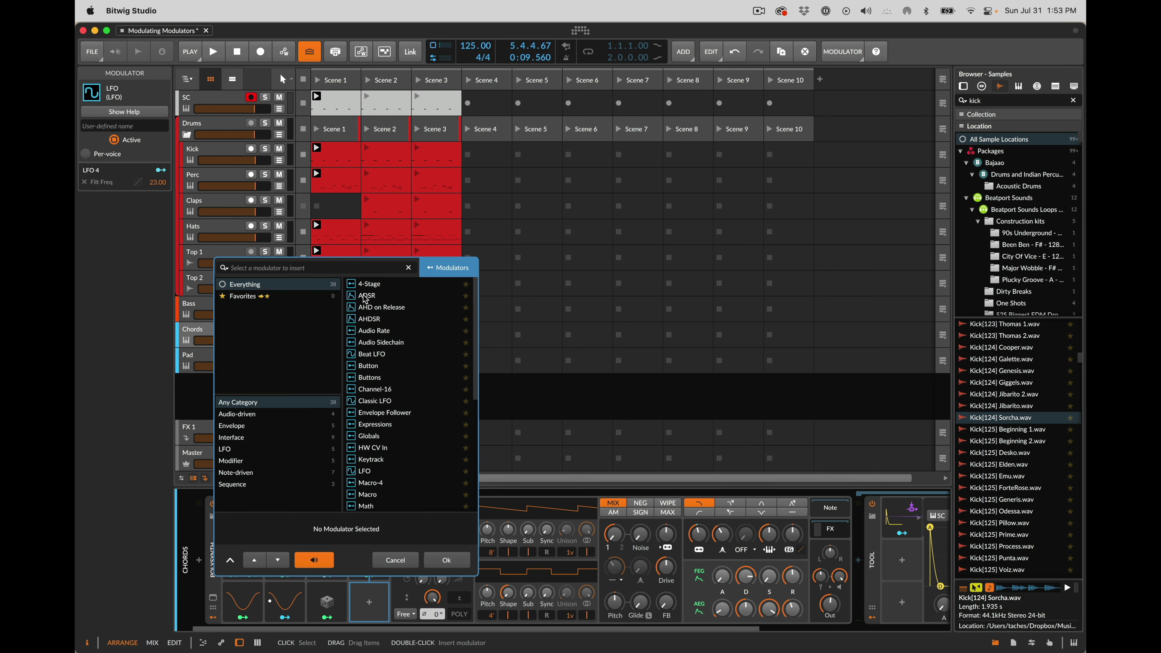
type("vec")
double_click(378, 284)
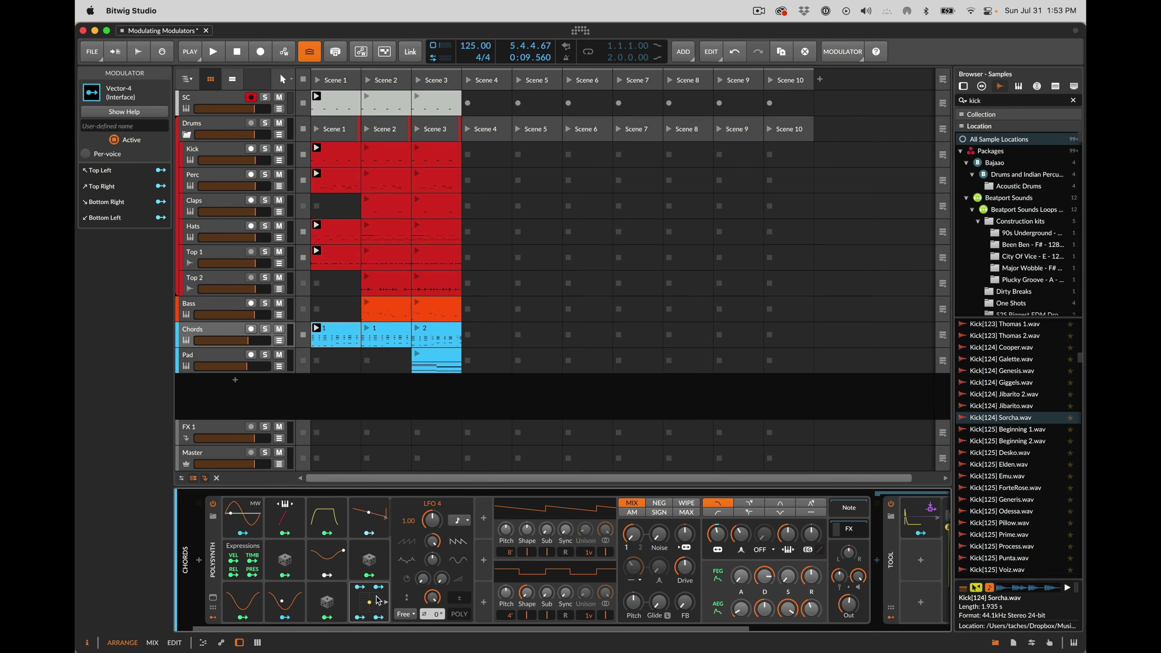
left_click_drag(370, 603, 360, 592)
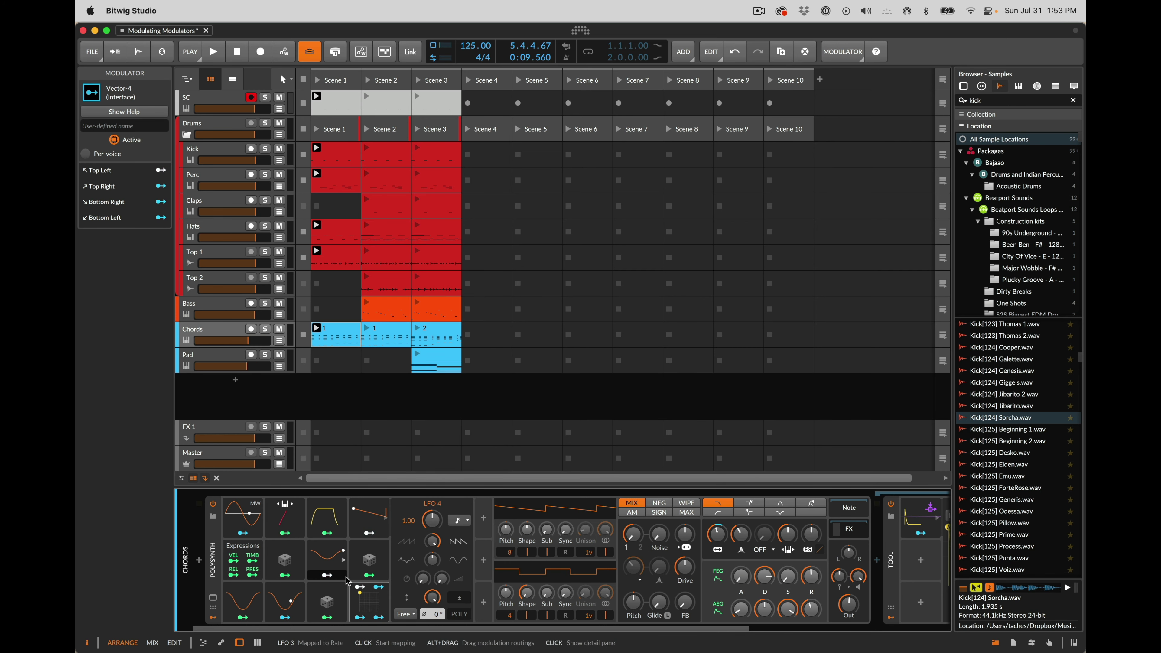
- Map the Vector-4's Top Left output to the oscillator 1/2 mix with a depth of 0.420 while the loop plays
left_click(360, 588)
key("space")
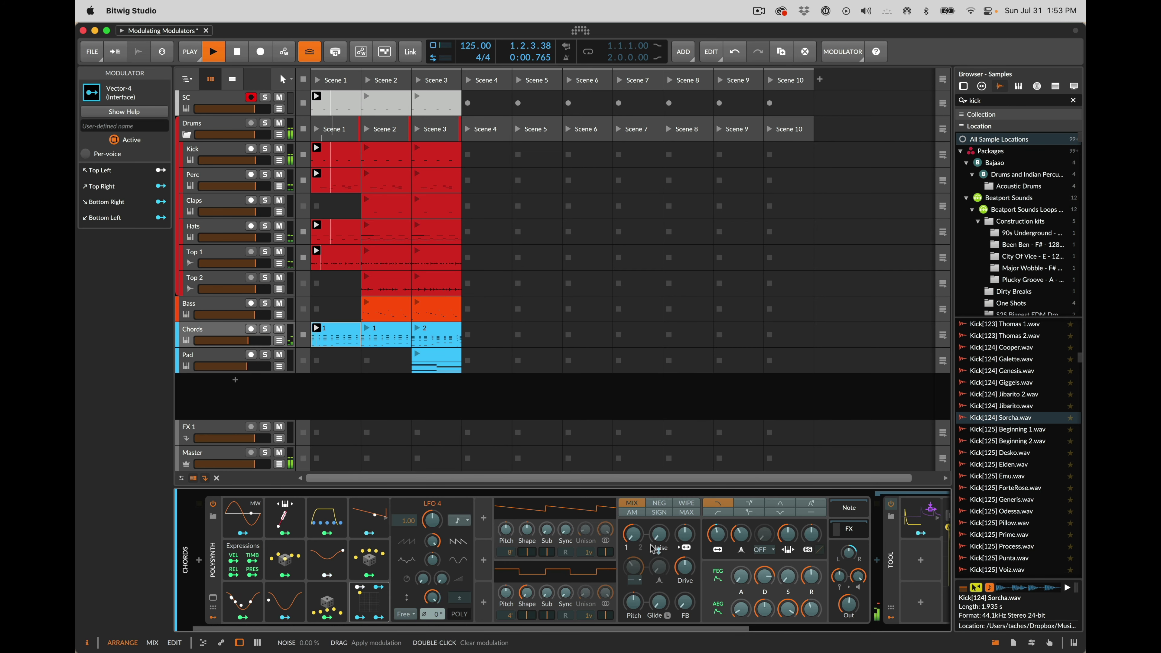
left_click_drag(632, 535, 632, 533)
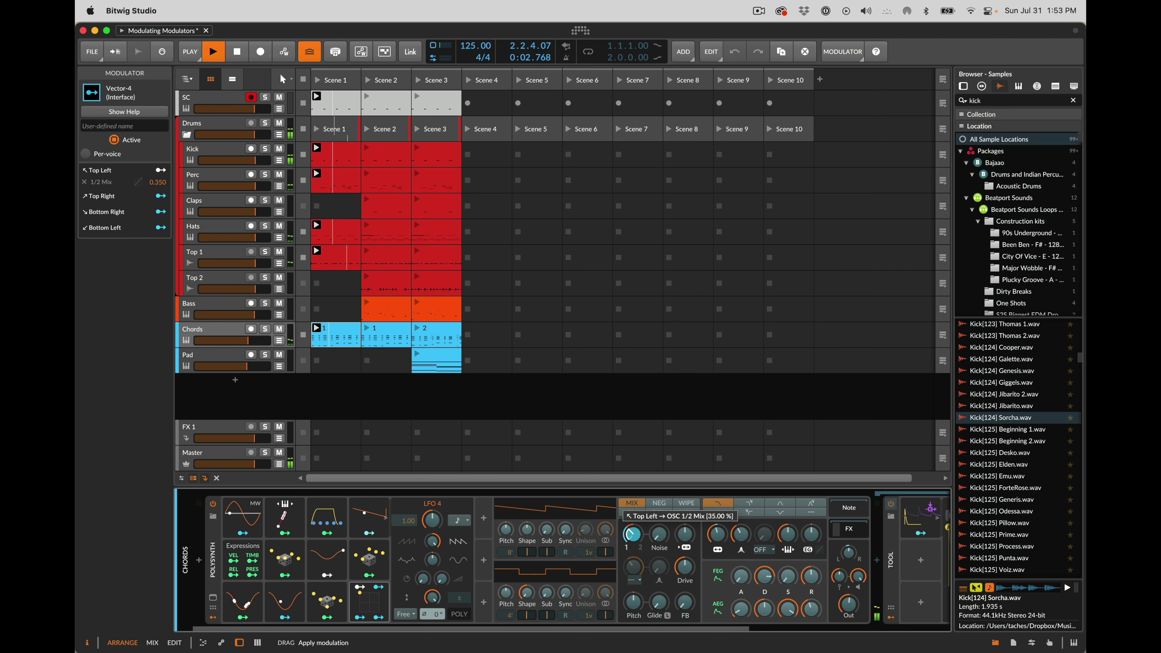
left_click_drag(633, 534, 633, 527)
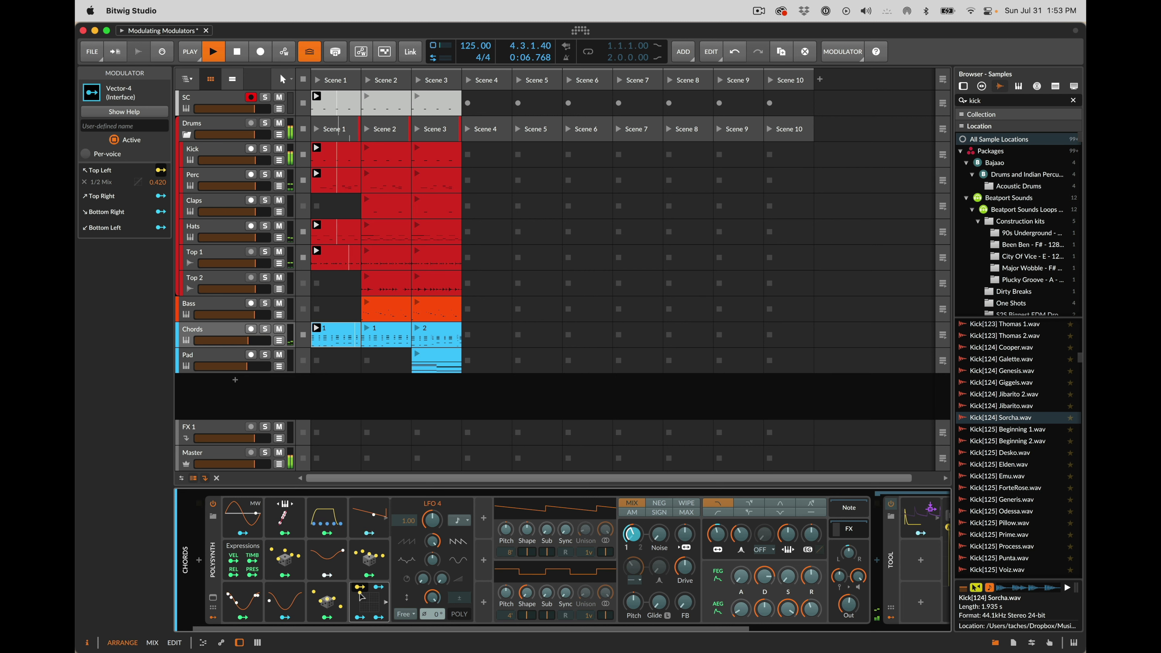
- Map the Vector-4's Top Right output to oscillator 1's shape at -0.24 and sub at 0.010 while the loop plays
key("space")
left_click(379, 587)
key("space")
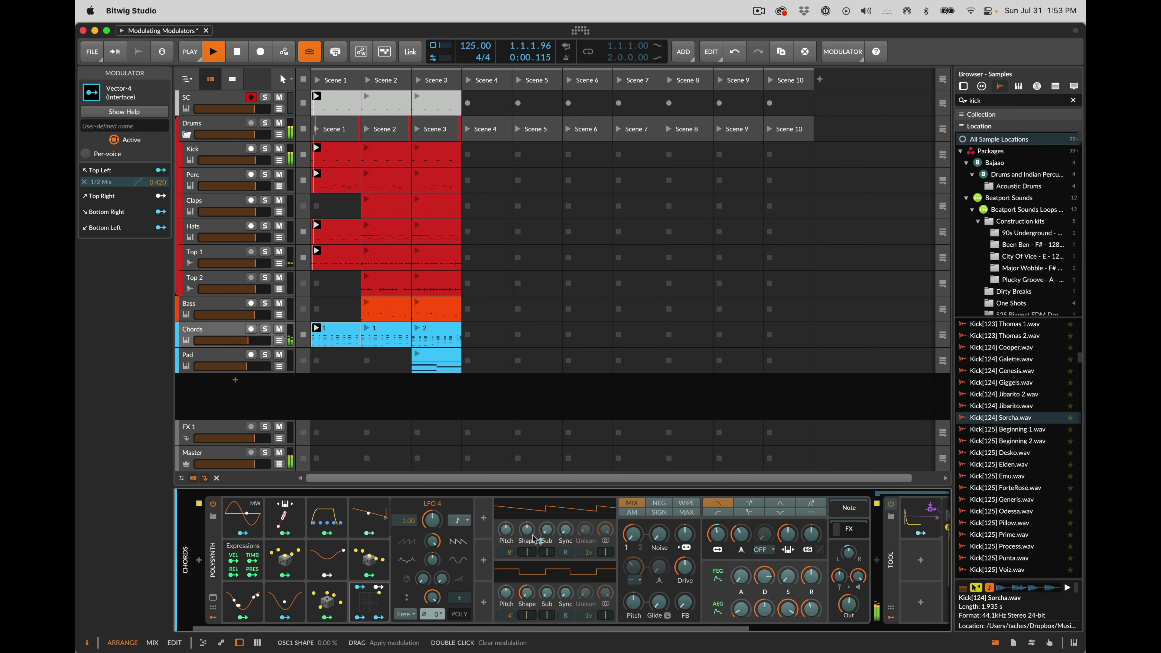
left_click_drag(527, 531, 527, 523)
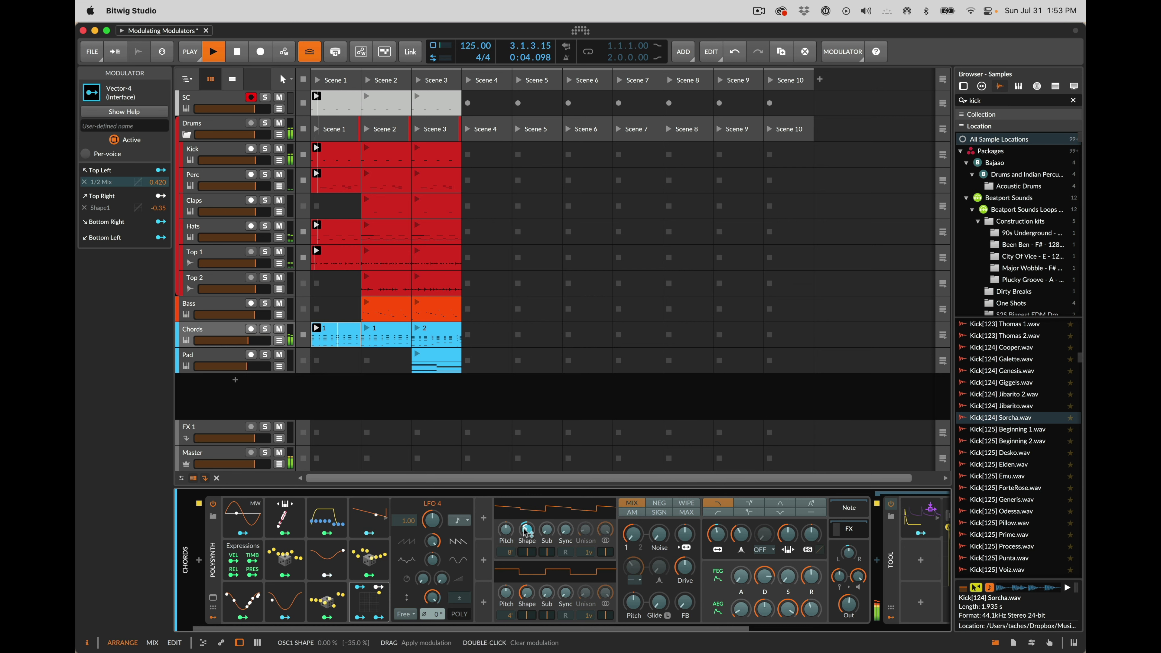
left_click_drag(565, 531, 528, 532)
double_click(565, 531)
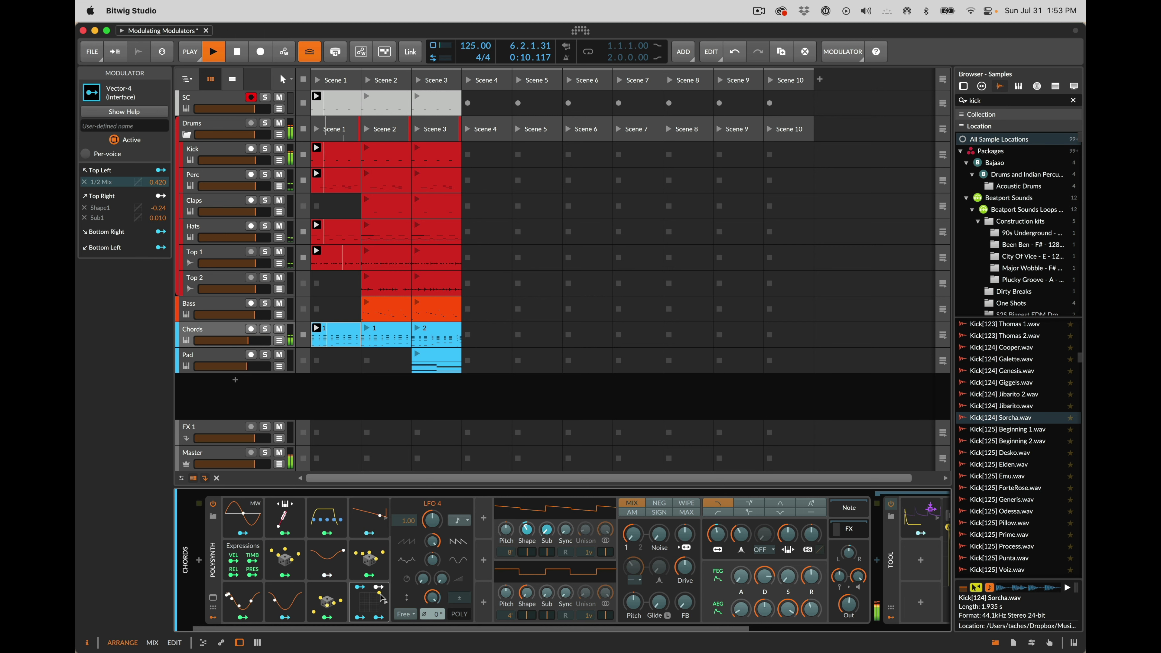
- Map the Vector-4's Bottom Left output to the filter FM at 13.92 and the filter resonance at 0.115
left_click(360, 617)
left_click_drag(684, 543, 741, 538)
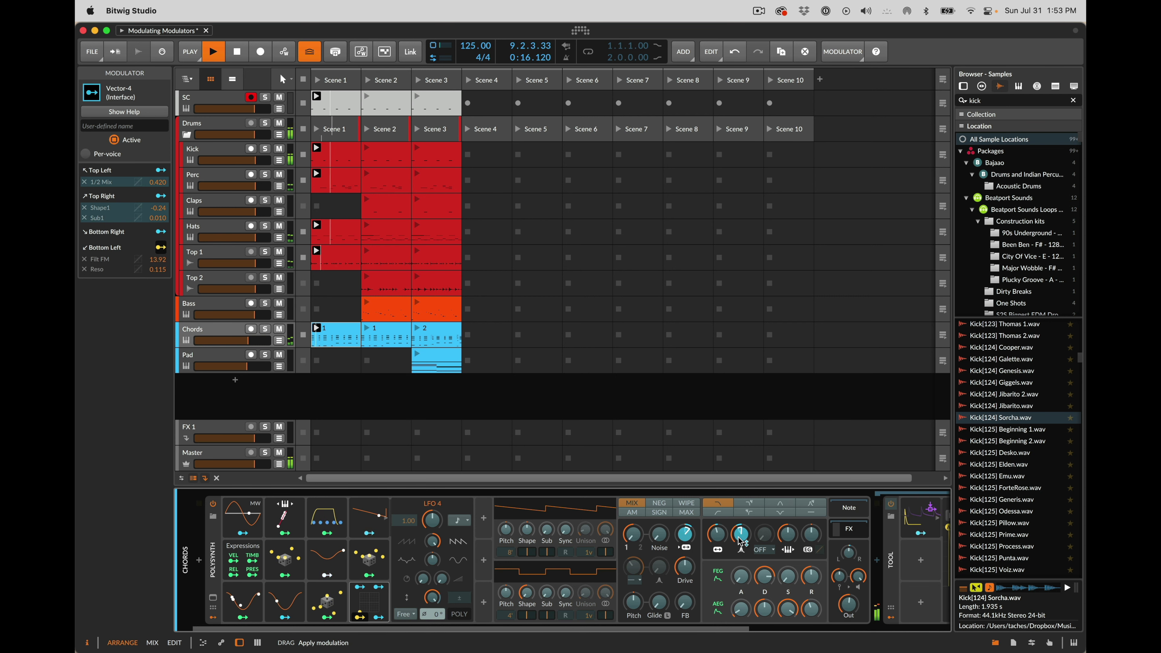
- Map the Vector-4's Bottom Right output to filter frequency at -10.0, filter envelope attack 0.395, amp envelope attack 0.330 and resonance 0.235
left_click(377, 617)
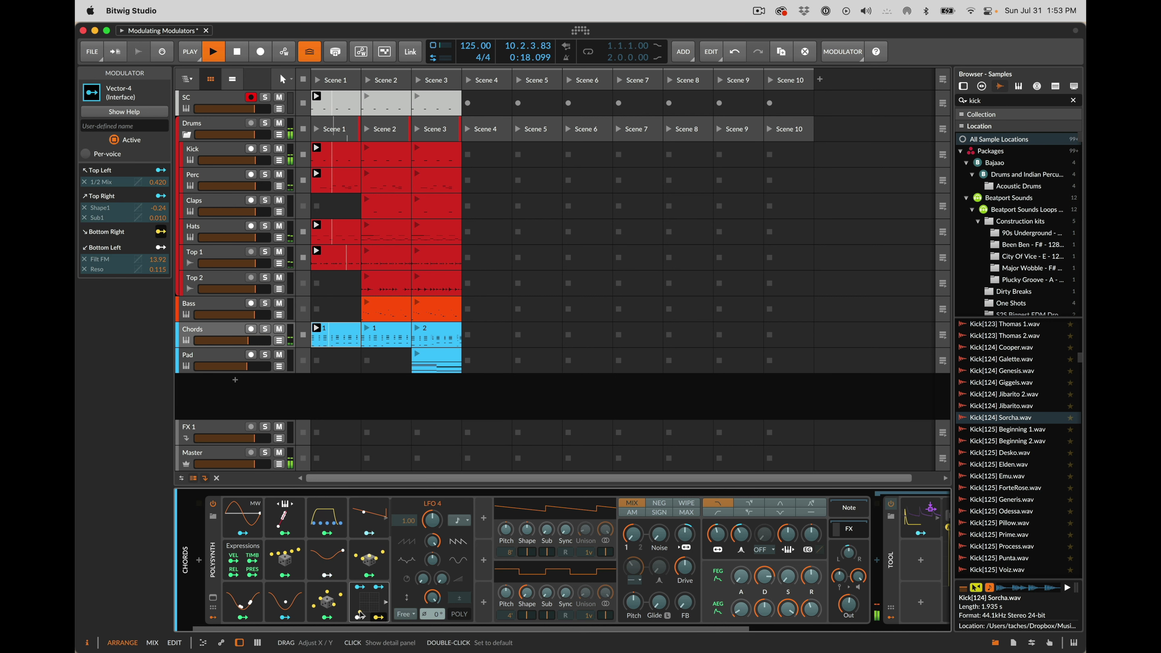
left_click_drag(709, 543, 716, 539)
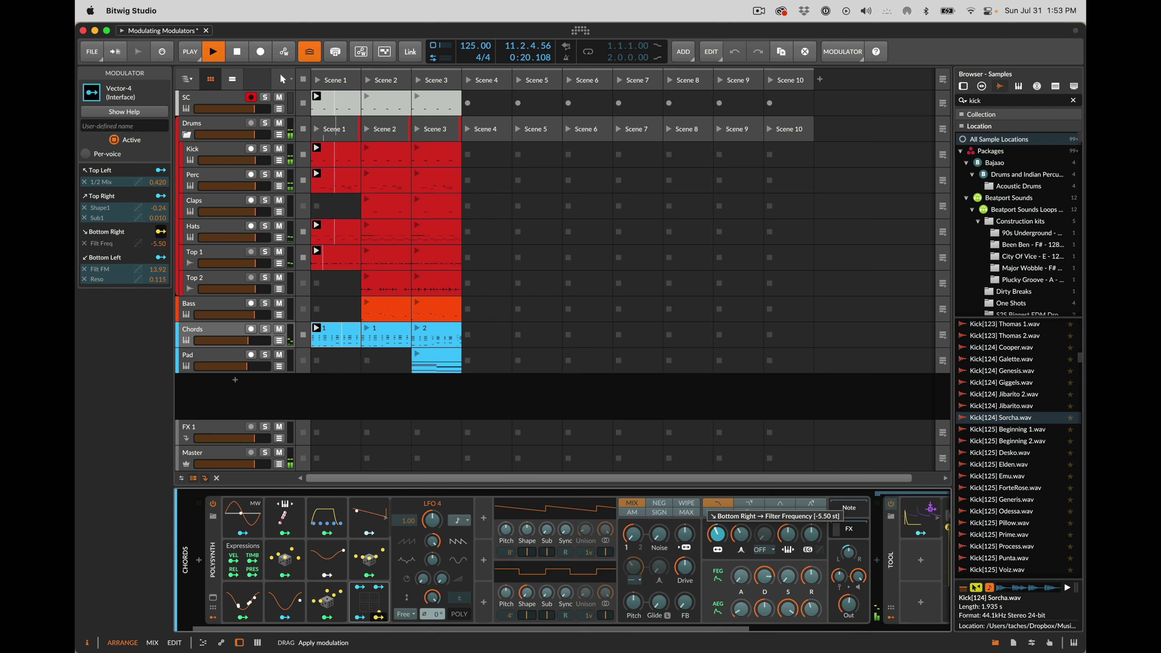
mouse_move(741, 577)
left_mouse_down()
mouse_move(742, 605)
mouse_move(740, 567)
left_mouse_up()
left_click_drag(741, 609, 743, 583)
left_click_drag(746, 541, 722, 539)
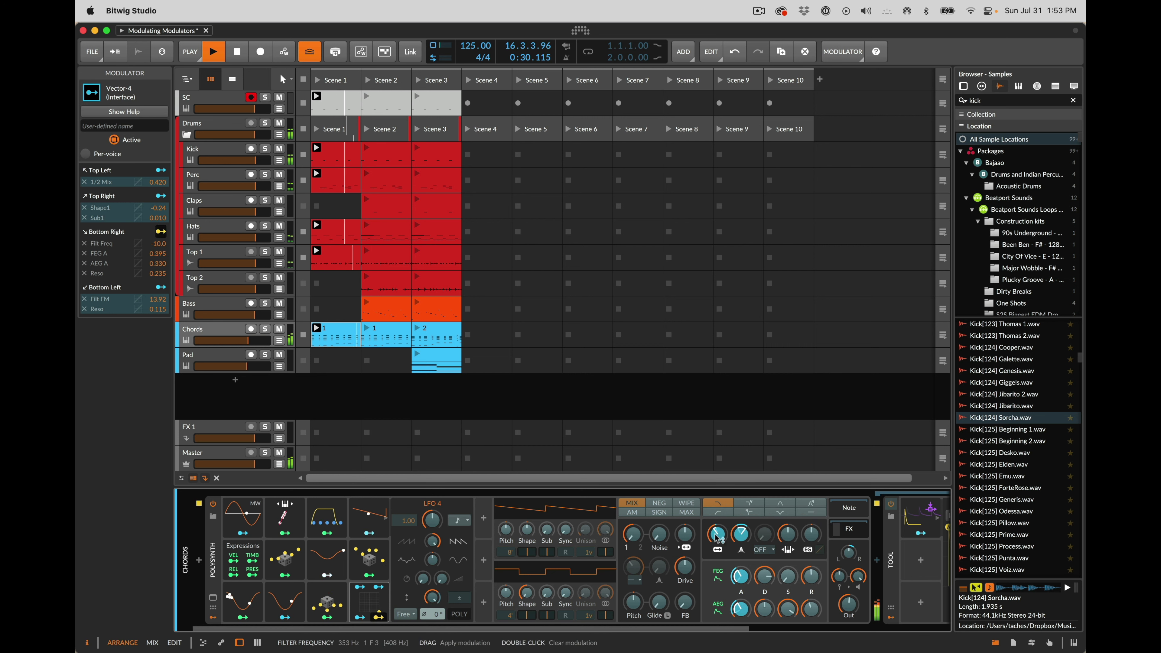
- Stop playback, show the Vector-4's detail view and map LFO 3 to its Y position with a depth of -2.00
key("space")
left_click(384, 606)
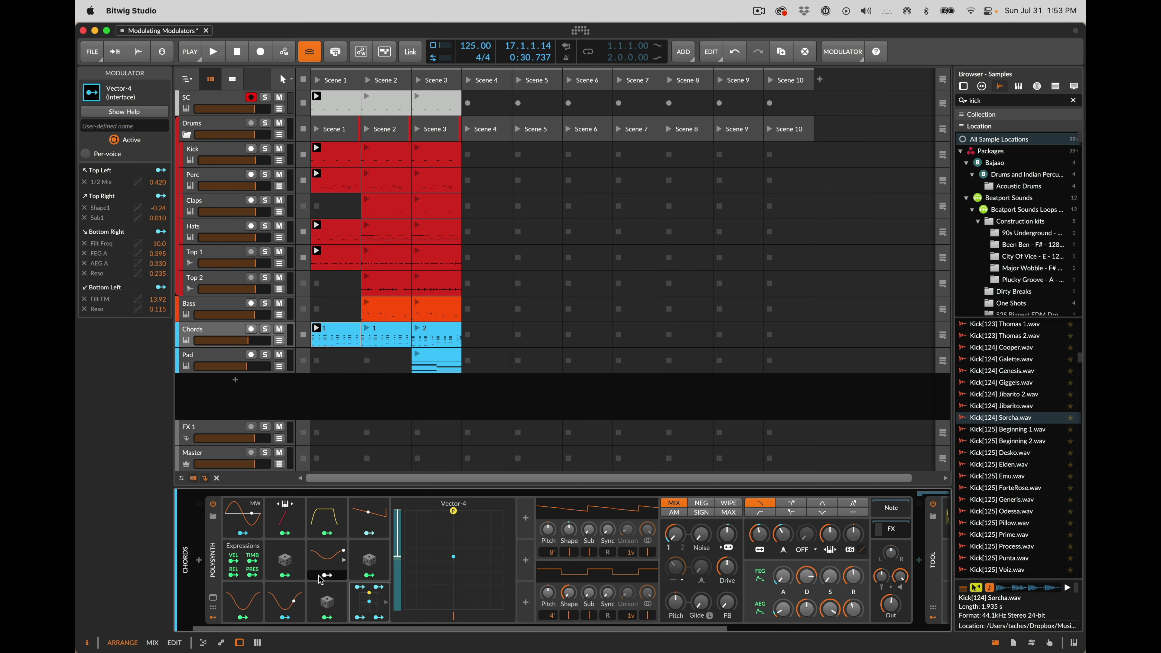
left_click(320, 576)
left_click_drag(397, 554, 397, 569)
left_click(327, 575)
- Map LFO 1 to the Vector-4's X position with a depth of -0.97
left_click(243, 618)
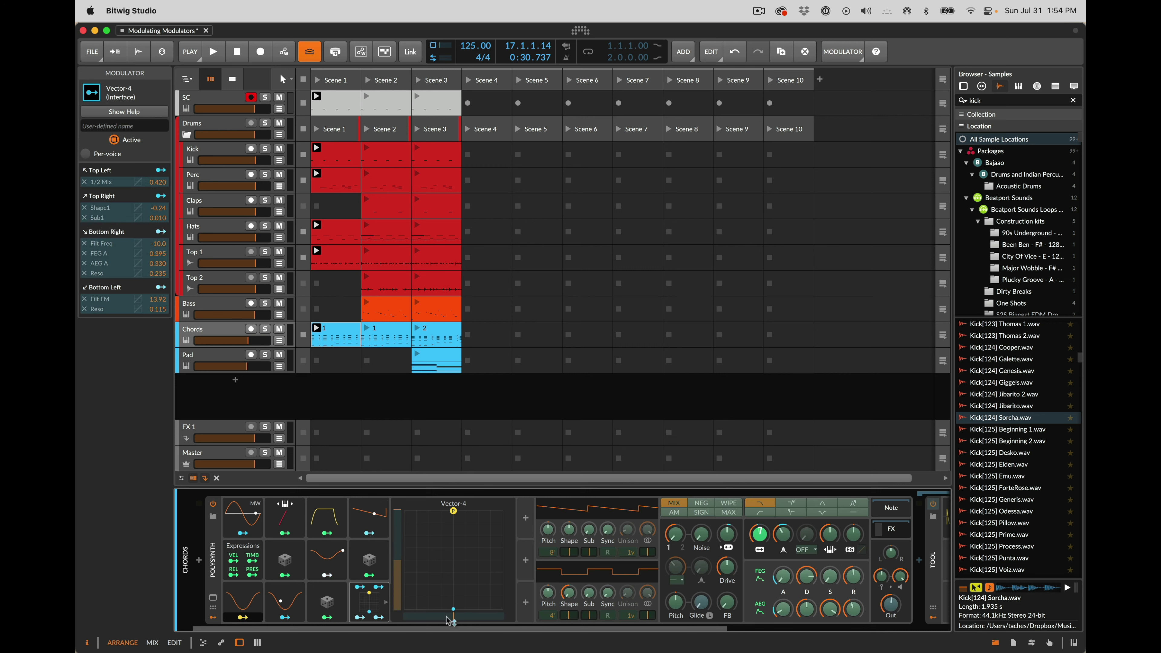
left_click(447, 618)
mouse_move(450, 617)
left_mouse_down()
mouse_move(425, 620)
mouse_move(454, 618)
left_mouse_up()
left_click(243, 617)
key("Delete")
key("Escape")
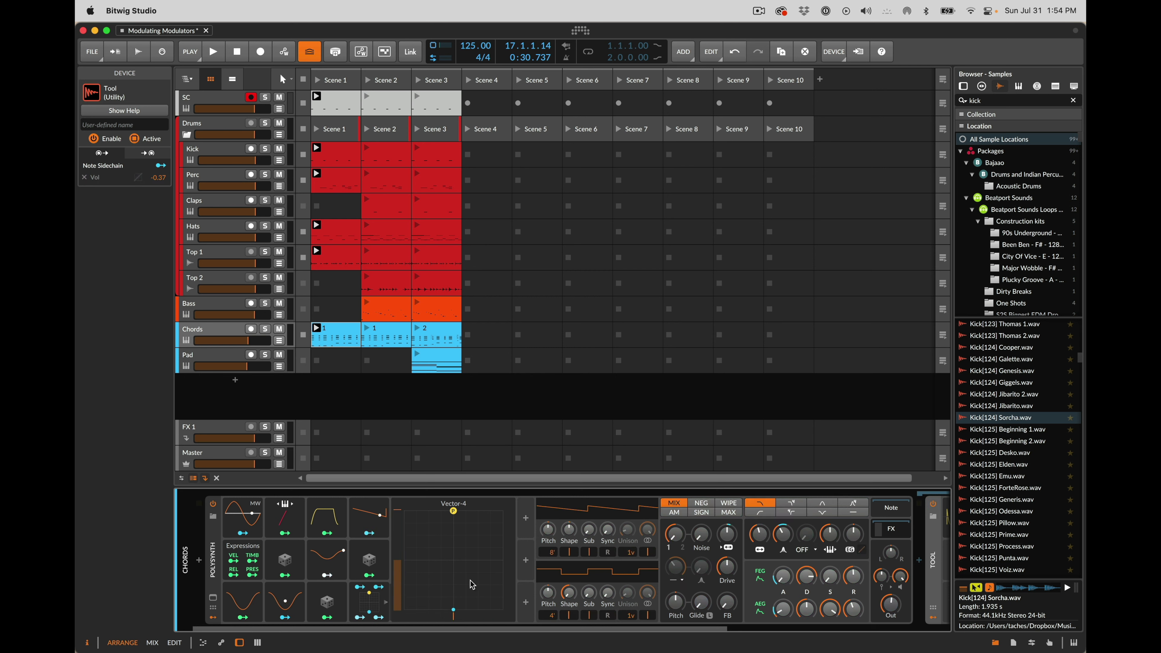
- Play the loop and lower the Vector-4's Bottom Left filter FM modulation depth to 9.120
key("space")
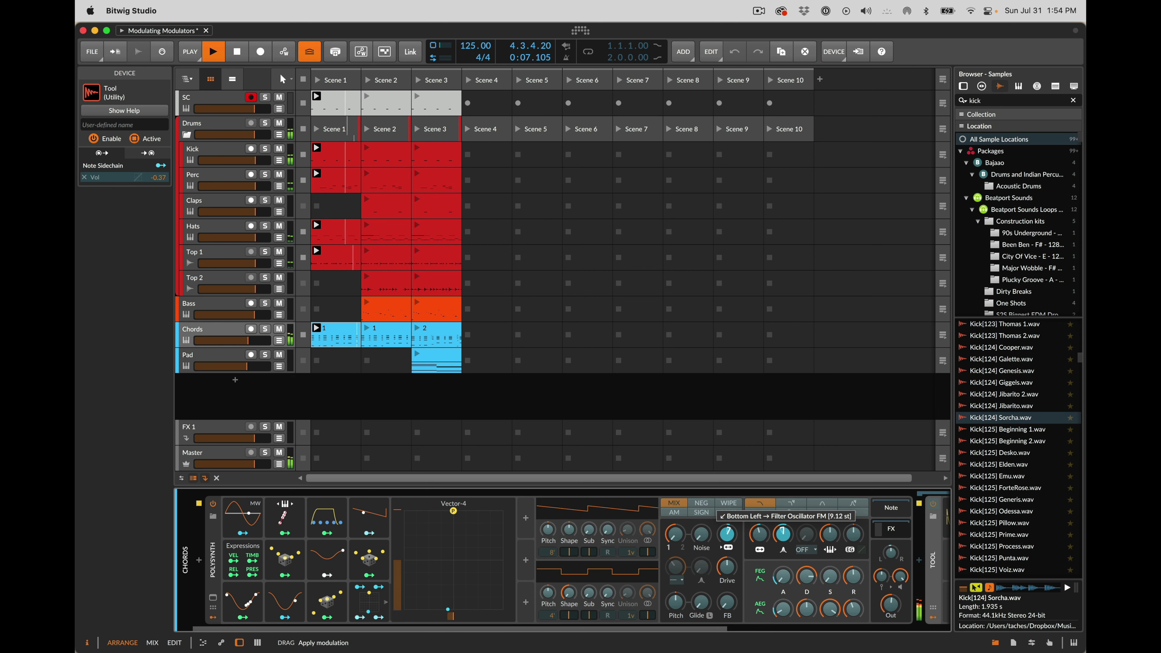
left_click(383, 590)
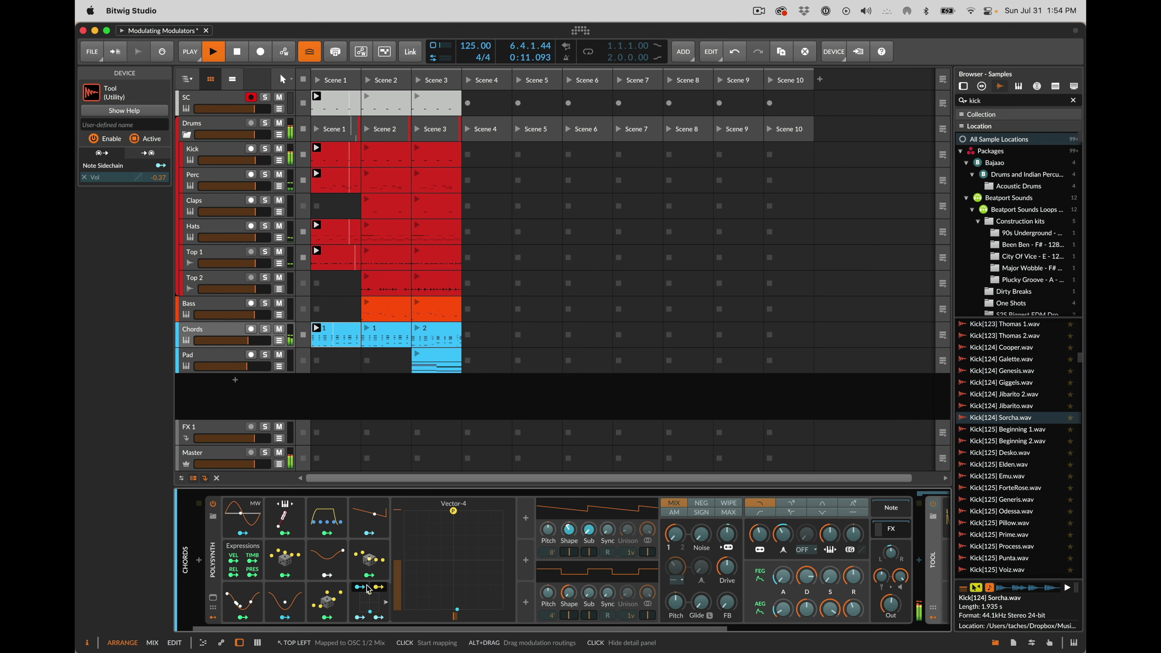
left_click(382, 590)
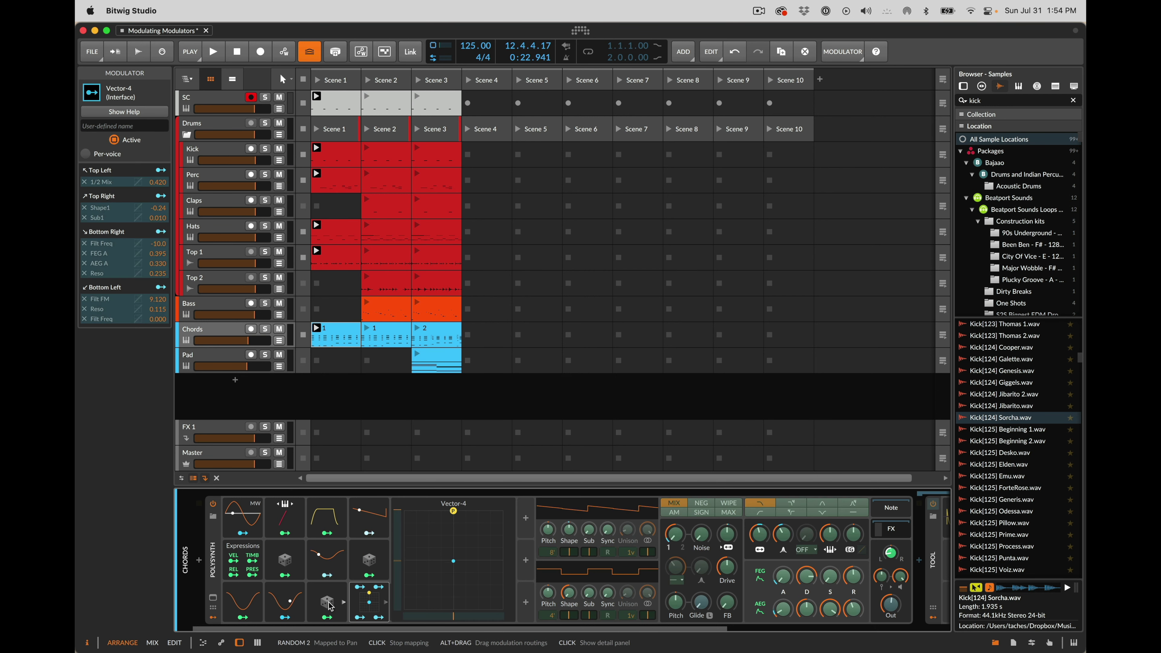
- Map Random 3 to LFO 3's rate with a depth of +1.000, return to the Vector-4's detail view and start the loop
left_click(329, 566)
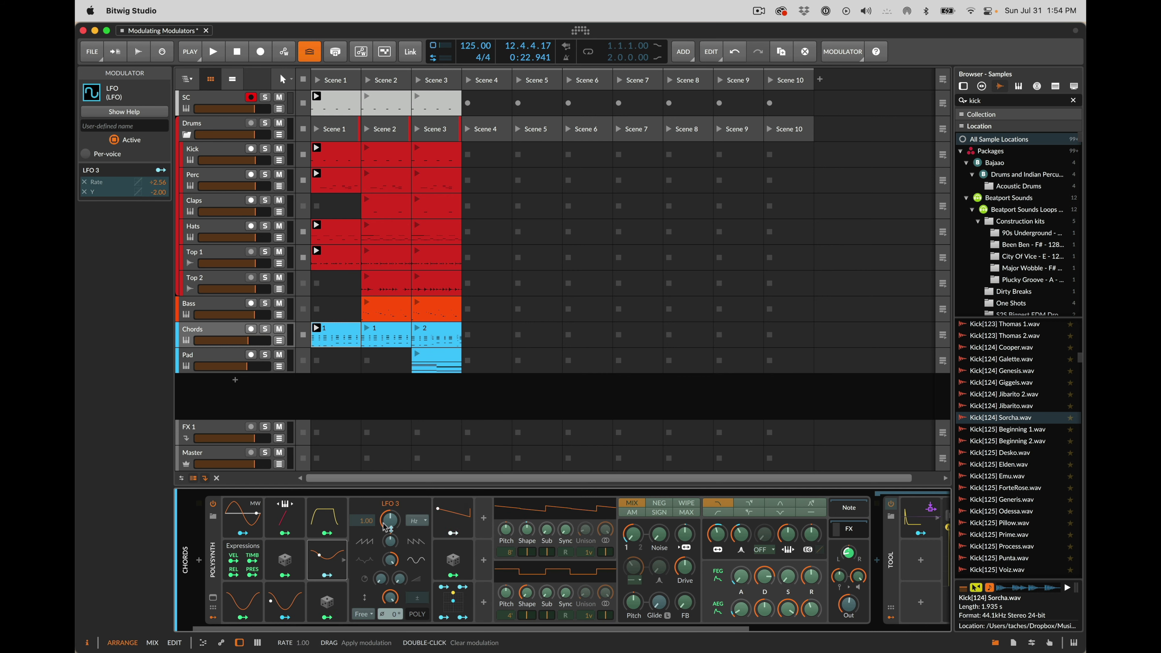
left_click_drag(384, 522, 384, 523)
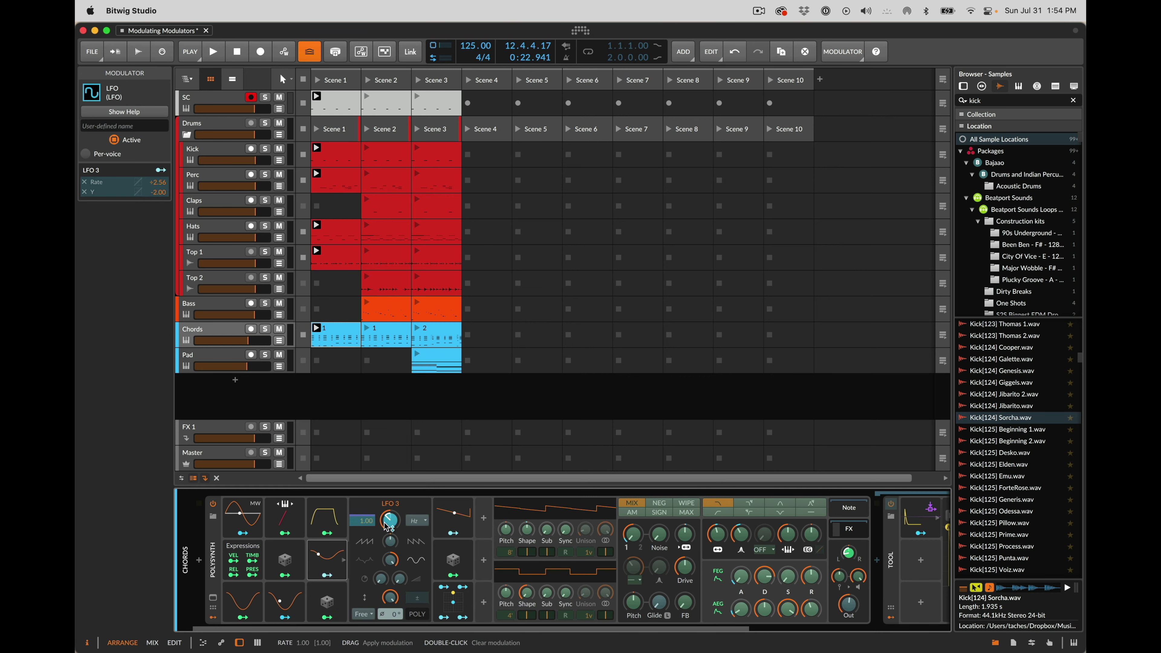
left_click(453, 576)
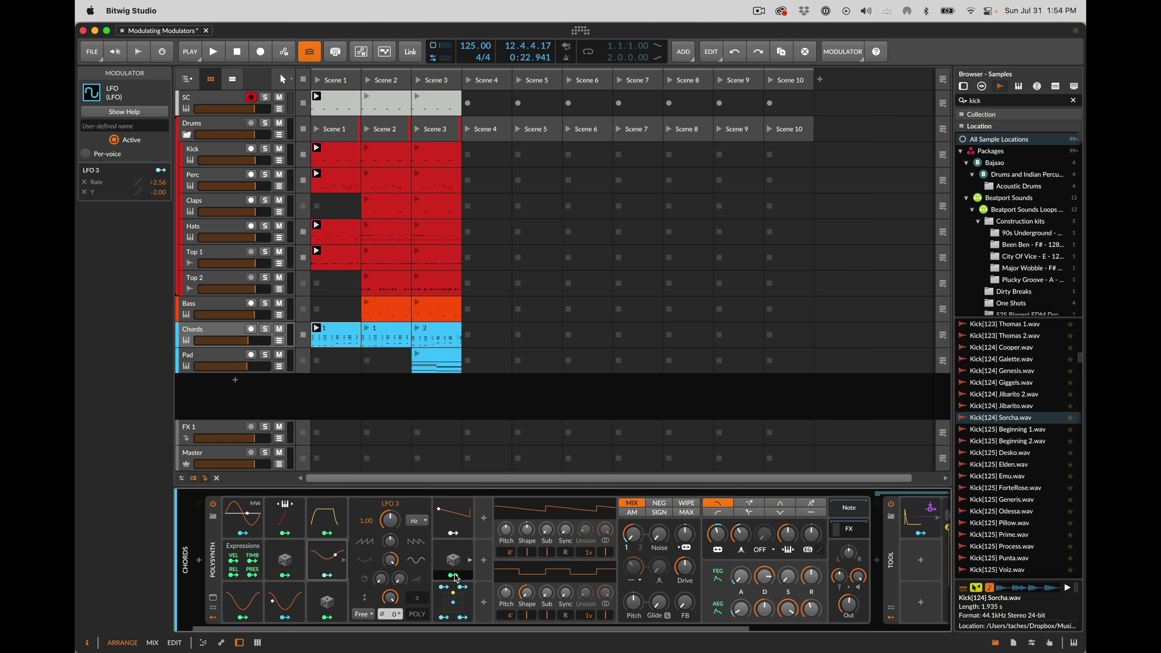
left_click(342, 561)
left_click(369, 601)
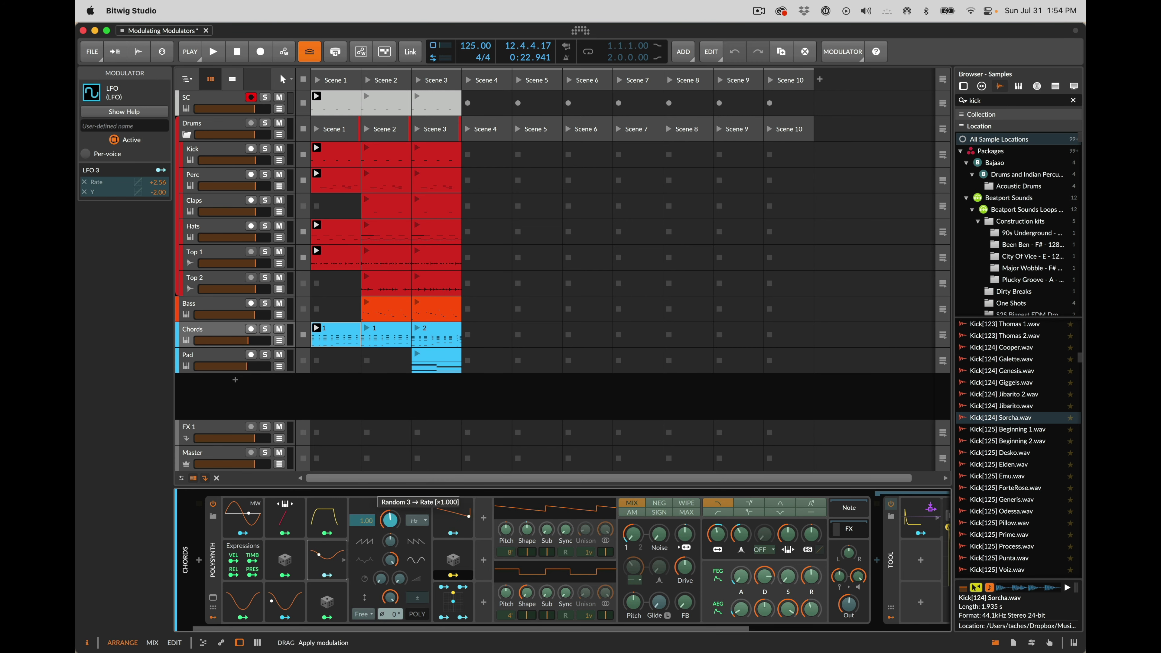
key("space")
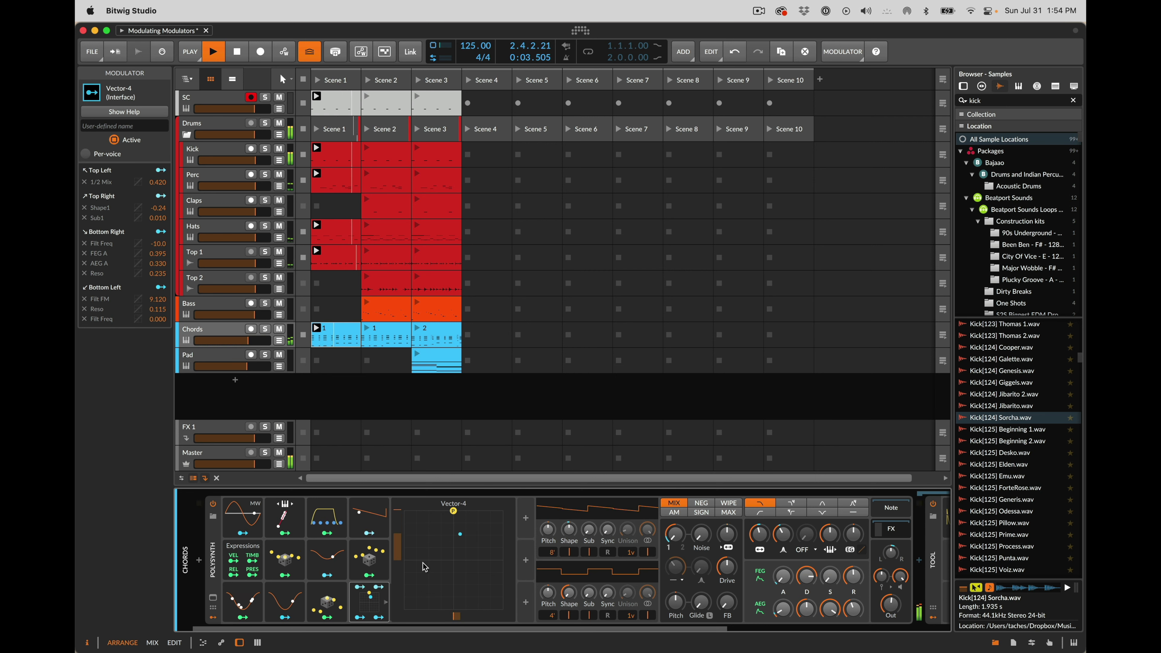
- Add a Macro modulator to the Polysynth in the empty slot beside the Vector-4
left_click(528, 520)
type("mac")
key("Down")
key("Return")
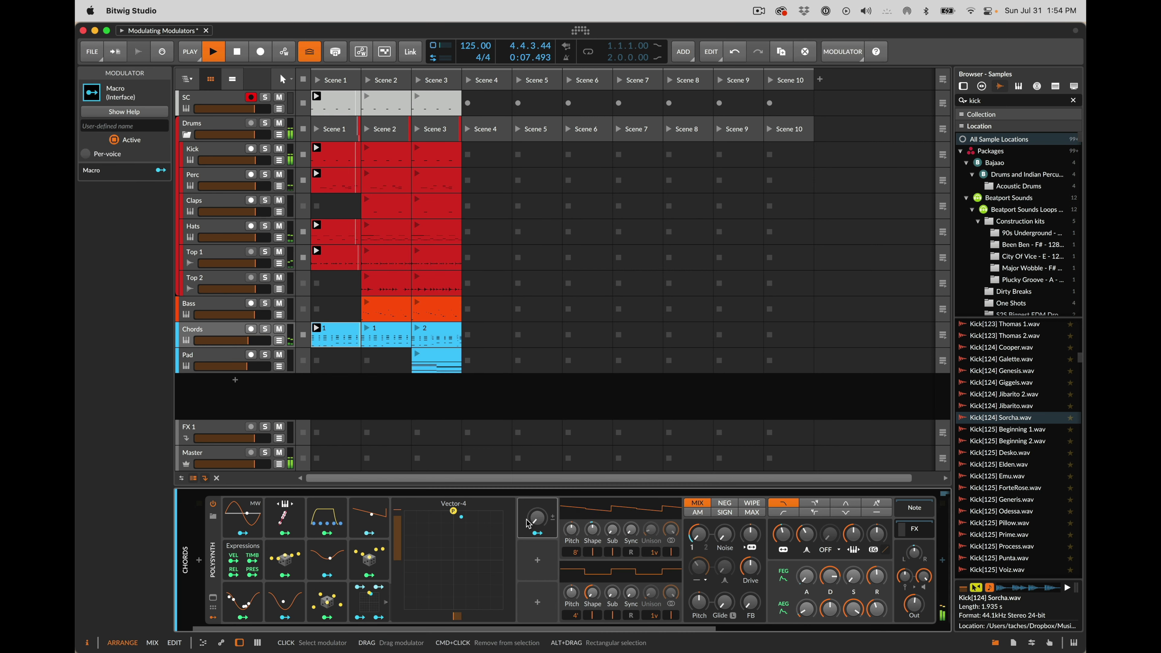
- Map the macro to filter frequency at 11.00, filter keyboard tracking at 0.100 and filter envelope amount at 23.04
left_click(537, 533)
scroll(681, 537, "right", 4)
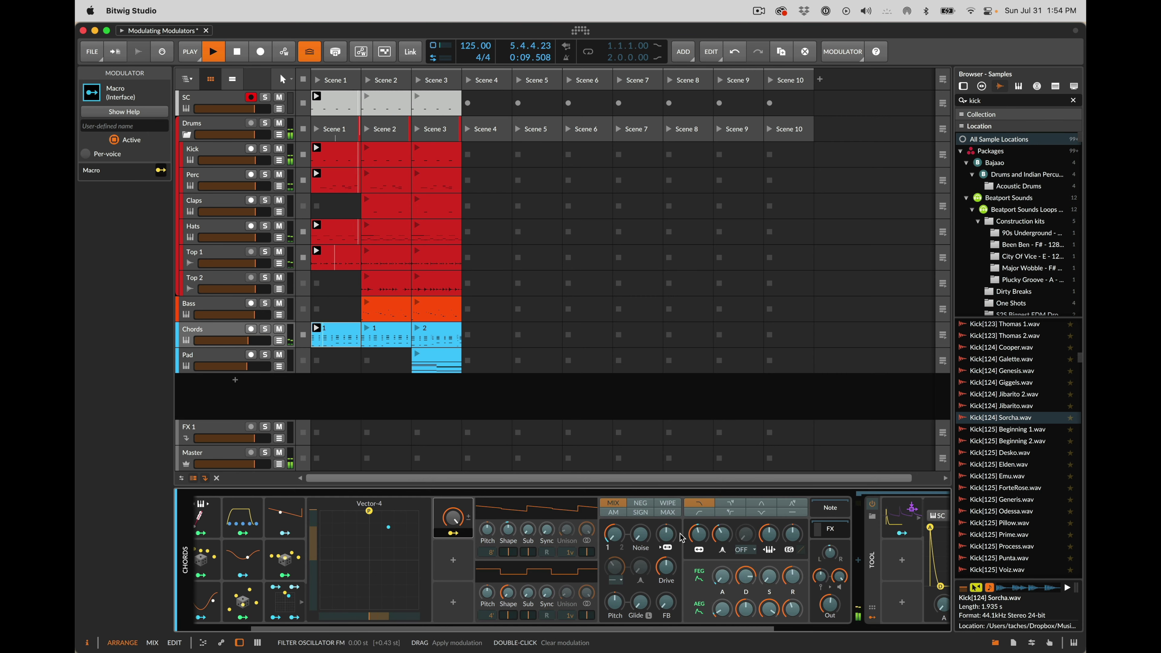
left_click_drag(699, 534, 698, 526)
left_click_drag(769, 535, 795, 540)
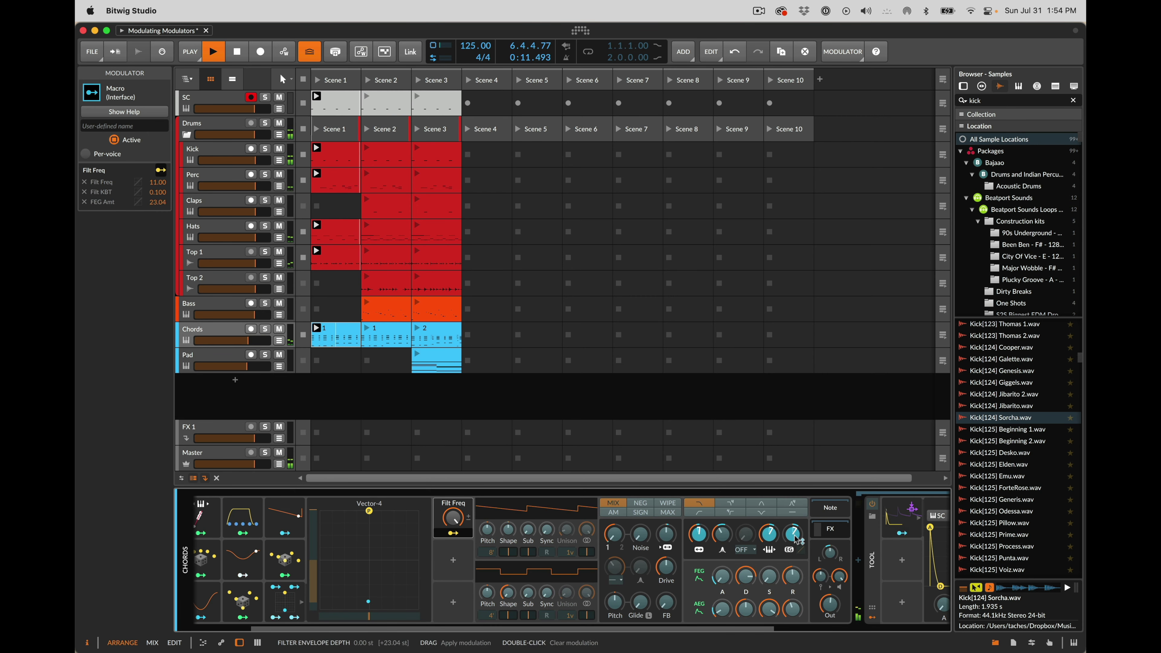
- Map the macro to filter envelope decay 0.110, sustain 0.090 and release 0.250, and to amp envelope decay 0.305 and release 0.145
left_click_drag(746, 577, 793, 572)
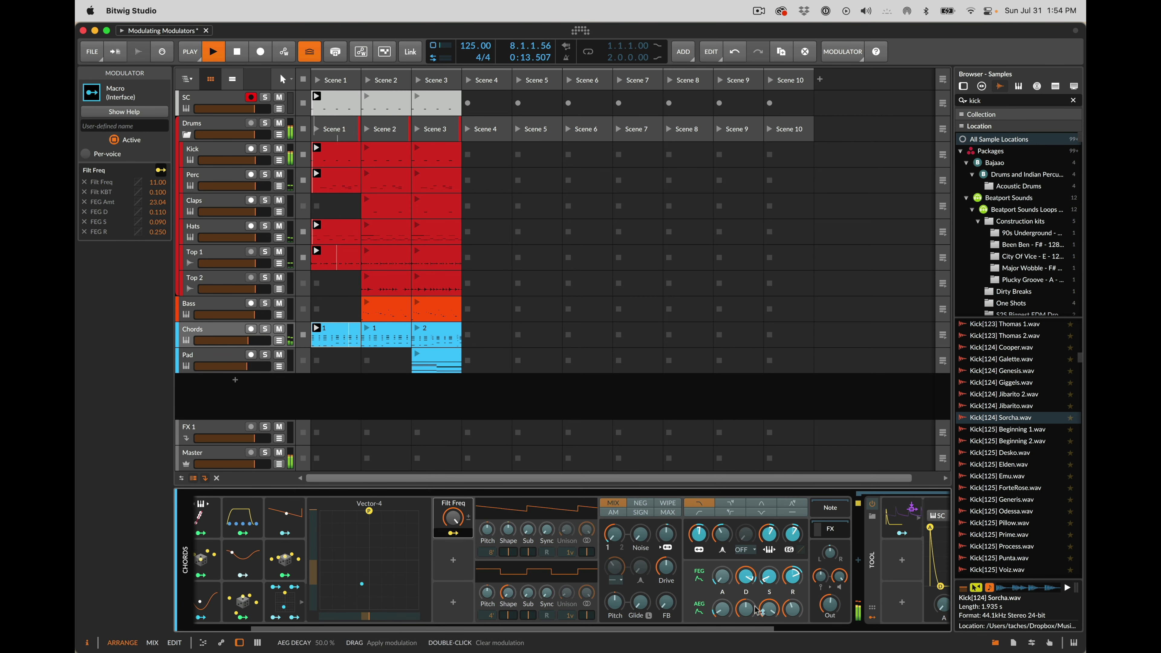
left_click_drag(752, 611, 794, 606)
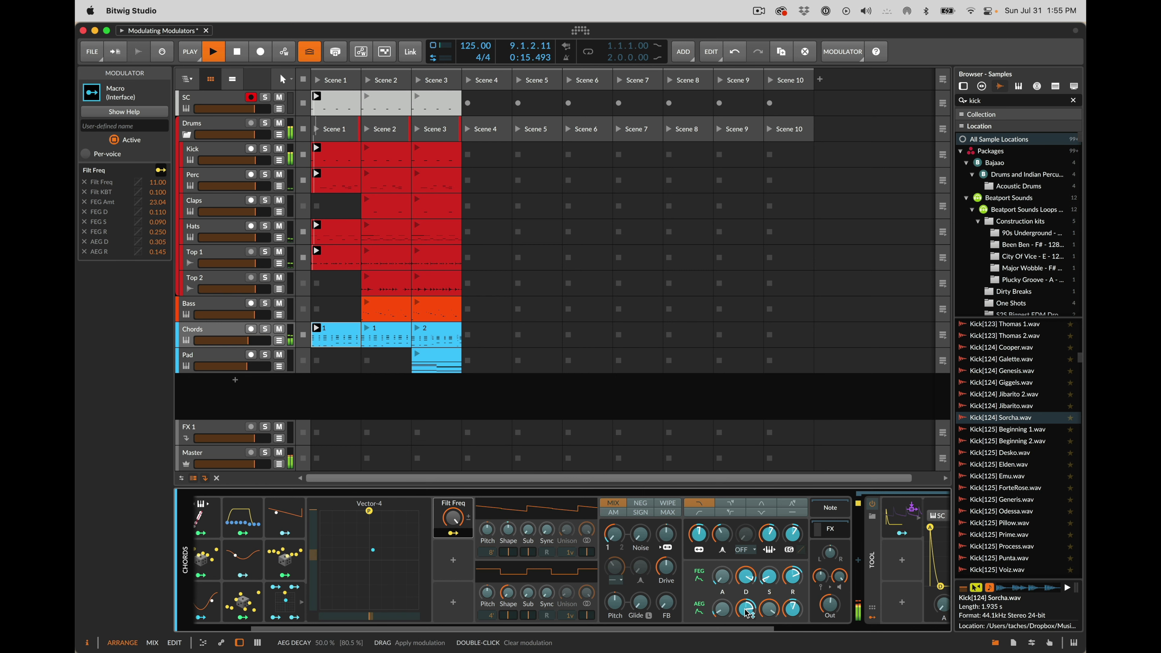
- Map the macro to filter envelope attack 0.030, resonance 0.095, filter FM 9.120, noise 0.135, feedback 0.150, drive 2.400 and glide time 0.155
left_click_drag(722, 577, 639, 542)
left_click_drag(666, 603, 642, 606)
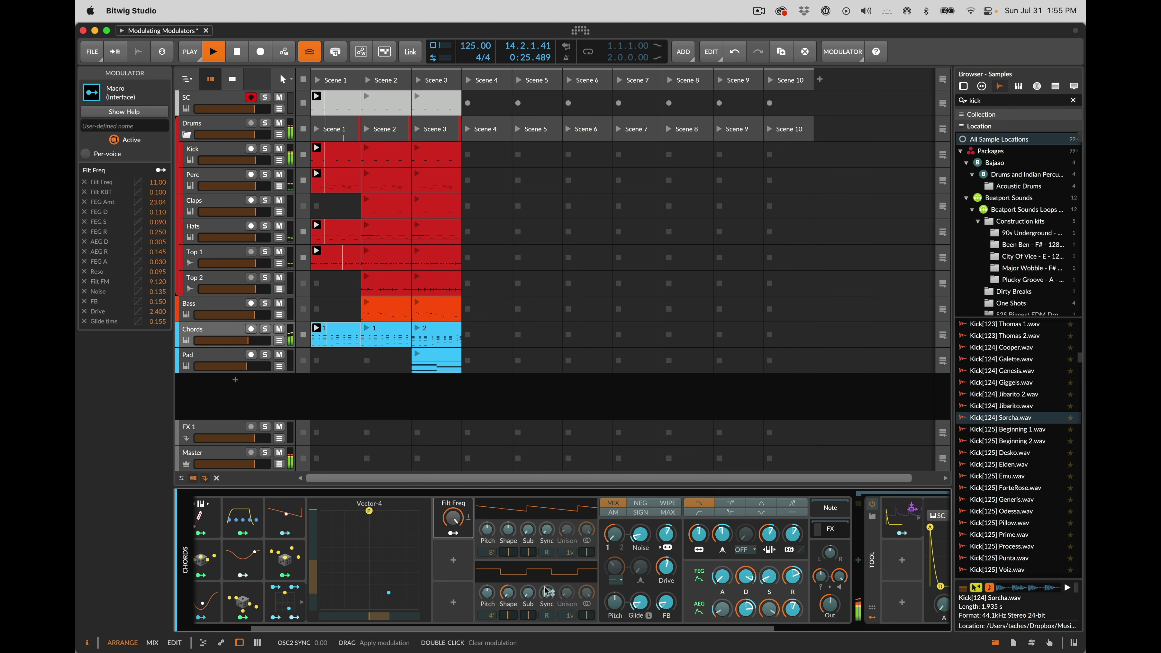
- Map the macro to oscillator 1's shape at 0.270 and the oscillator 1/2 mix at 0.200, and stop playback
left_click_drag(508, 530, 509, 528)
left_click_drag(614, 535, 611, 533)
key("space")
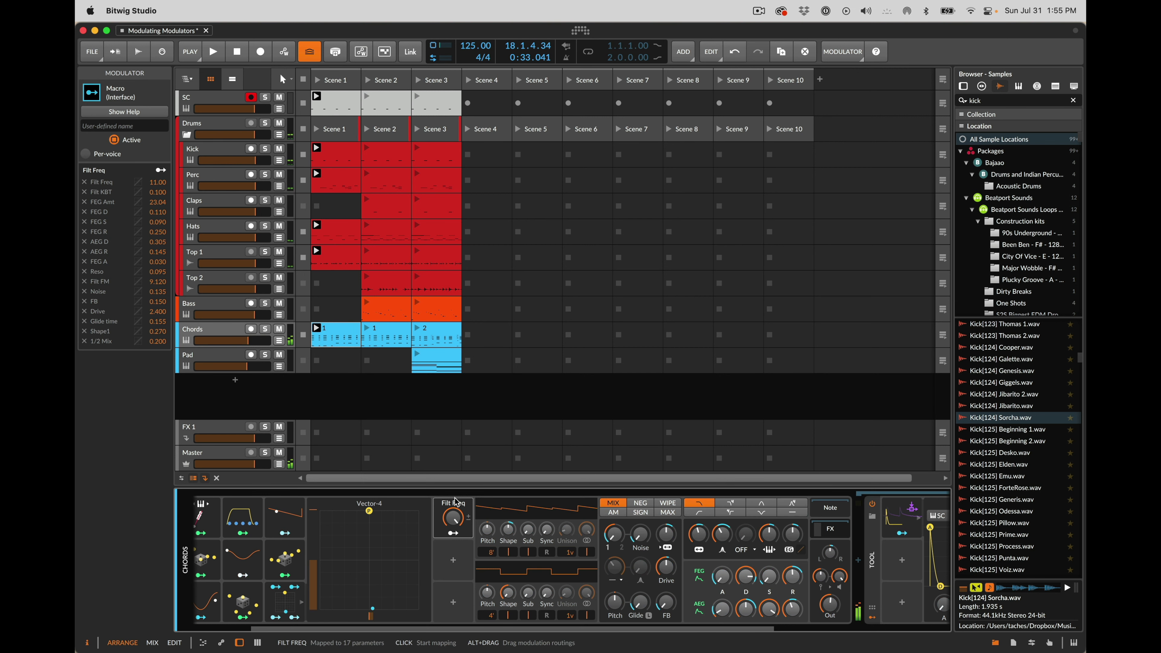
- Rename the macro to Mood, start the loop and turn the macro to about 60 %
double_click(459, 502)
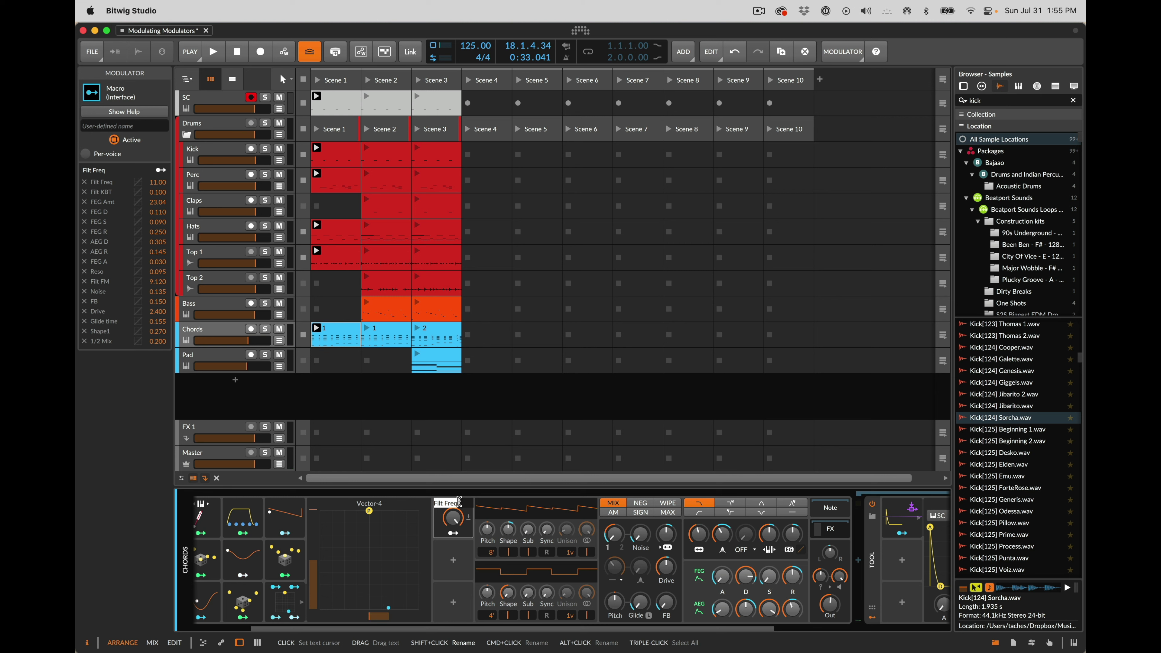
type("Mood")
key("Return")
key("space")
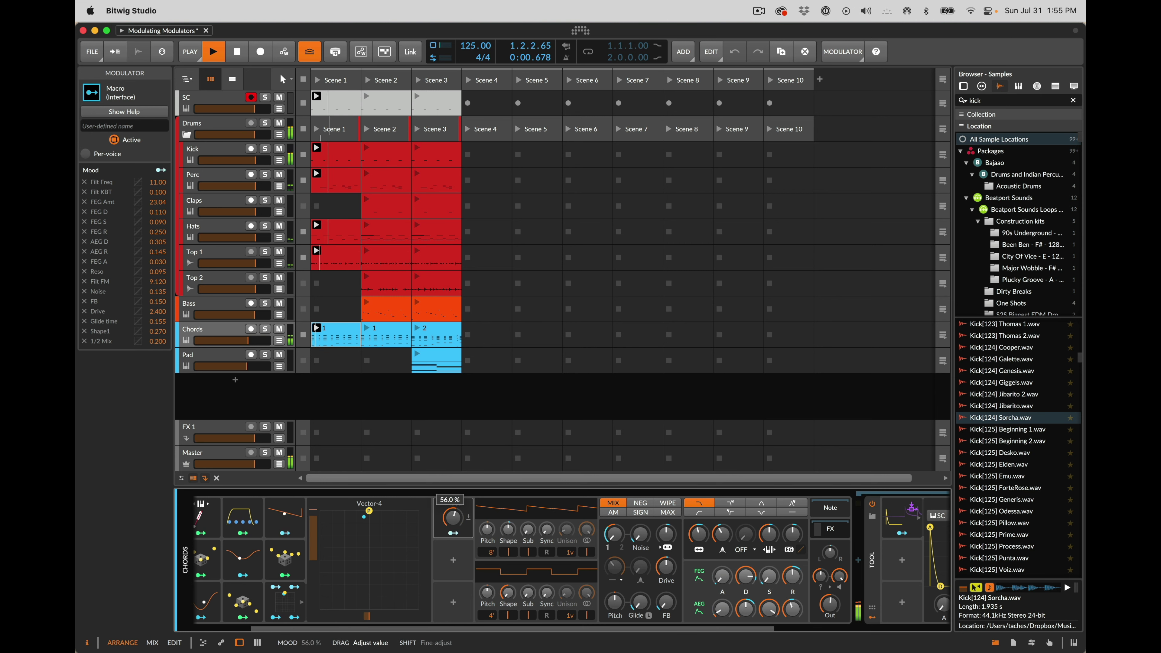
left_click_drag(455, 520, 455, 496)
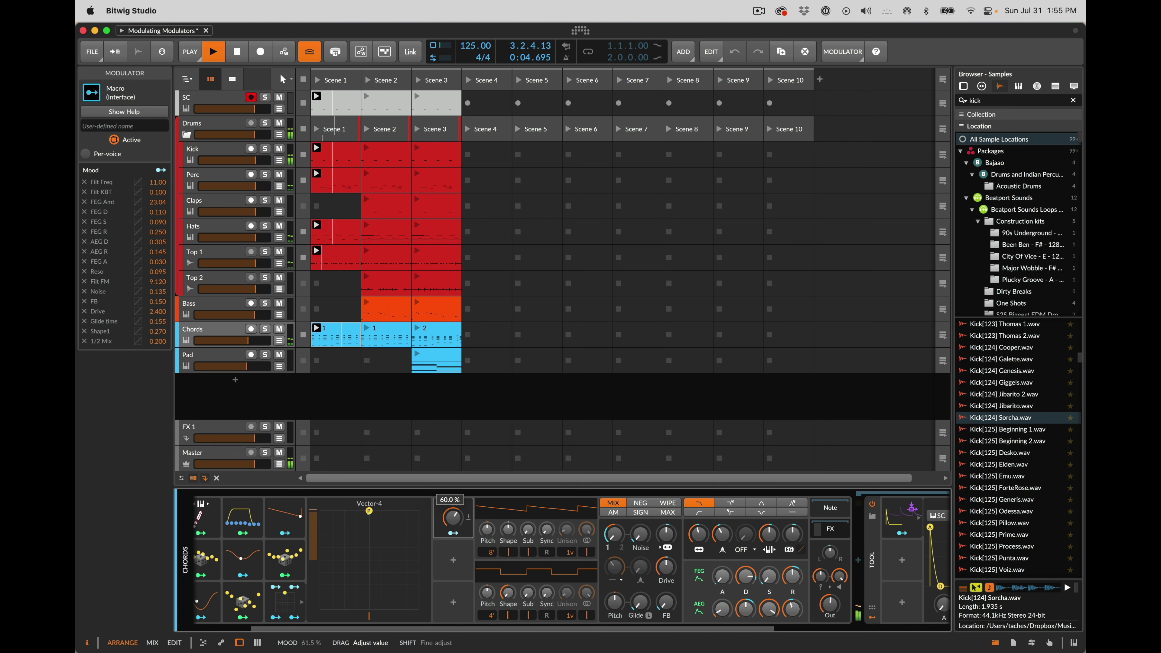
- Stop playback, add a Steps modulator to the Chords Polysynth, map it to the Mood macro at 1.000 and open its step editor
key("space")
left_click(453, 560)
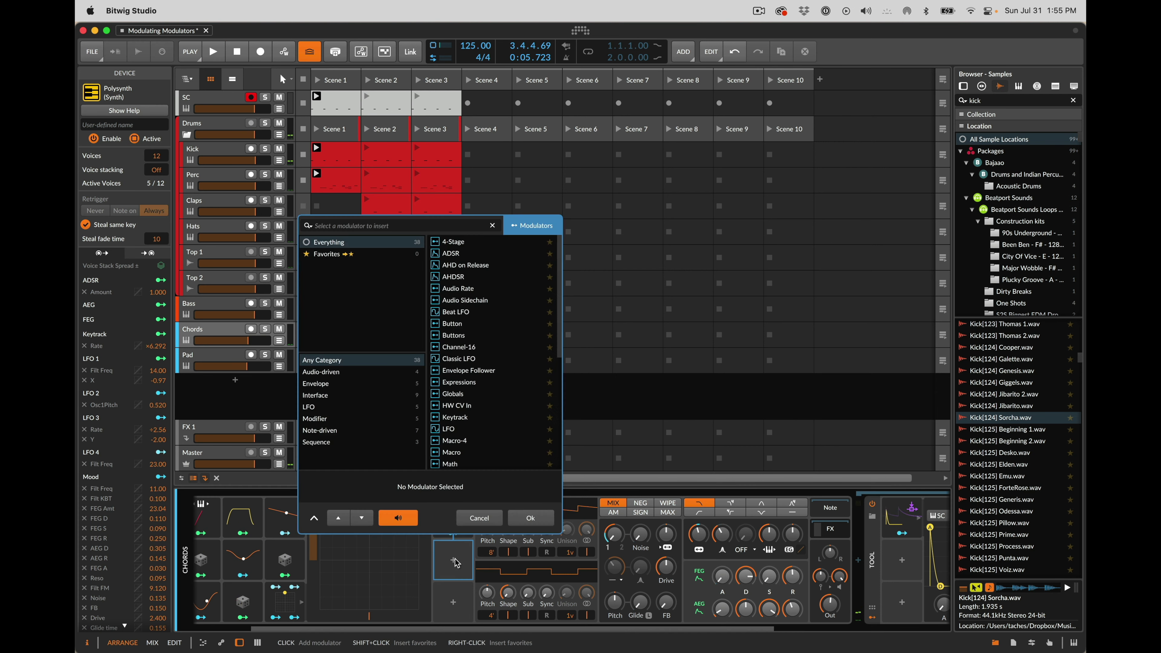
type("st")
key("Return")
left_click(453, 576)
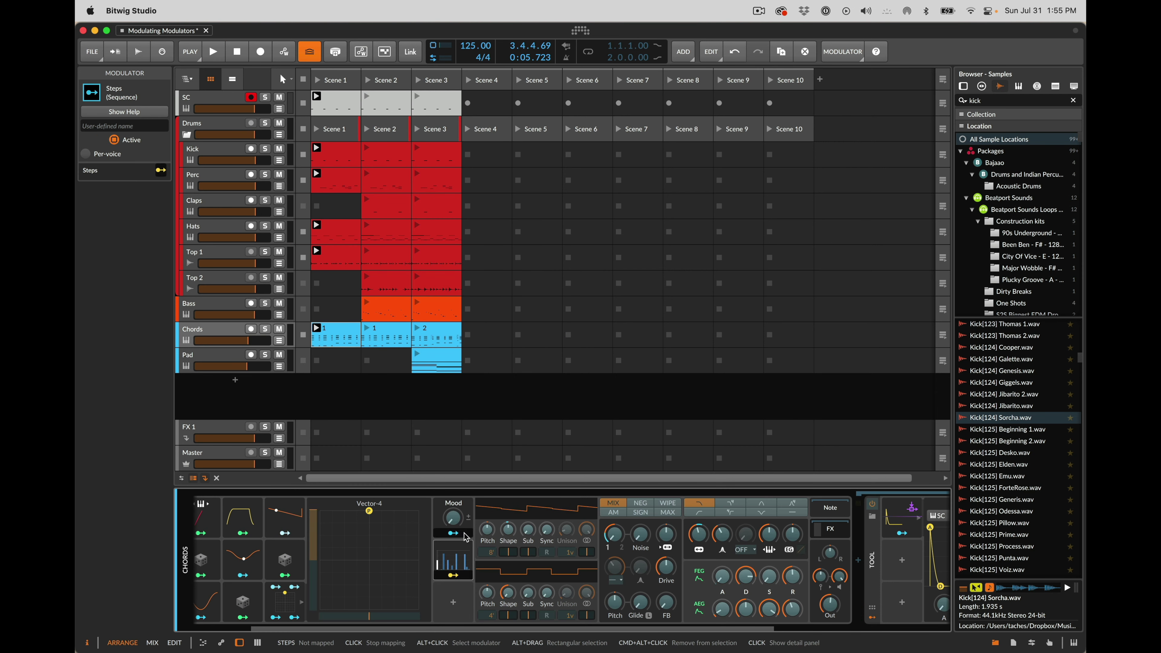
left_click_drag(453, 519, 452, 478)
left_click(453, 575)
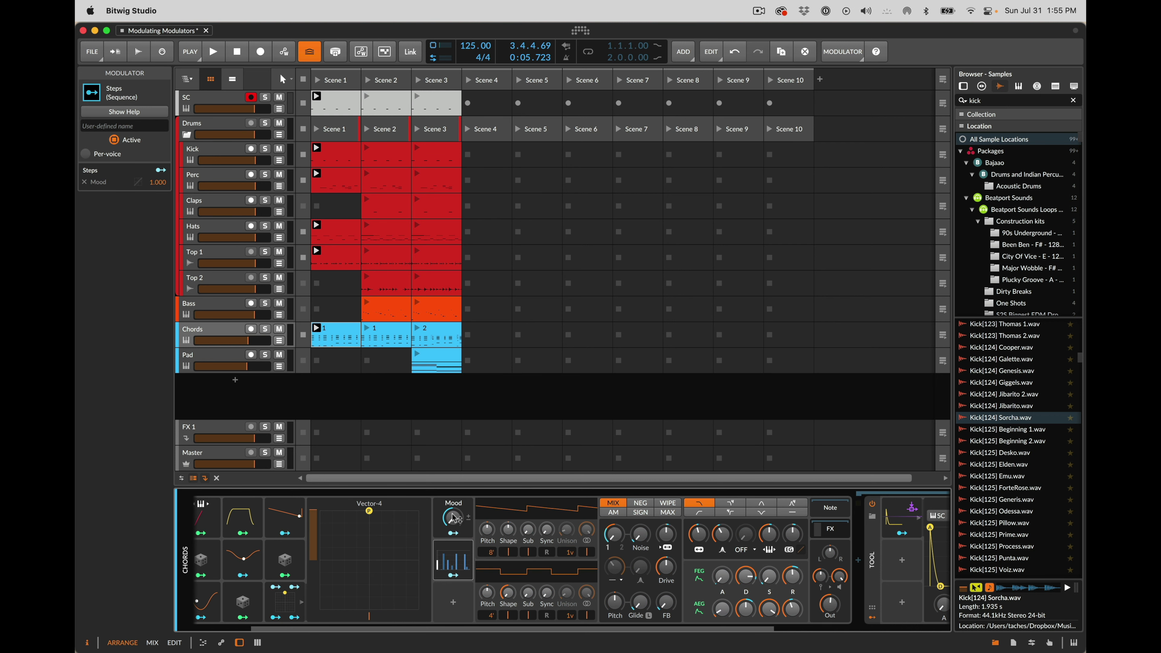
left_click(470, 560)
- Flatten all 16 steps to zero and draw a sparse pattern of individual steps at varied heights while the loop plays
left_click_drag(359, 580, 603, 583)
key("space")
left_click_drag(413, 511, 407, 458)
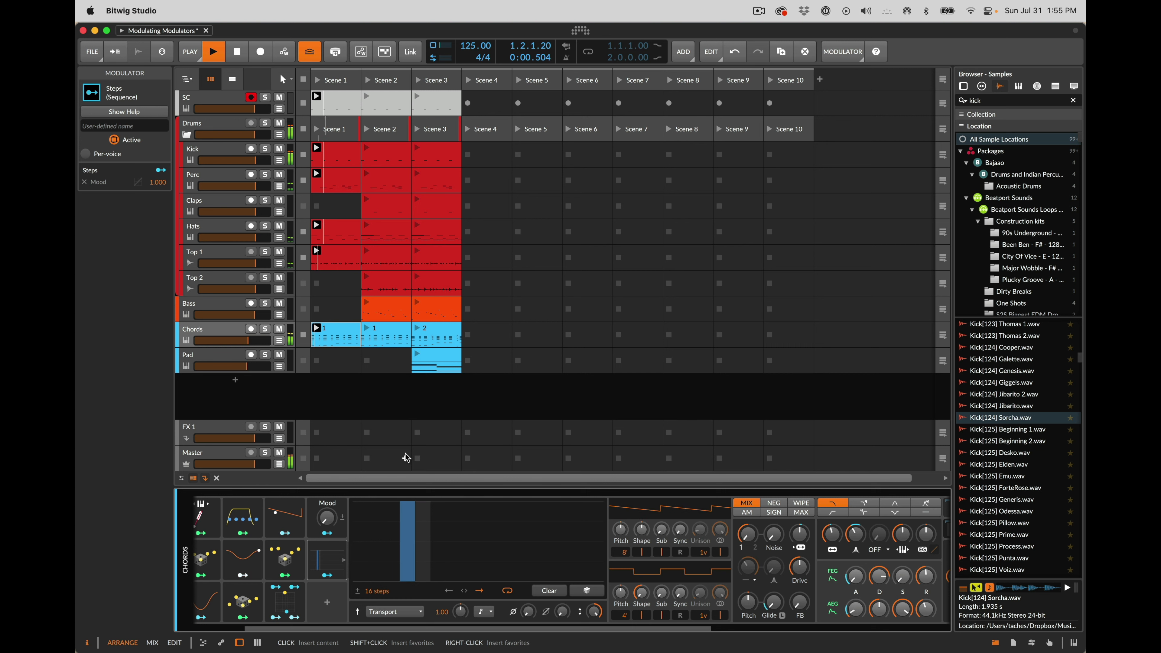
left_click_drag(429, 527, 429, 521)
left_click(470, 508)
left_click(517, 533)
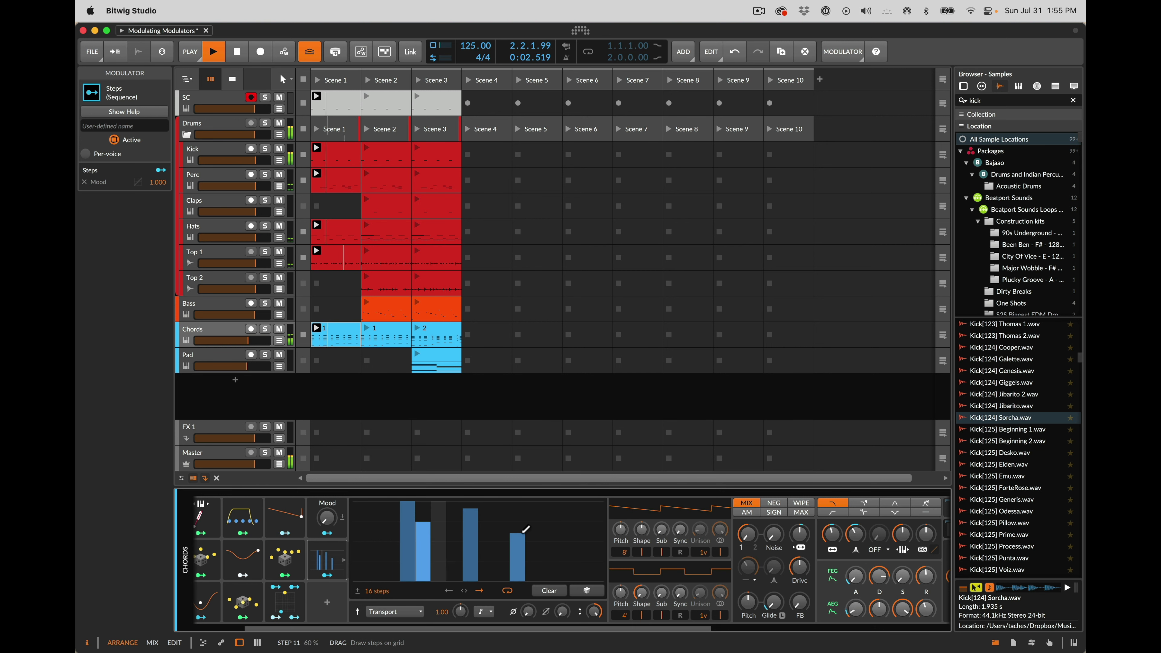
left_click(549, 525)
left_click(580, 535)
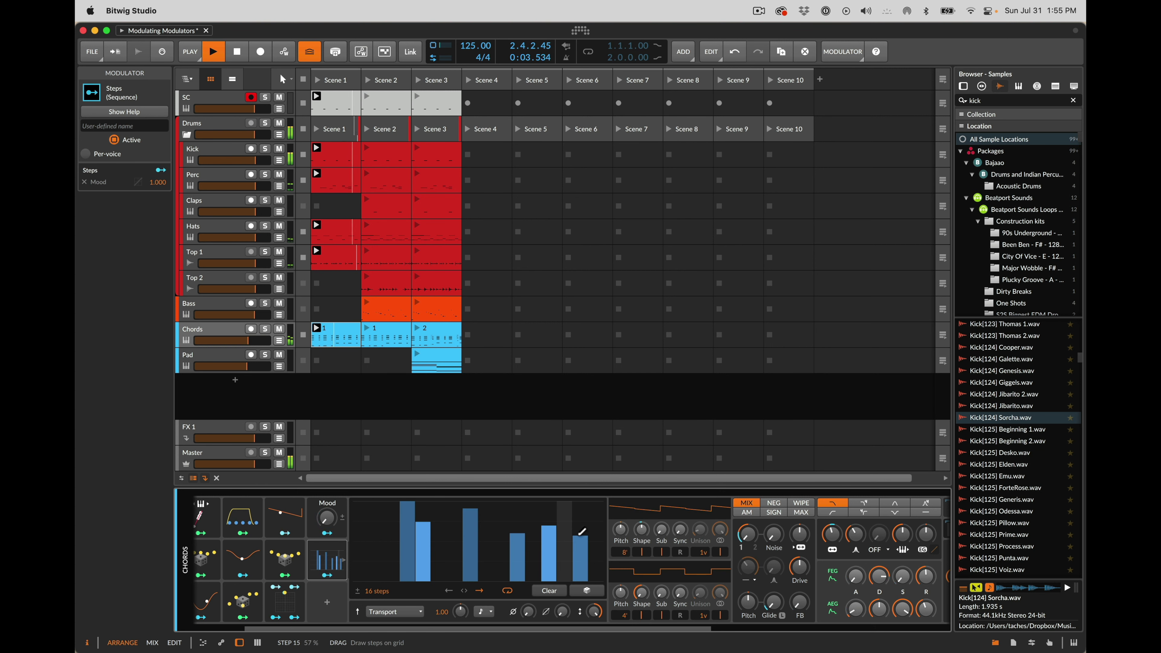
- Randomize the step pattern, stop playback and set the sequence length to 13 steps
left_click(587, 591)
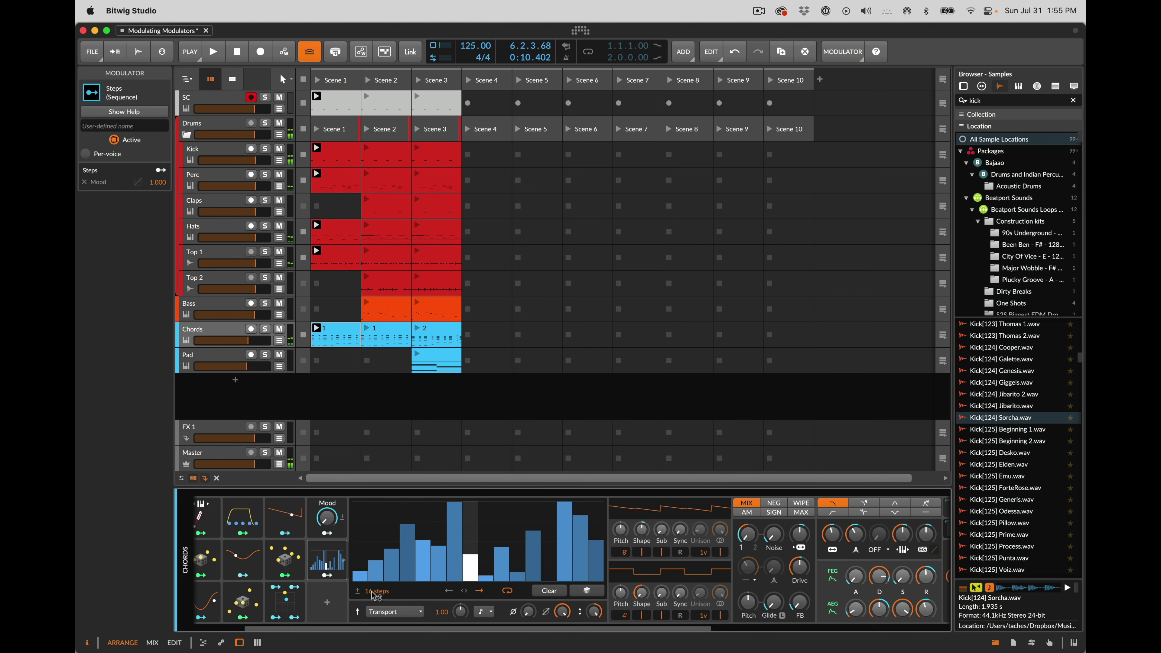
key("space")
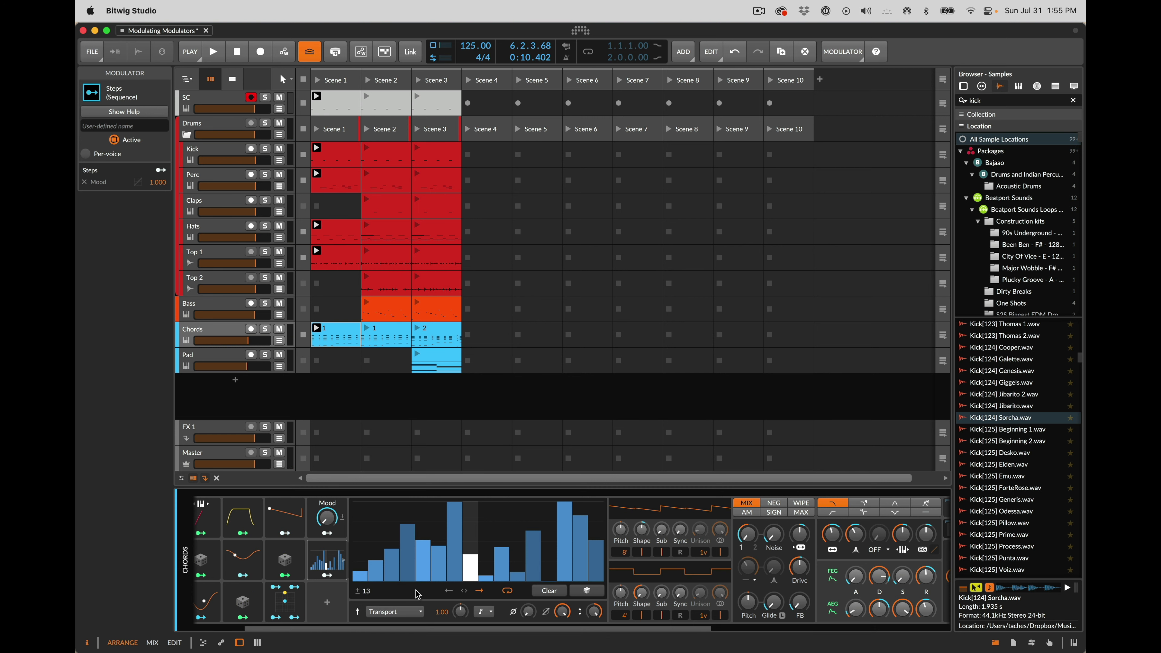
key("Return")
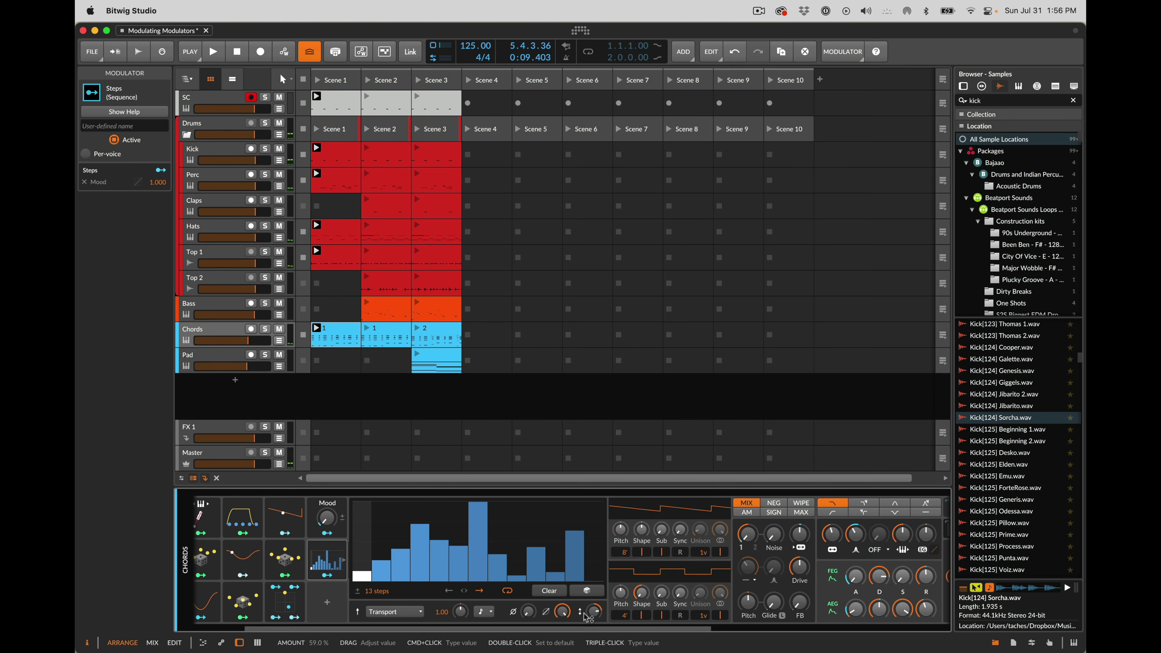
- Launch Scene 2 and solo the Bass track, starting and stopping playback to hear it
left_click(368, 80)
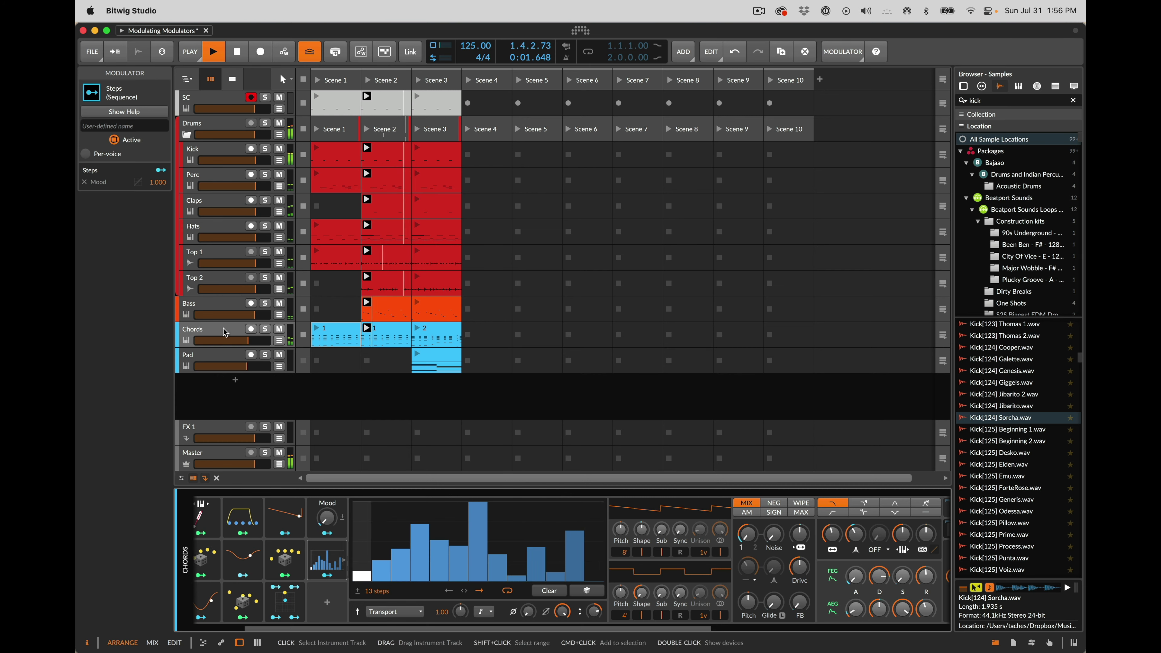
left_click(206, 310)
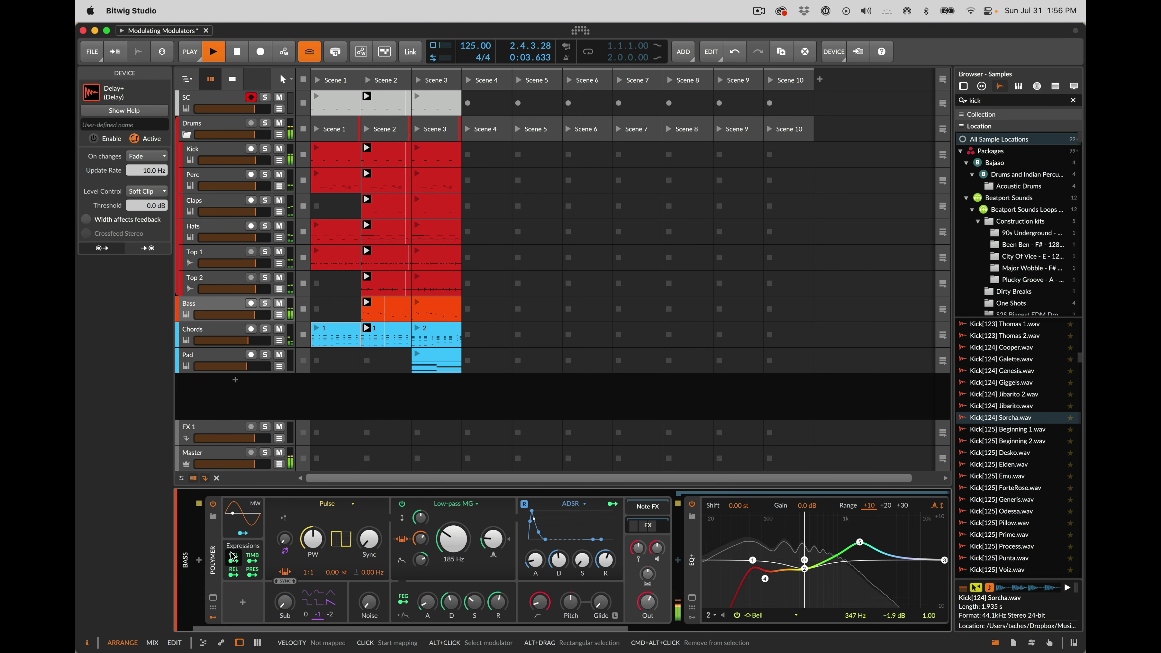
key("space")
left_click(265, 302)
key("space")
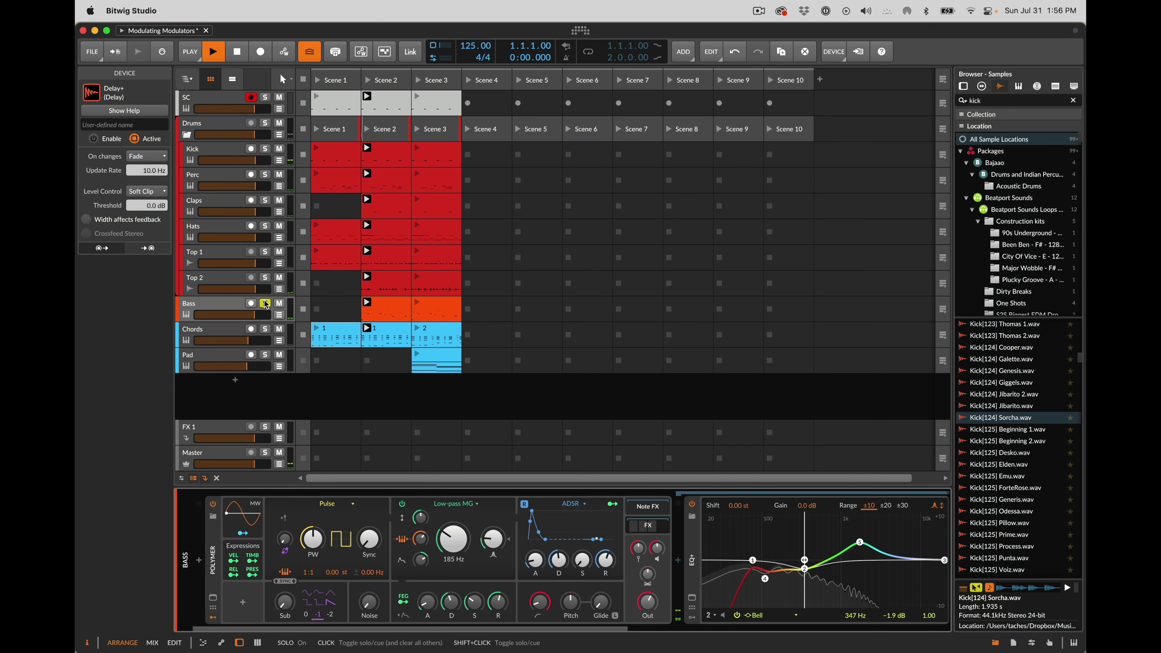
key("space")
- Add a Keytrack modulator to the Bass track's Polymer and set its root to B0 and its spread to 14.23
left_click(244, 605)
type("k")
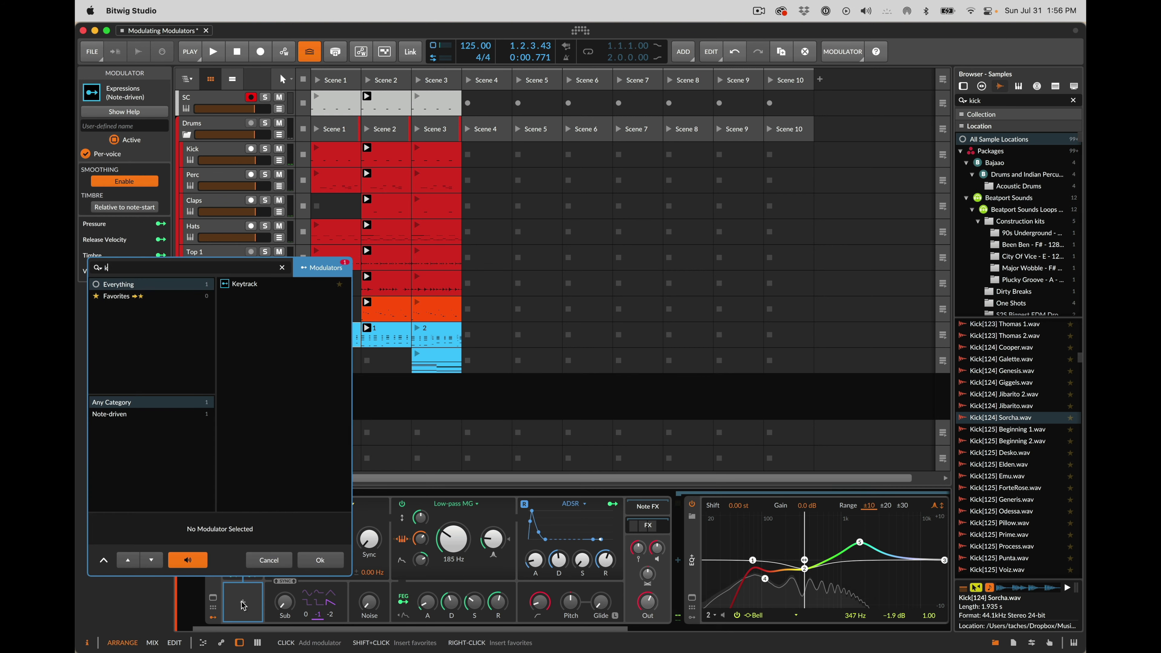
type("ey")
key("Return")
key("space")
left_click(244, 606)
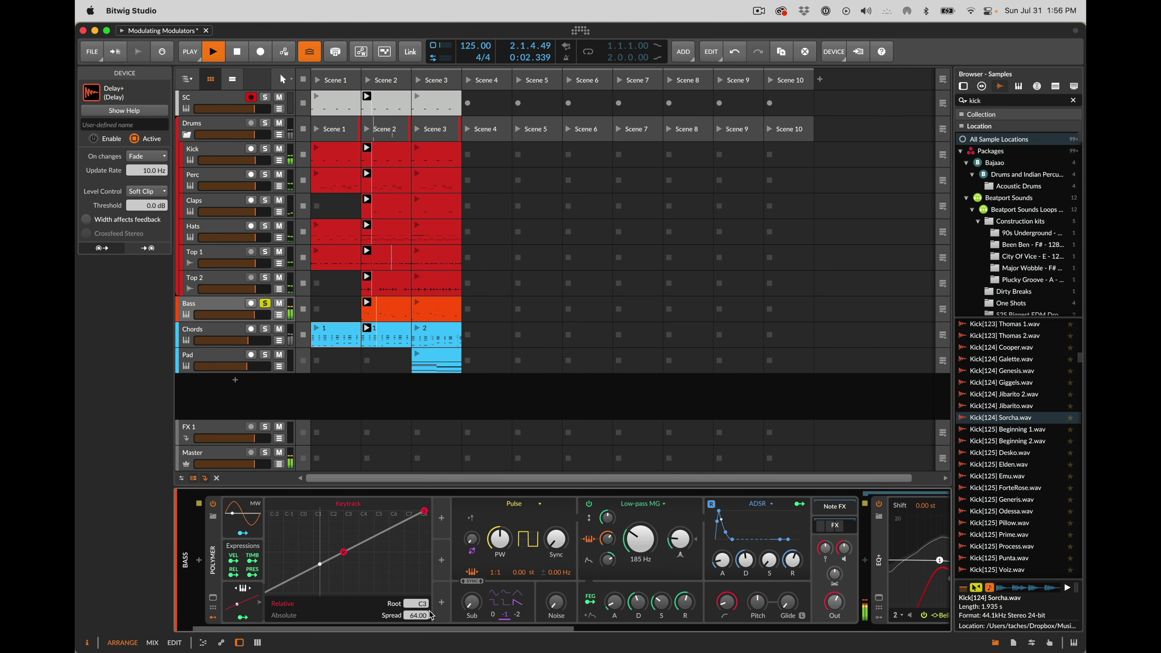
left_click_drag(416, 604, 423, 648)
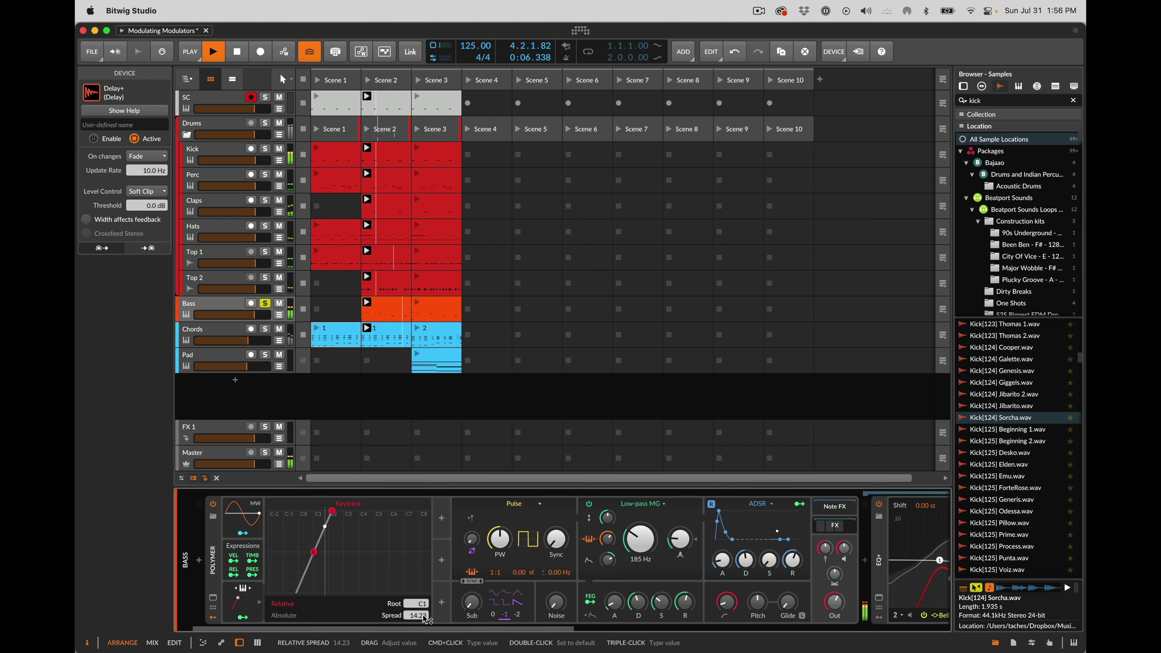
left_click_drag(416, 603, 416, 607)
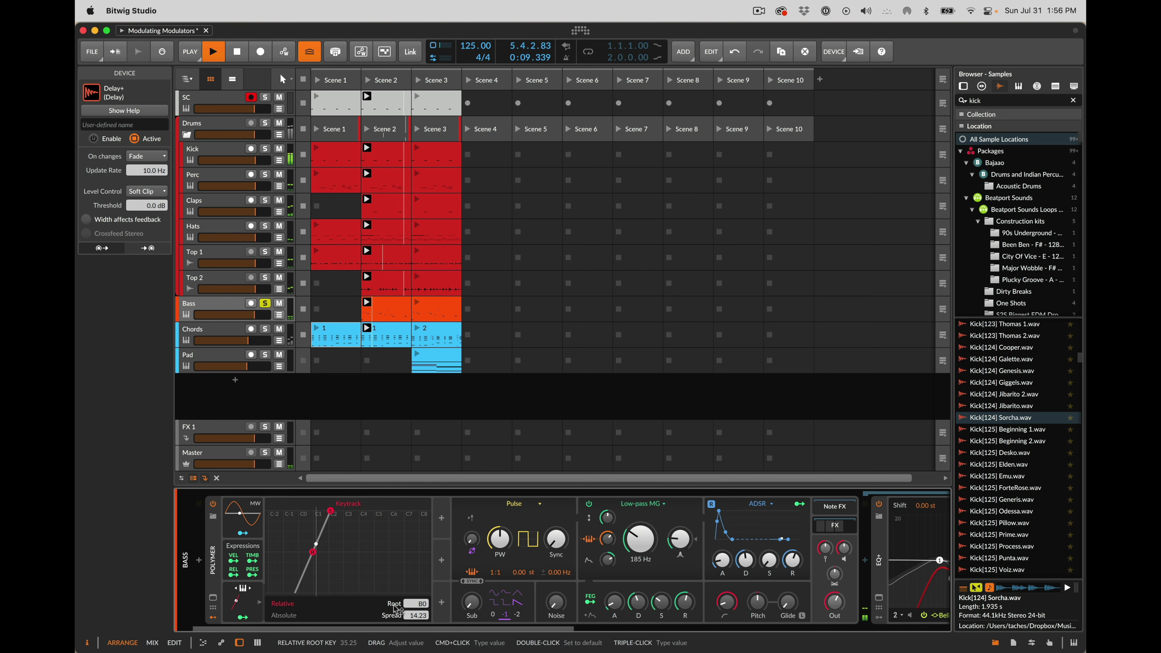
- Map Keytrack to the sub oscillator level at 69 %, and try a 33.5 kHz filter cutoff before undoing it
left_click(246, 620)
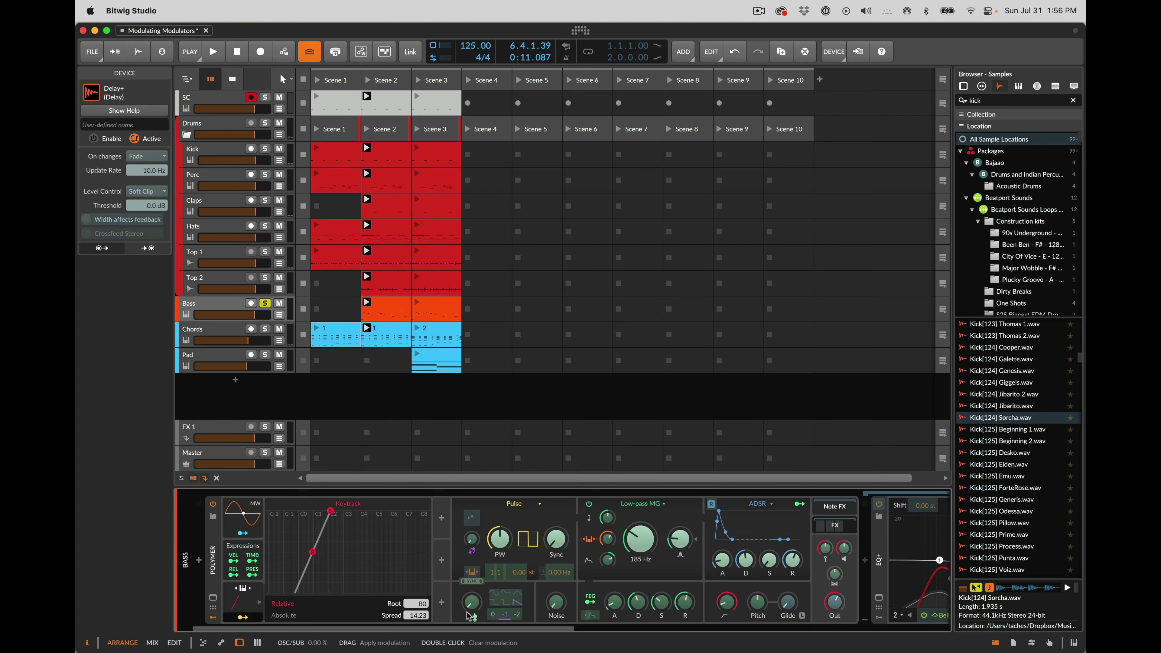
left_click_drag(472, 602, 472, 590)
left_click(472, 601)
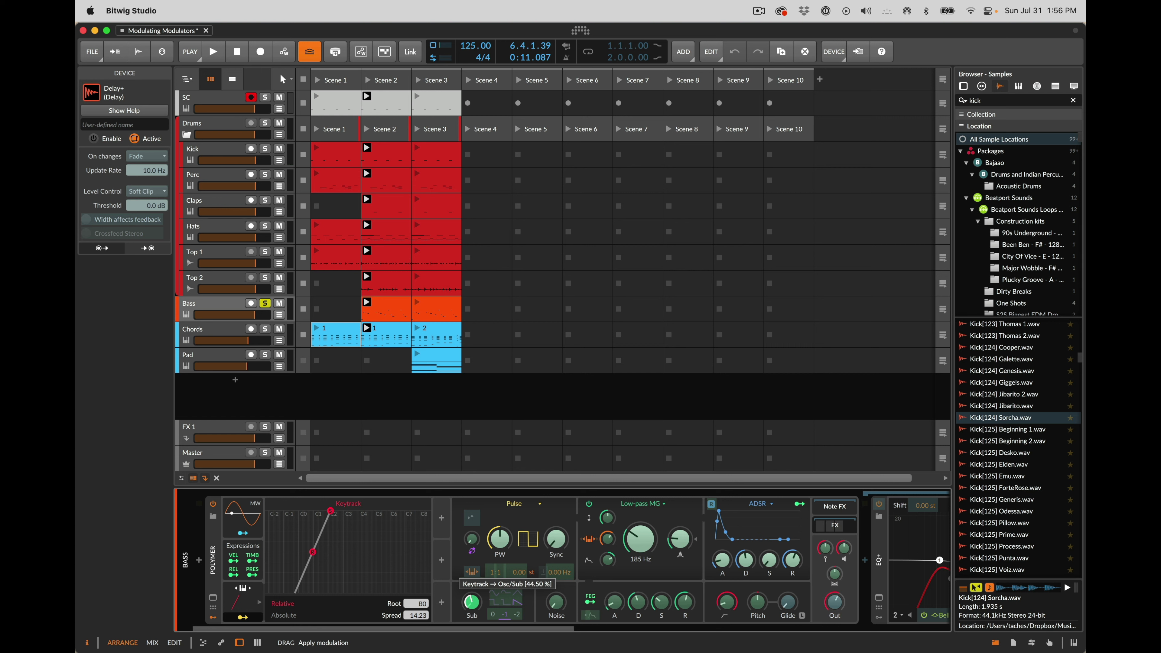
key("space")
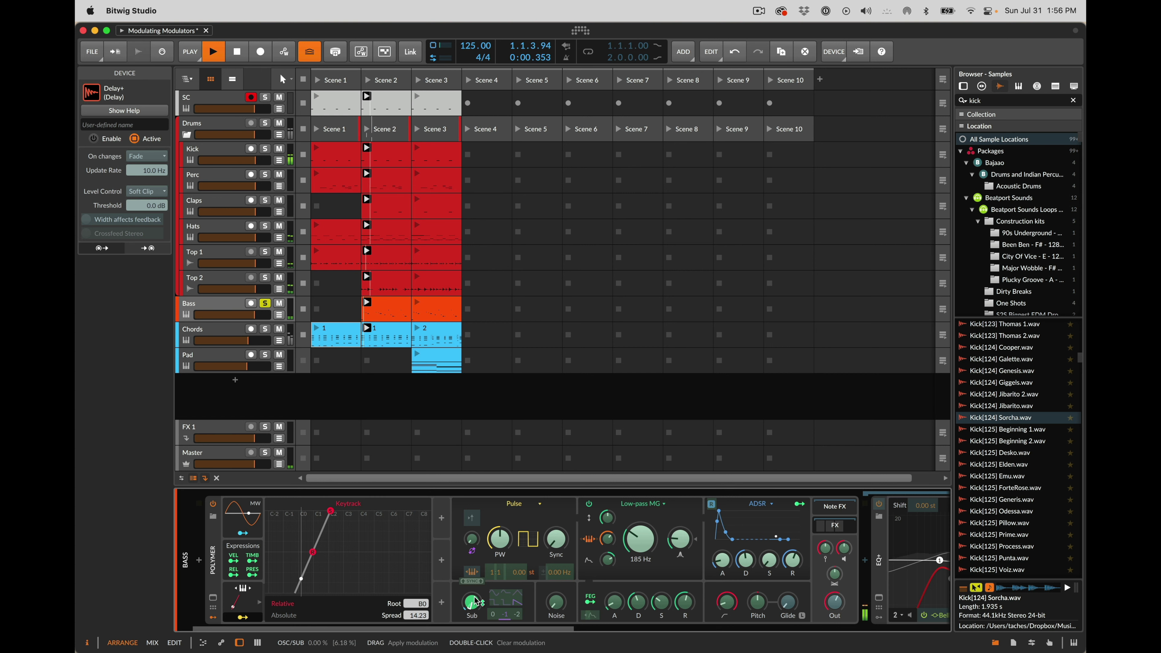
left_click_drag(472, 602, 472, 593)
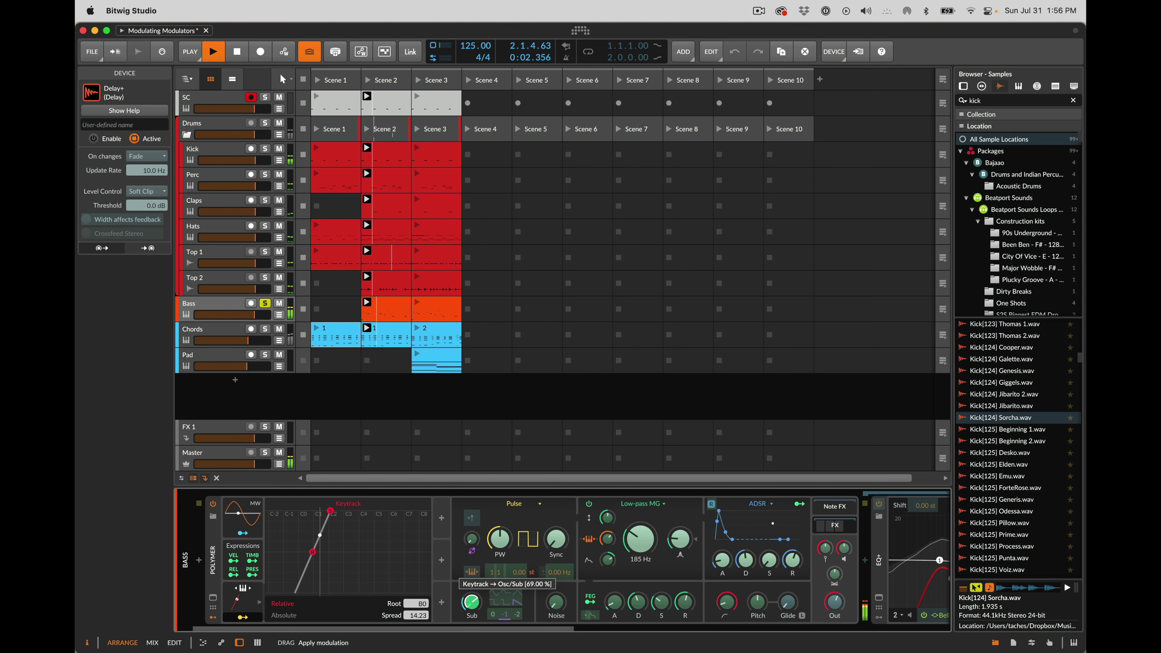
left_click_drag(635, 543, 635, 526)
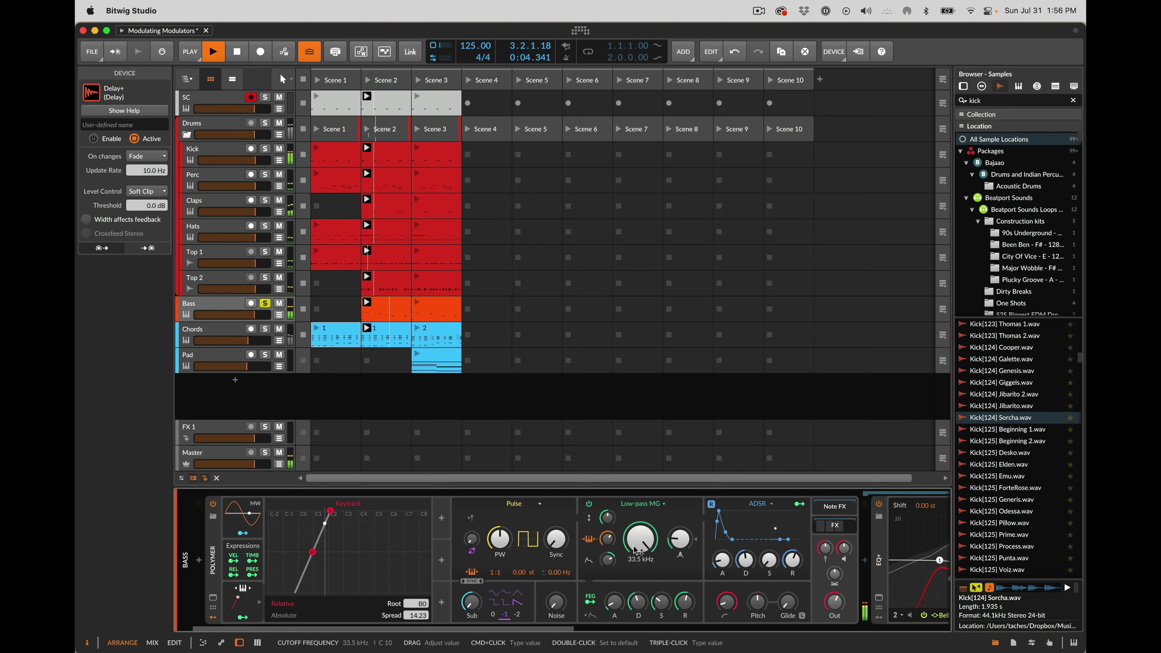
key("super+z")
- Set Keytrack's sub modulation to 0.400 and map it to cutoff at 22.00, Freq Mod at 0.210 and both envelopes' decay and release
left_click(243, 618)
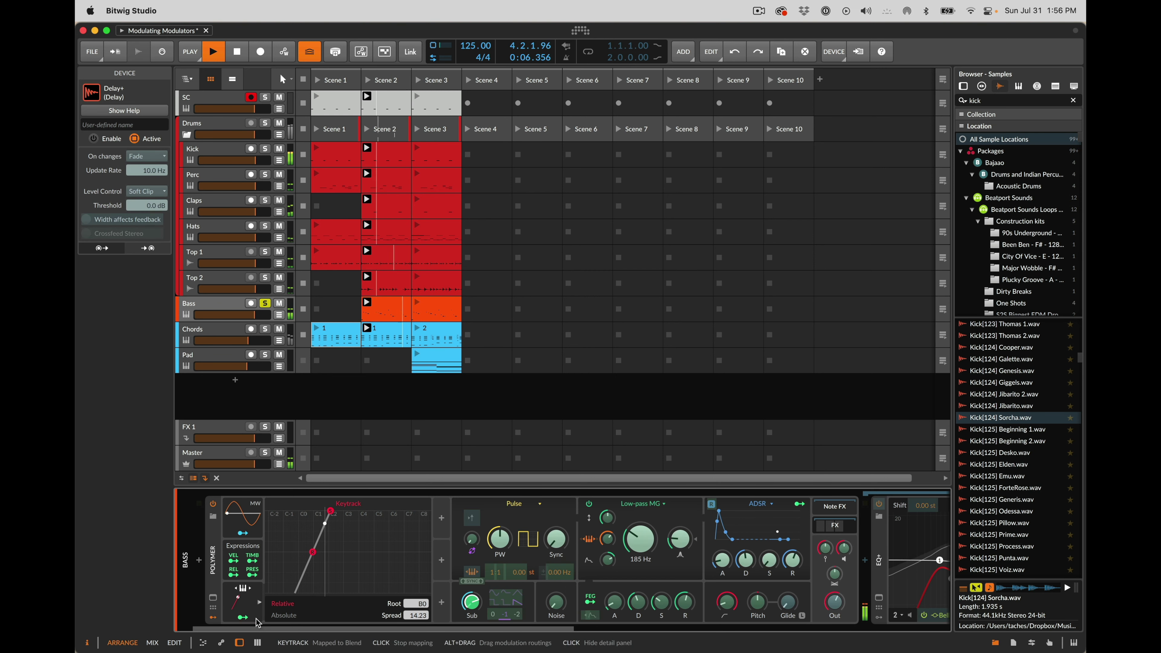
left_click_drag(471, 603, 471, 623)
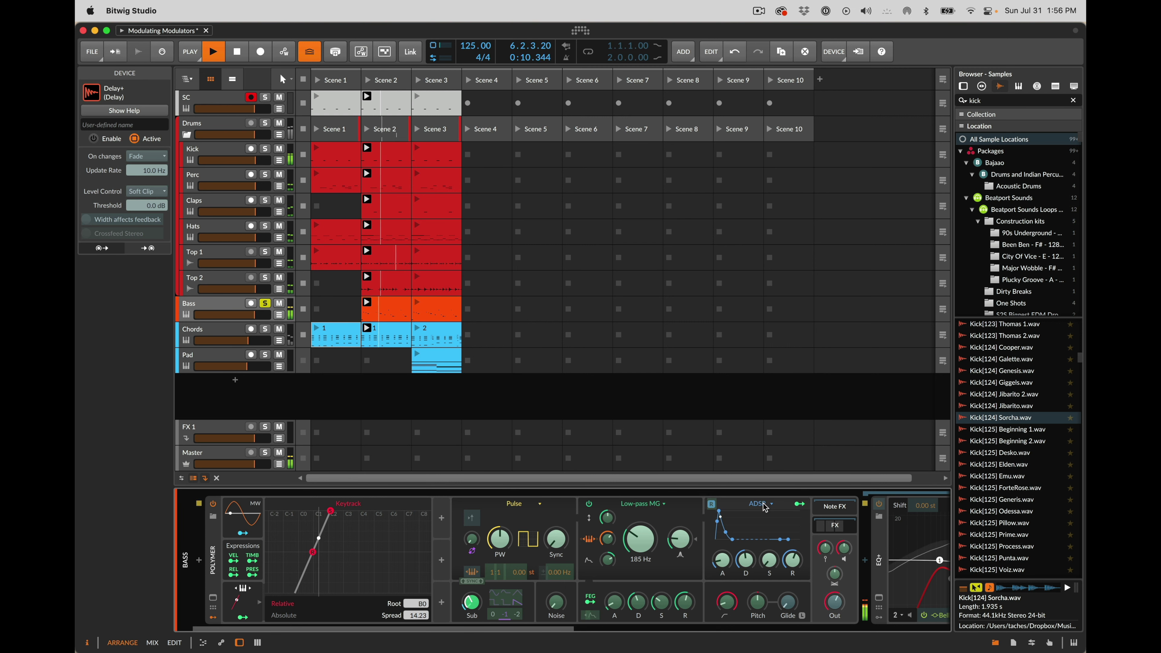
key("space")
left_click_drag(640, 539, 640, 526)
key("space")
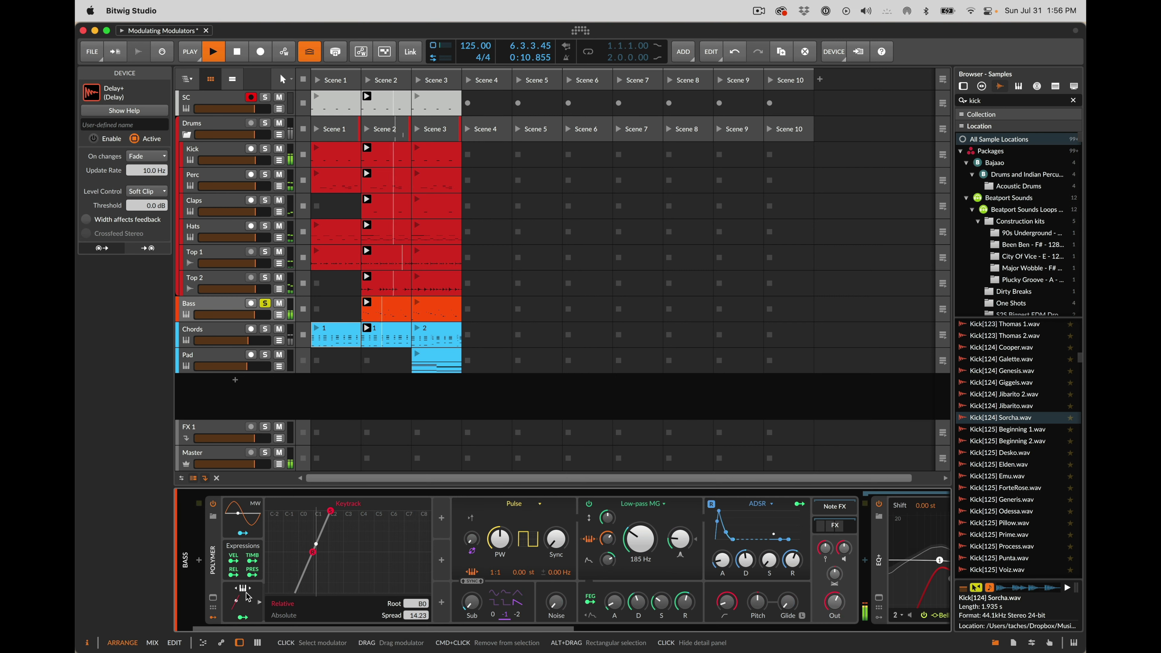
- Deactivate the Keytrack modulator and reactivate it to compare the bass with and without it
right_click(260, 603)
left_click(265, 603)
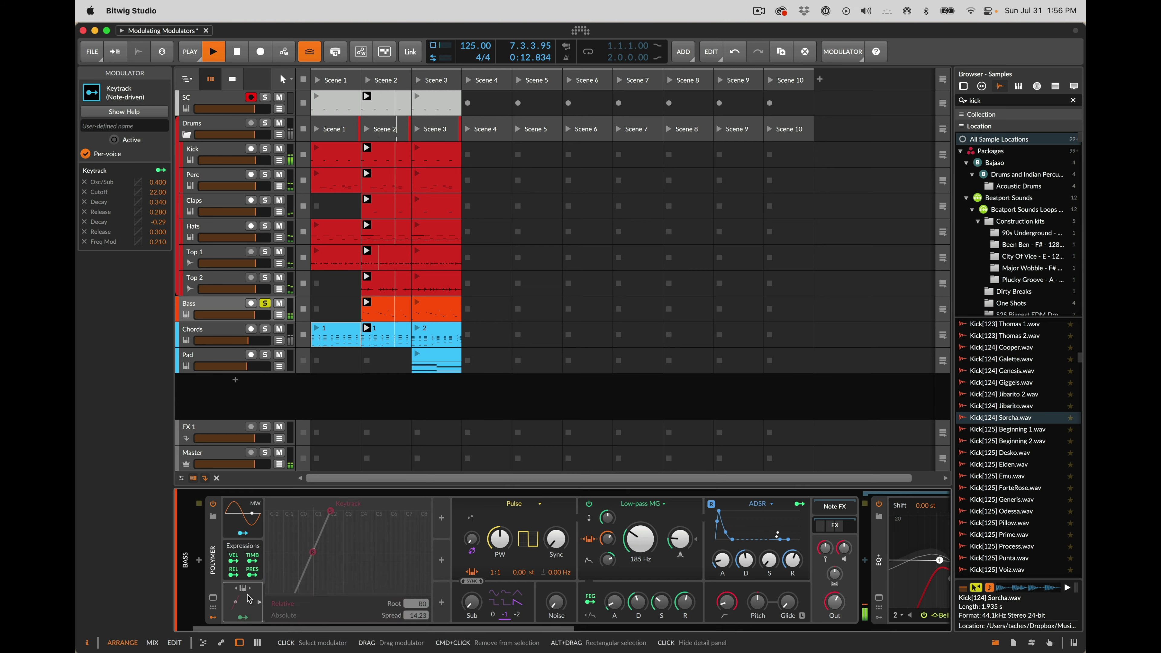
right_click(272, 603)
left_click(272, 603)
- Set Keytrack's modulation of the filter cutoff to 13.00
left_click(243, 618)
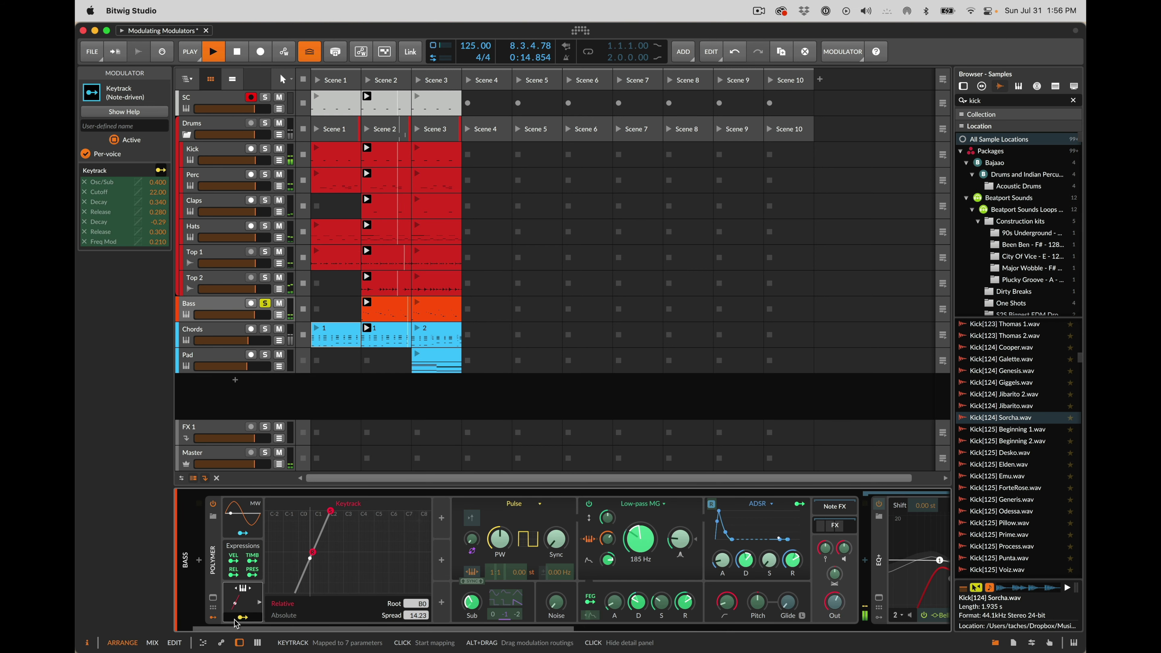
left_click_drag(653, 544, 653, 556)
key("Escape")
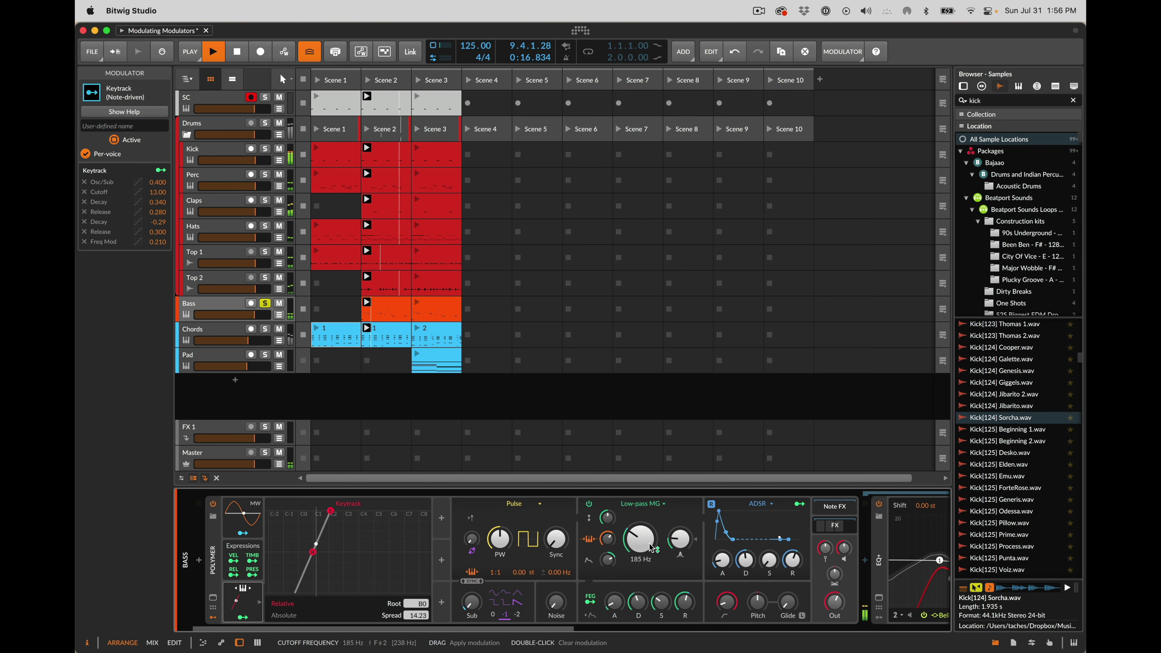
- Add a Random modulator to the Polymer with its trigger mode set to Note and its rate set to Hold (rate of zero)
type("ran")
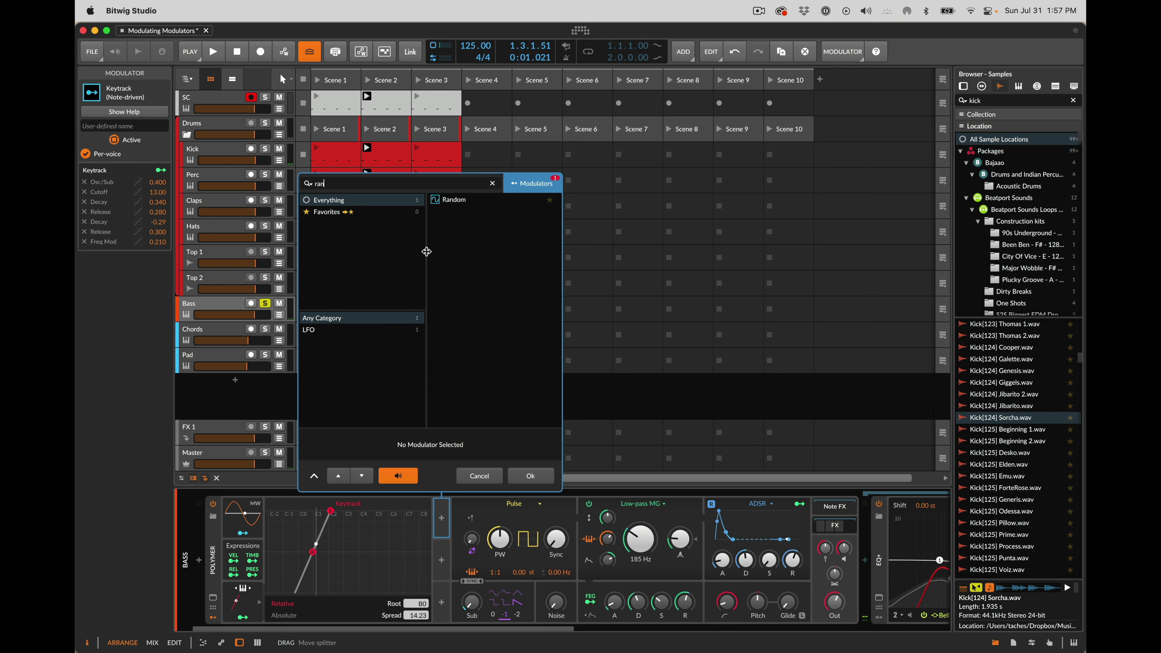
key("Down")
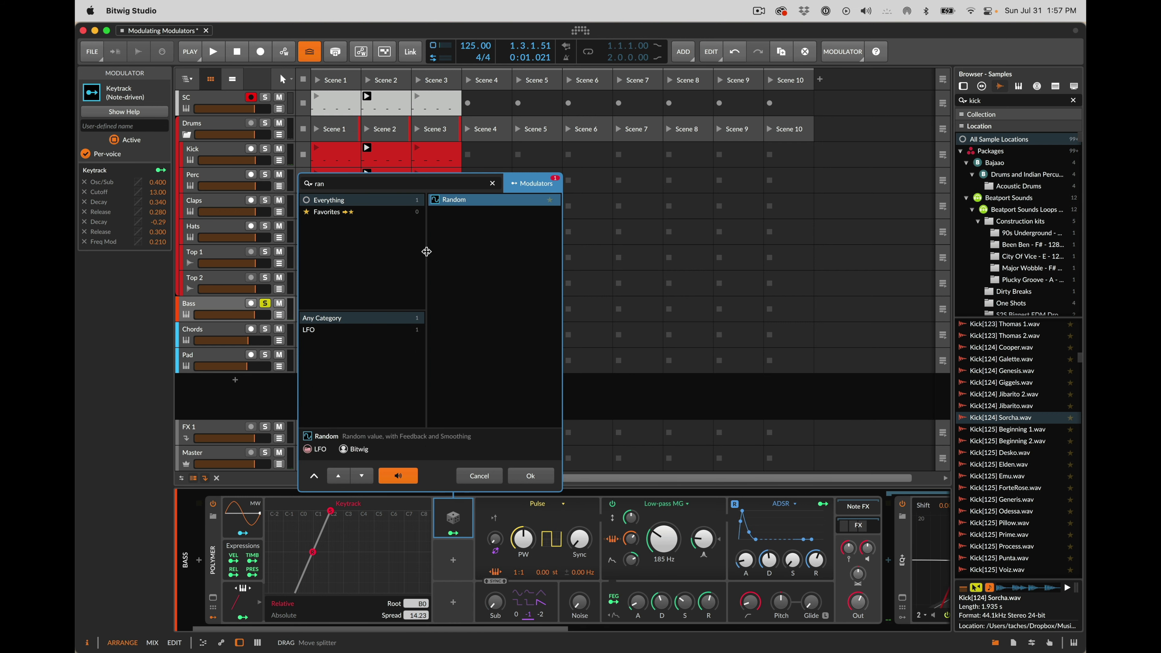
key("Return")
left_click(465, 529)
left_click(350, 614)
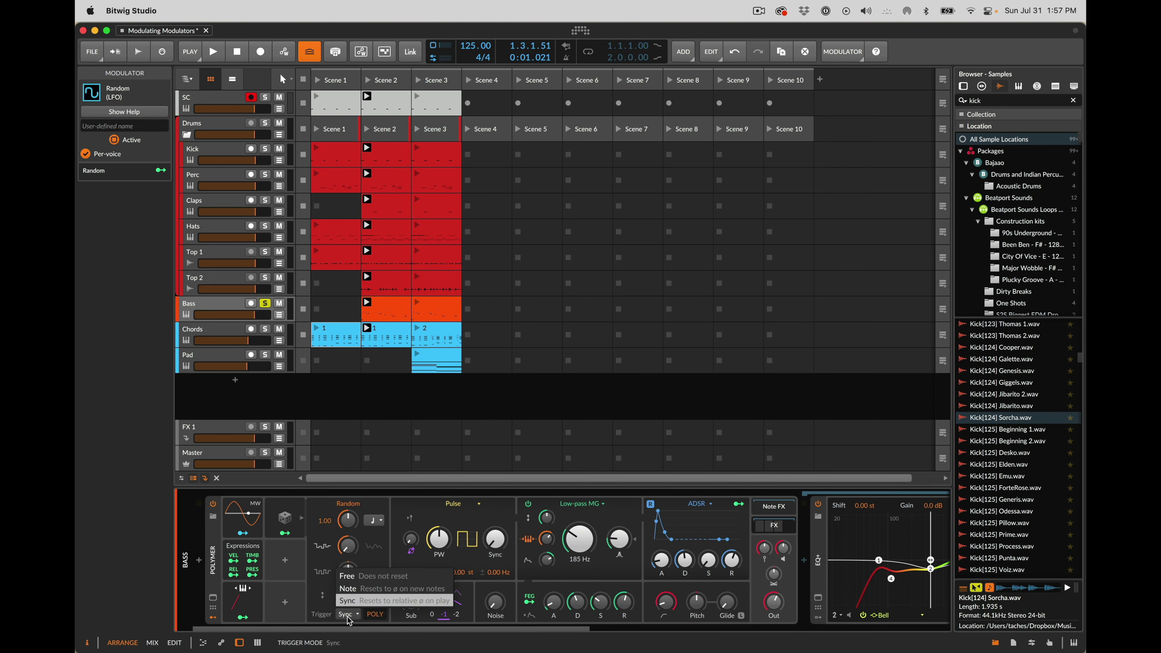
left_click(359, 593)
left_click(375, 523)
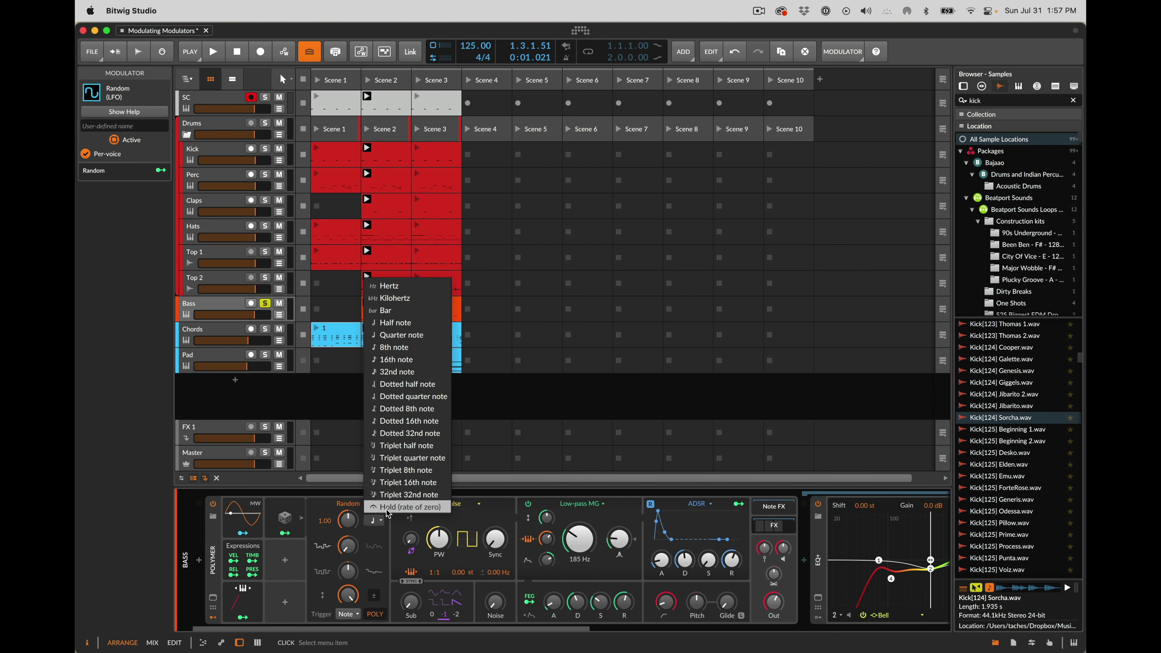
left_click(388, 511)
- Duplicate the Random modulator into six instances and open the first one
left_click_drag(284, 517, 327, 611)
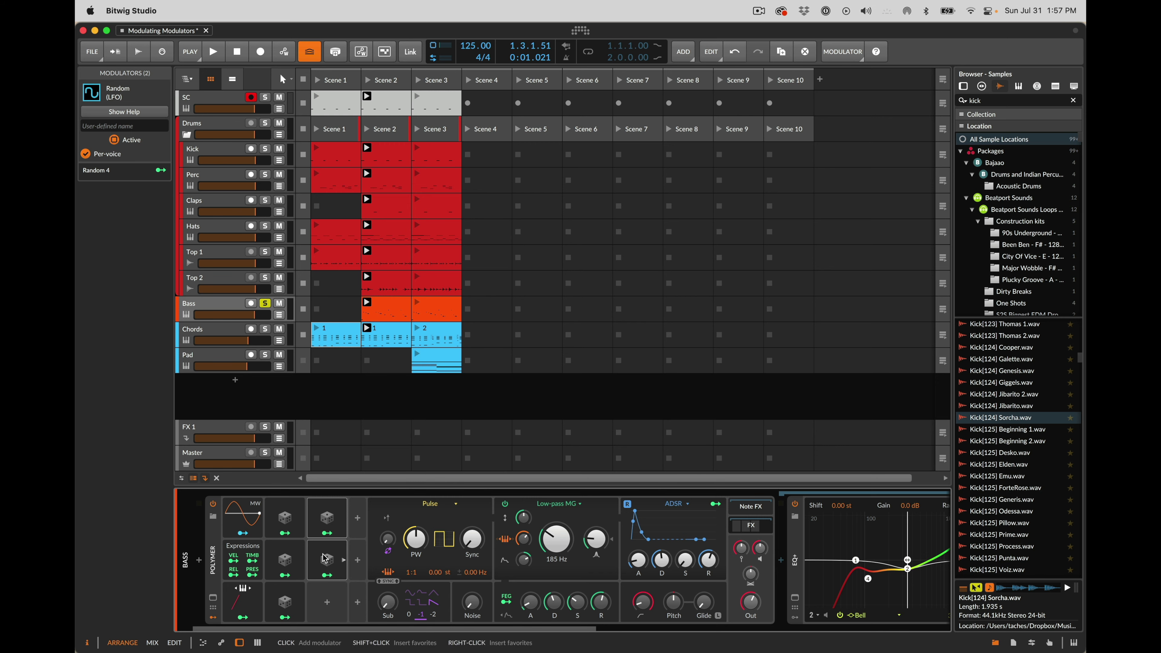
left_click_drag(325, 559, 329, 603)
left_click(284, 522)
- Map the Random modulators to Polymer parameters during playback: Random 1 to PW 0.160, Random 2 to Sync 5.280, Random 3 to Freq Mod 0.140, Random 4 to Decay -0.07
left_click(285, 532)
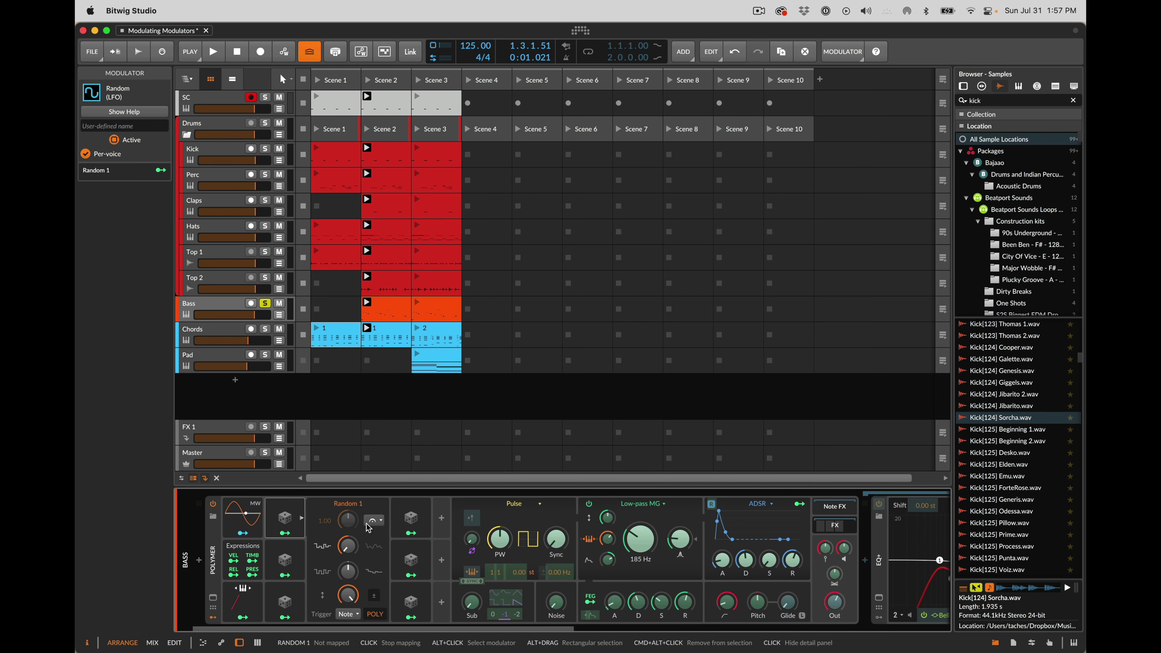
left_click_drag(503, 544, 557, 532)
key("space")
left_click(285, 577)
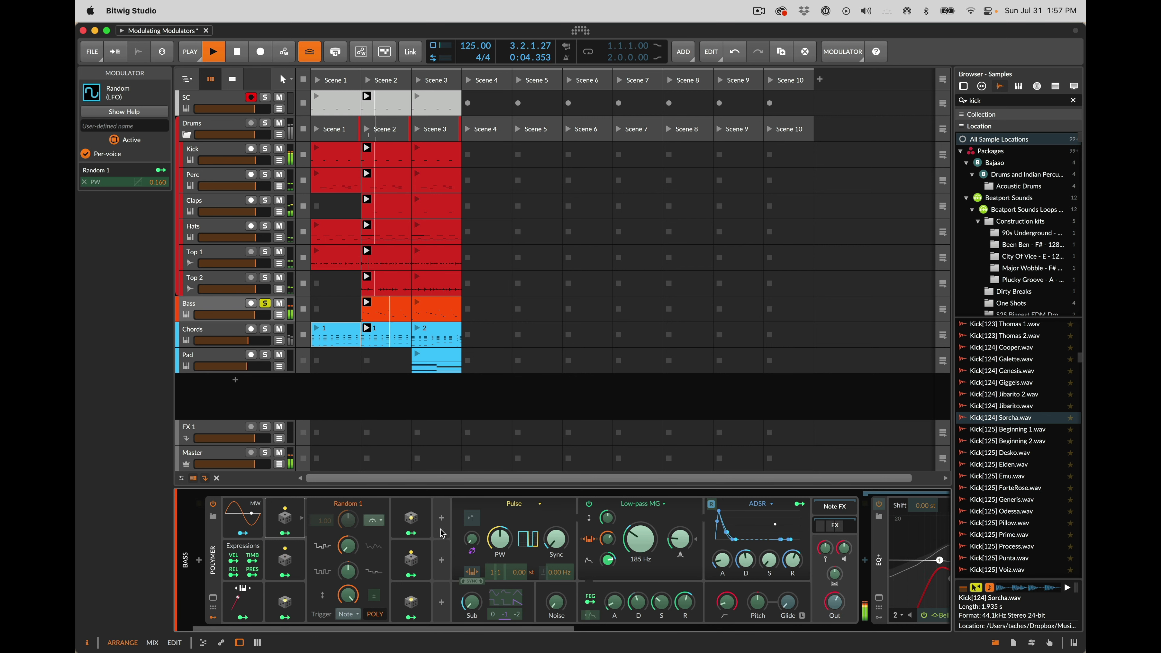
left_click(411, 533)
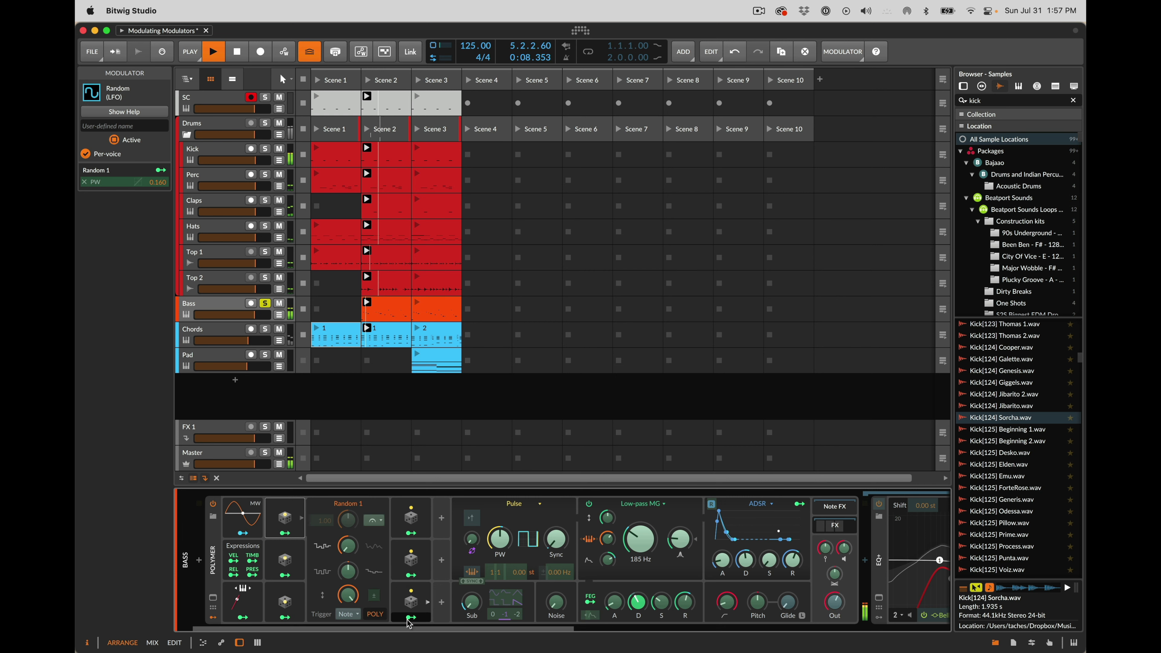
left_click_drag(552, 546, 552, 542)
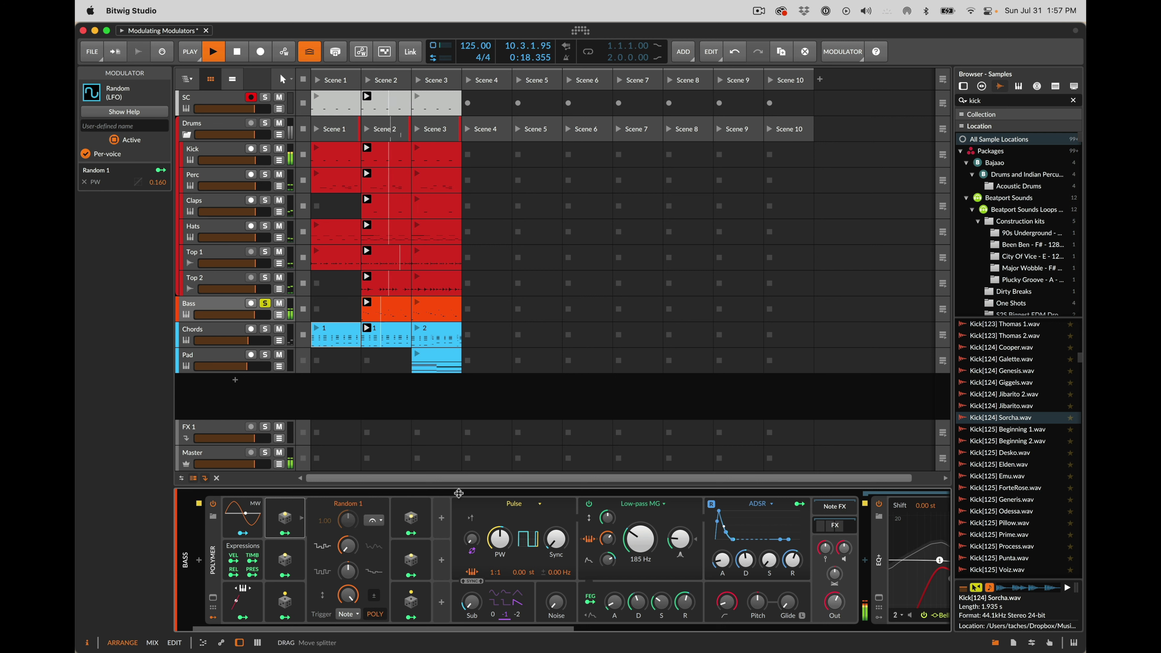
- Add a Macro to the Polymer and map it to filter cutoff 8.000, both envelopes' decay and release, Osc/Sub 0.210 and PW -0.11
left_click(442, 522)
type("macro")
key("Return")
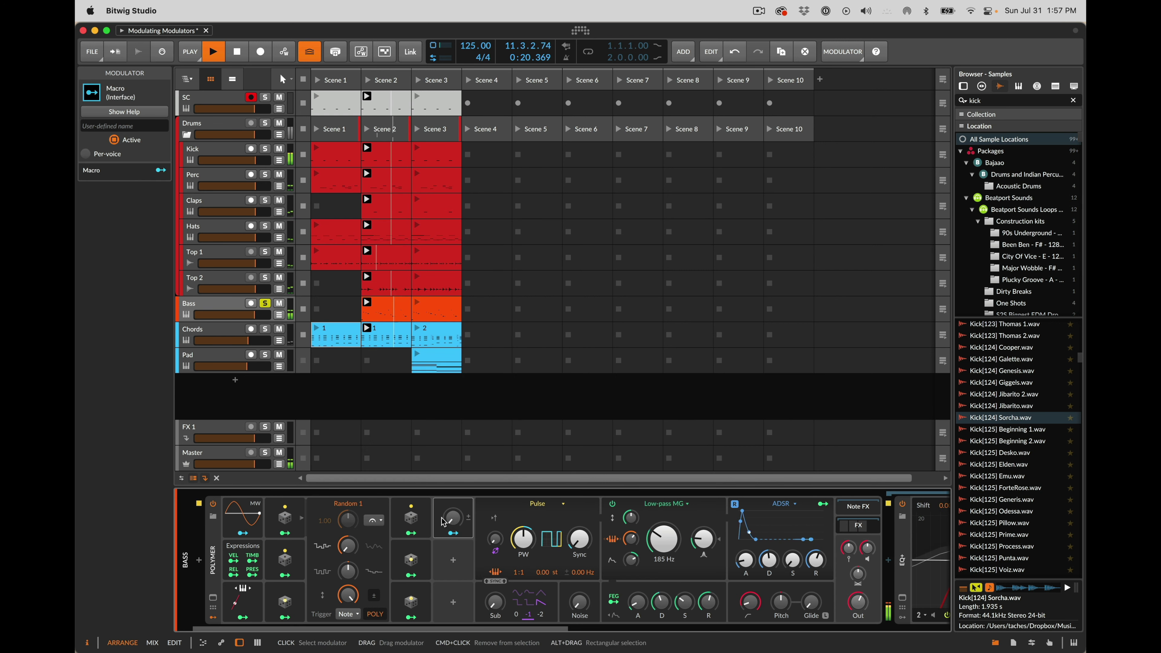
left_click(453, 534)
left_click_drag(664, 540, 663, 515)
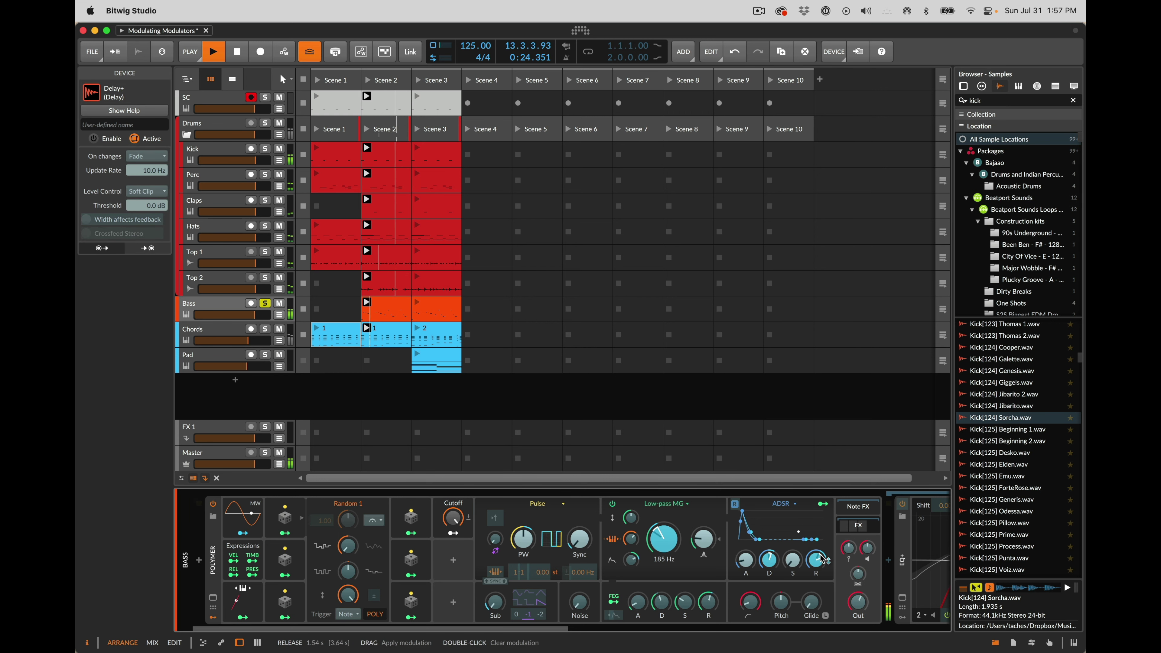
left_click_drag(706, 607, 707, 600)
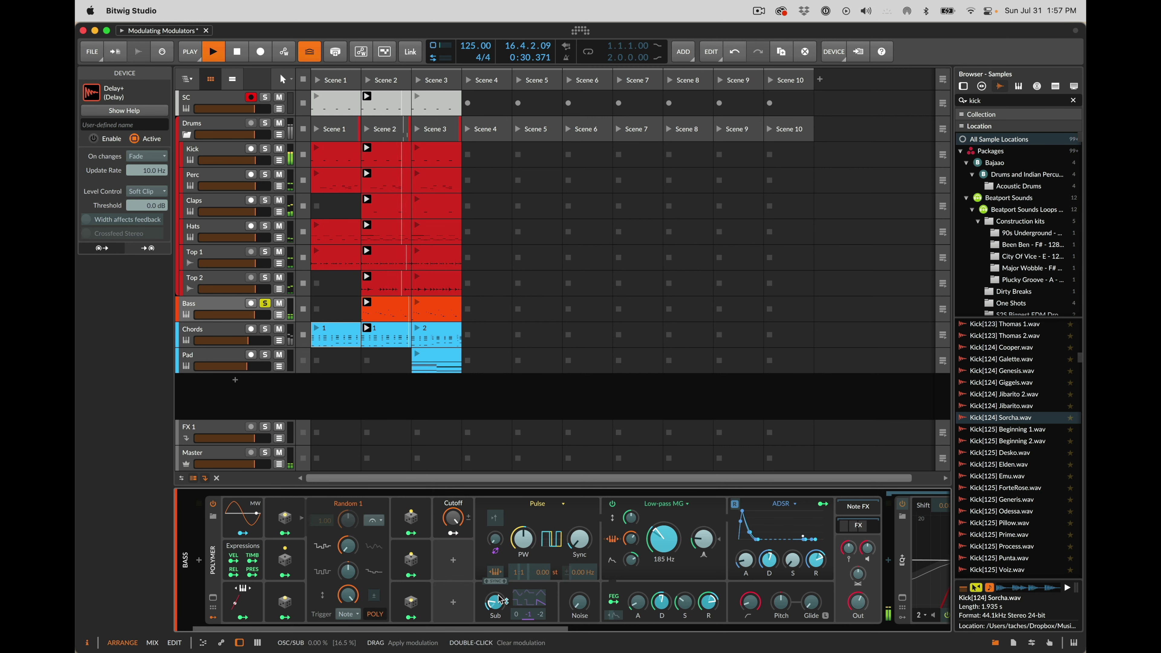
left_click_drag(523, 540, 523, 524)
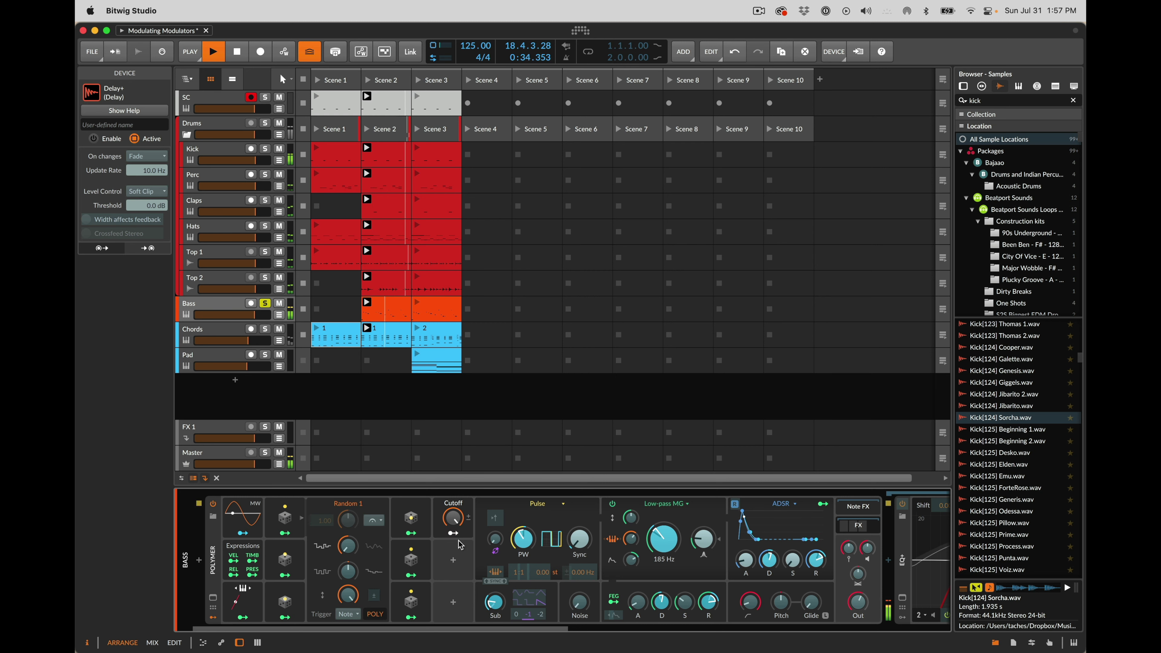
- Sweep the Cutoff macro up to 100% and back to zero to audition its combined effect on the bass
left_click(453, 533)
left_click_drag(454, 529, 453, 474)
left_click_drag(453, 519, 453, 476)
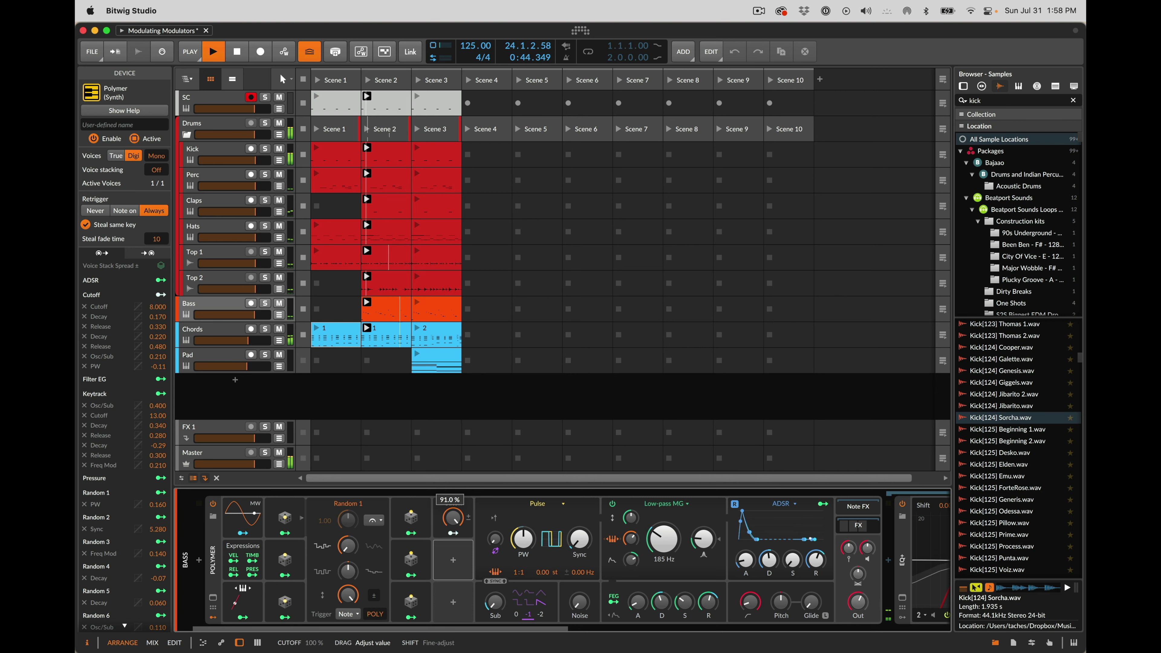
left_click_drag(453, 518, 453, 518)
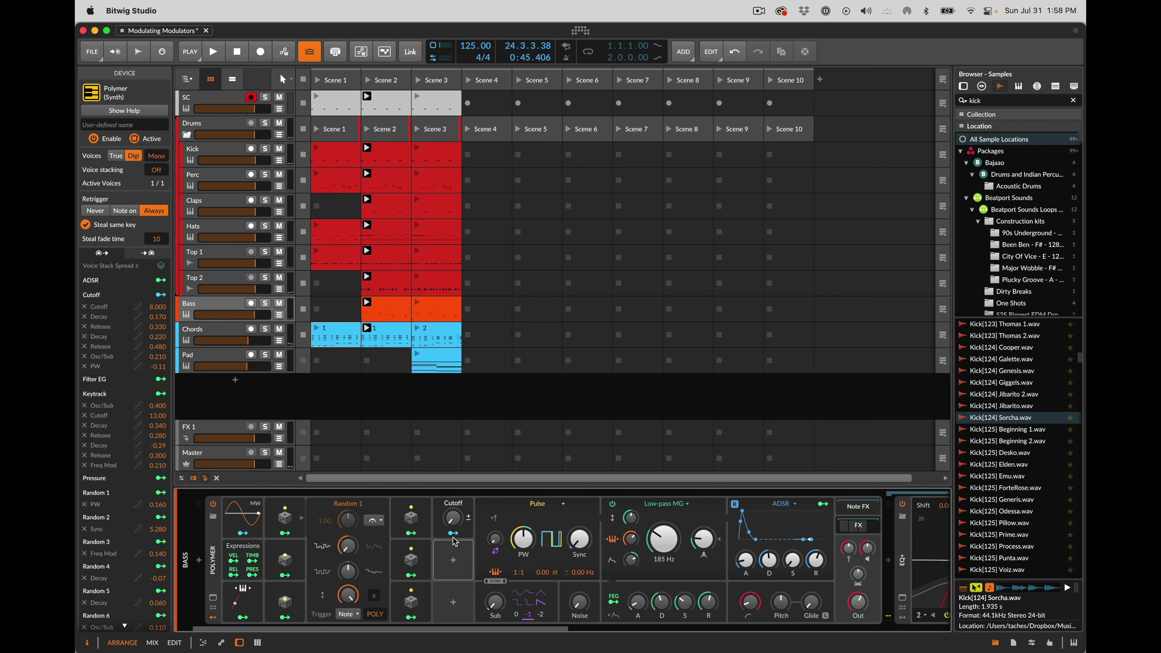
- Add a Steps modulator to the Polymer and map it to the Cutoff macro with an amount of 1.000
left_click(454, 563)
type("st")
key("Down")
key("Return")
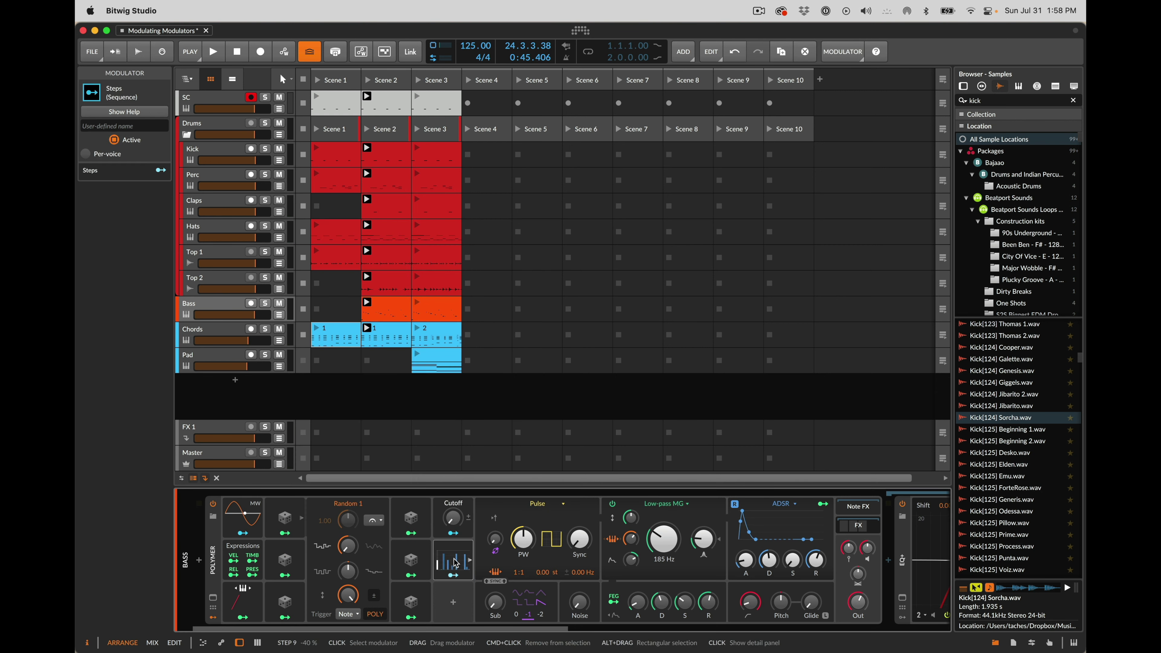
left_click(454, 577)
left_click_drag(453, 519, 453, 476)
left_click(453, 575)
- Clear all steps of the 16-step Steps sequence except the tall fourth one, increase its smoothing and set its amount to 65%
left_click(469, 560)
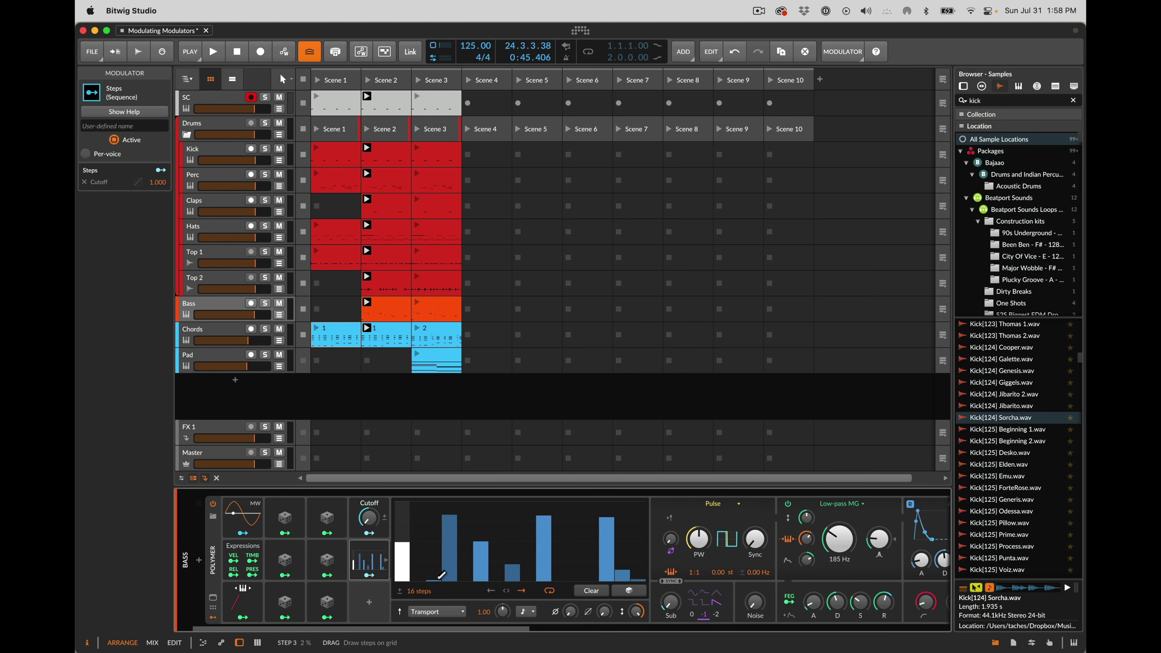
left_click_drag(400, 580, 623, 581)
key("space")
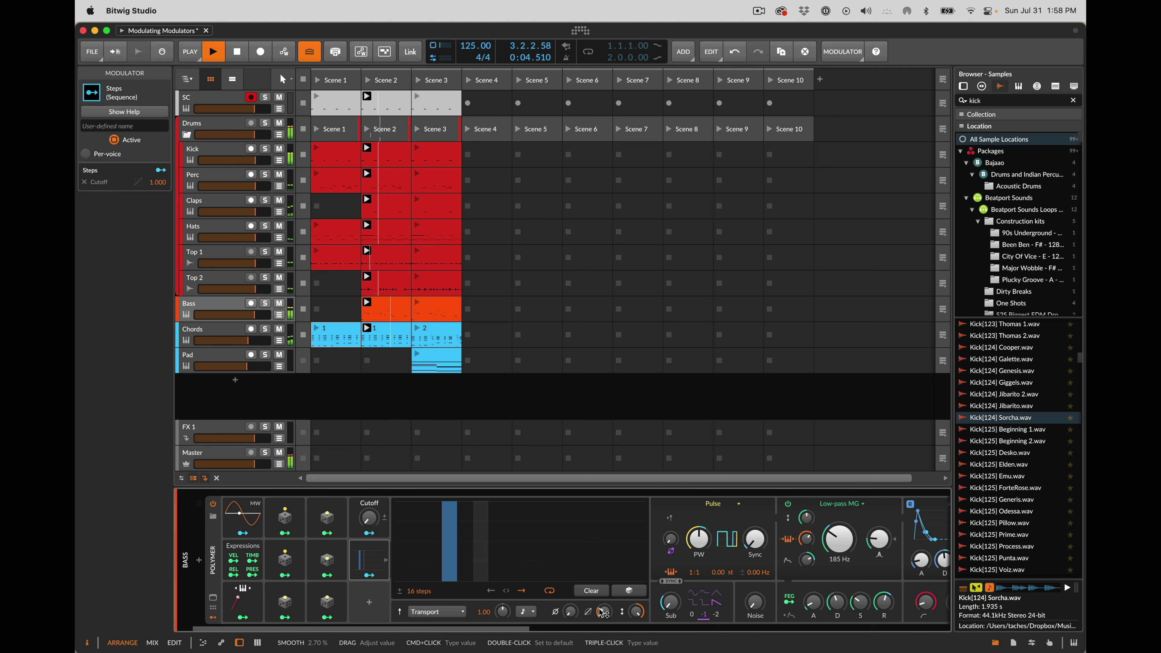
left_click_drag(604, 611, 604, 593)
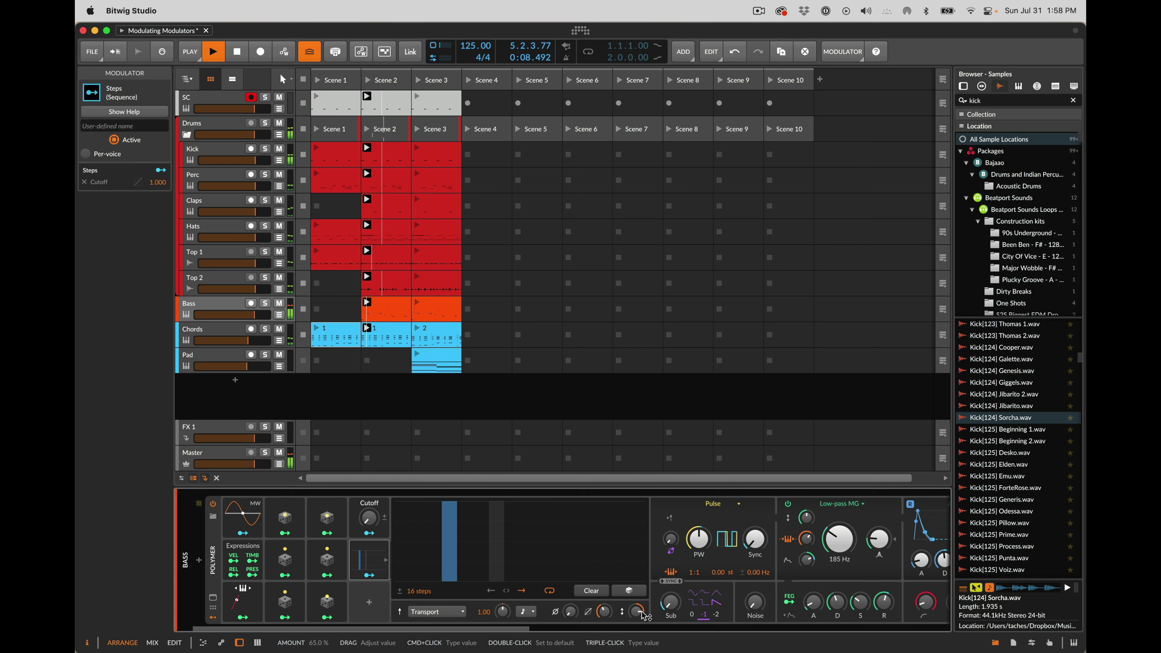
- Adjust Keytrack's modulation of the filter's cutoff modulation amount while the pattern plays
left_click(369, 533)
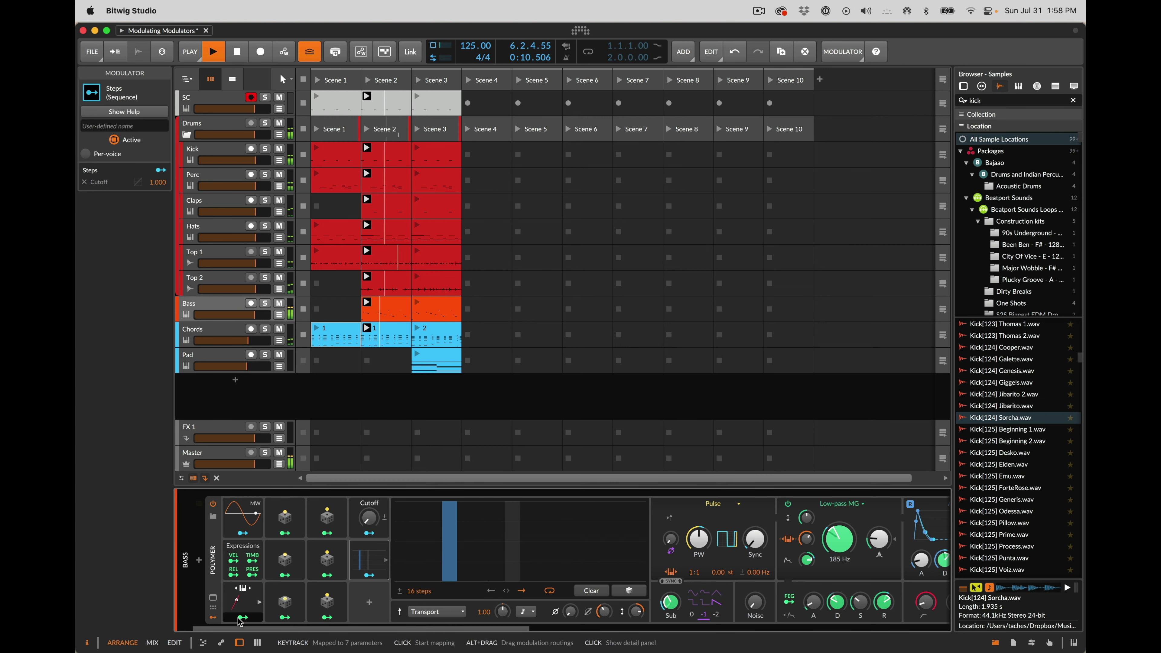
left_click(840, 539)
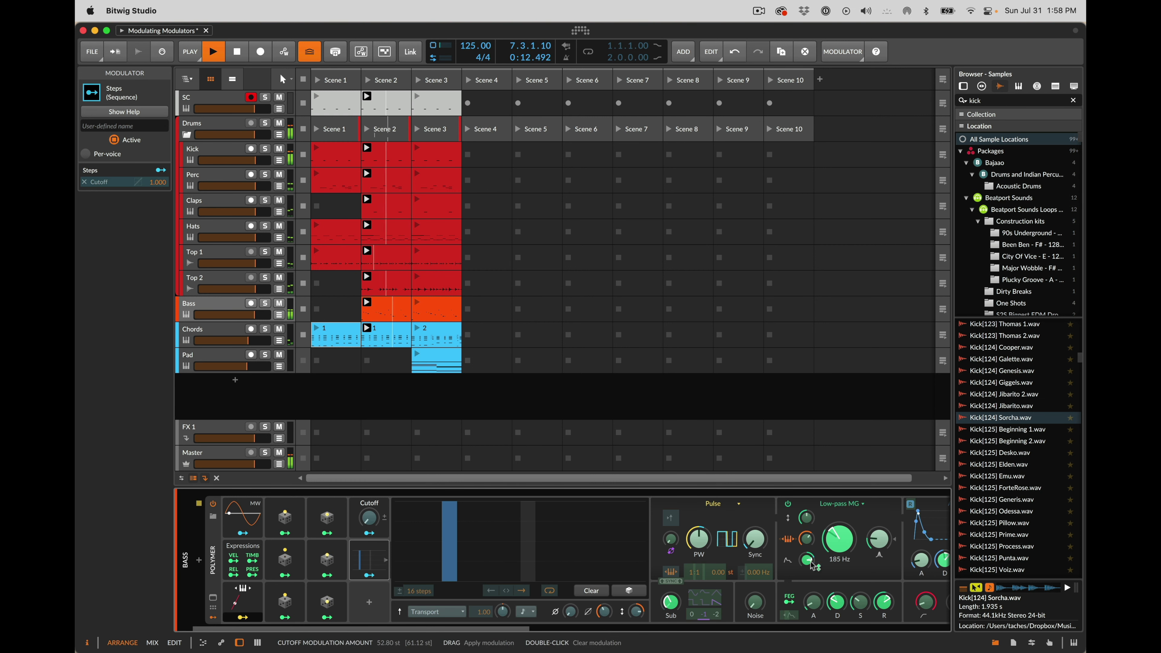
left_click_drag(806, 560, 807, 567)
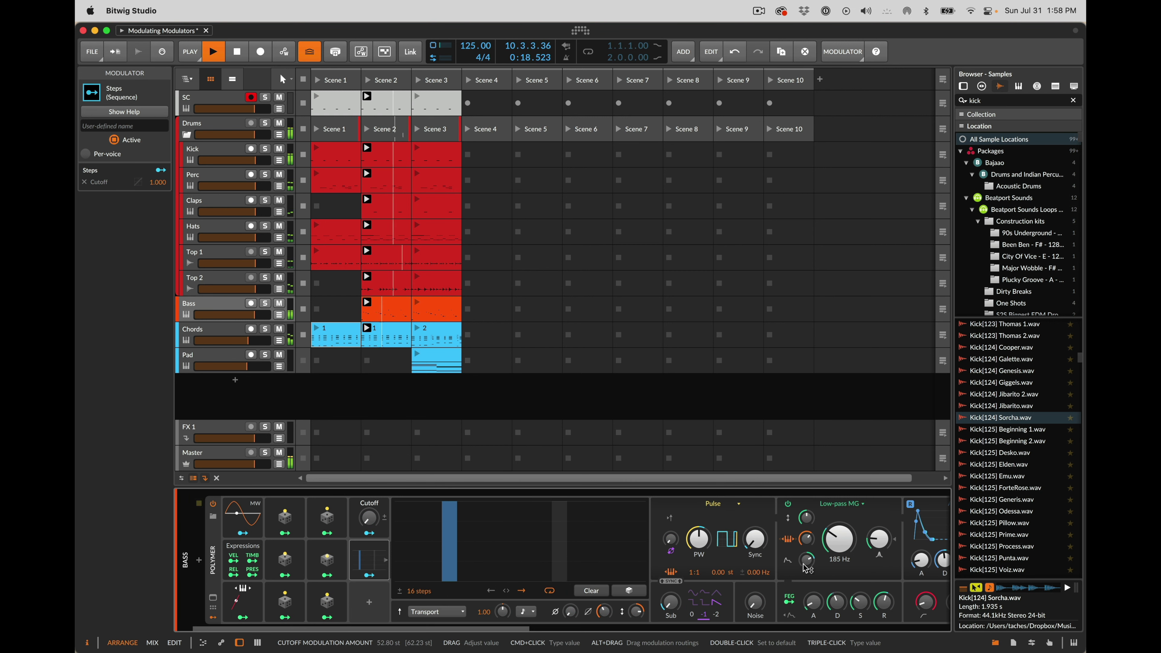
key("space")
- Add an LFO modulator with its rate timebase set to a note value and its trigger mode set to Sync
left_click(370, 603)
type("lfo")
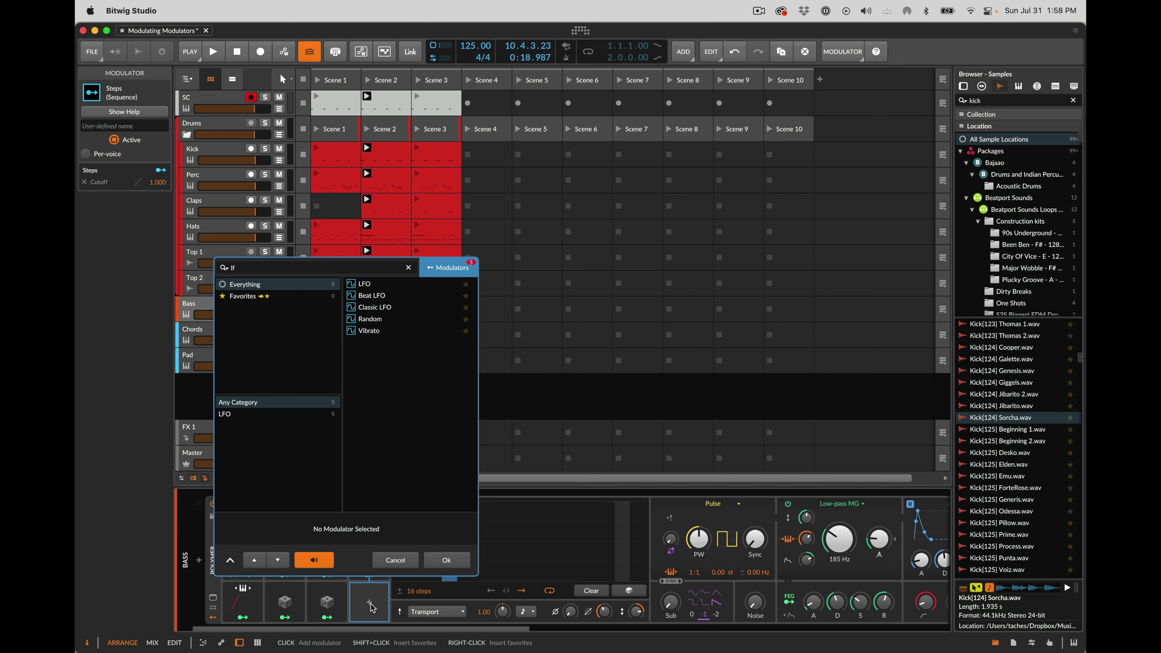
key("Return")
left_click(373, 609)
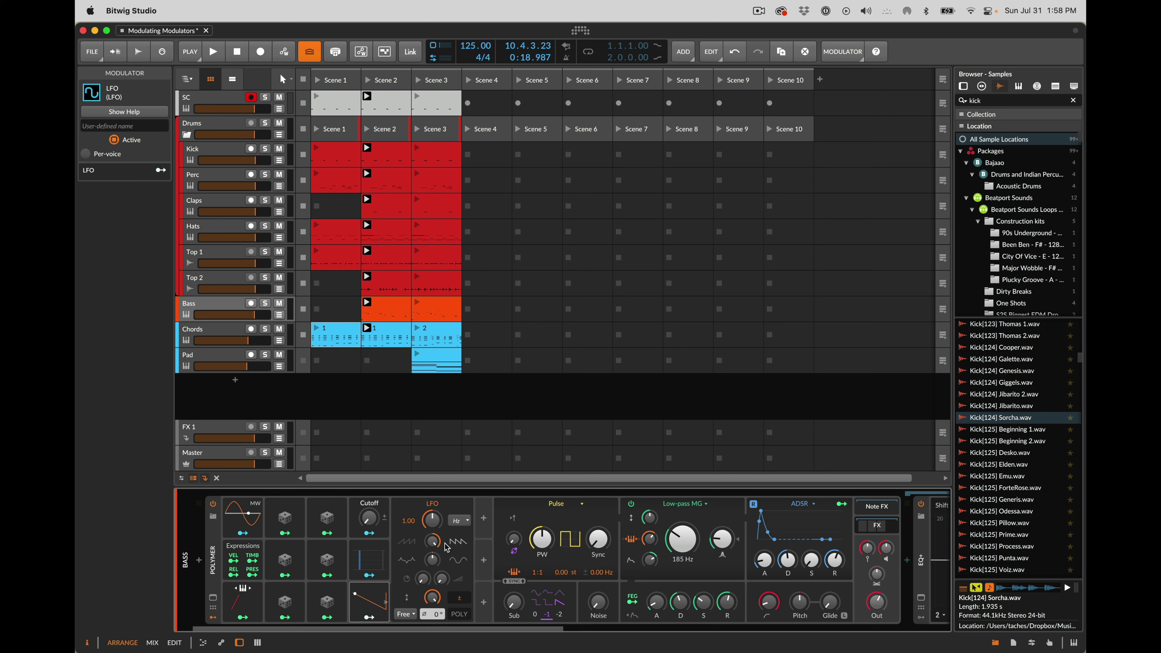
left_click(459, 520)
left_click(483, 362)
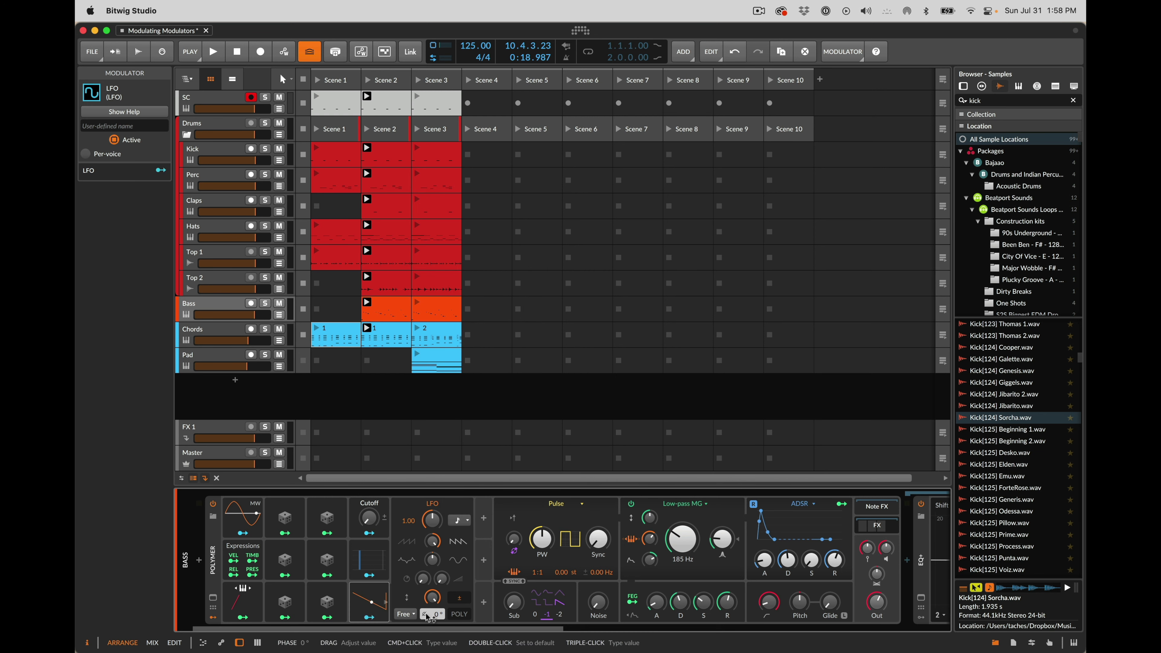
left_click(405, 614)
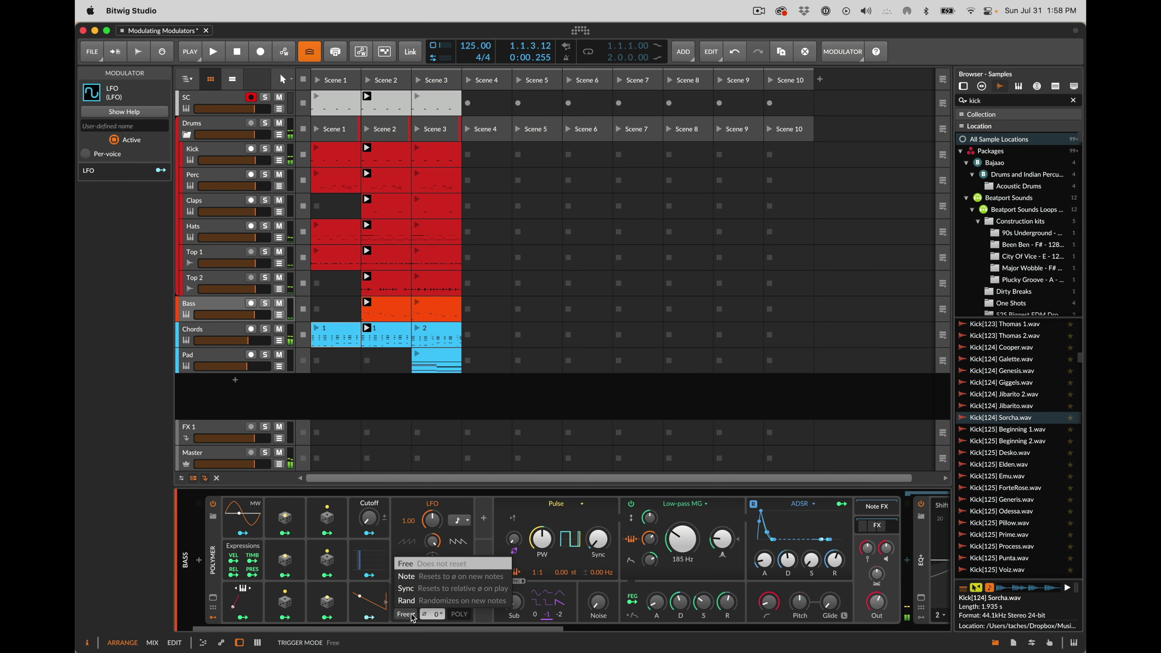
left_click(411, 594)
- Map the LFO to the pulse width at 0.170 while listening to the soloed Bass track
left_click(369, 617)
key("space")
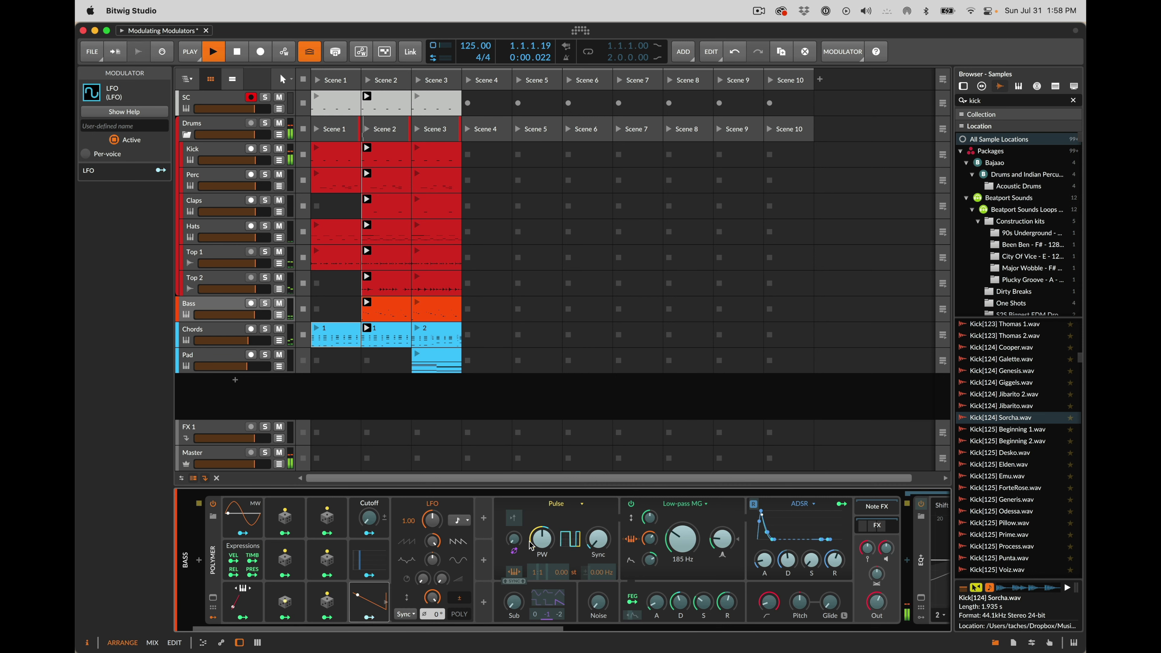
left_click_drag(542, 540, 542, 531)
left_click(266, 304)
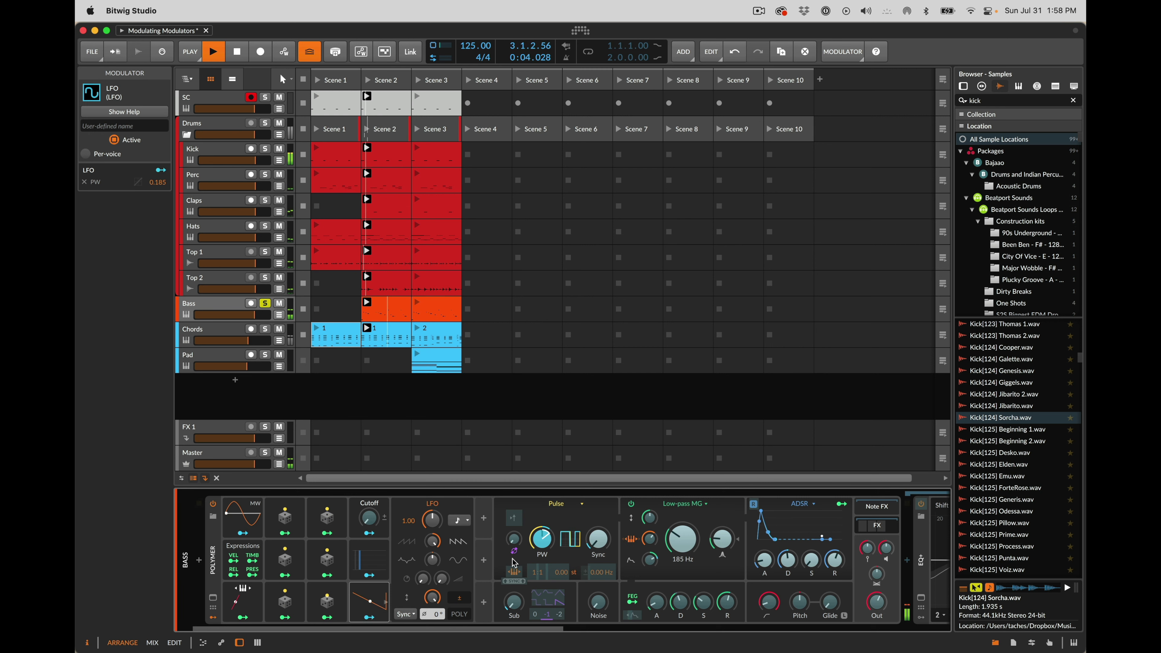
left_click_drag(534, 542, 535, 543)
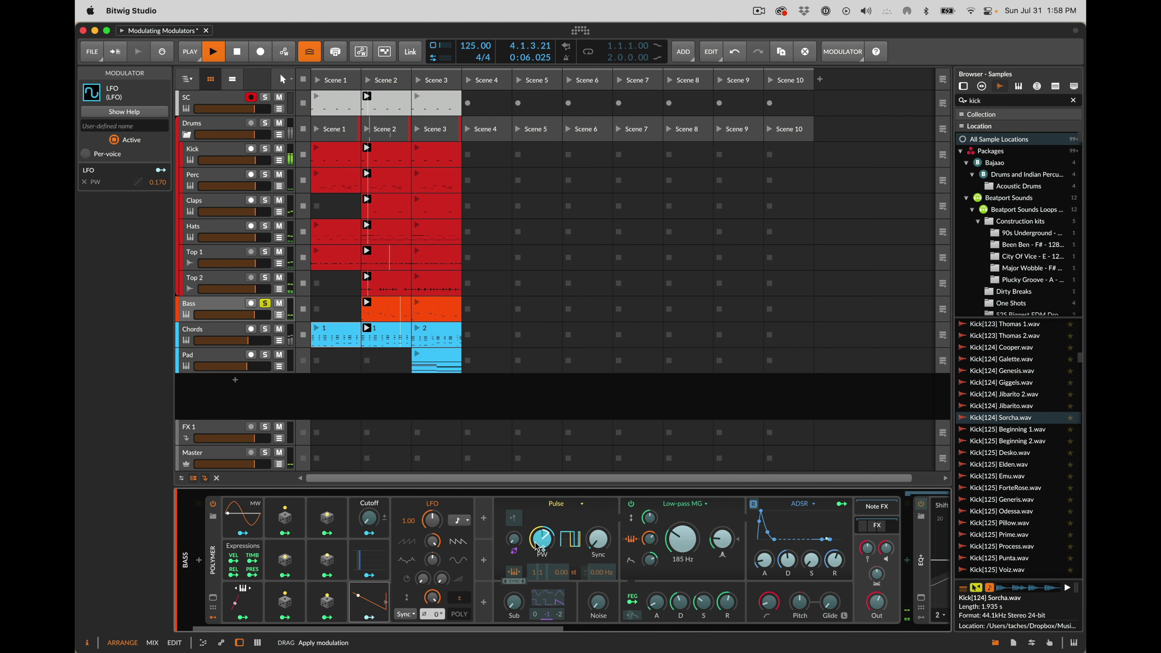
left_click(371, 618)
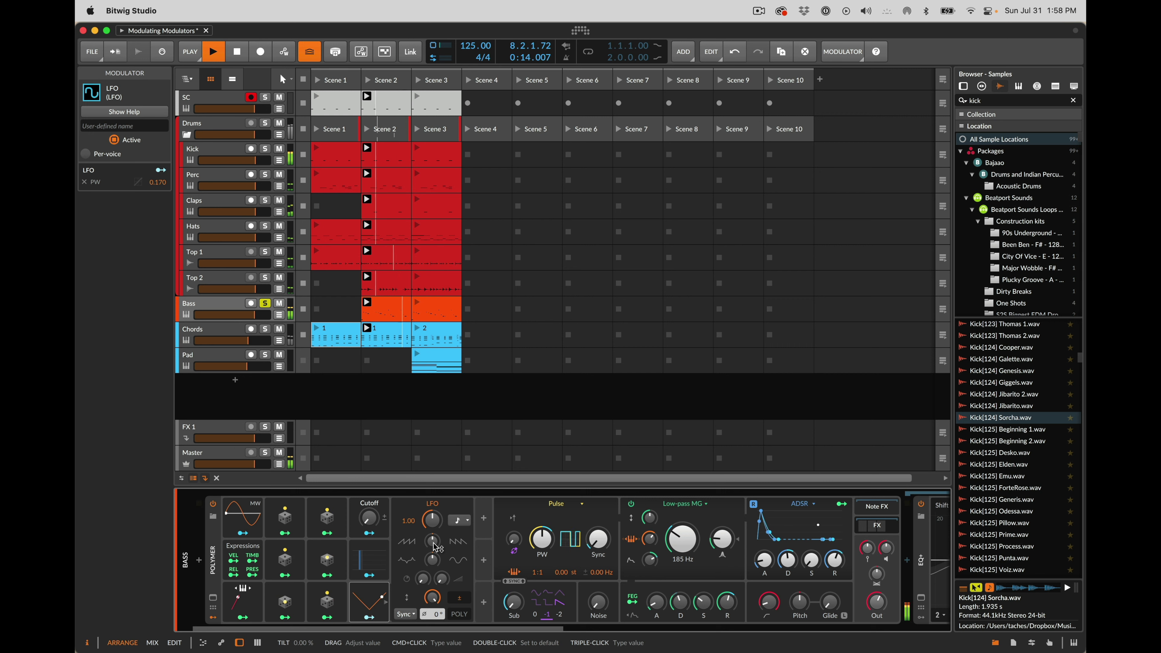
- Reshape the LFO waveform by setting its tilt to 100% and raising its curve, keeping the amount at 100%
left_click_drag(432, 541, 432, 501)
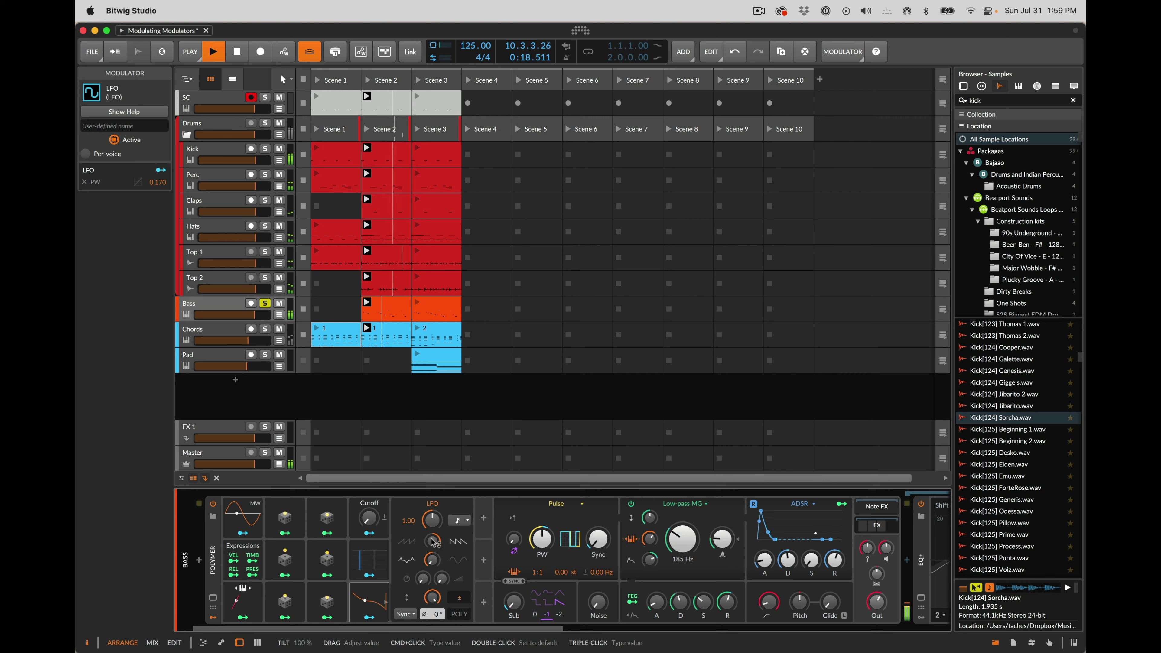
triple_click(433, 559)
left_click_drag(435, 562, 435, 535)
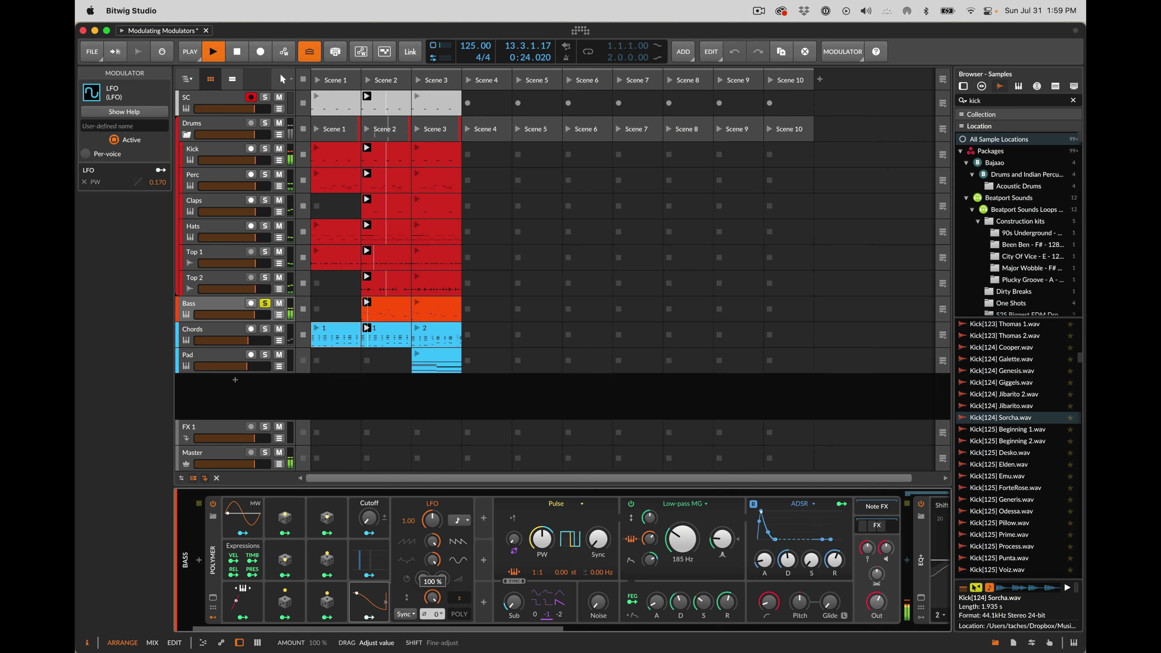
key("space")
- Duplicate the Random 4 modulator and map the copy to the LFO's Amount at -0.42
left_click(321, 578)
left_click(319, 570)
key("super+d")
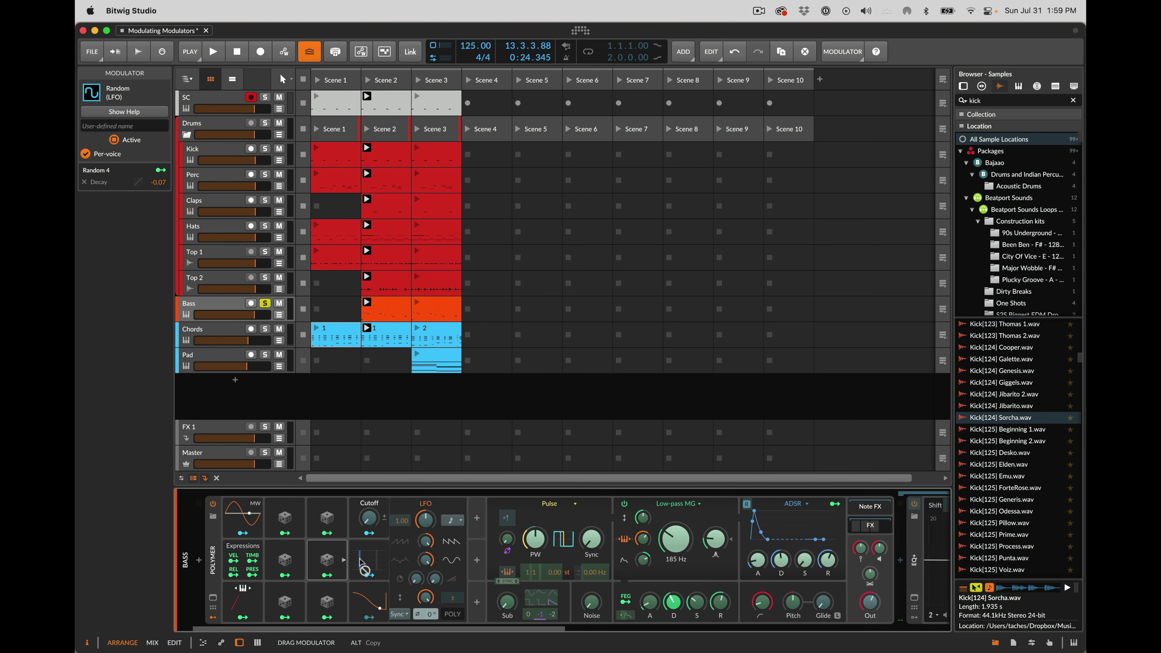
left_click(410, 533)
left_click(361, 592)
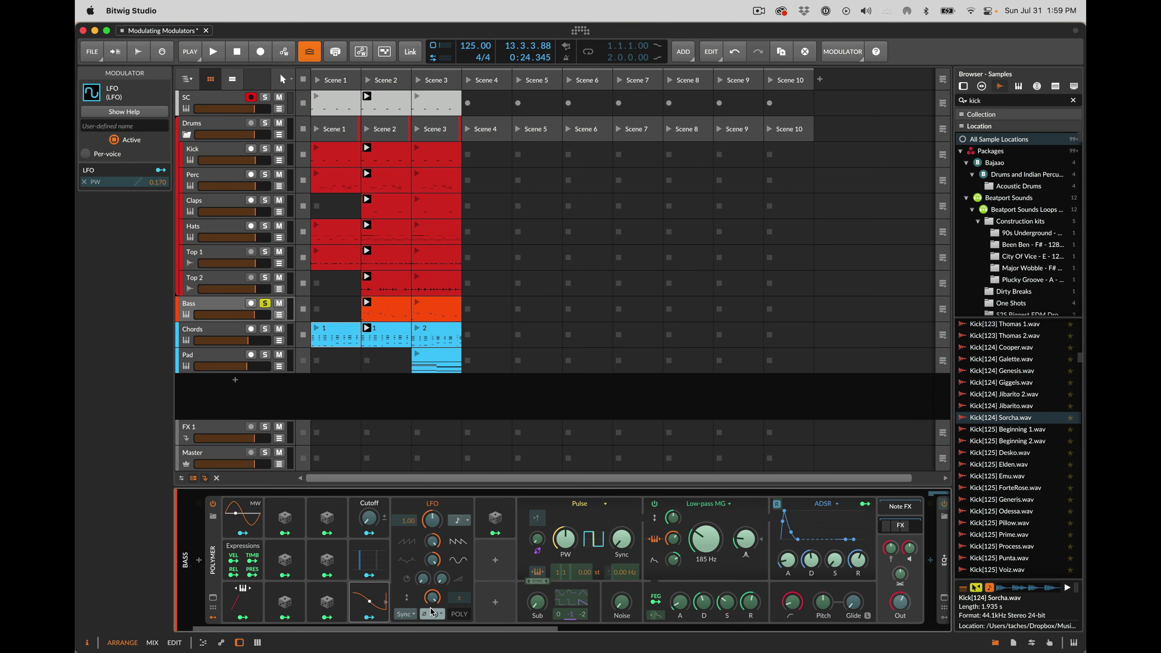
left_click(494, 521)
- Try switching the LFO to per-voice operation during playback, and undo the change
right_click(494, 521)
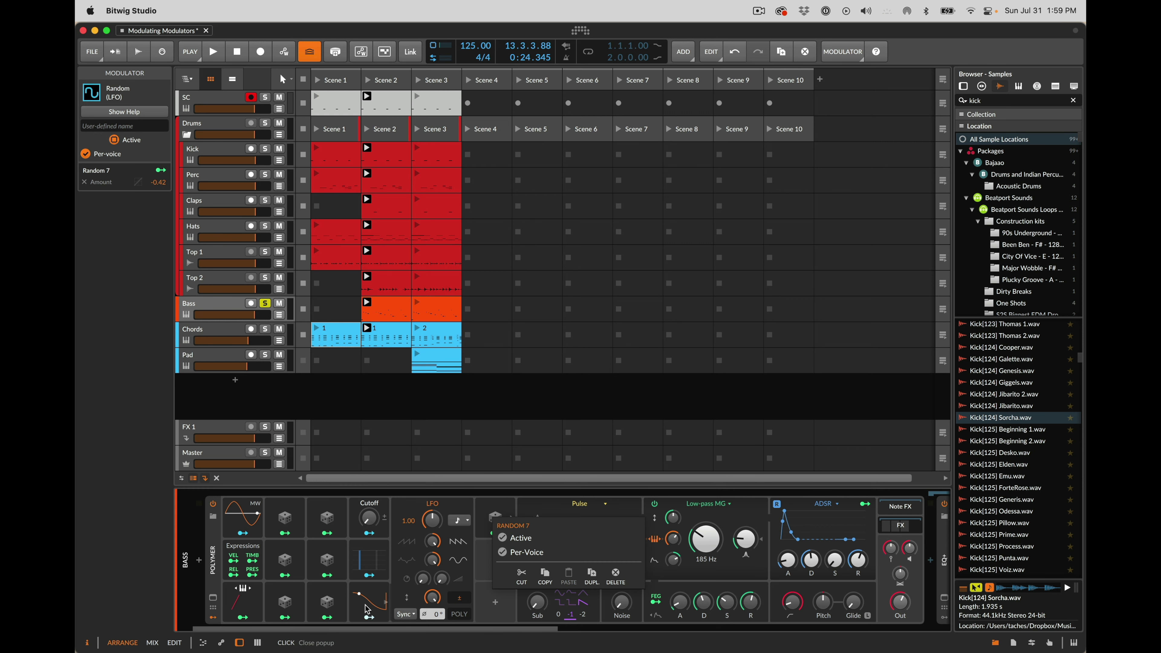
key("Escape")
left_click(386, 618)
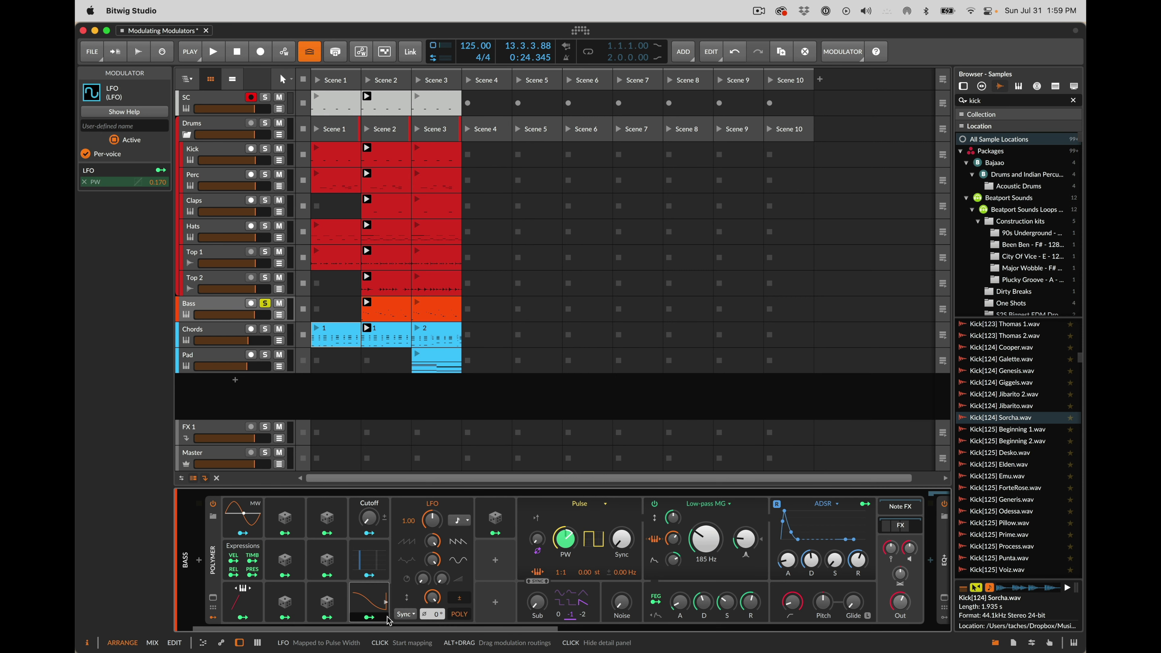
key("space")
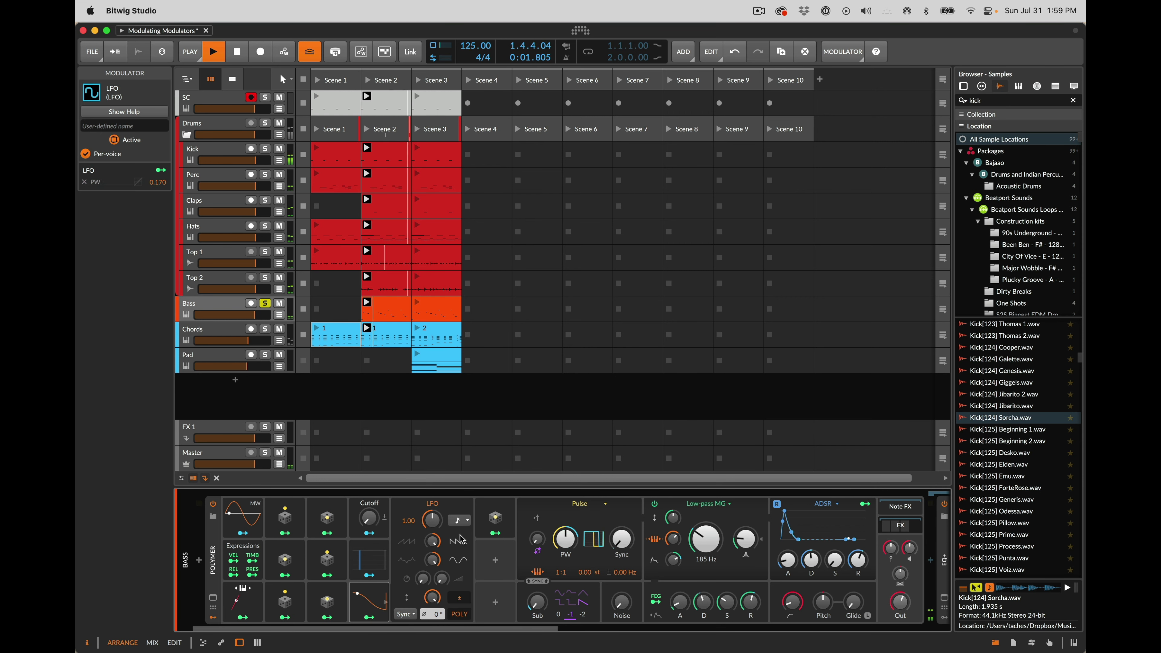
key("super+z")
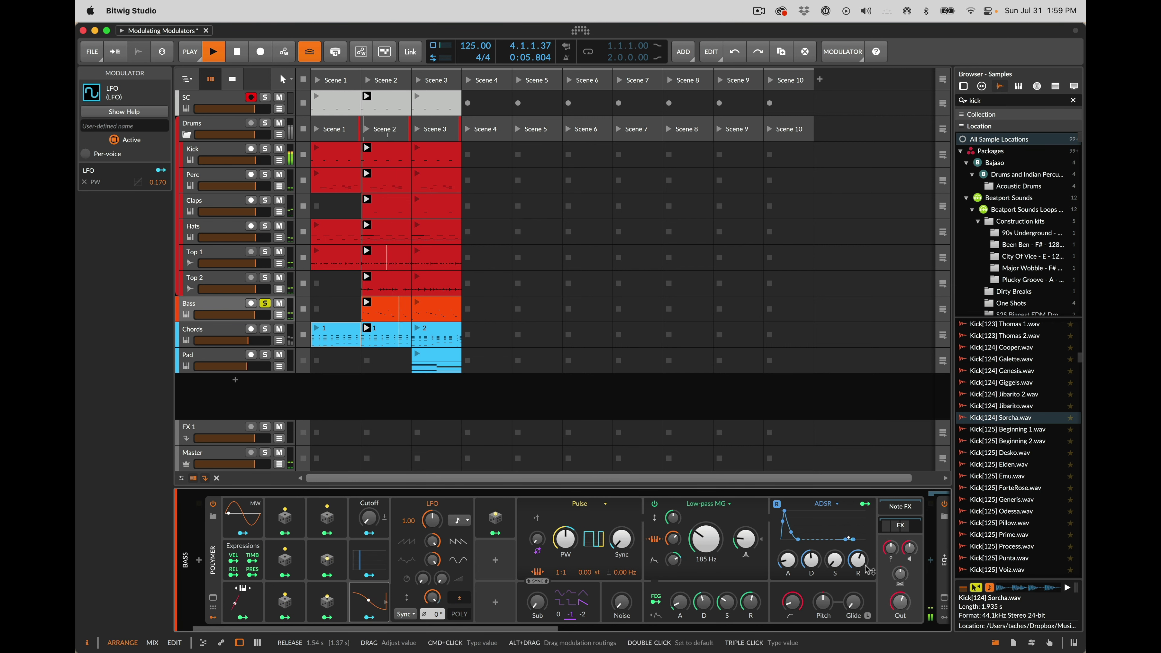
- Unsolo the Bass track and launch Scene 2 to play the modulated bass with the full mix
left_click_drag(862, 556, 864, 559)
key("space")
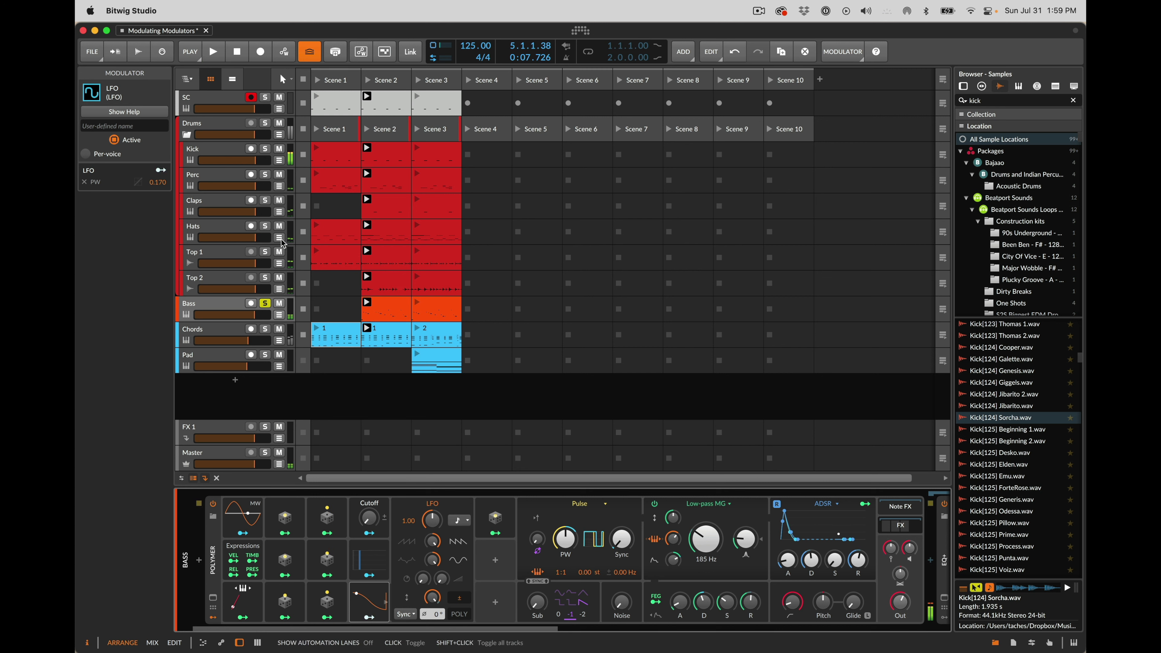
left_click(265, 303)
left_click(369, 83)
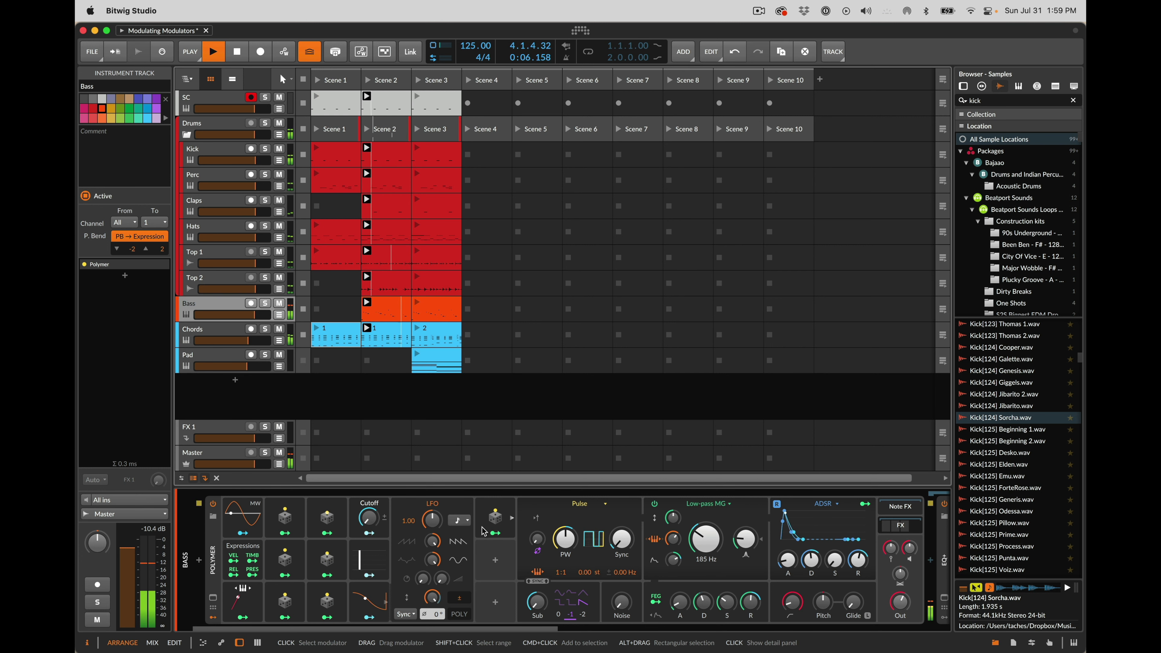
key("space")
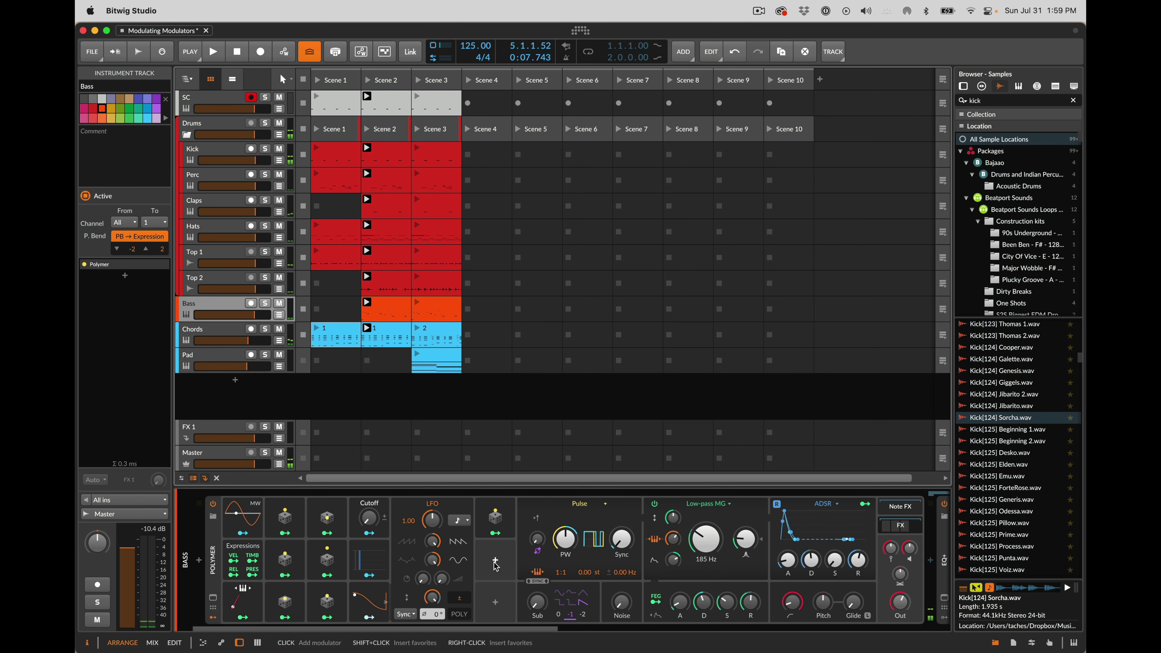
left_click(495, 563)
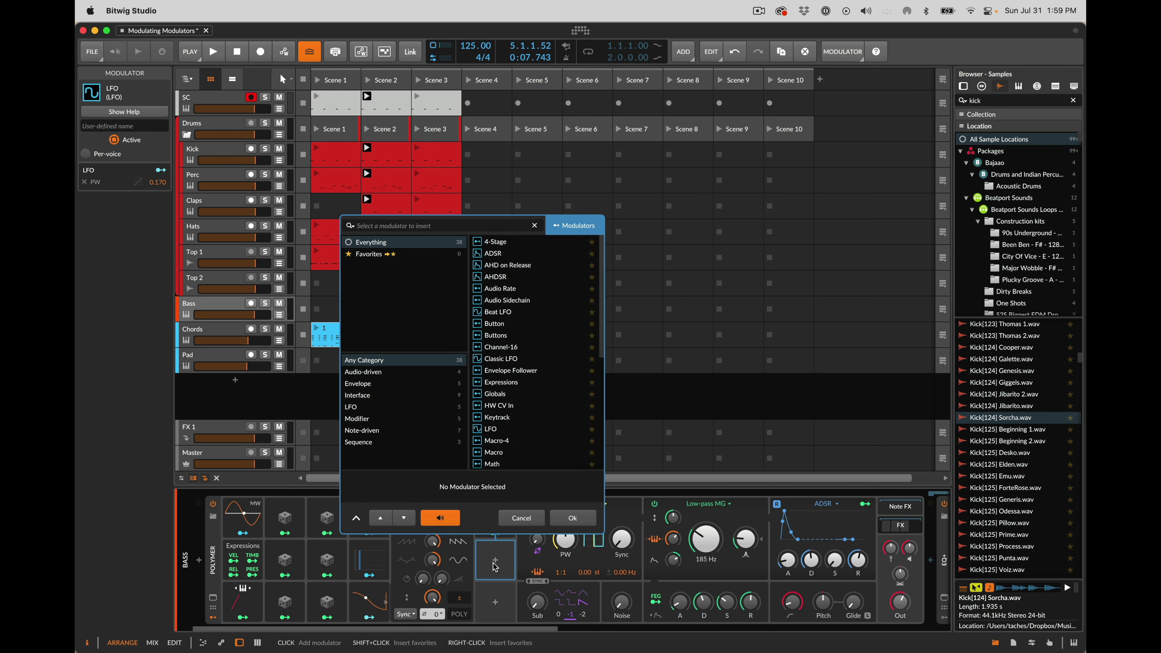
type("lfo")
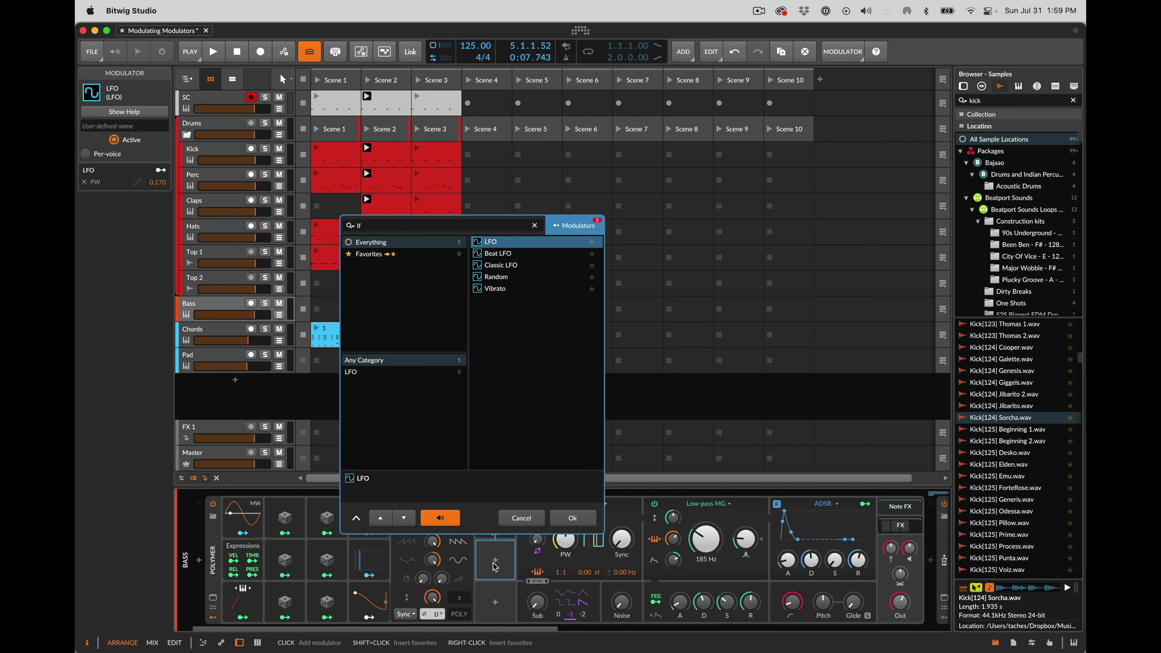
key("Return")
key("super+z")
- Add a Note Counter modulator to the Bass track's Polymer
left_click(497, 561)
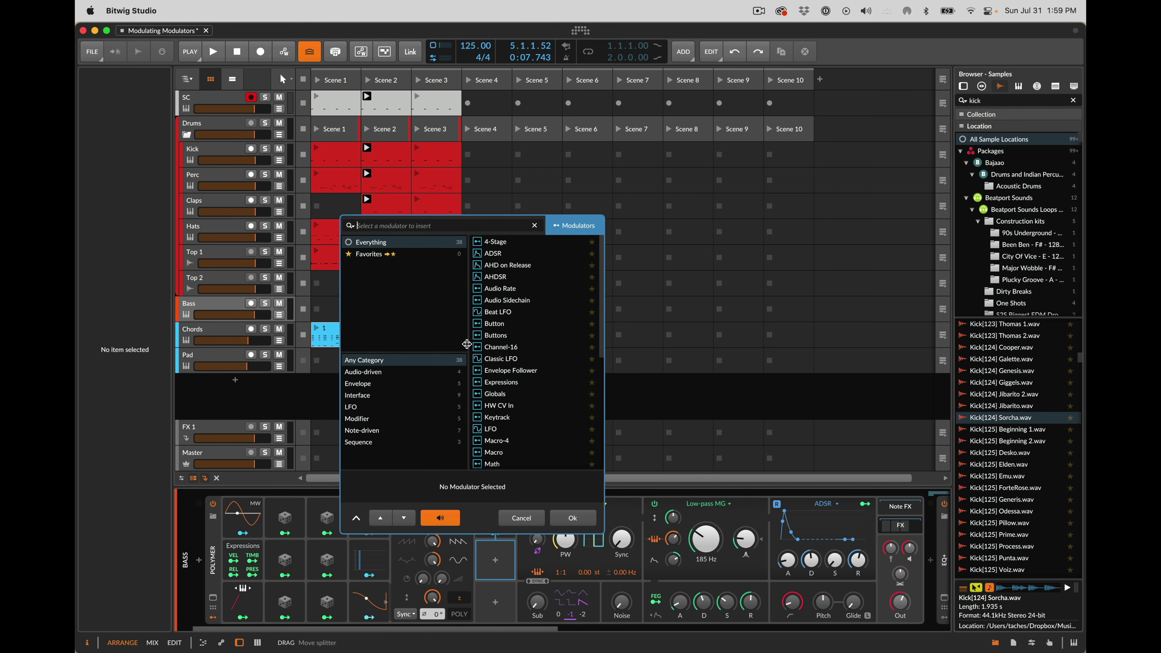
type("note c")
key("Return")
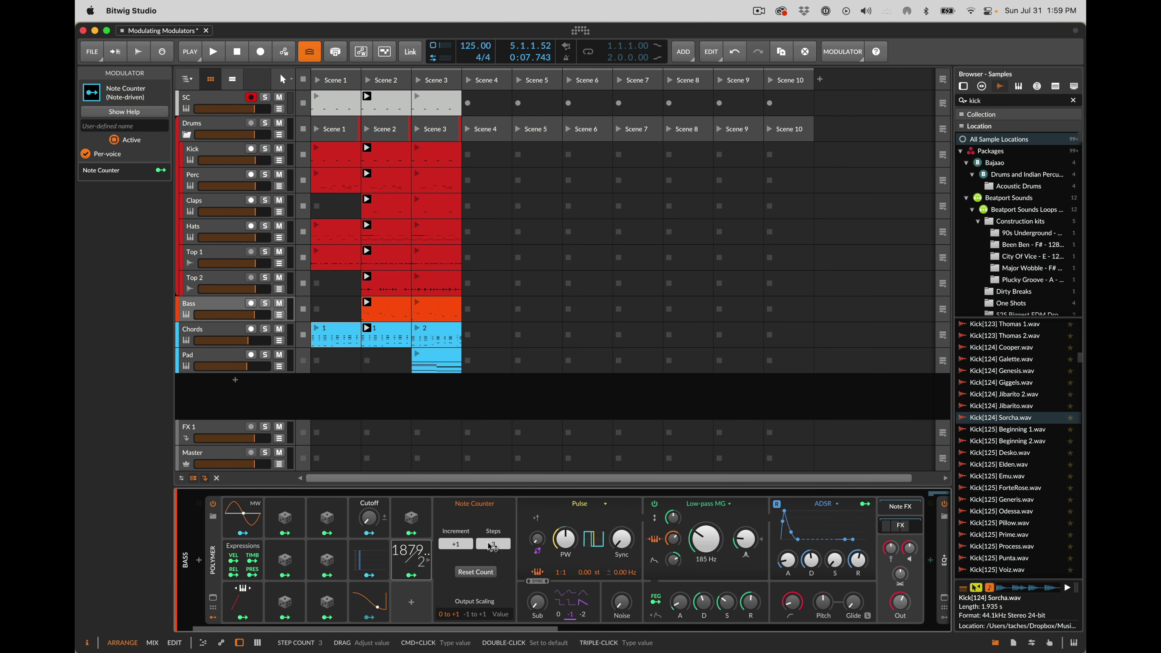
- Try mapping the Note Counter to the Polymer's Glide time at 0.345 and start playback
left_click(411, 575)
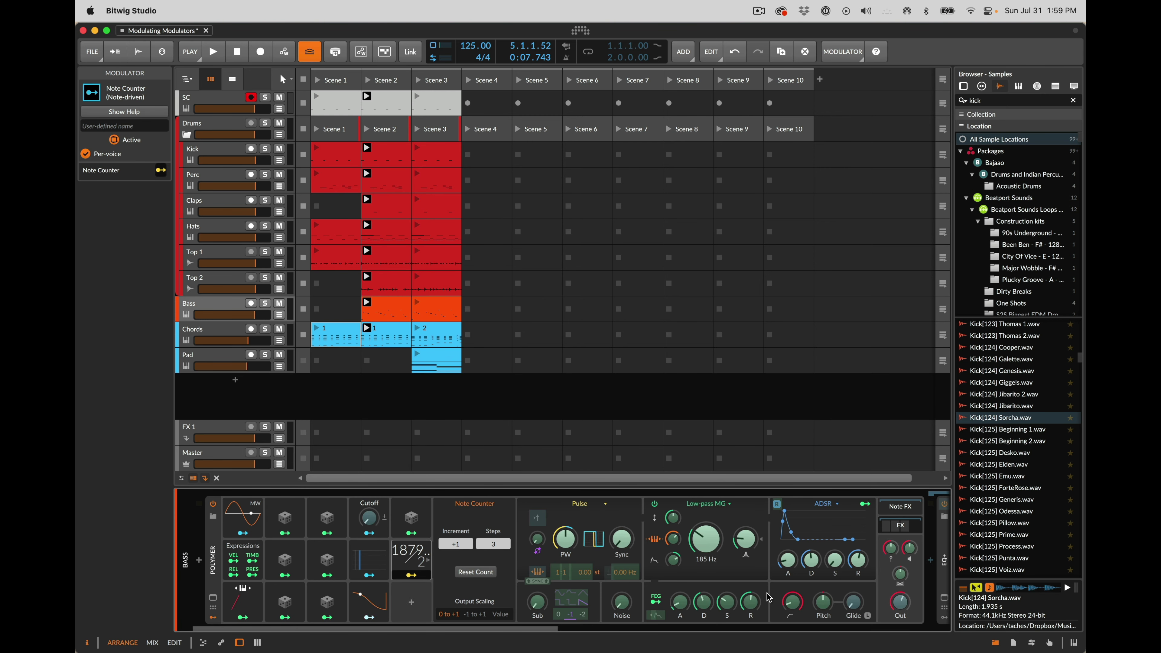
left_click(856, 608)
left_click_drag(856, 609, 856, 606)
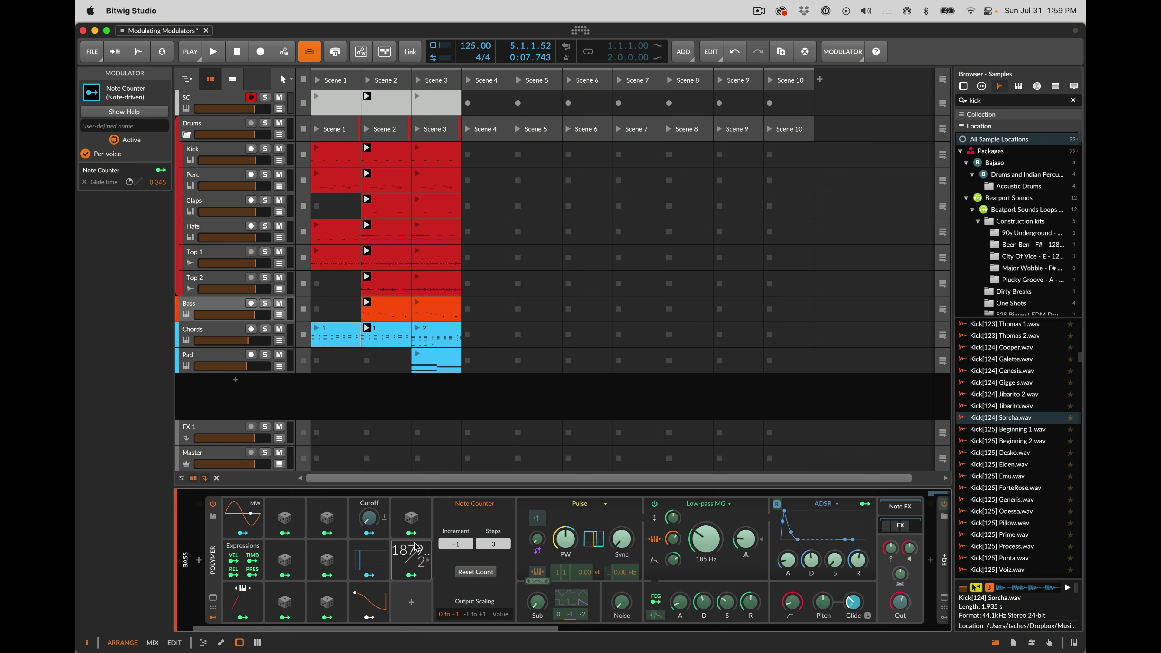
left_click(412, 575)
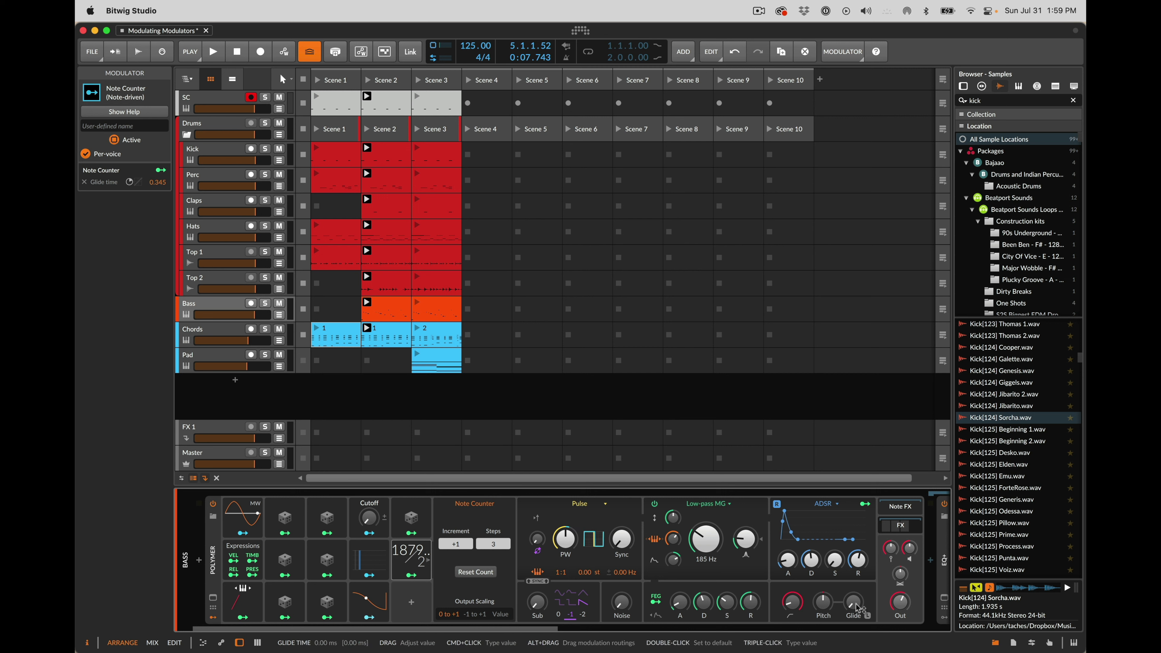
key("space")
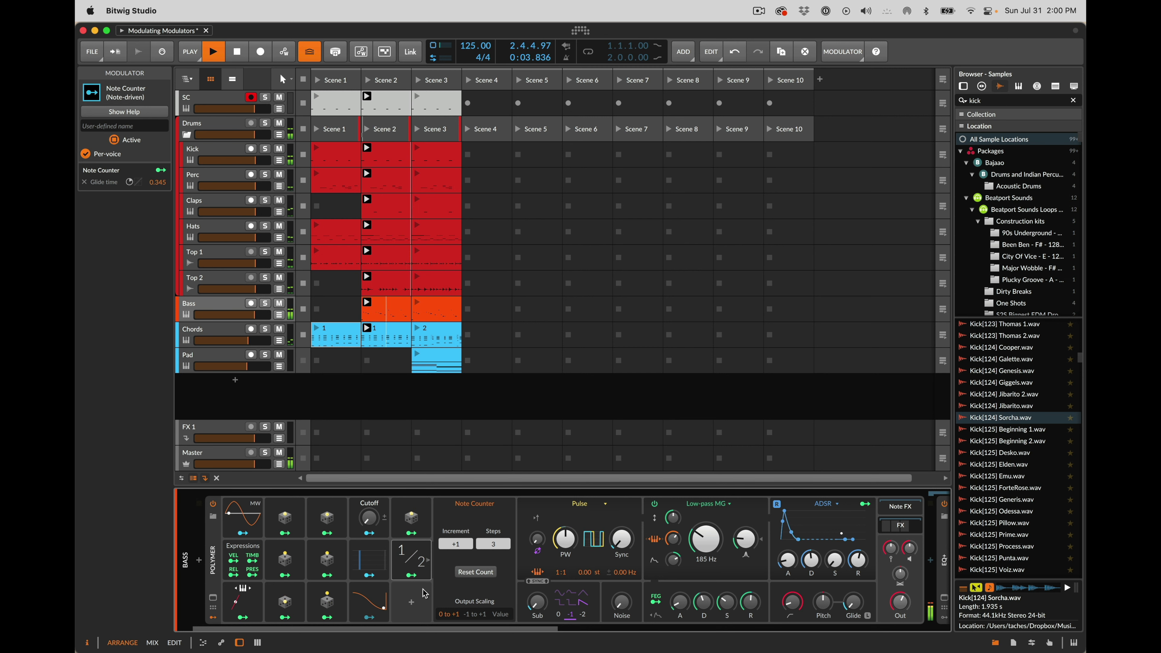
- Try a Glide time modulation of 0.375 with the Glide mode toggle switched during playback, and clear the Glide mapping
left_click(411, 576)
mouse_move(854, 603)
left_mouse_down()
mouse_move(853, 584)
mouse_move(854, 601)
left_mouse_up()
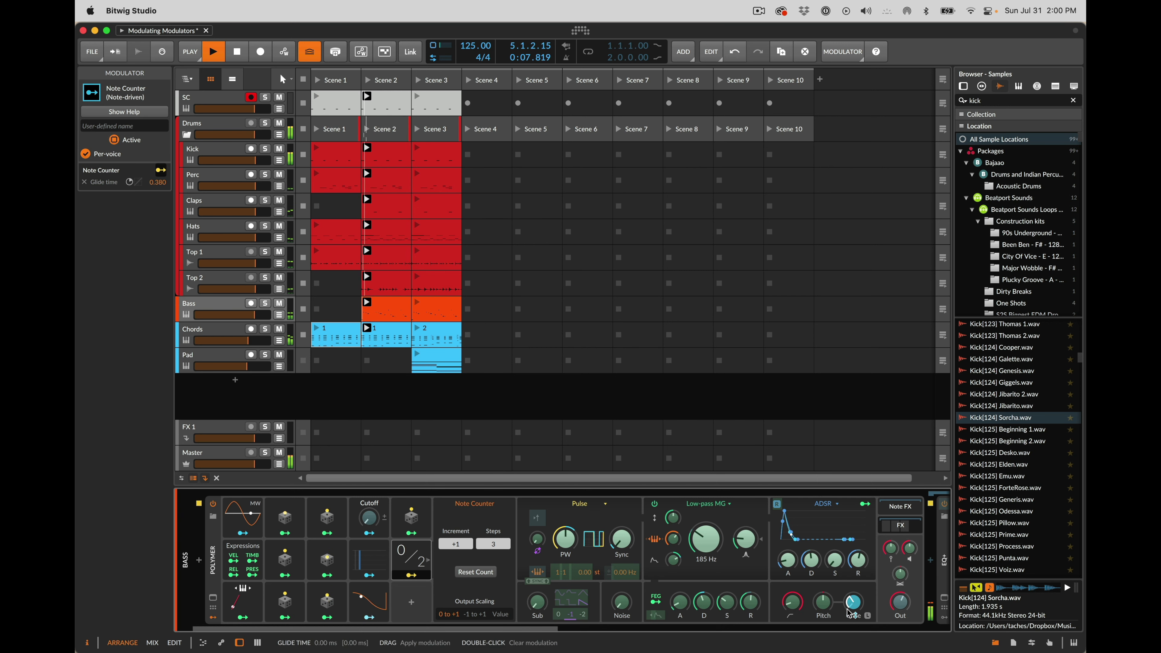
key("space")
left_click(868, 616)
key("space")
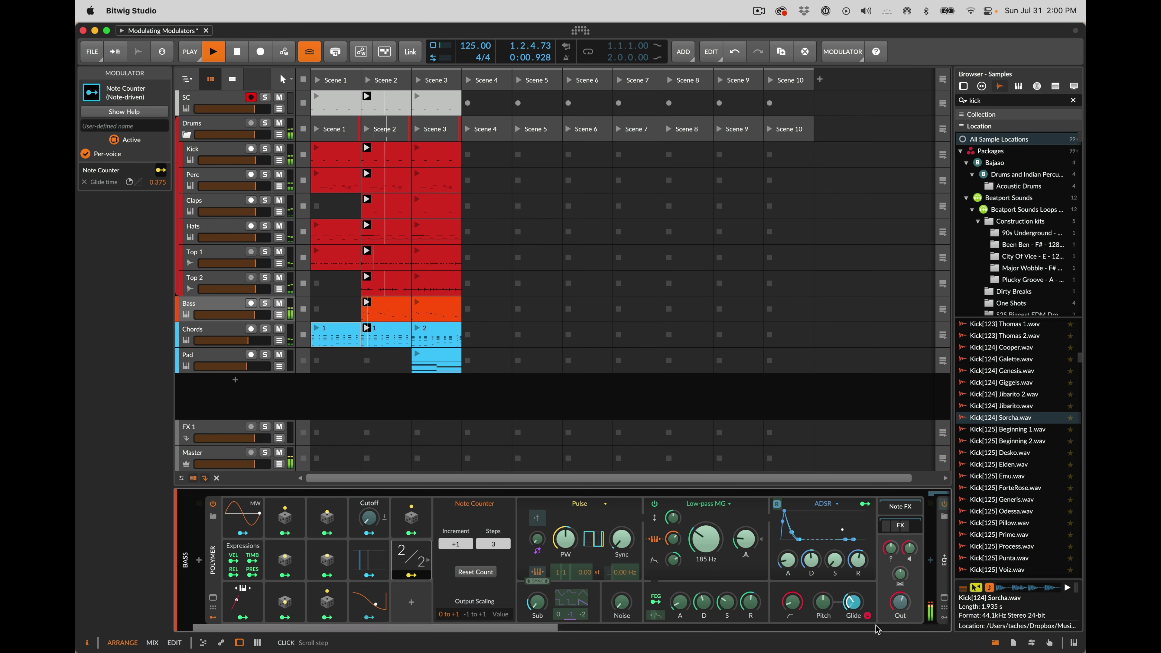
double_click(854, 607)
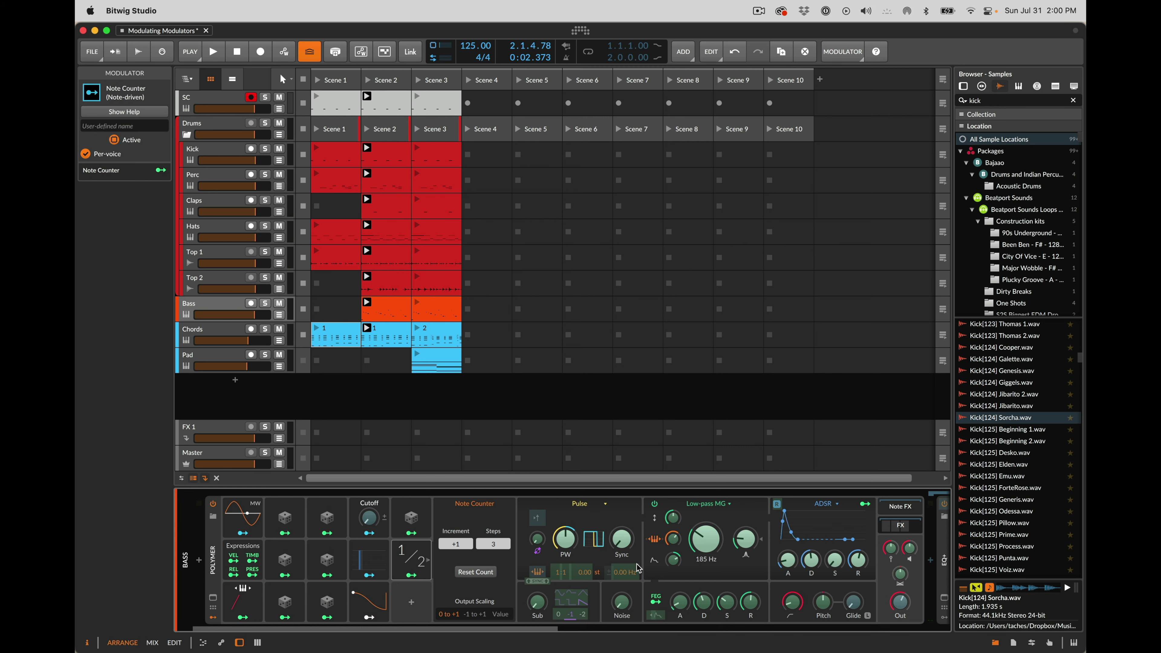
- Map the Note Counter to Noise at 0.090 and to Sync at 7.440, and play the result
left_click_drag(622, 603, 621, 597)
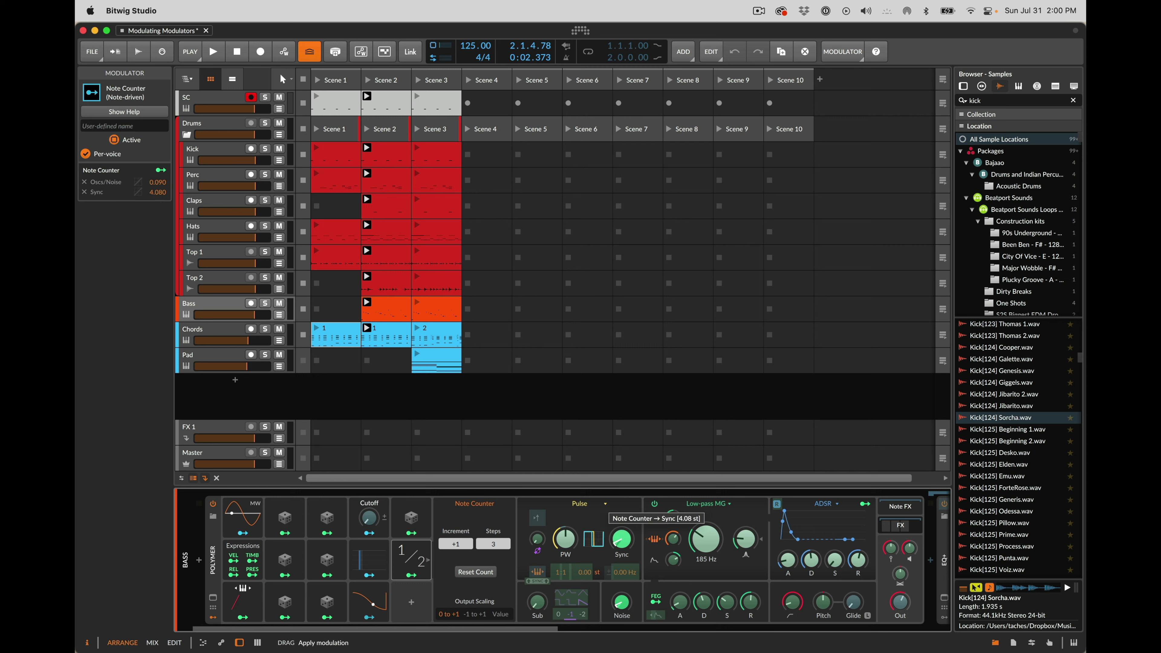
left_click_drag(622, 542, 621, 536)
key("space")
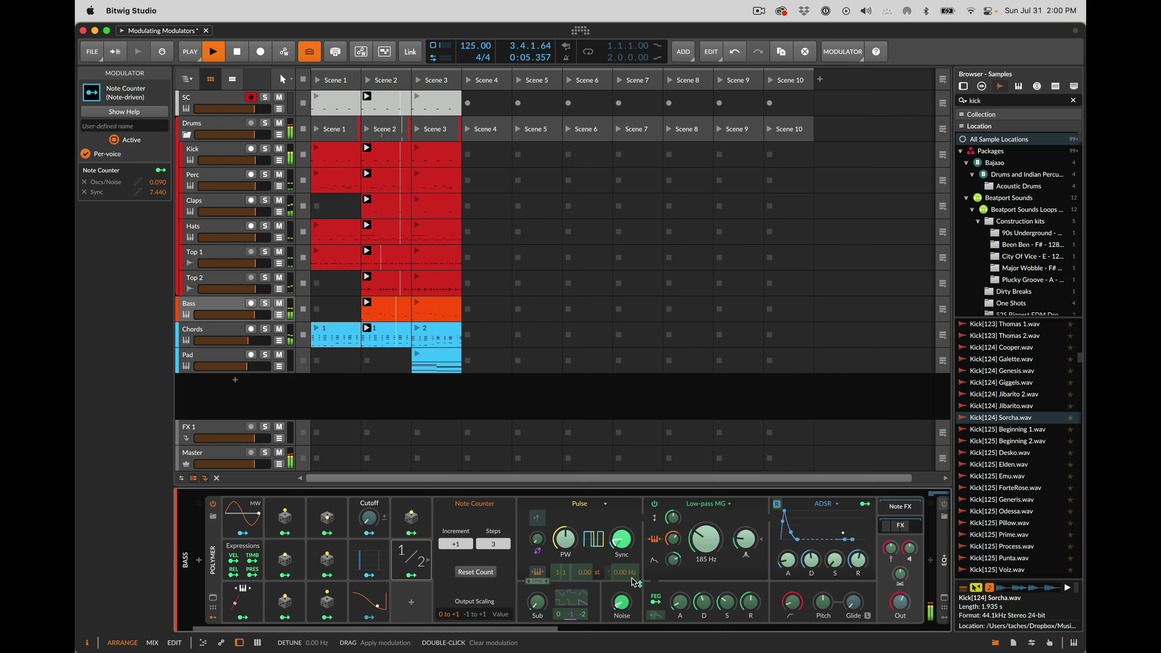
left_click(411, 575)
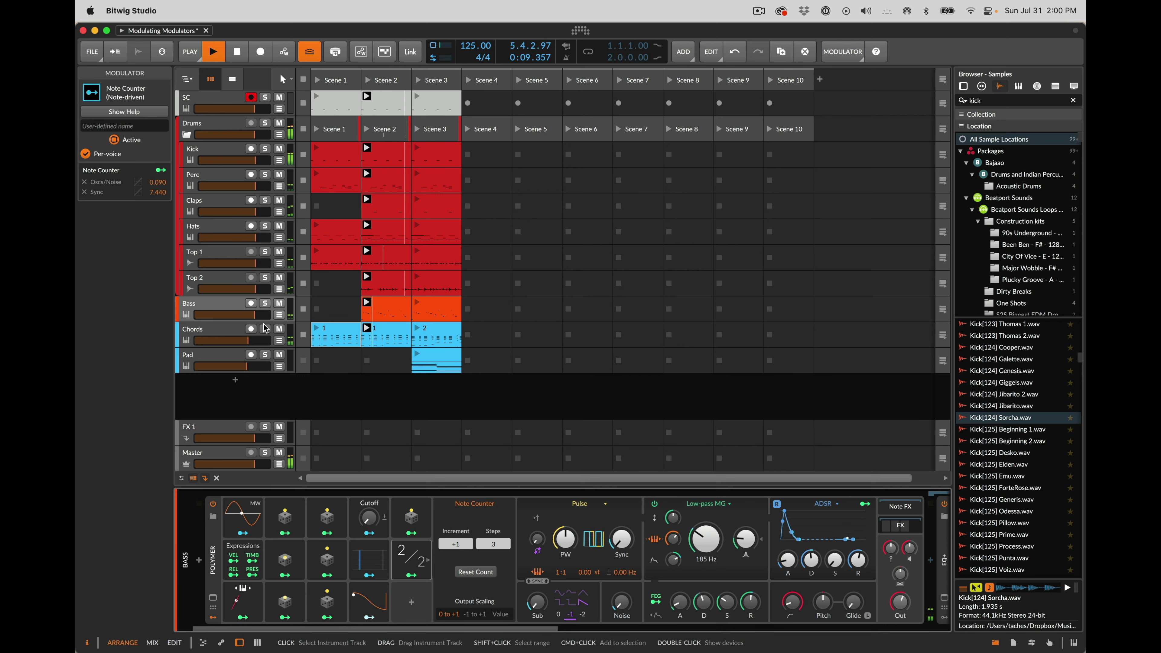
- Launch Scene 3 and solo the Pad track to hear the pad on its own
key("space")
left_click(417, 80)
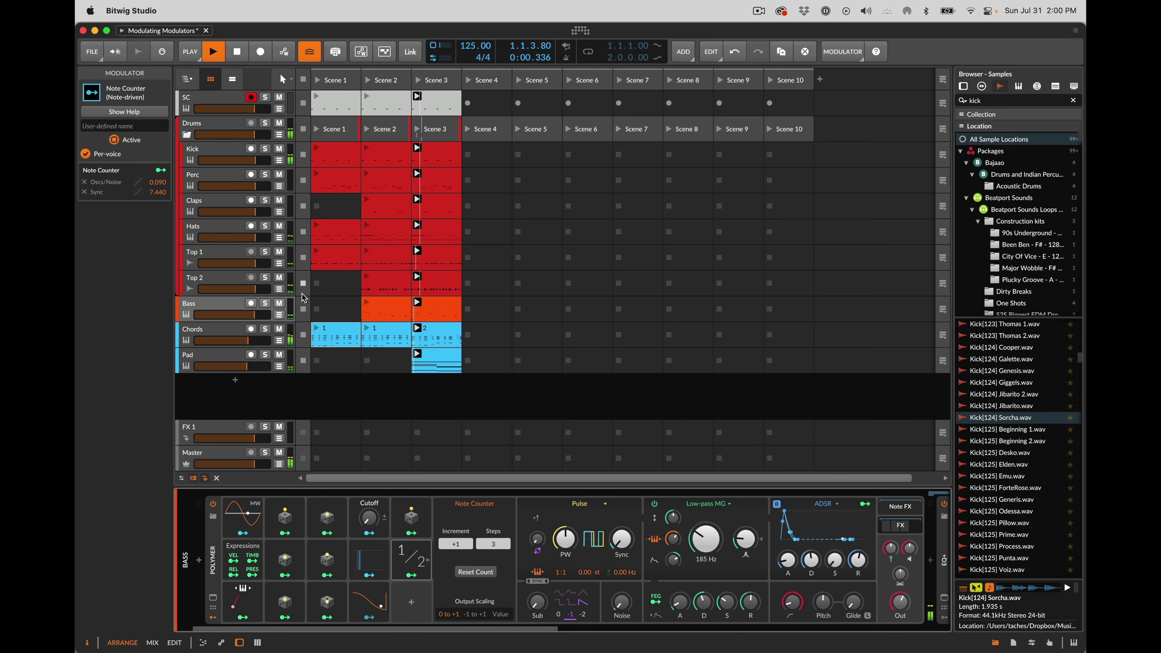
left_click(265, 356)
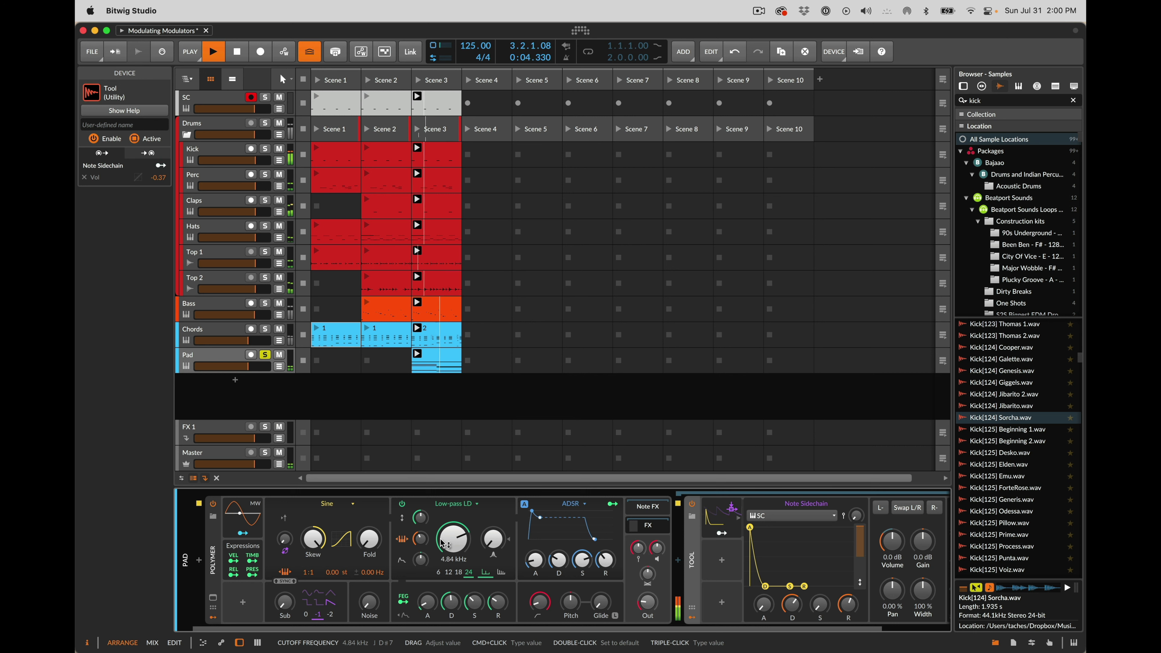
key("space")
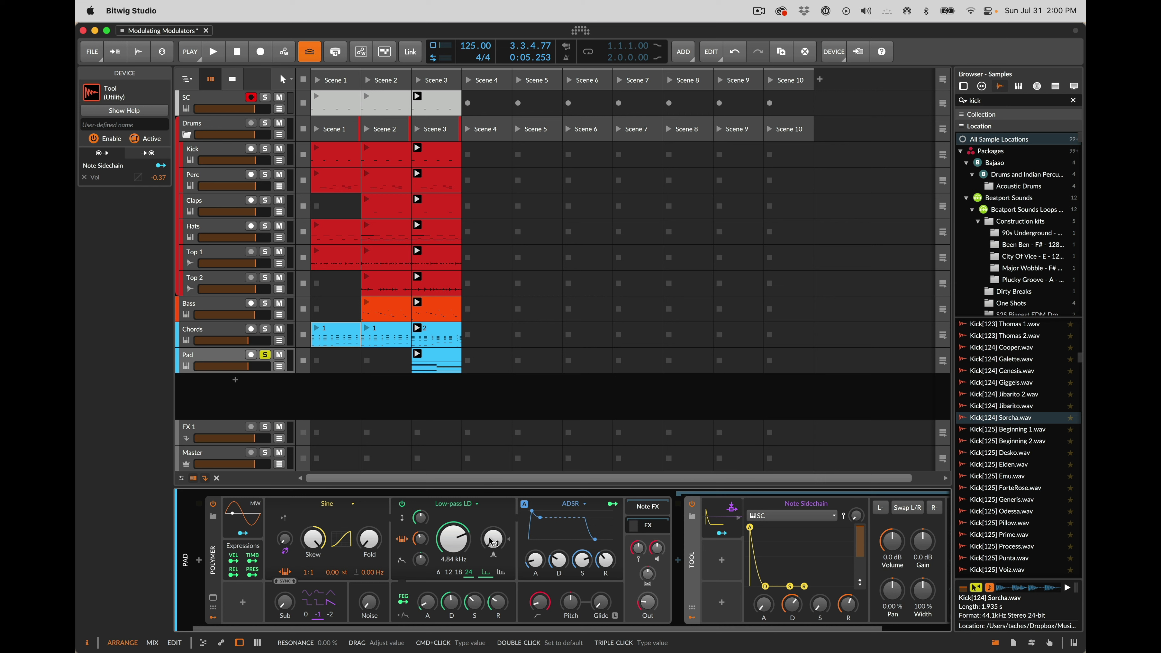
- Lower the Pad Polymer's filter cutoff to 269 Hz during playback
key("space")
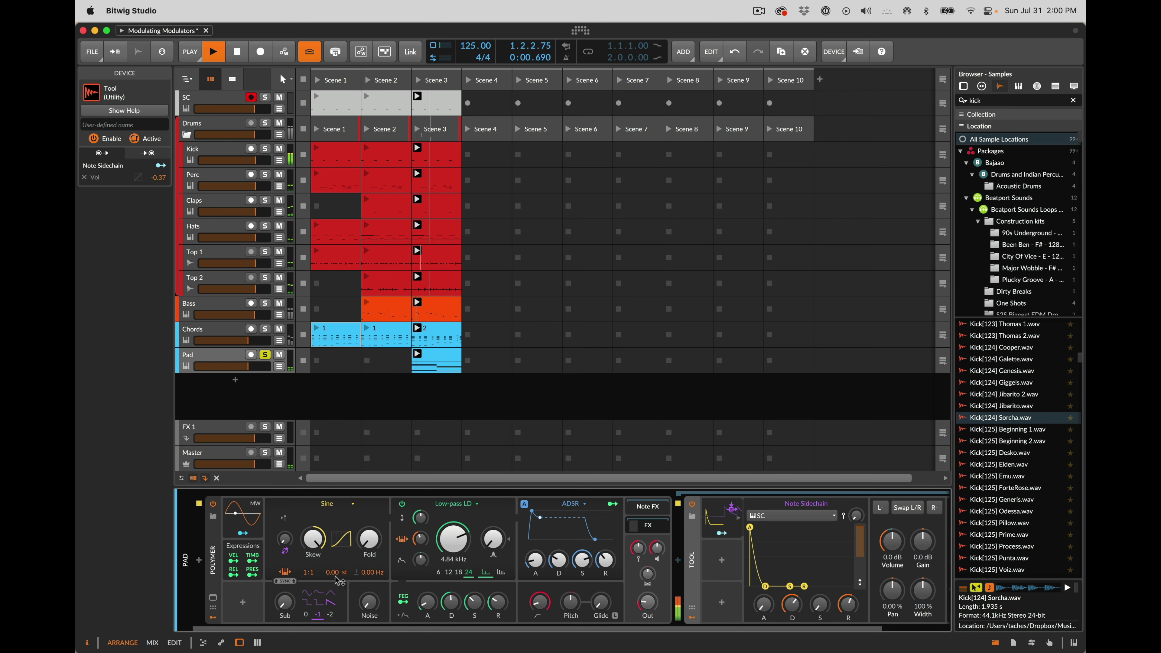
left_click_drag(446, 538, 443, 543)
key("space")
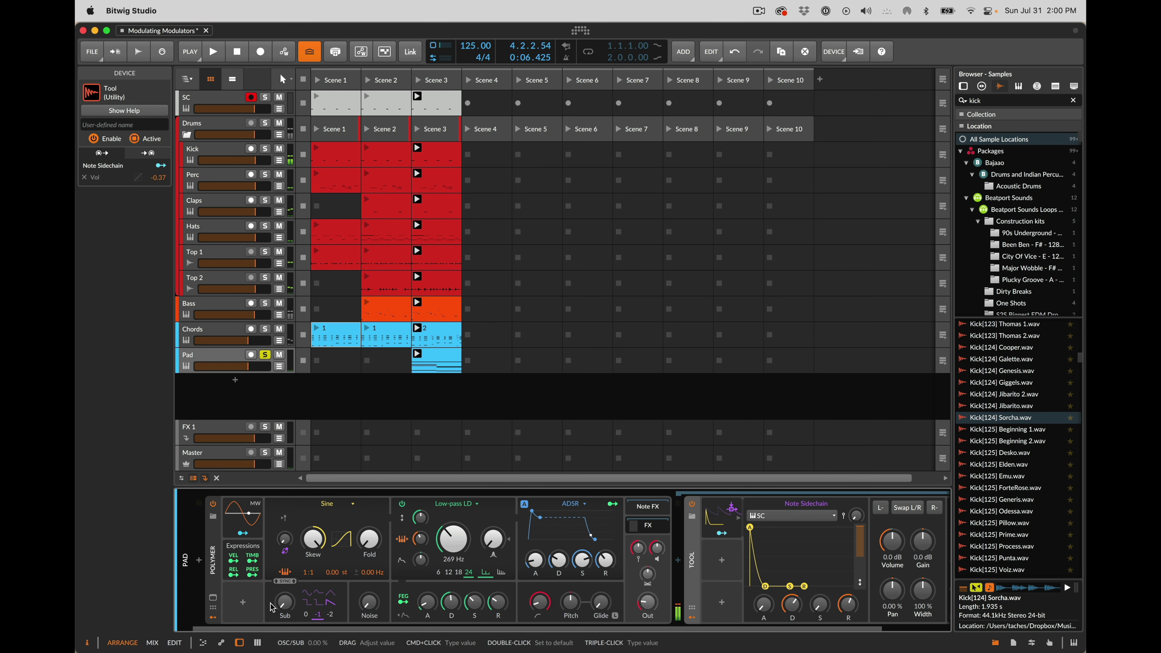
- Add a Note Sidechain modulator to the Pad's Polymer and set its note source to the Chords track
left_click(245, 606)
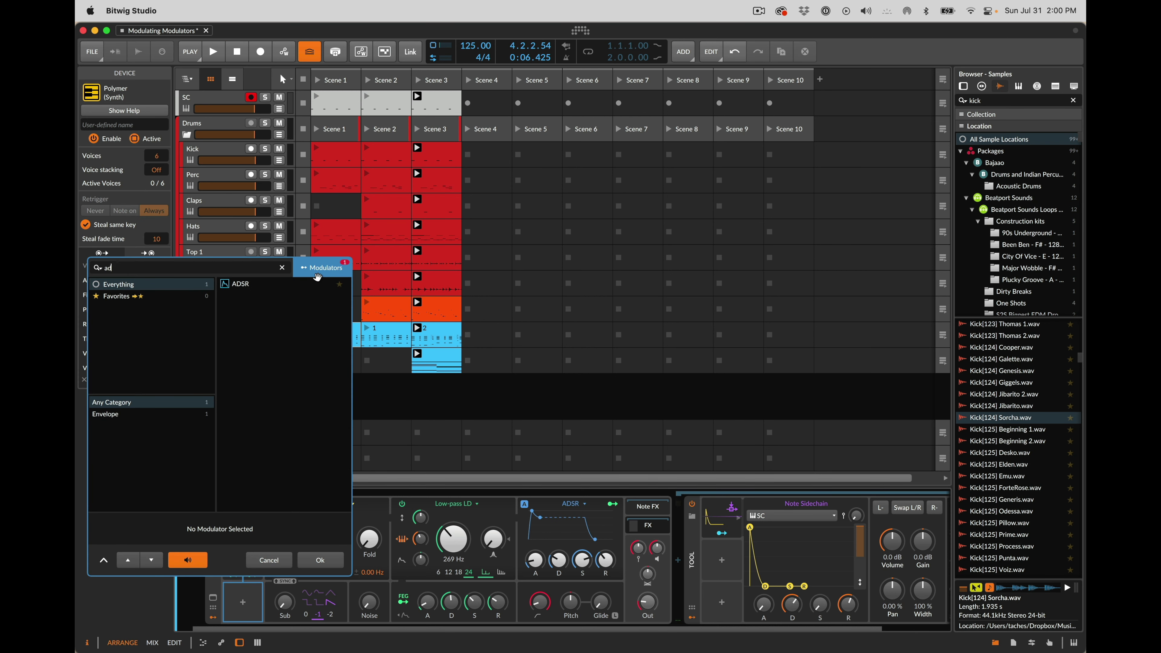
type("note")
double_click(274, 295)
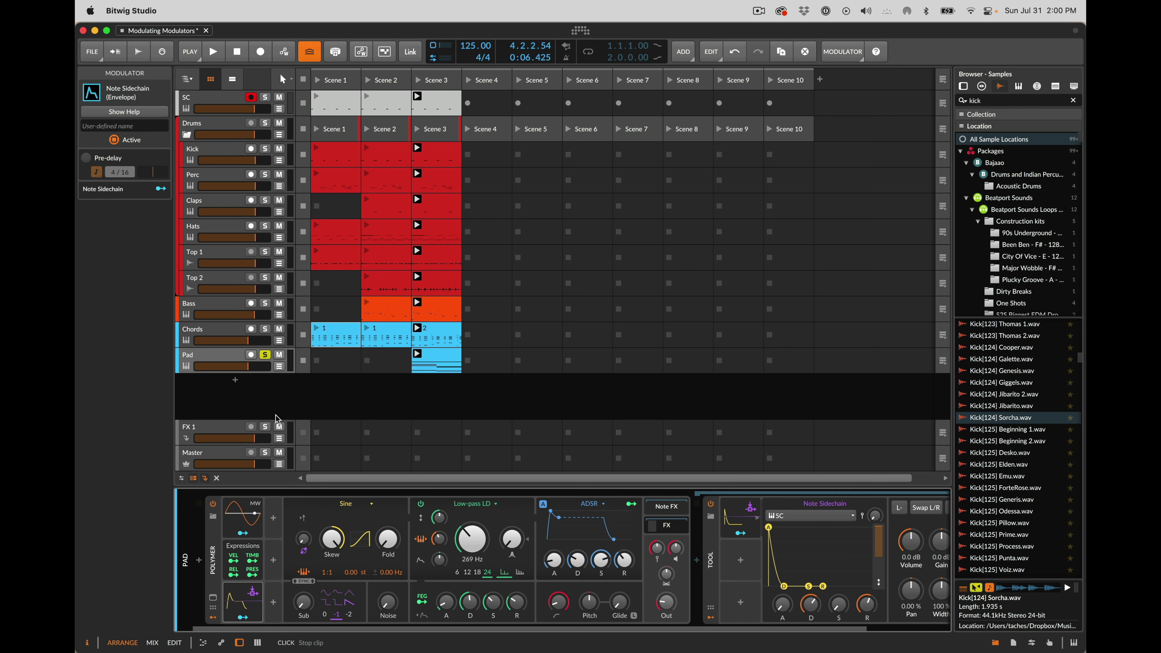
left_click(311, 515)
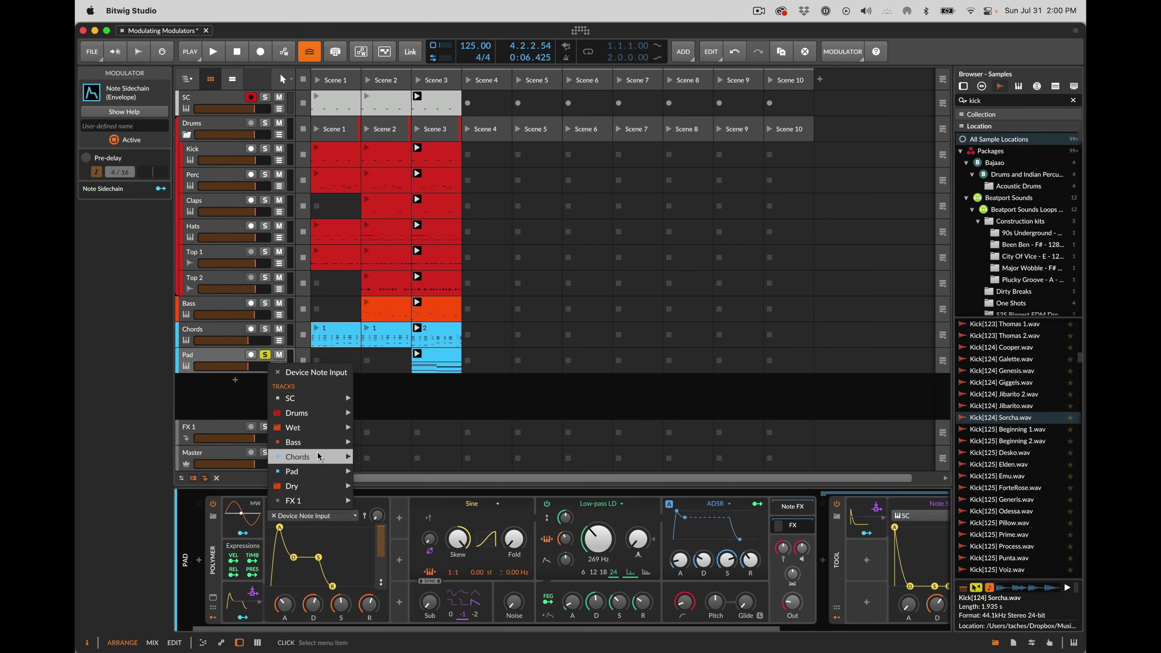
mouse_move(319, 458)
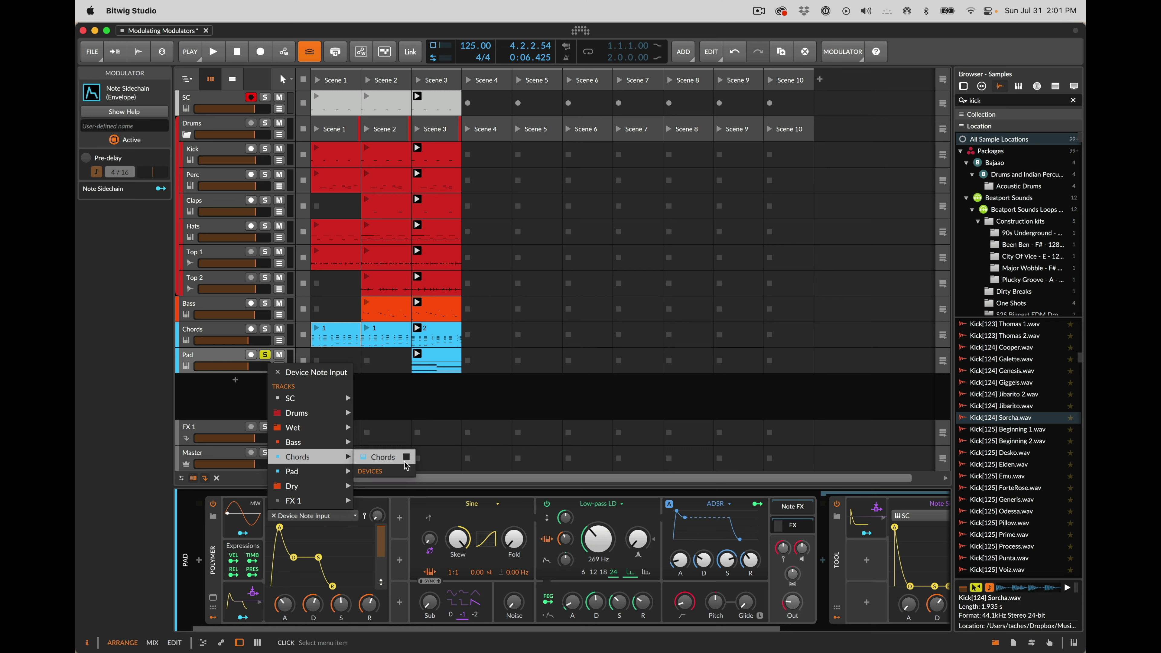
left_click(388, 457)
- Map the Note Sidechain to the Pad's filter cutoff at 27.00 and start playback
left_click(242, 617)
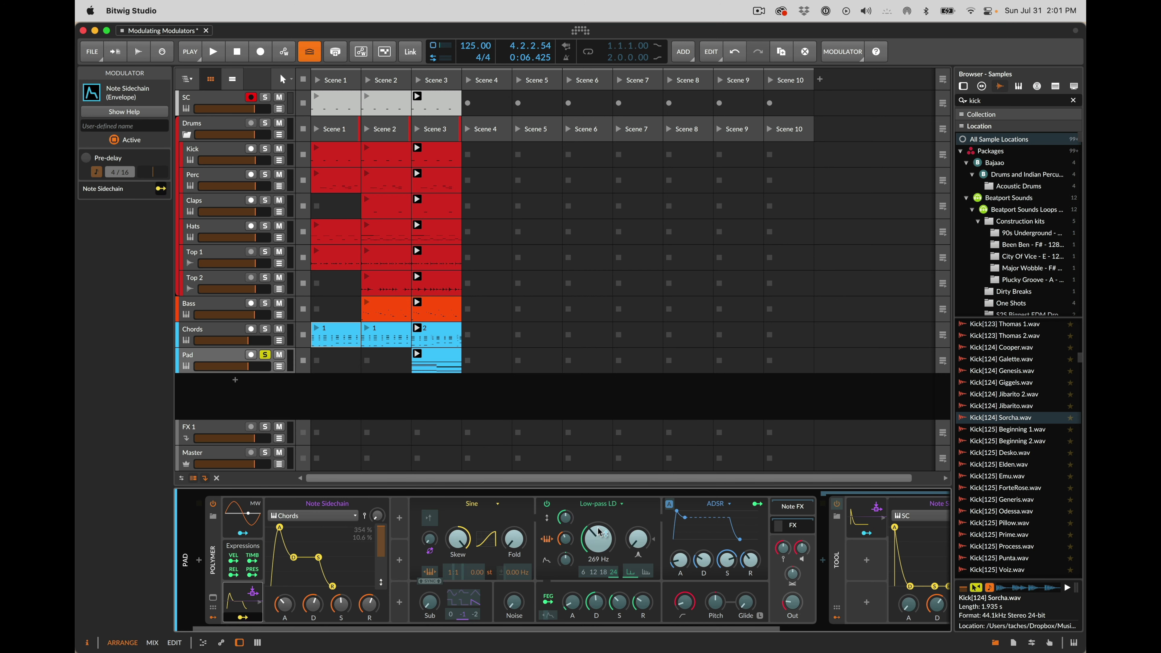
left_click_drag(598, 539, 597, 516)
key("space")
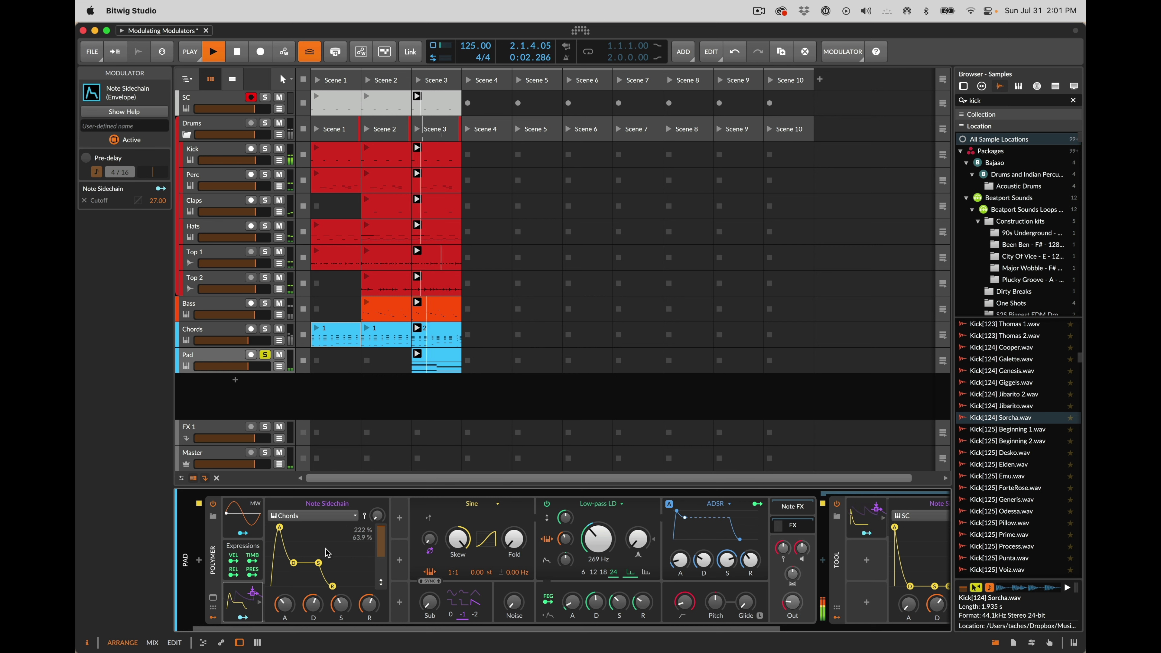
- Set the Pad's cutoff to 415 Hz with a modulation amount of 49.00, and shorten the Note Sidechain envelope's attack with sustain at 0.00 %
left_click(242, 617)
mouse_move(593, 547)
left_mouse_down()
mouse_move(593, 522)
mouse_move(594, 545)
left_mouse_up()
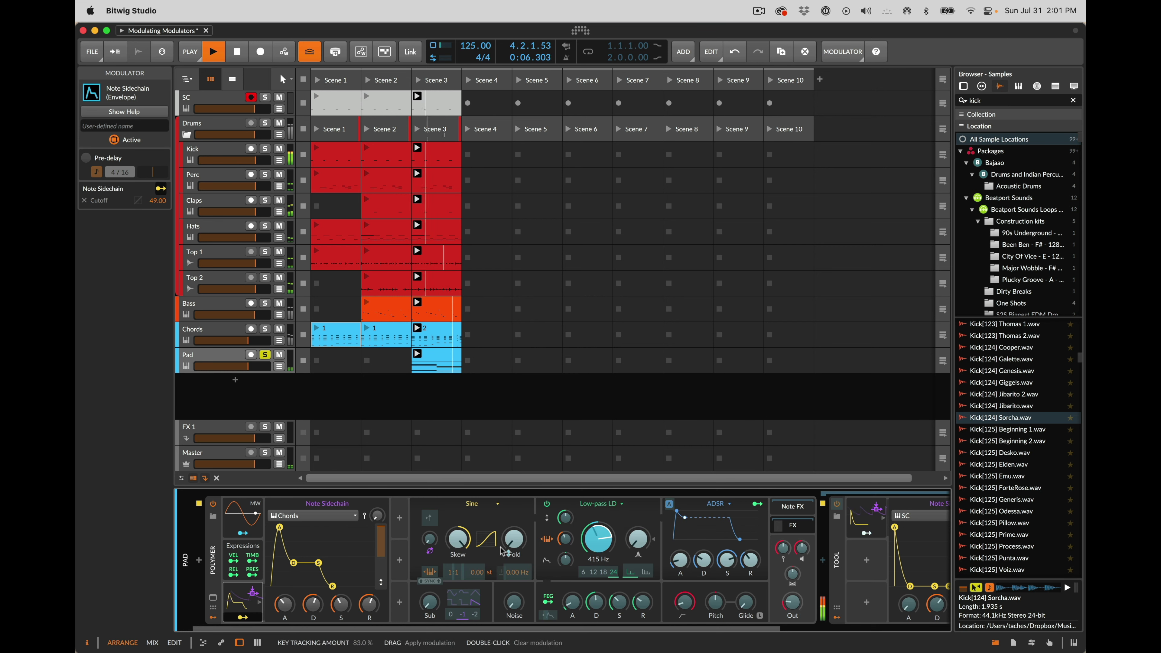
left_click(243, 617)
left_click_drag(284, 608, 350, 612)
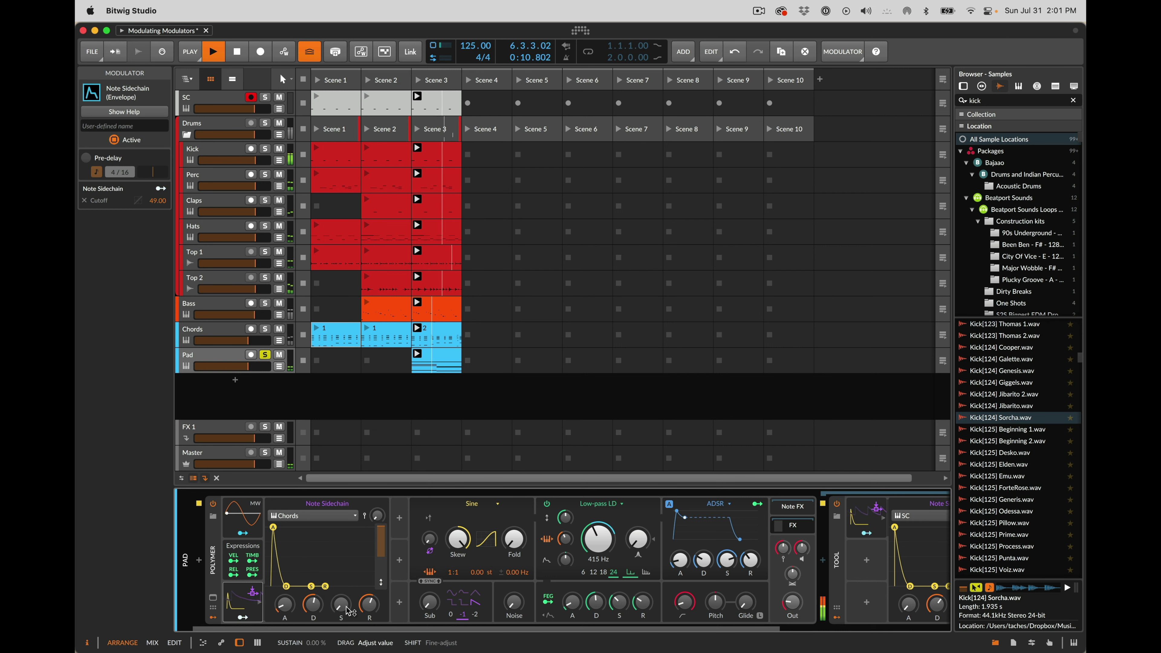
- Move Chords clip 2 to Scene 4 and place a copy of clip 1 in Scene 3 instead
left_click(444, 335)
key("super+d")
left_click(404, 333)
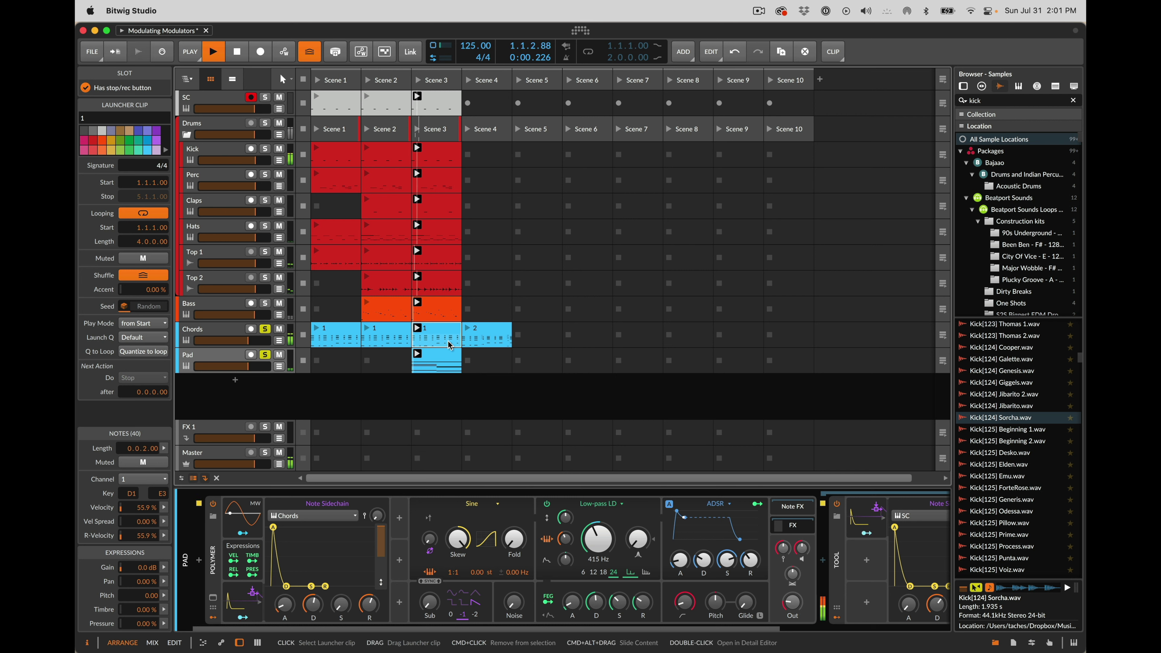
- Adjust the Note Sidechain's cutoff modulation on the Pad and set the Polymer's output level to -25.9 dB
left_click(210, 359)
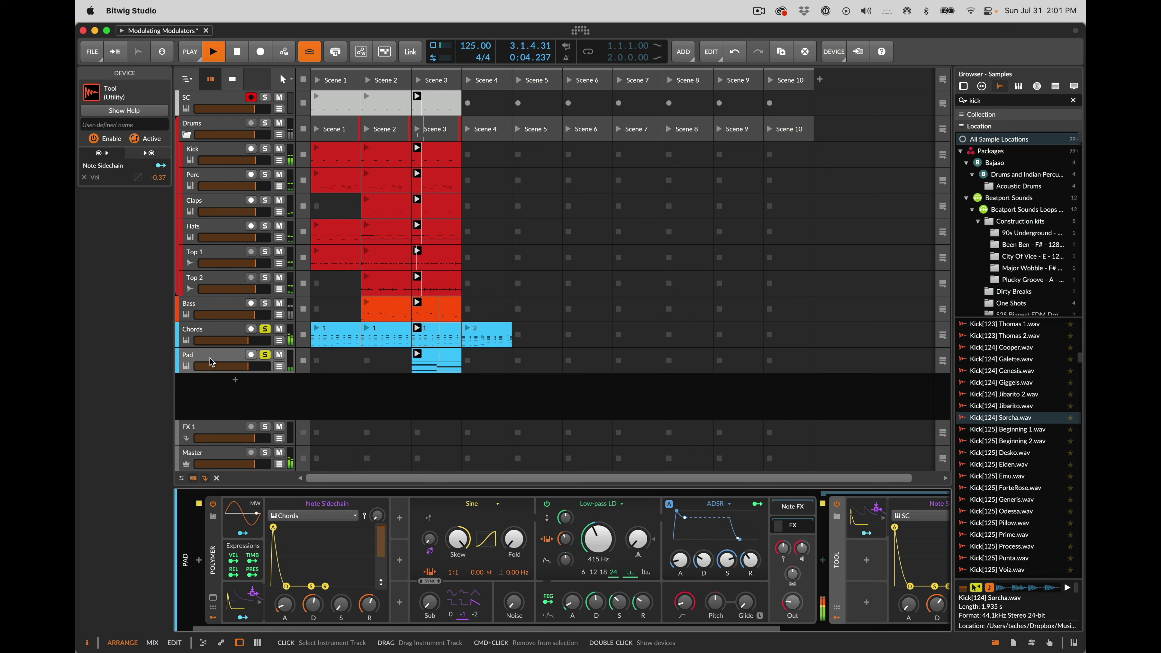
left_click(240, 618)
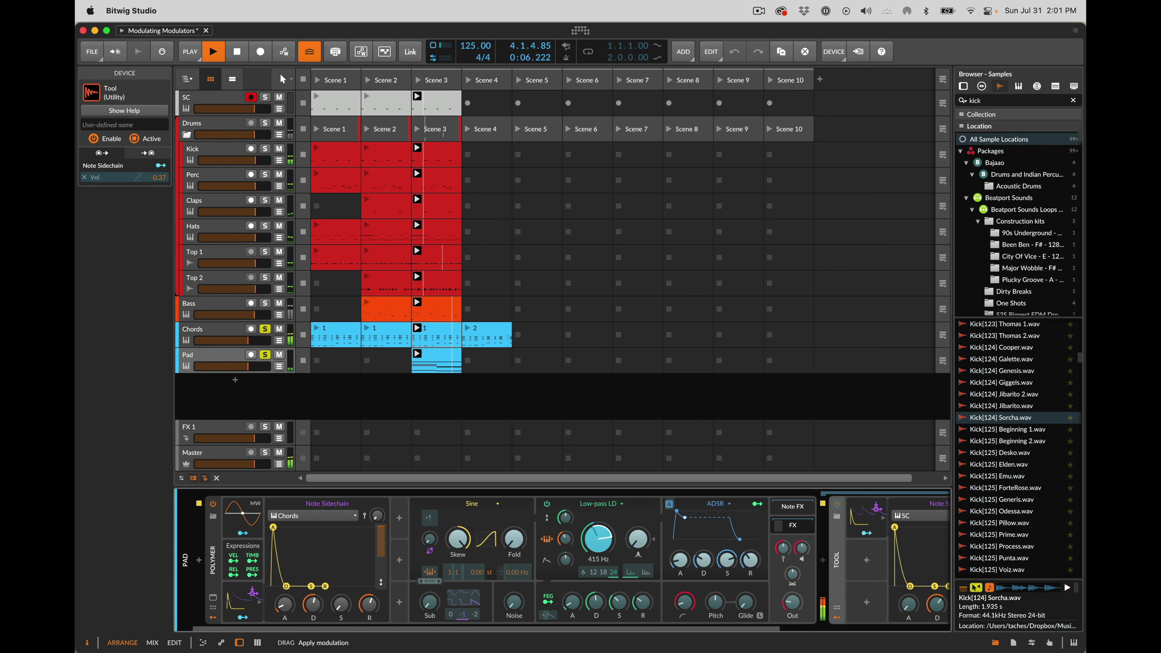
left_click_drag(615, 544, 615, 551)
key("Escape")
left_click_drag(796, 611, 795, 605)
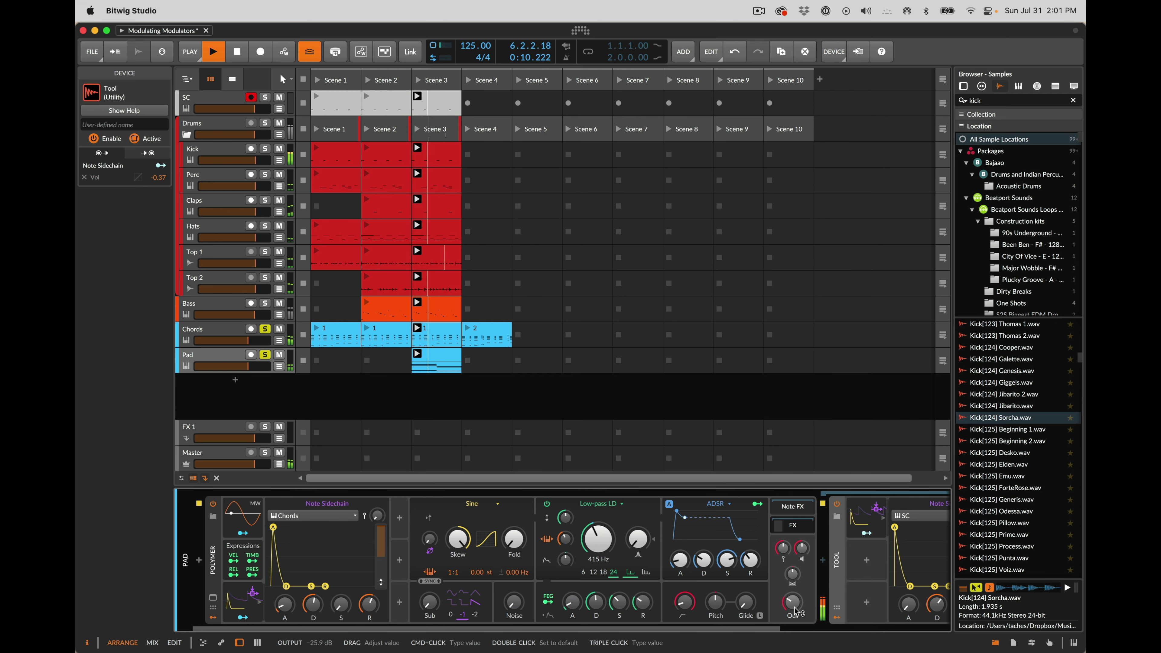
- Duplicate the Pad's Note Sidechain, set the copy's source to the Bass track, and map it to Fold at 23.52
left_click_drag(234, 603, 283, 554)
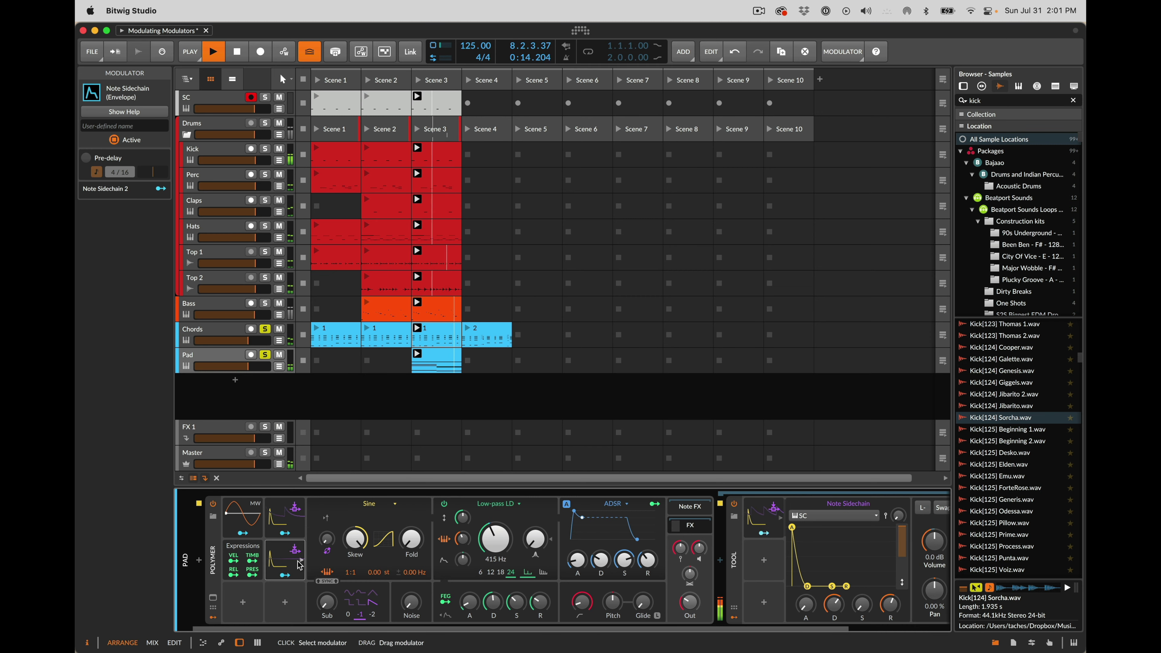
left_click(354, 516)
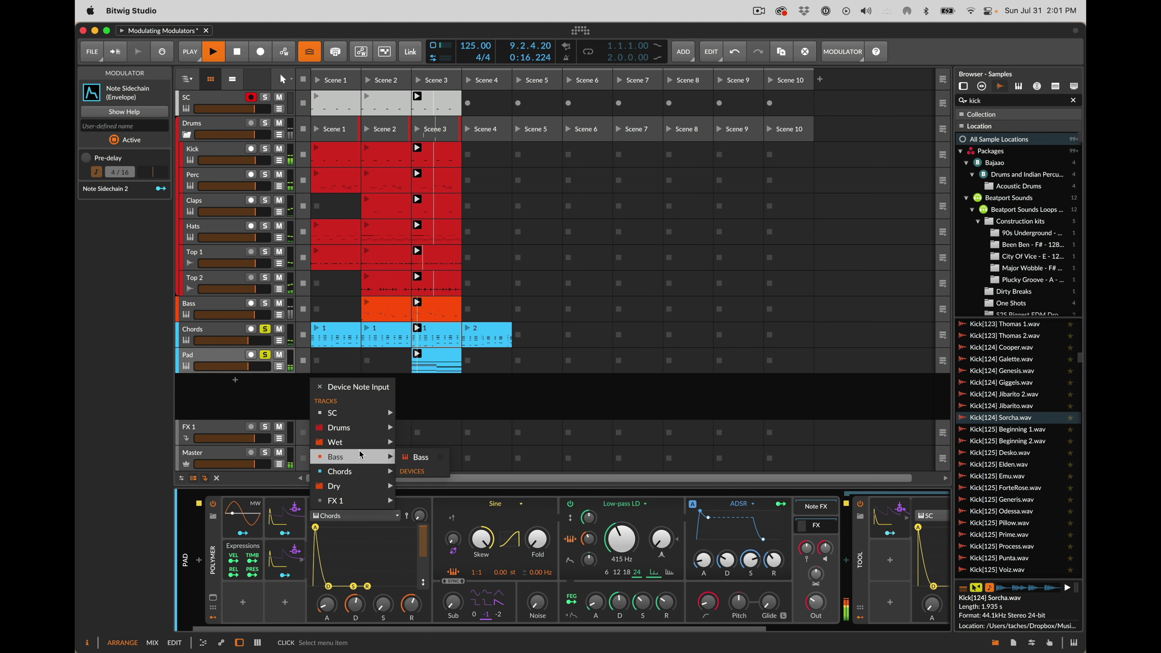
left_click(421, 457)
left_click_drag(284, 576, 538, 533)
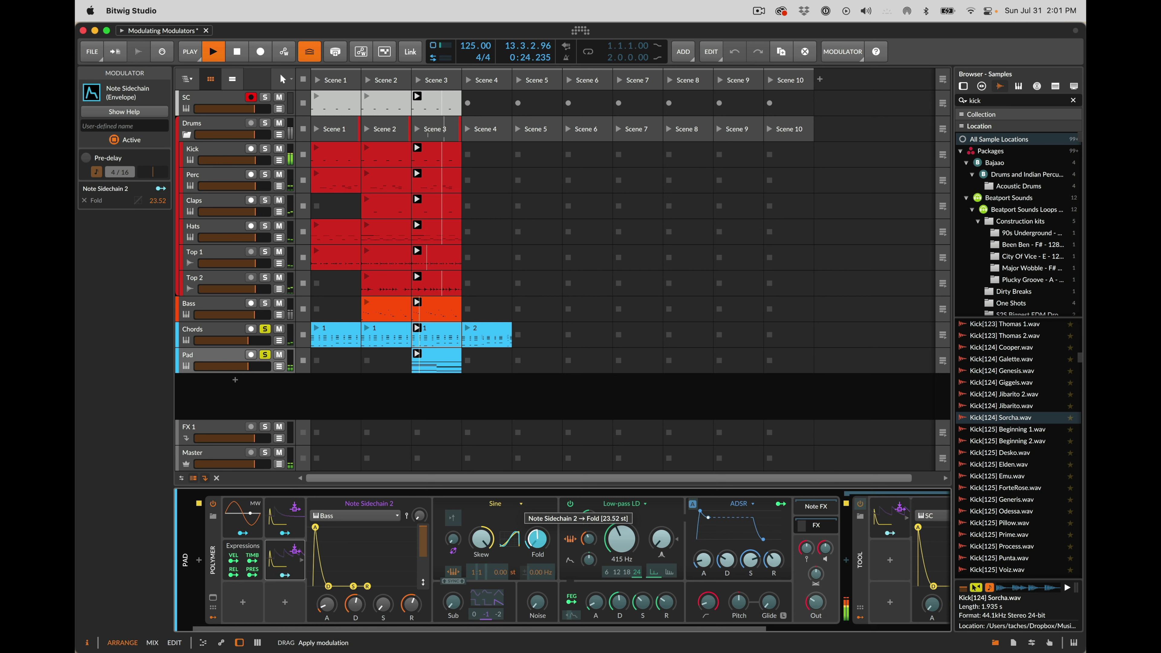
- Reduce Note Sidechain 2's modulation of the Pad's Fold to 19.68 and set its decay to 59.8 %
left_click_drag(537, 533, 538, 534)
left_click_drag(355, 604, 356, 602)
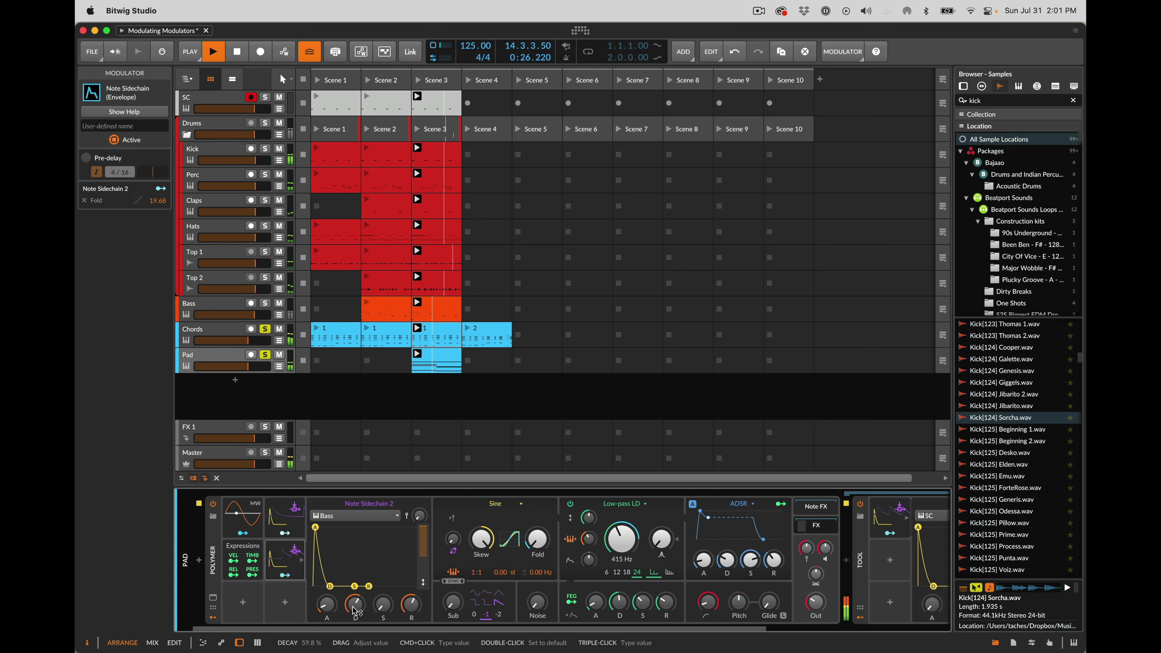
- Add a Random modulator to the Pad's Polymer
left_click(286, 606)
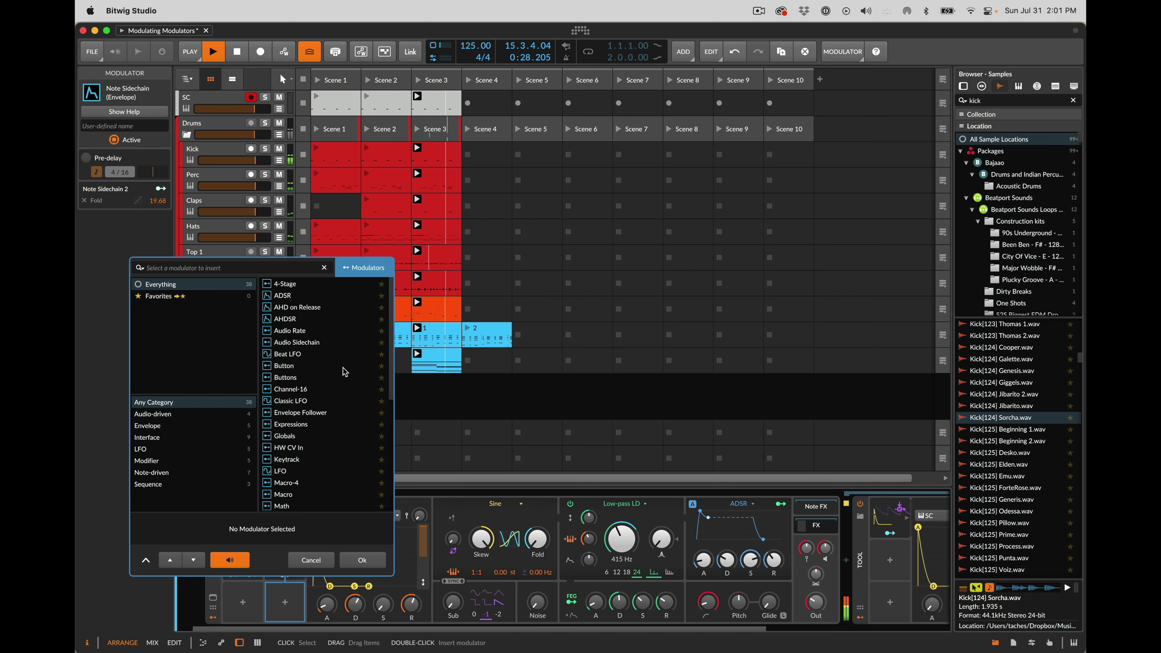
scroll(300, 380, "down", 5)
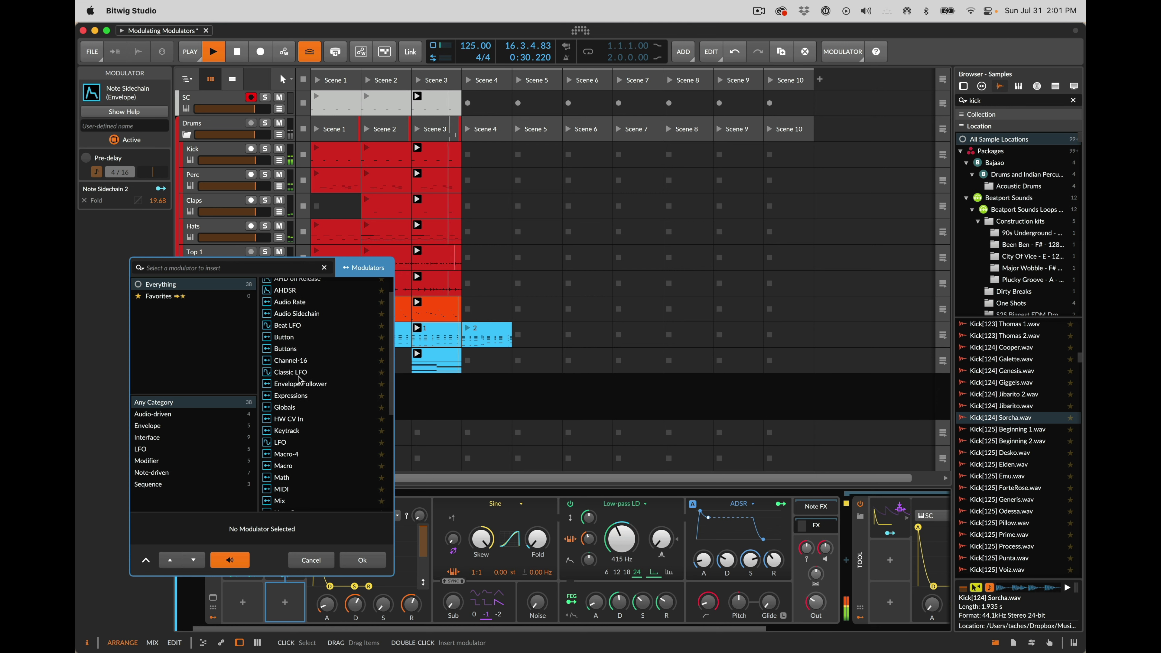
scroll(308, 428, "down", 1)
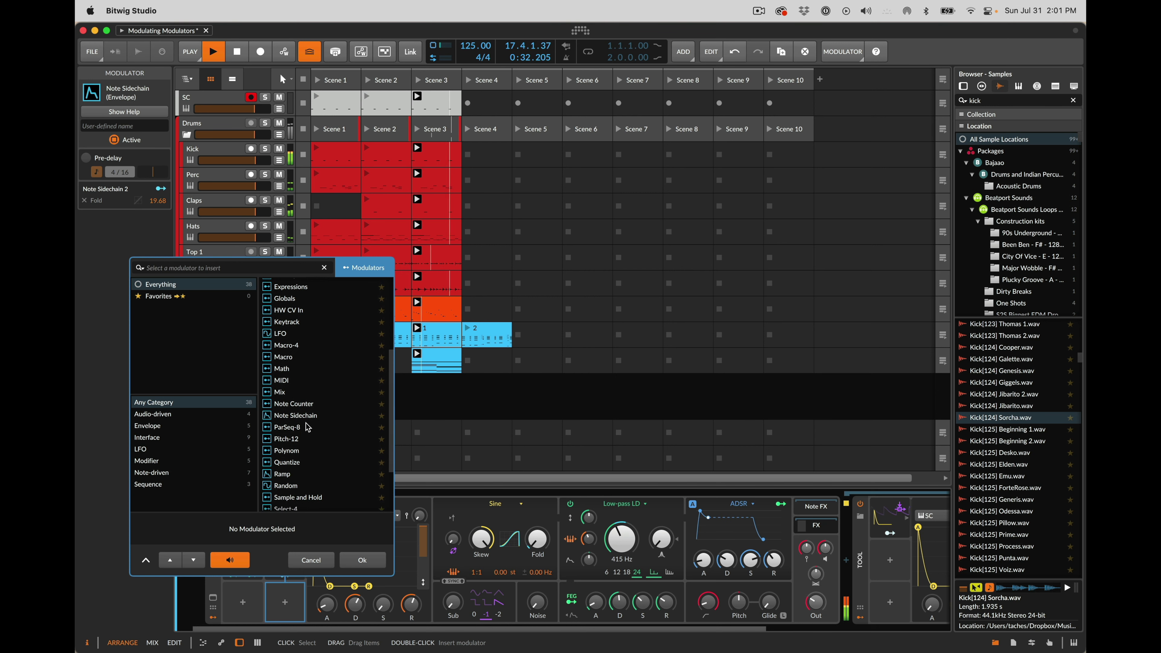
type("RAN")
key("Return")
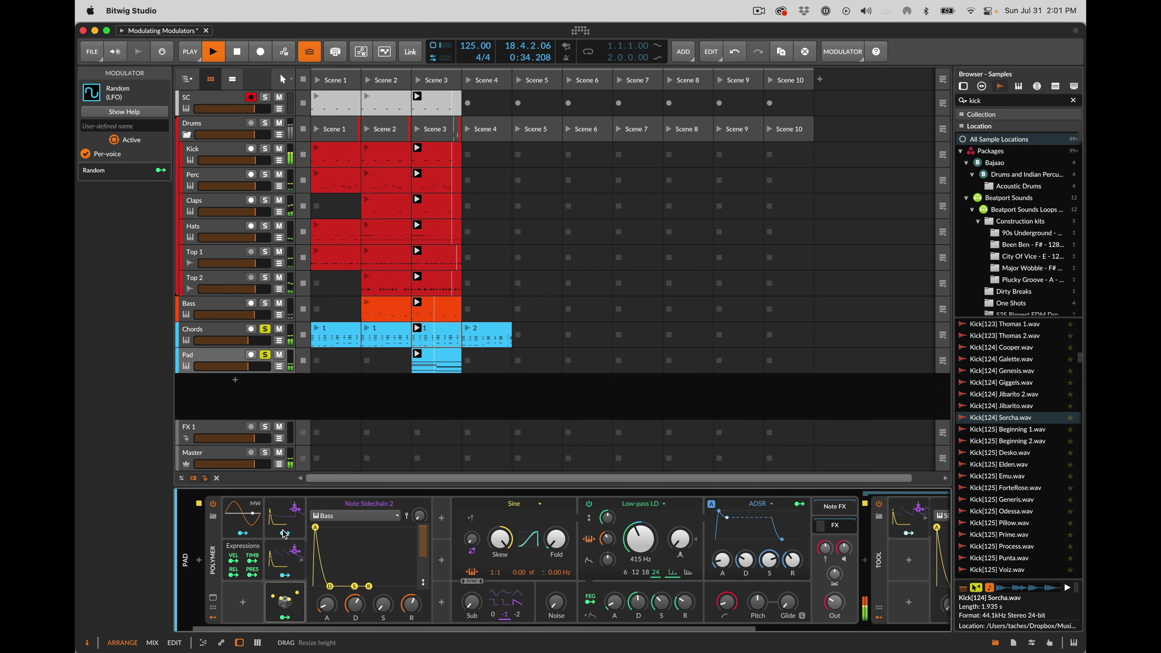
- Set the Random modulator to Free triggering with its rate in Hertz, and map it to the filter cutoff at 9.500
left_click(346, 615)
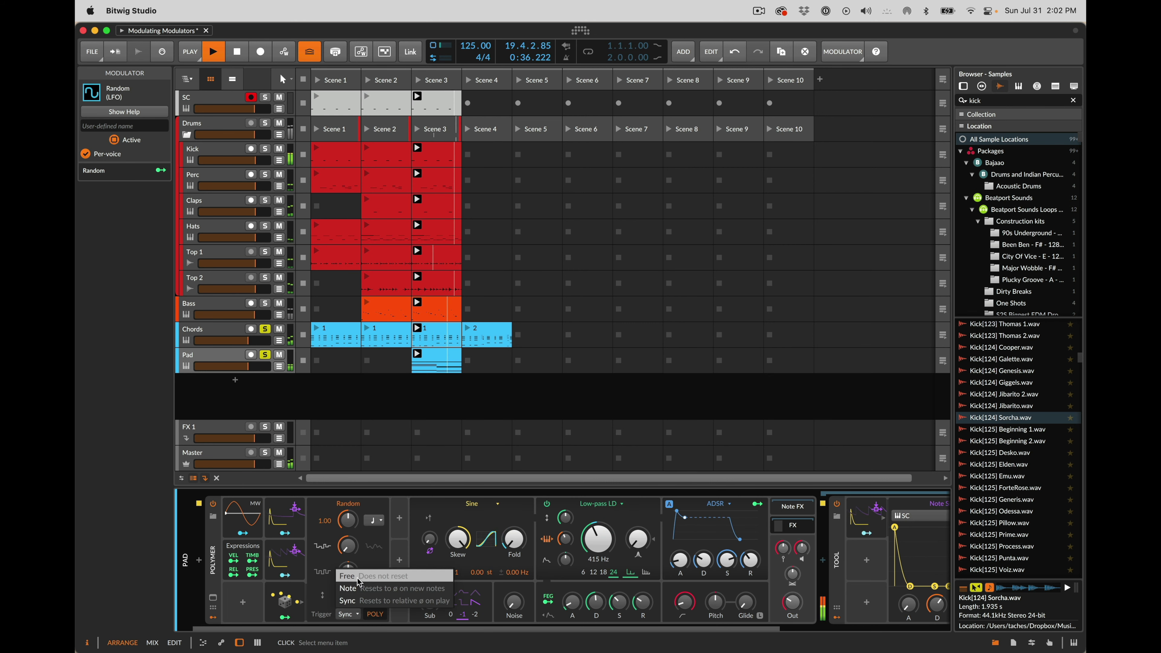
left_click(346, 576)
left_click(374, 520)
left_click(389, 287)
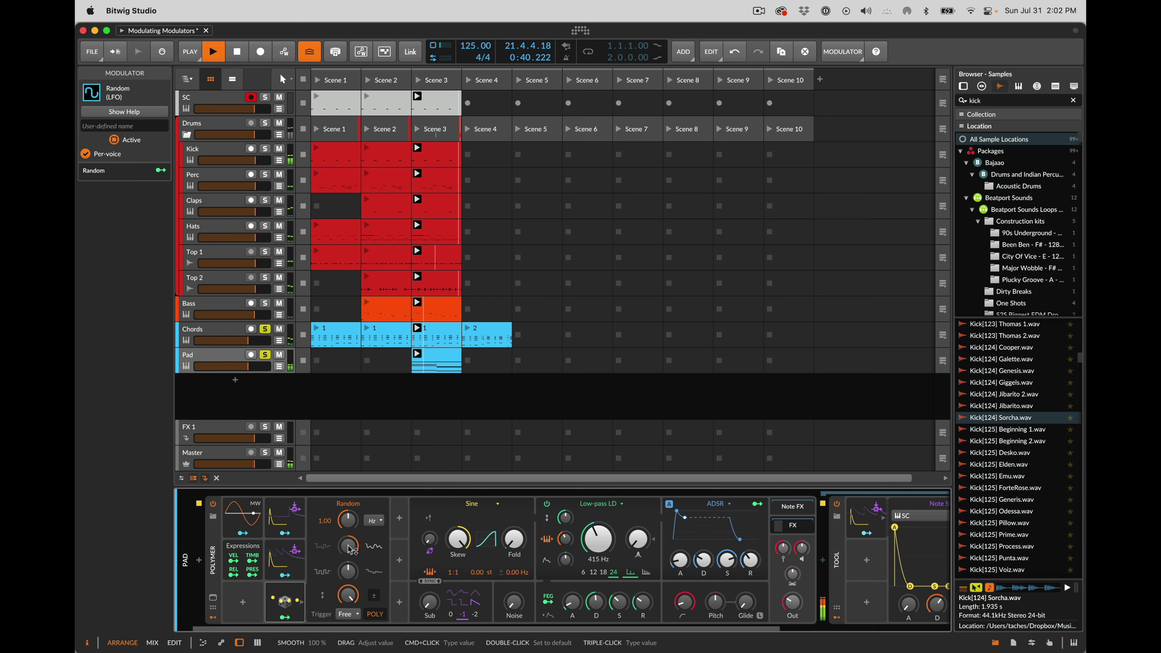
left_click(286, 618)
left_click_drag(598, 538, 598, 520)
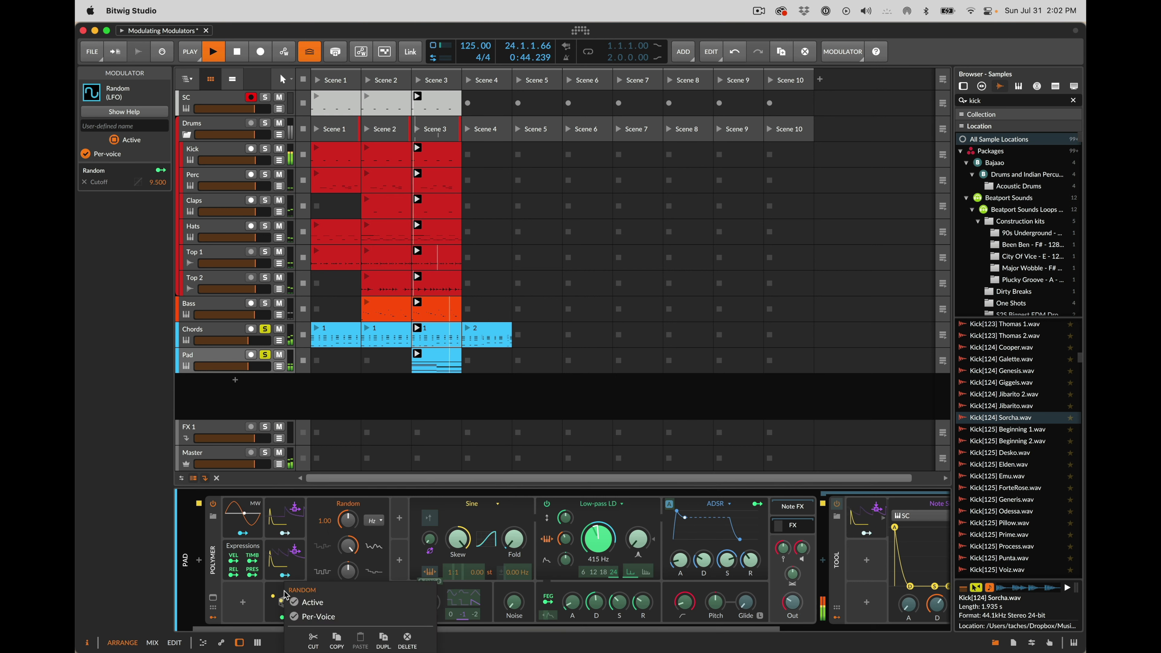
- Duplicate the Random modulator and map the copy to the Polymer's Pan at -0.85
left_click_drag(297, 603, 335, 525)
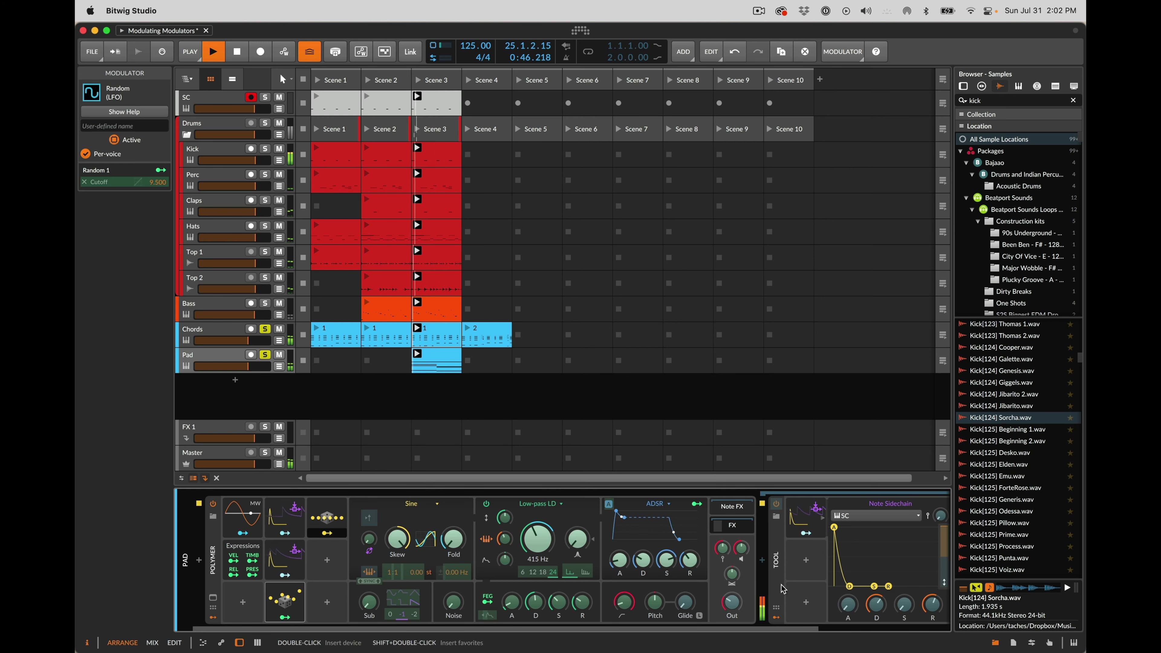
left_click_drag(731, 571, 732, 582)
left_click(327, 532)
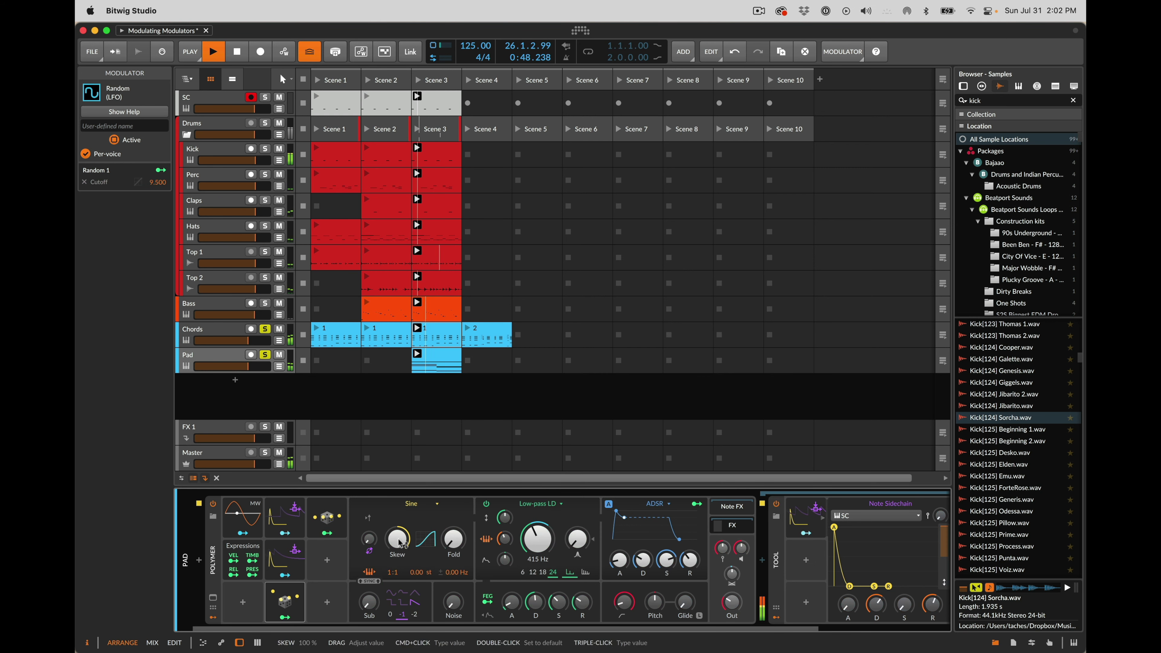
left_click(327, 518)
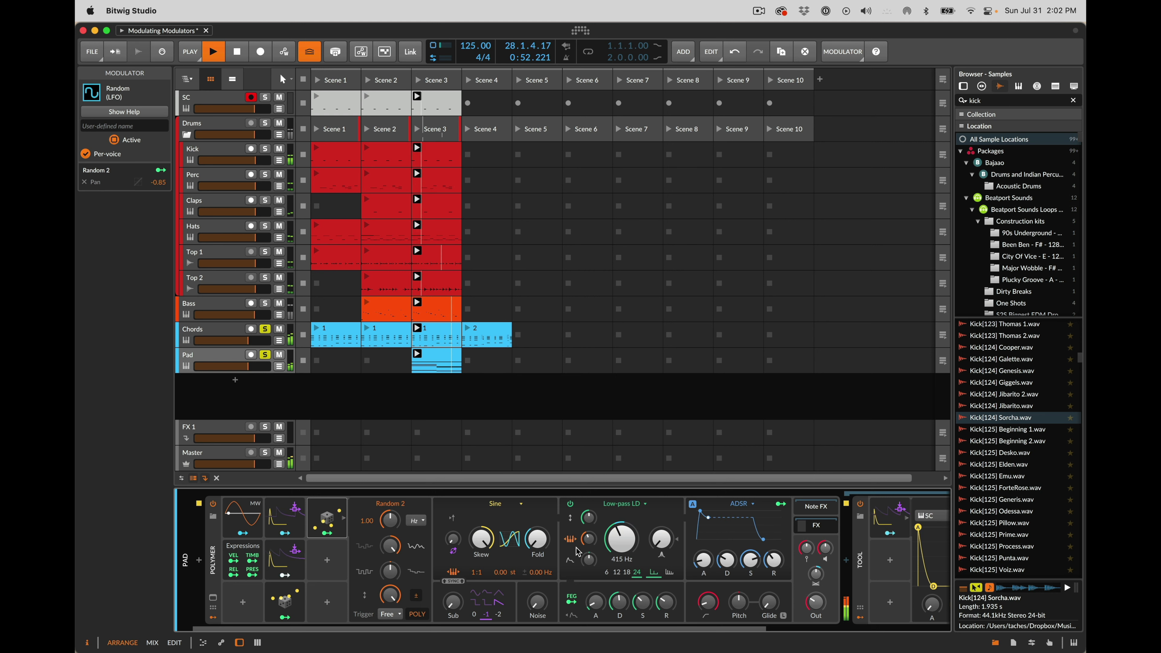
- Set the Pad's filter cutoff to 508 Hz and its resonance to about 37 %
left_click_drag(621, 541, 662, 542)
left_click(860, 542)
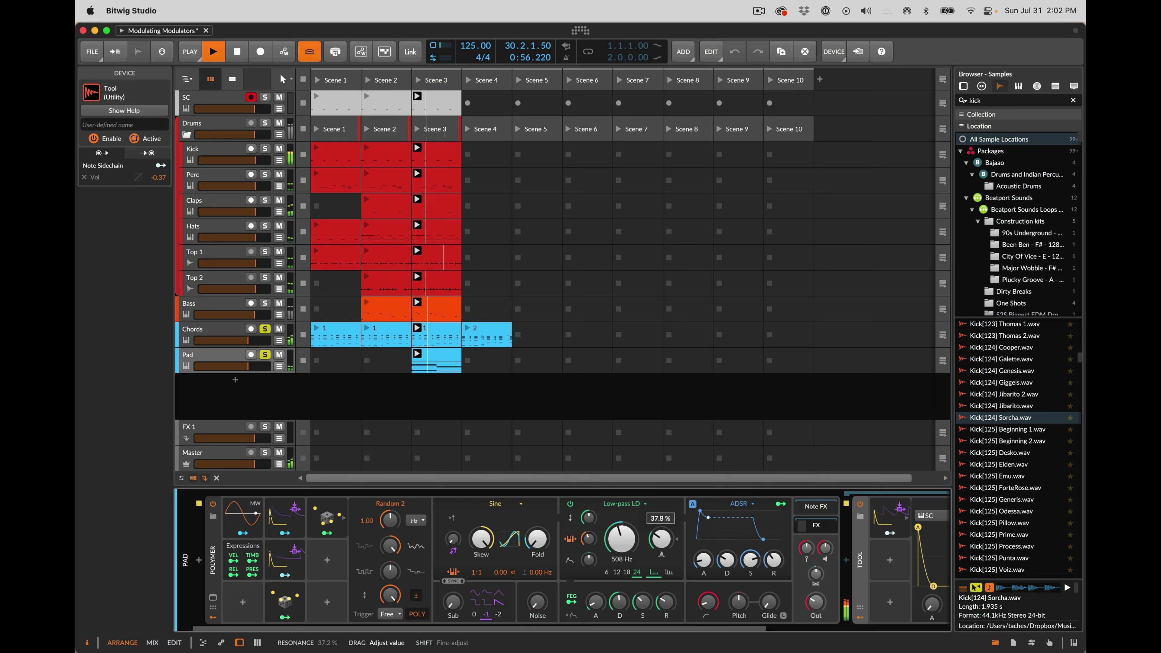
- Add an LFO modulator to the Pad's Polymer, make it per-voice, and set its rate to 0.41 Hz
left_click(328, 562)
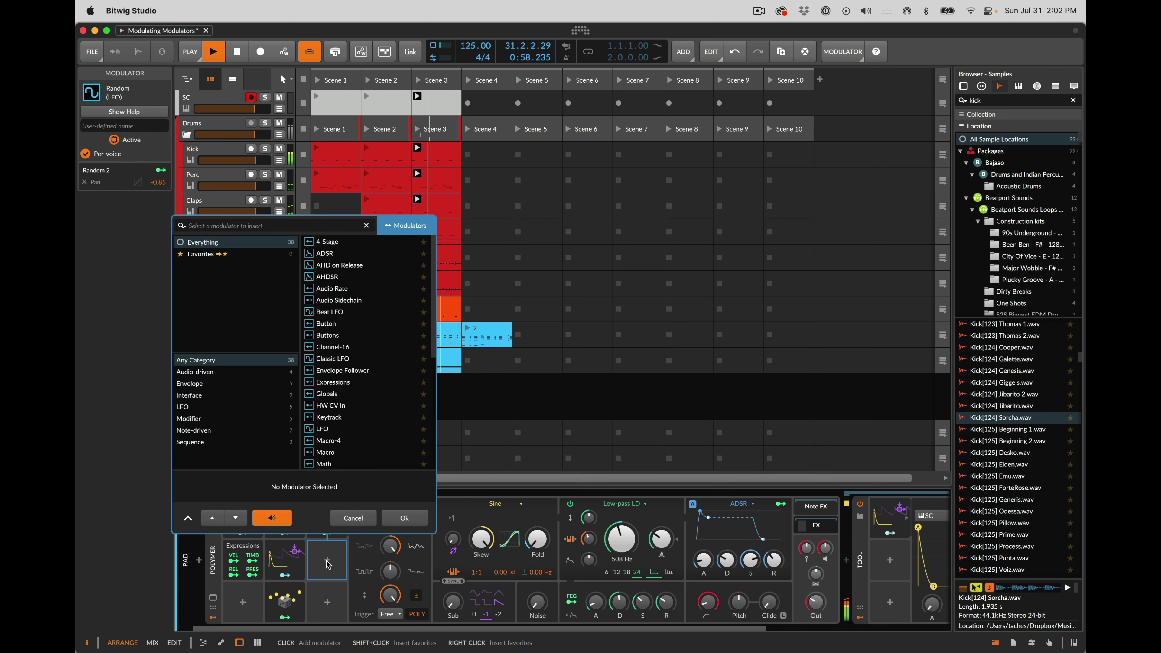
type("LF")
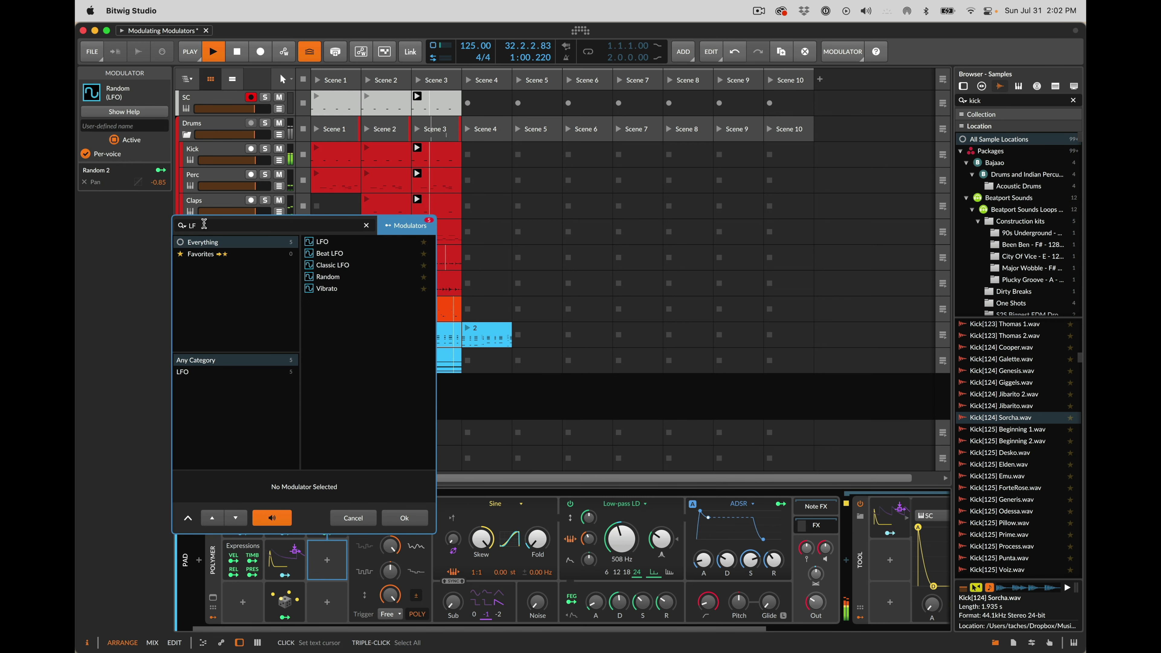
key("Return")
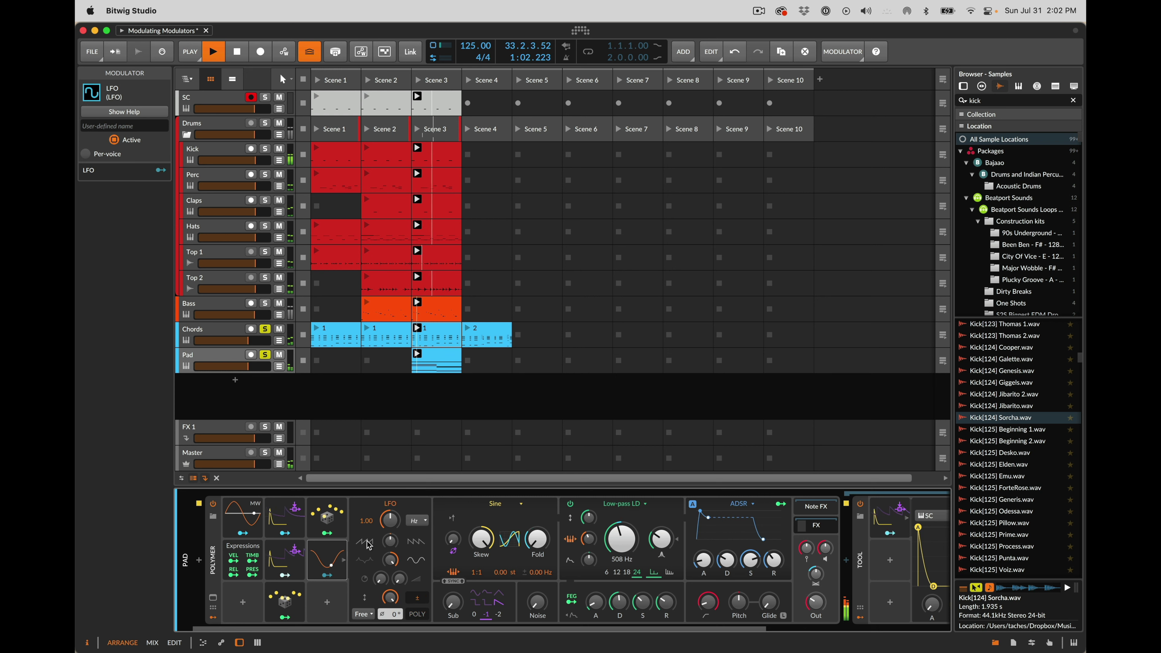
right_click(344, 563)
left_click(369, 592)
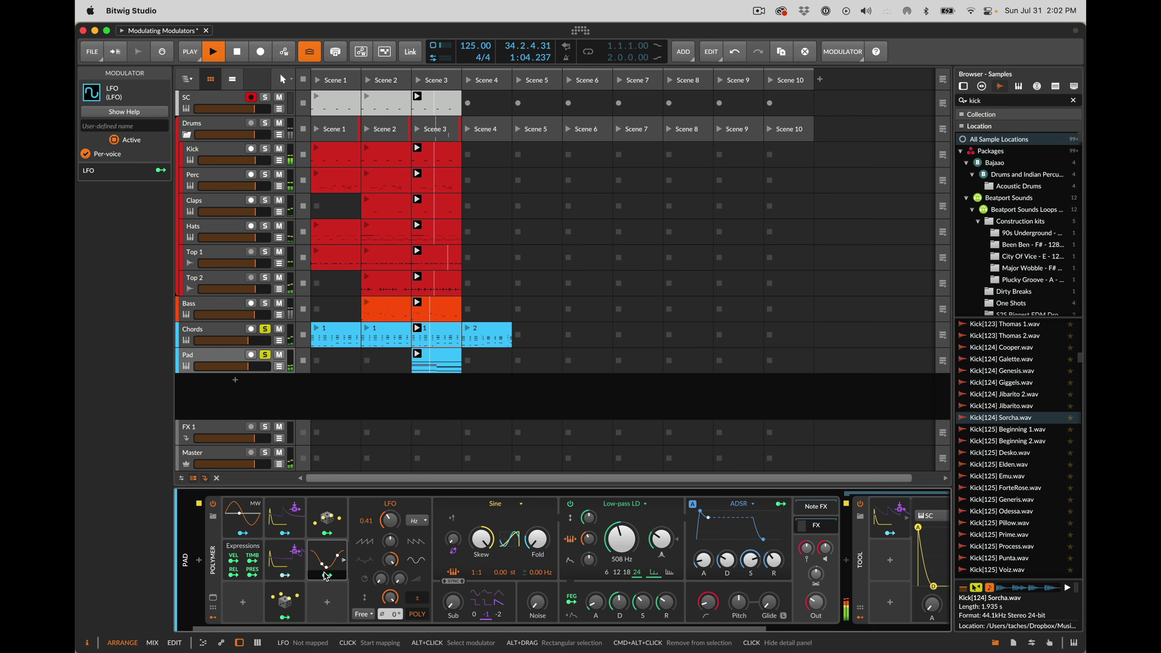
- Map the LFO to the attack of Note Sidechain 1 with an amount of 0.140
left_click(284, 517)
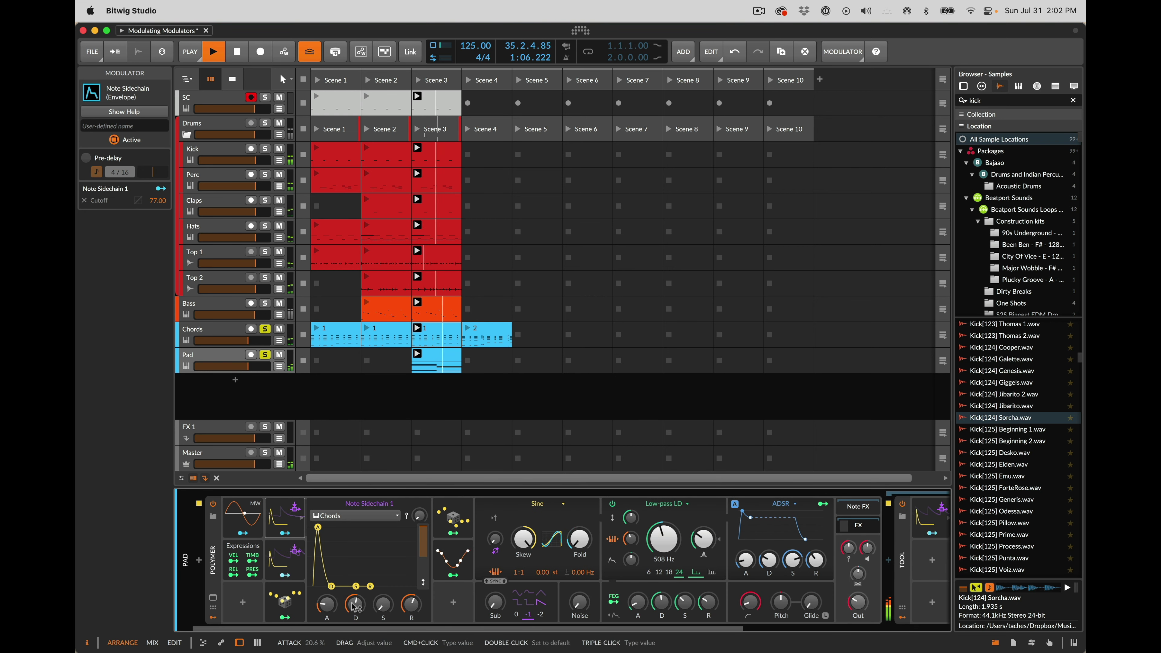
left_click(453, 576)
mouse_move(328, 605)
left_mouse_down()
mouse_move(325, 592)
mouse_move(326, 603)
left_mouse_up()
- Map LFO 3, a copy of the LFO, to Note Sidechain 2's attack at 0.155 and lower its rate to 0.18 Hz
left_click(327, 618)
left_click(285, 560)
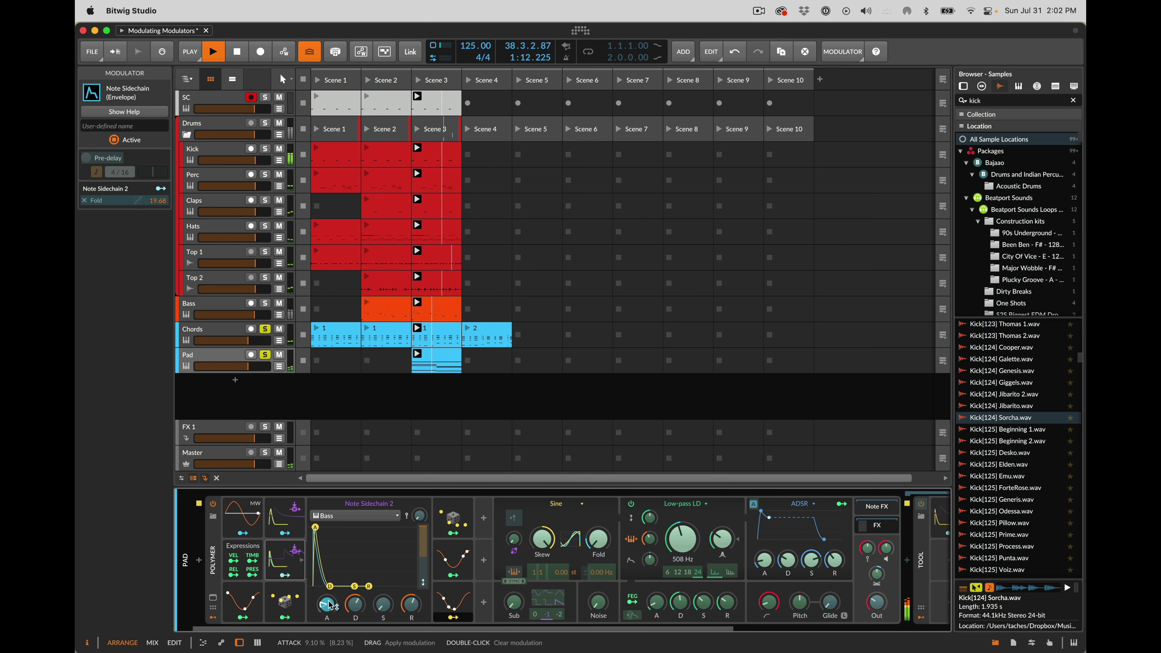
left_click(453, 602)
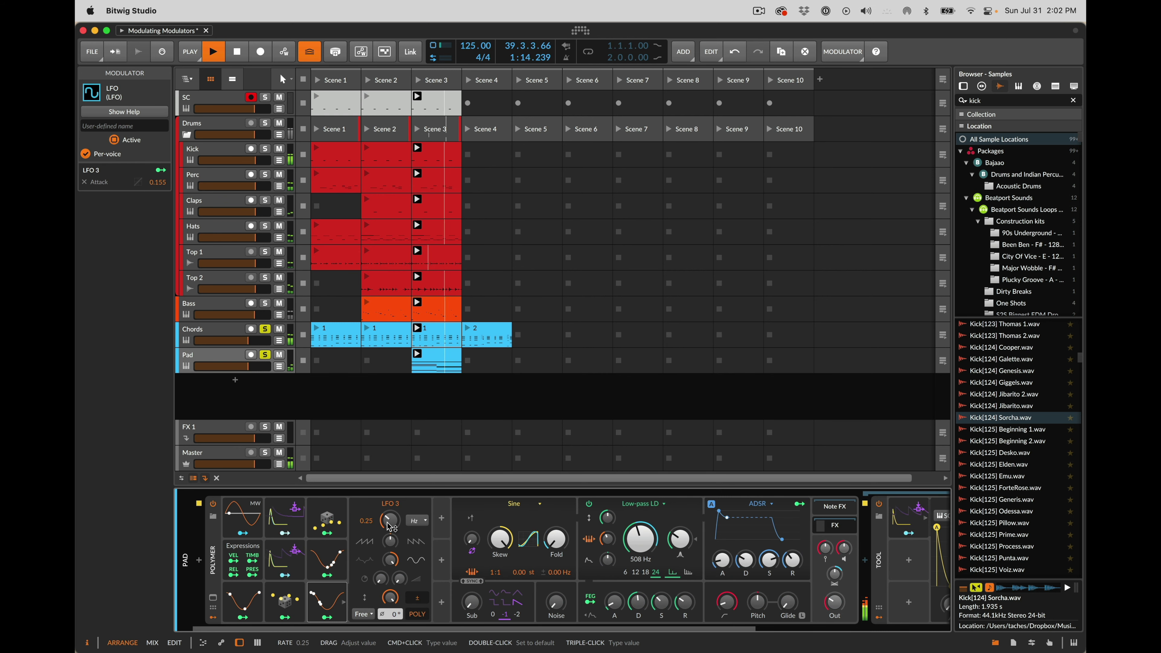
- Create LFO 4 as another copy and map it to LFO 1's rate with an amount of +2.103
left_click(322, 558)
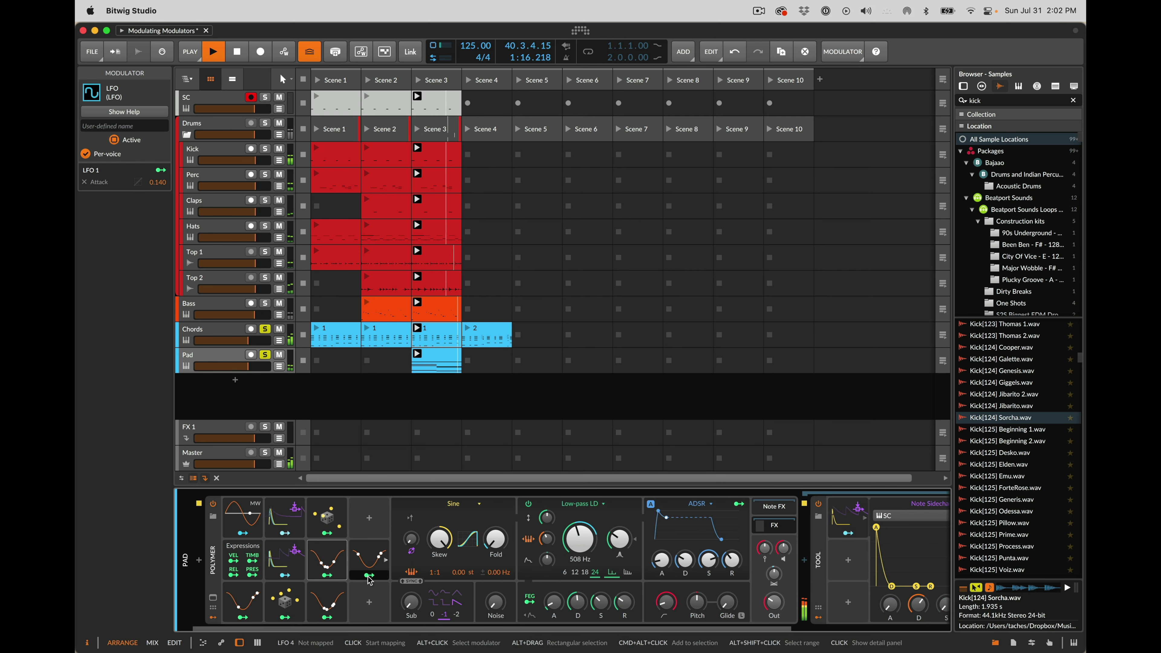
left_click(322, 558)
left_click_drag(390, 520, 390, 517)
left_click(453, 575)
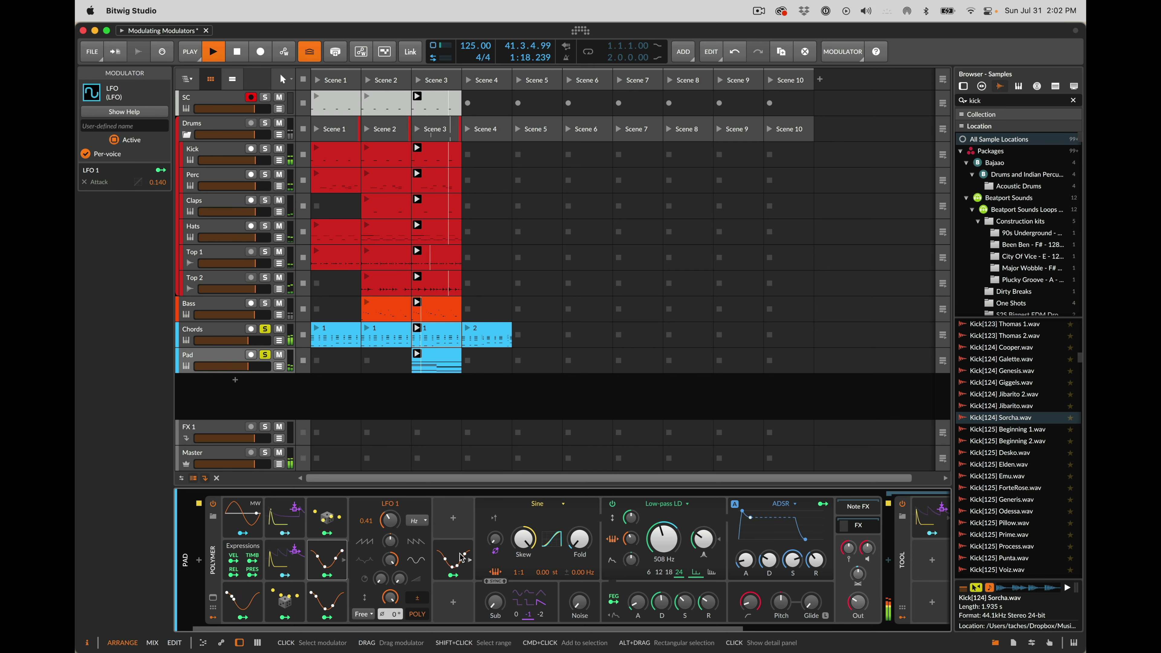
- Duplicate LFO 4 into the slot beneath it to modulate LFO 3's rate, and modulate LFO 4's rate from LFO 2
left_click_drag(451, 558, 453, 592)
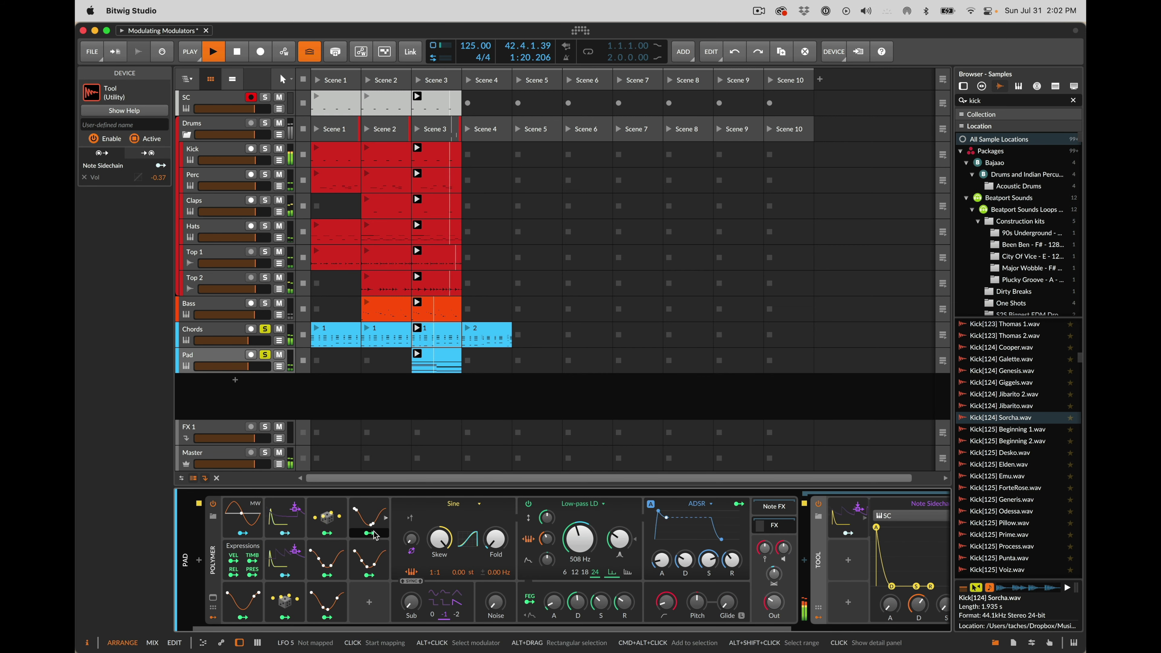
left_click_drag(375, 521, 371, 621)
left_click(327, 603)
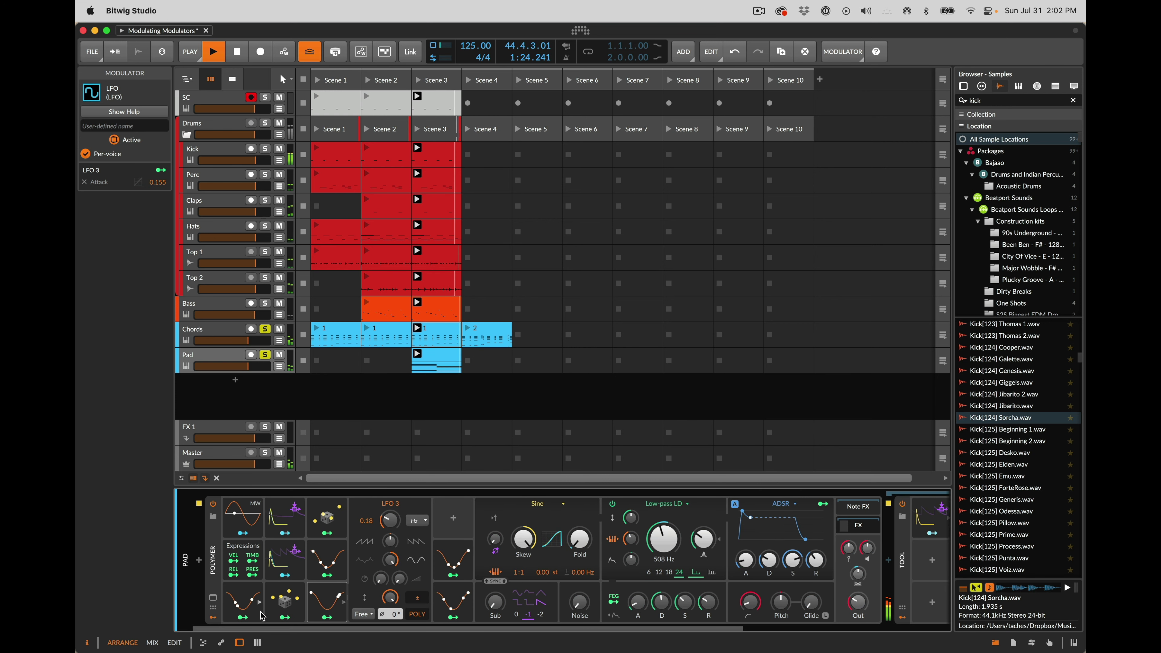
left_click(453, 561)
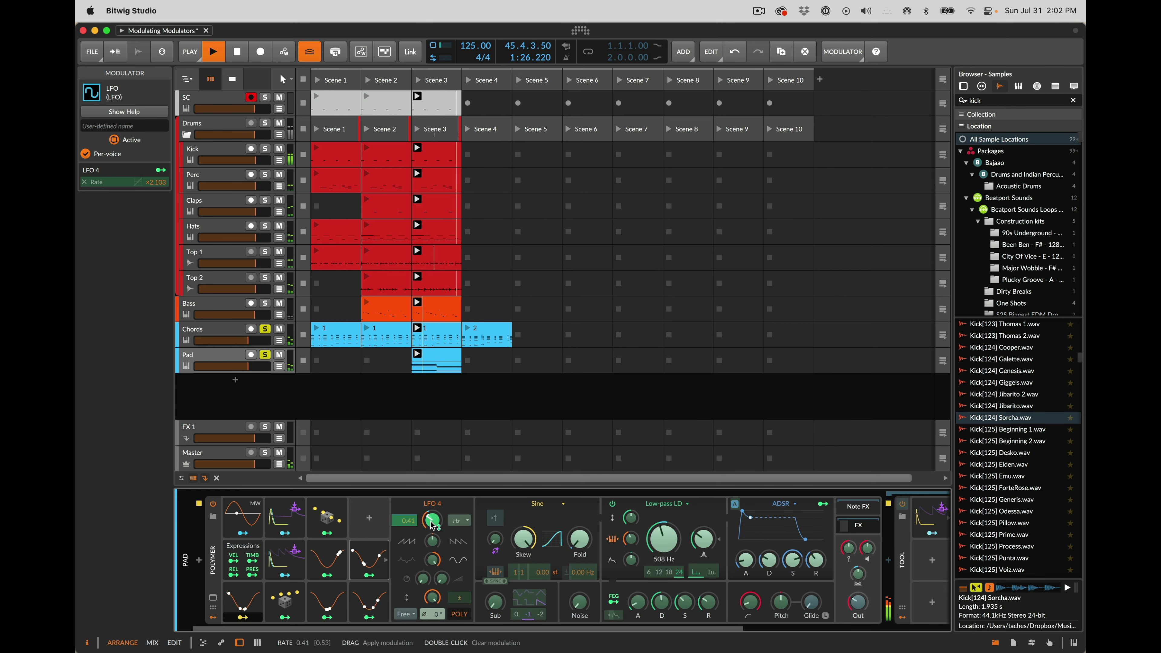
left_click(366, 578)
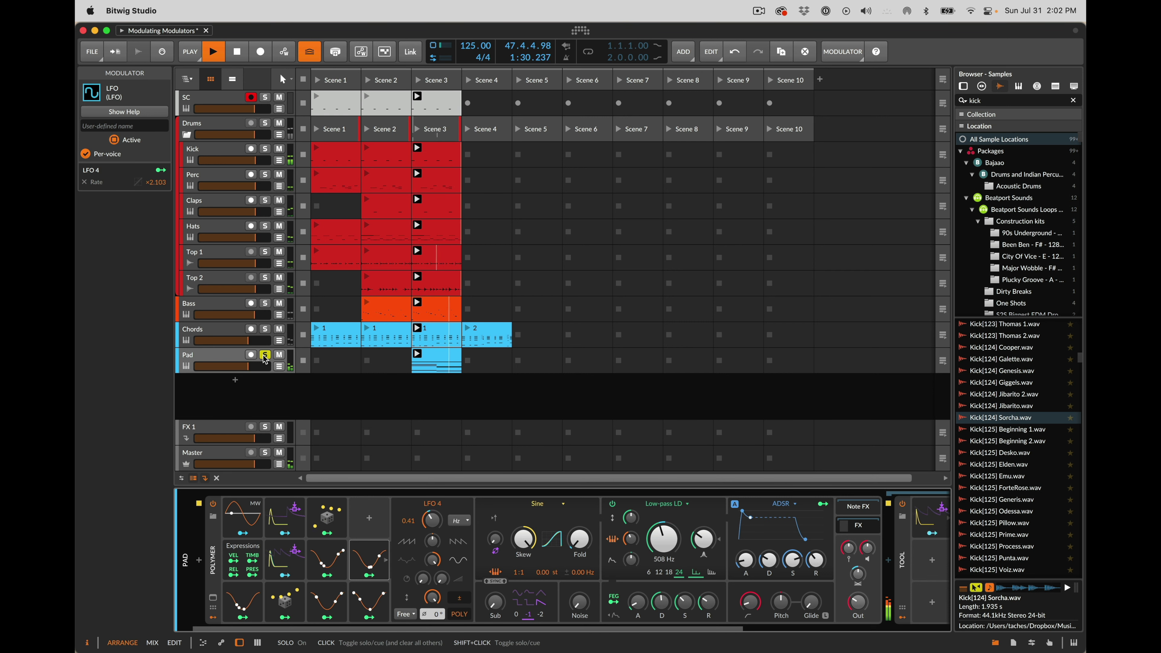
- With the Pad soloed, examine which parameters its two Note Sidechains modulate
left_click(285, 533)
left_click_drag(664, 540, 703, 541)
left_click(285, 533)
left_click(285, 575)
left_click(285, 575)
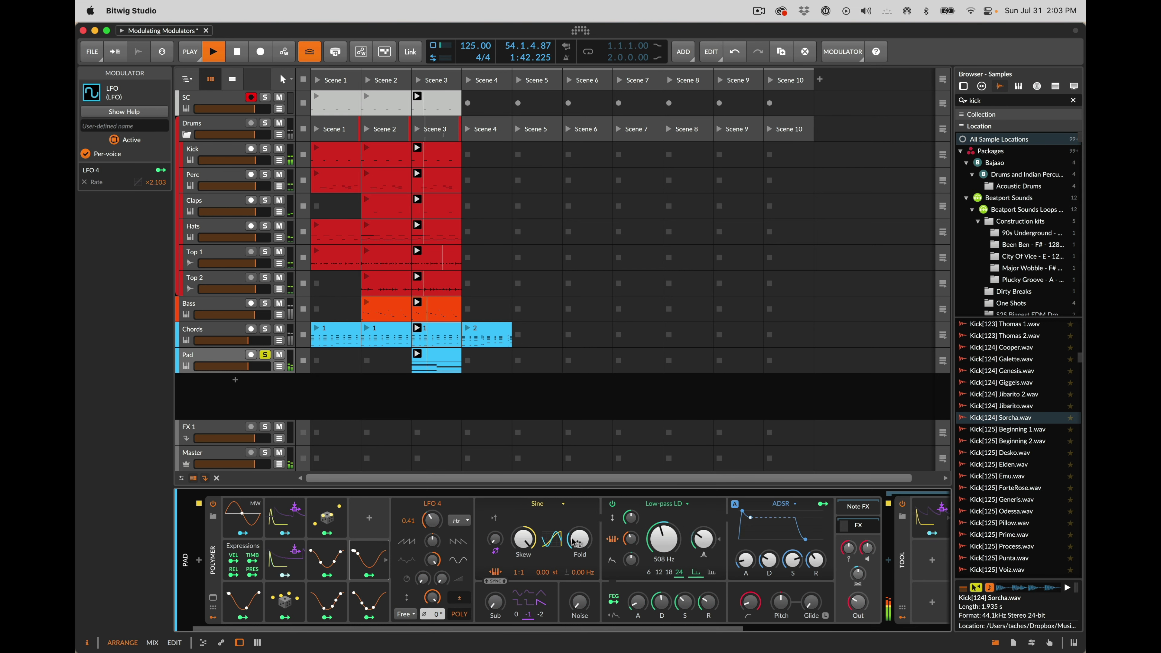
- Unsolo the Pad track and add another LFO modulator to its Polymer
left_click(264, 355)
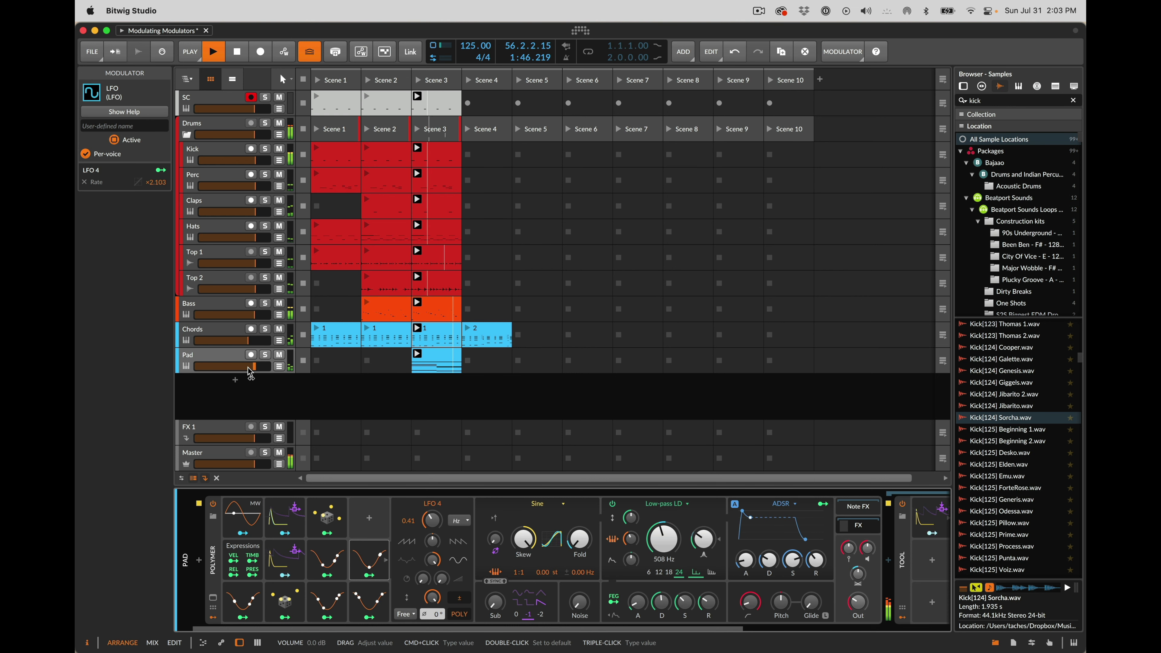
left_click(370, 518)
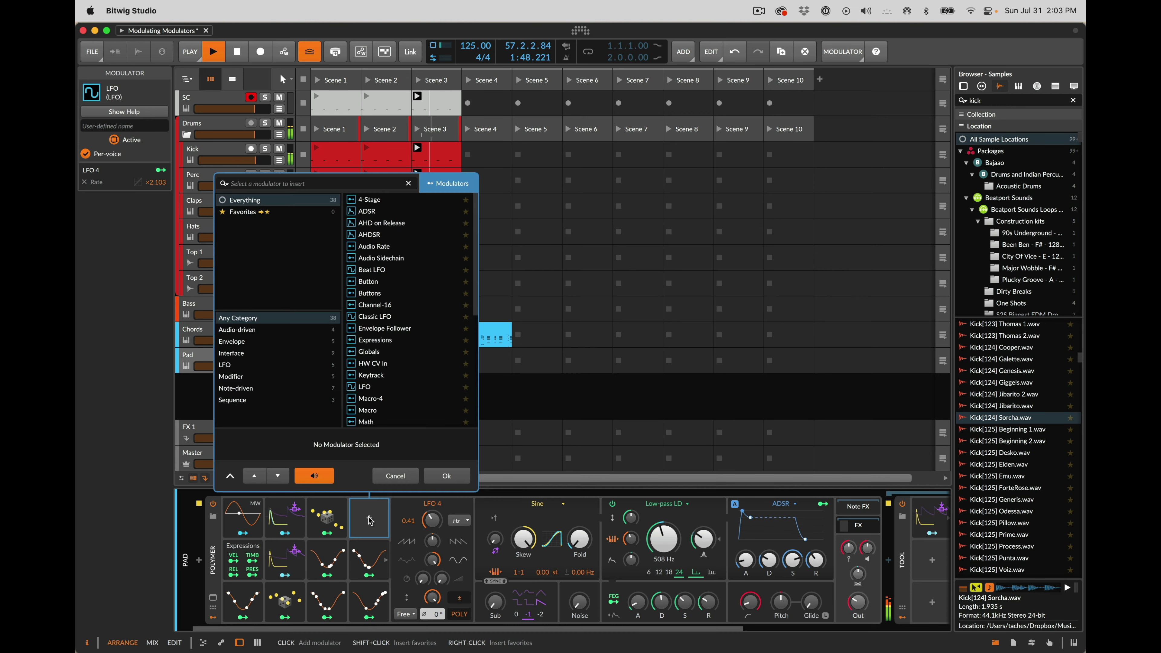
type("lfo")
key("Down")
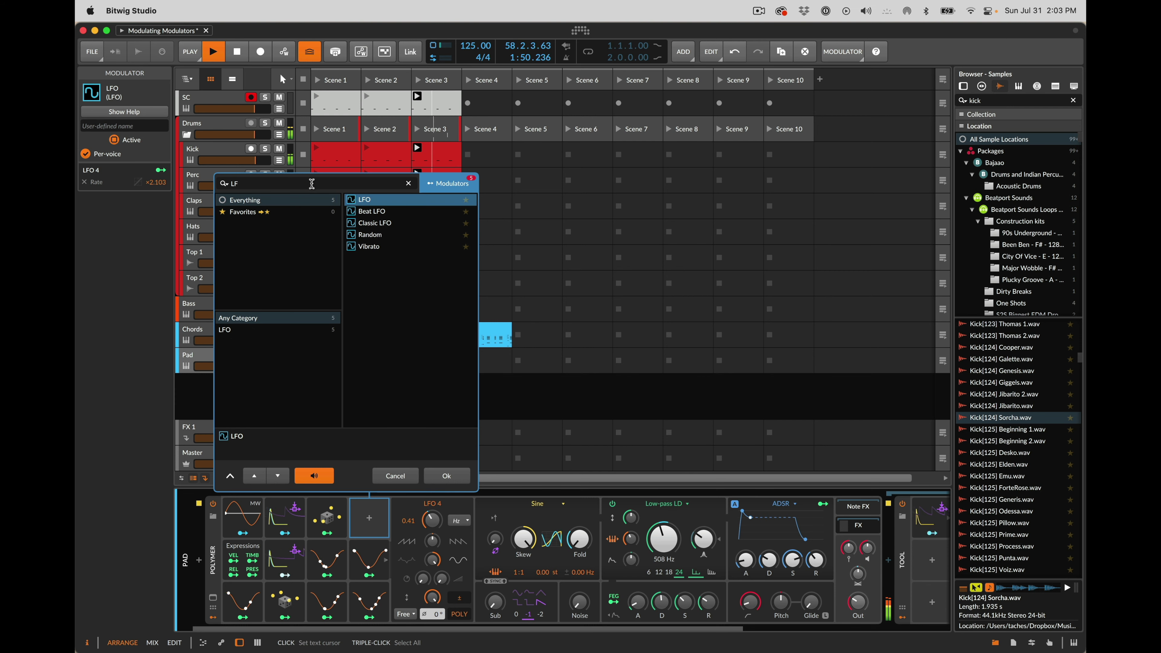
key("Return")
- Set LFO 6's rate unit to dotted quarter note and its trigger mode to Sync
left_click(458, 521)
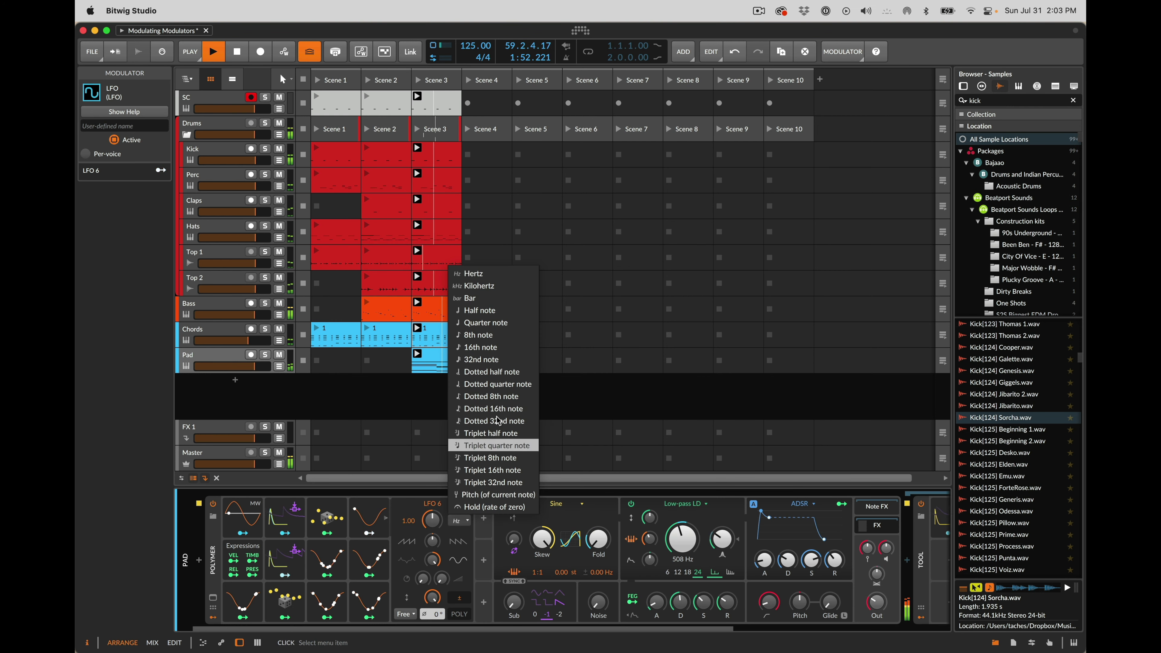
left_click(500, 385)
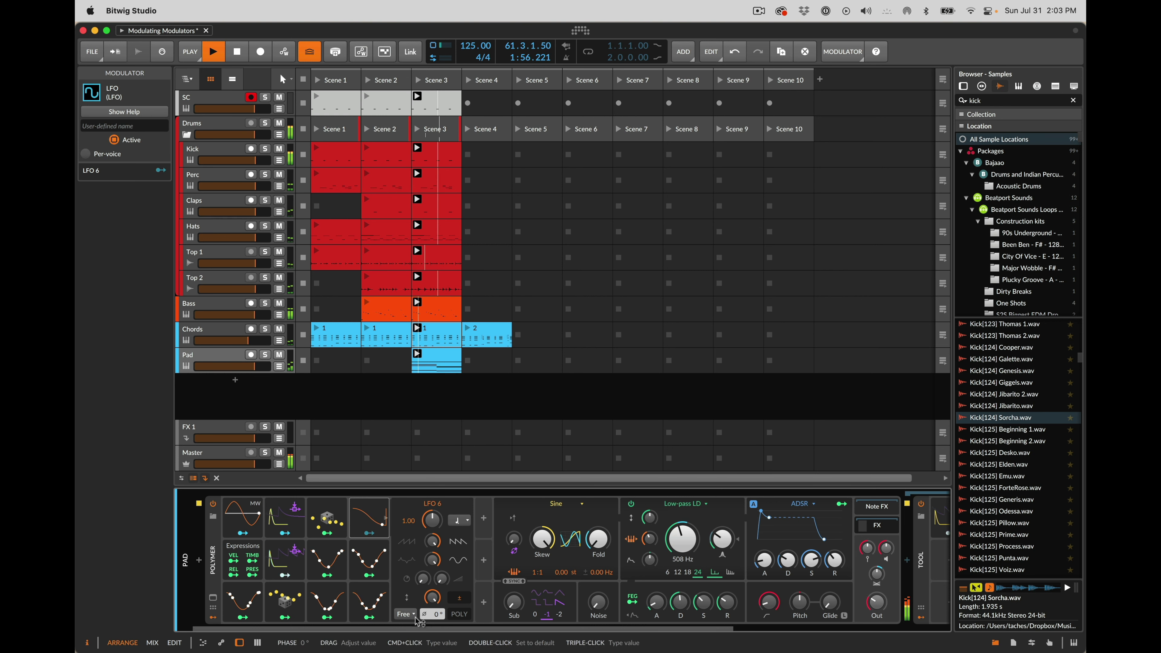
left_click(404, 614)
left_click(412, 588)
- Stop playback, map LFO 6 to the Pad's filter cutoff at 19.00, and resume playback
key("space")
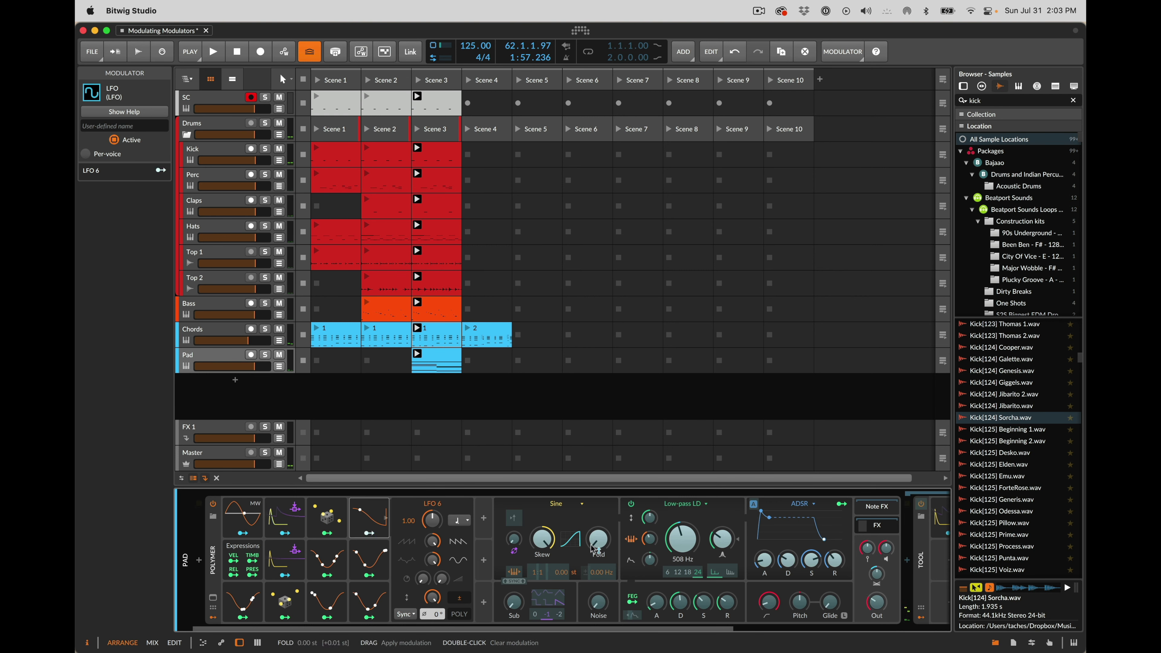
left_click_drag(676, 551, 678, 540)
key("space")
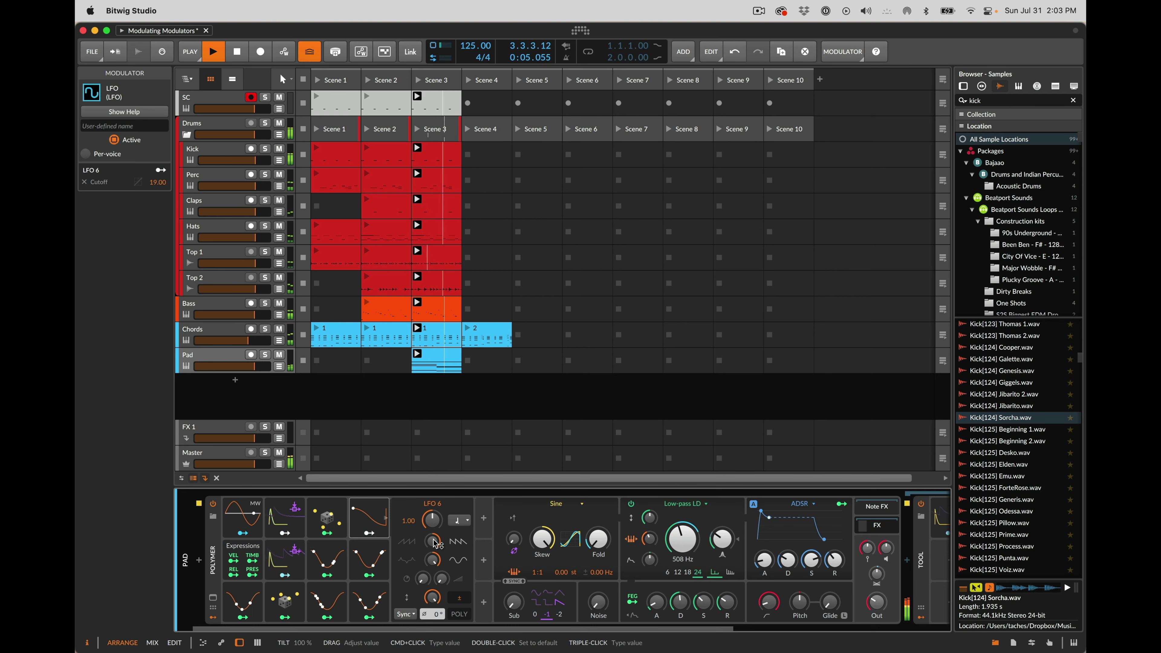
scroll(436, 544, "right", 5)
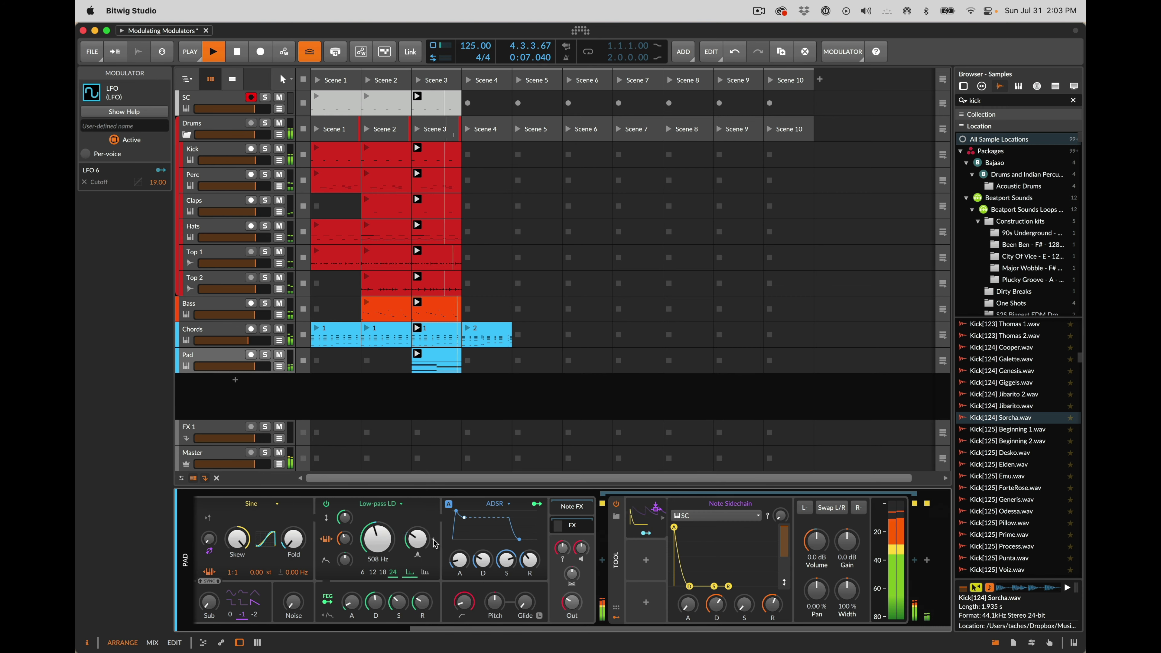
left_click(204, 331)
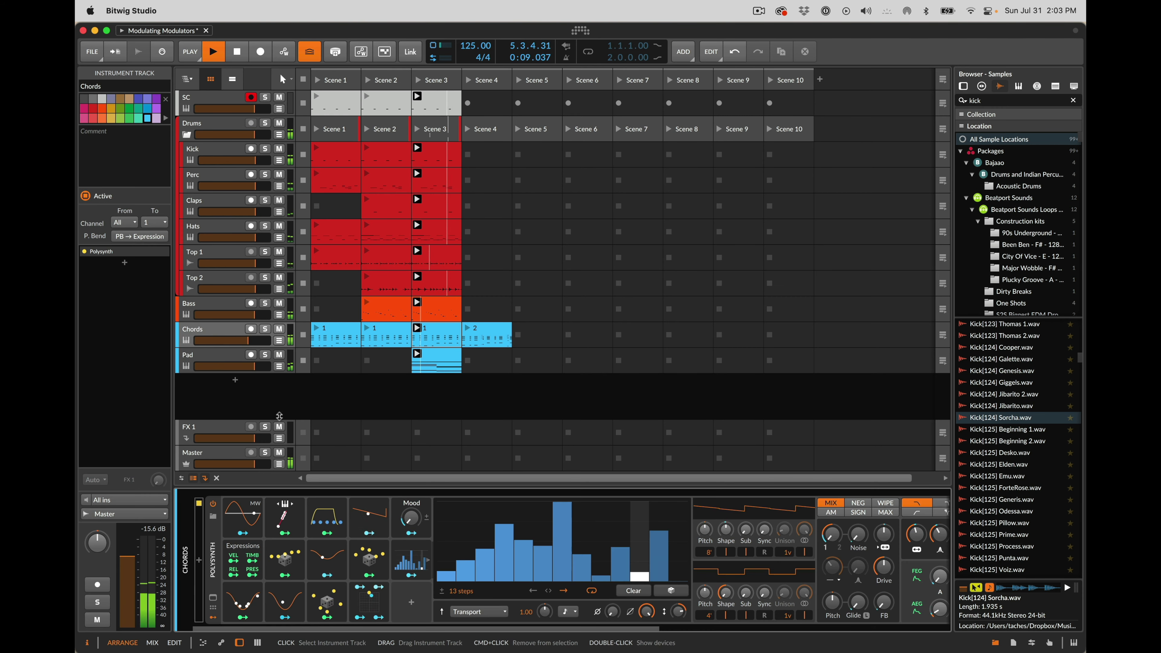
- Add a Convolution reverb at the end of the Pad track's device chain, after the Tool device
left_click(227, 355)
scroll(336, 536, "right", 5)
left_click(927, 561)
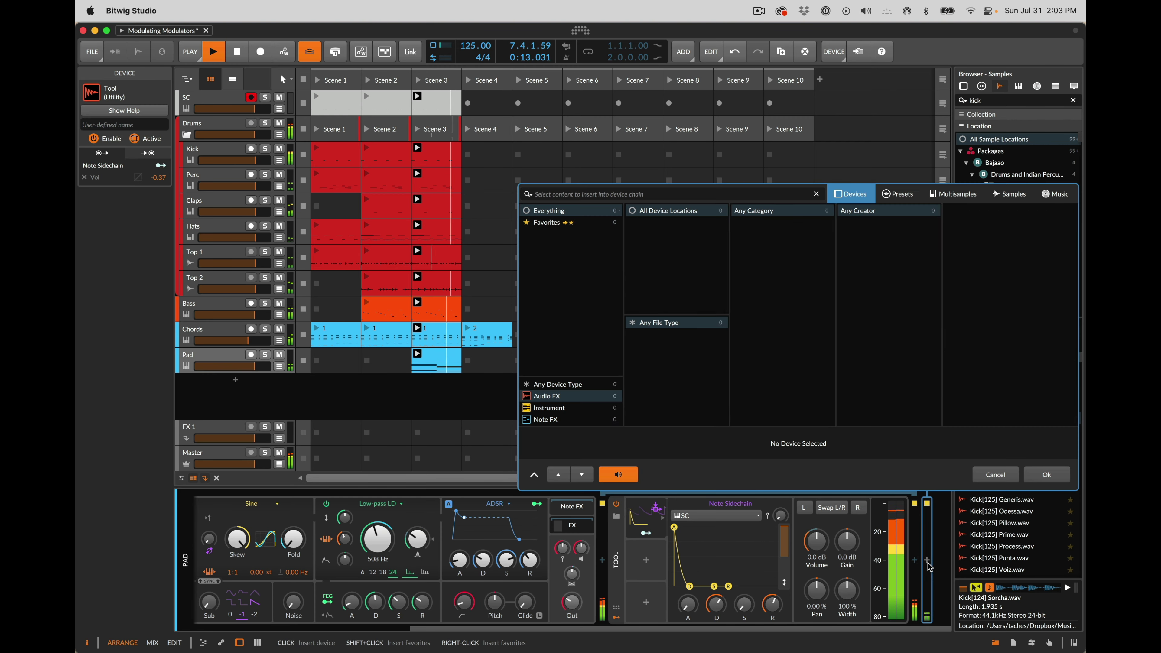
type("conv")
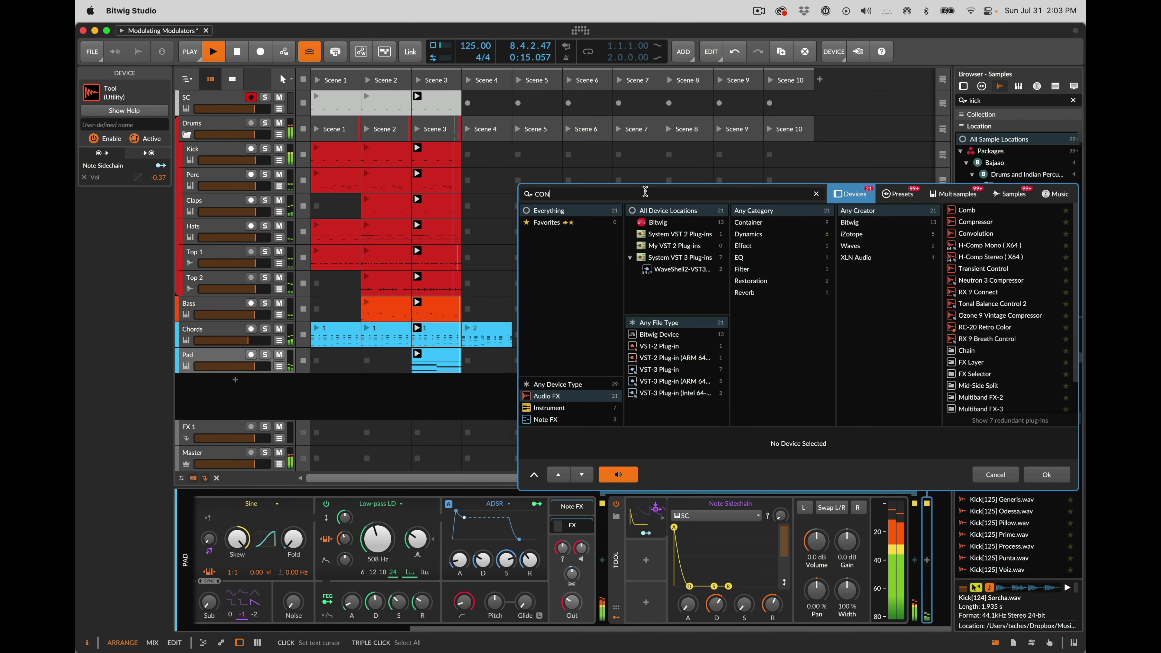
key("Return")
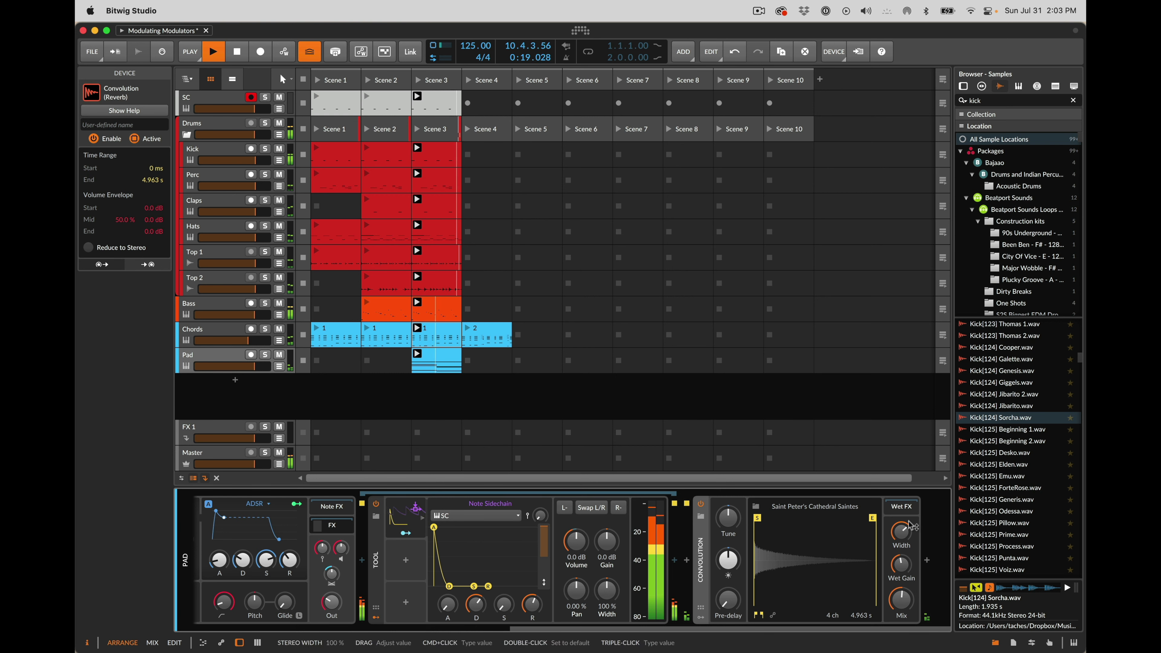
- Add an EQ+ after the Pad's Convolution and create a high-cut band at about 3.87 kHz
left_click(926, 560)
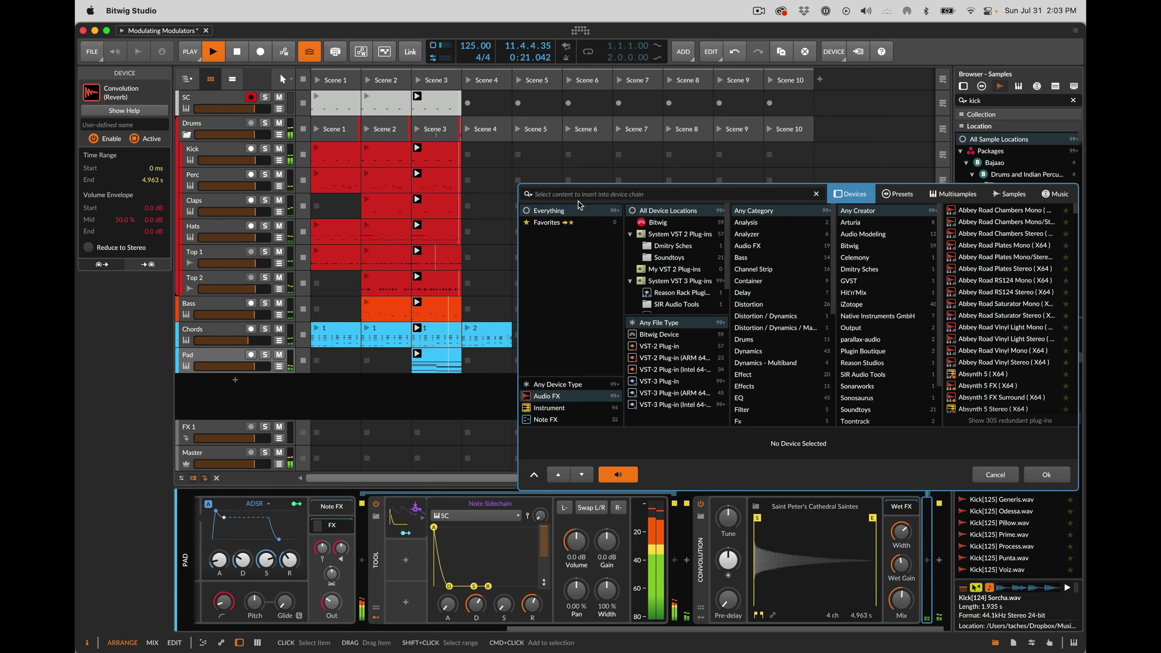
type("eq")
key("Return")
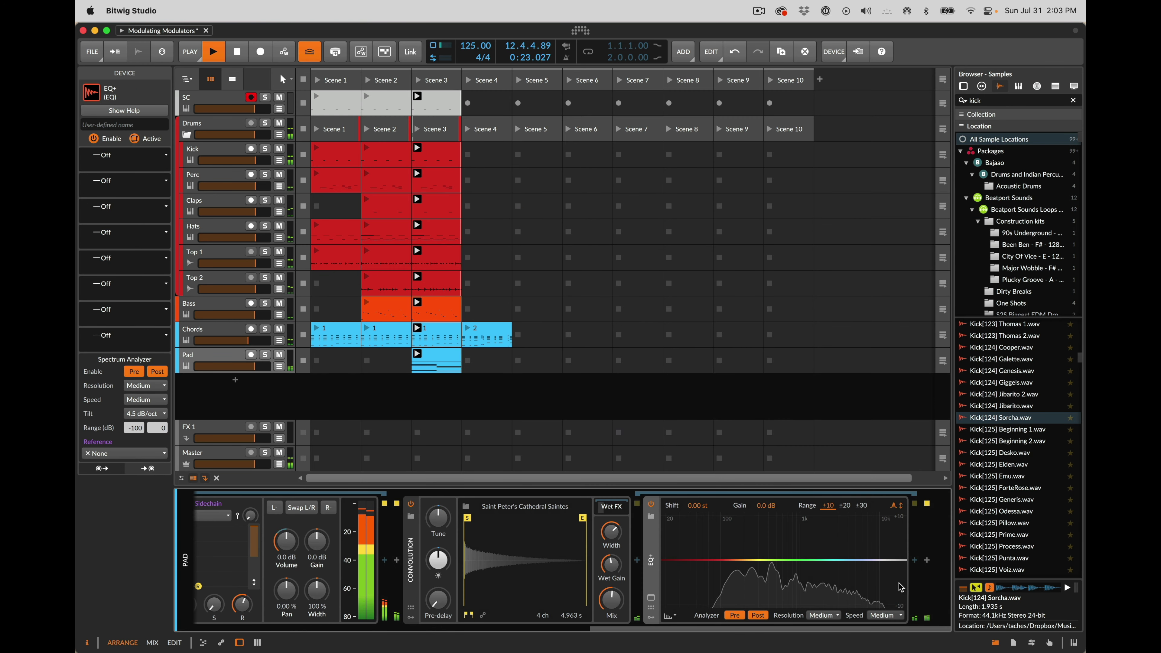
mouse_move(874, 560)
left_mouse_down()
mouse_move(827, 552)
mouse_move(852, 563)
left_mouse_up()
- Raise the Pad Polymer's oscillator Fold to about +6.72 st and its filter cutoff to about 831 Hz
scroll(537, 569, "left", 10)
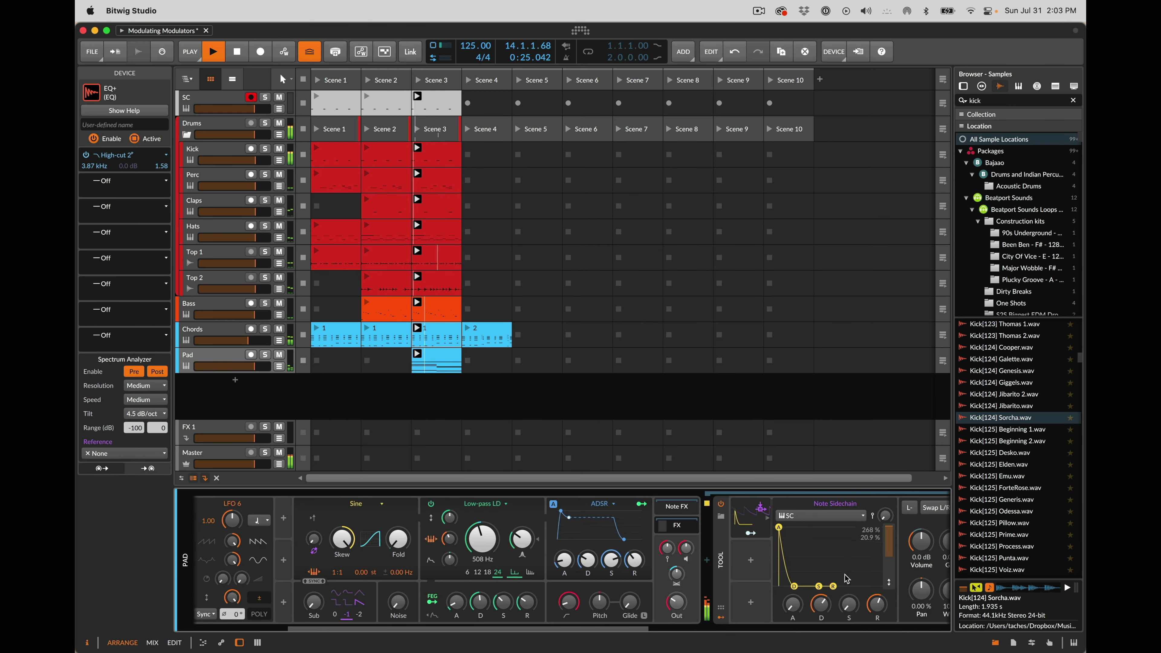
left_click_drag(419, 574, 432, 531)
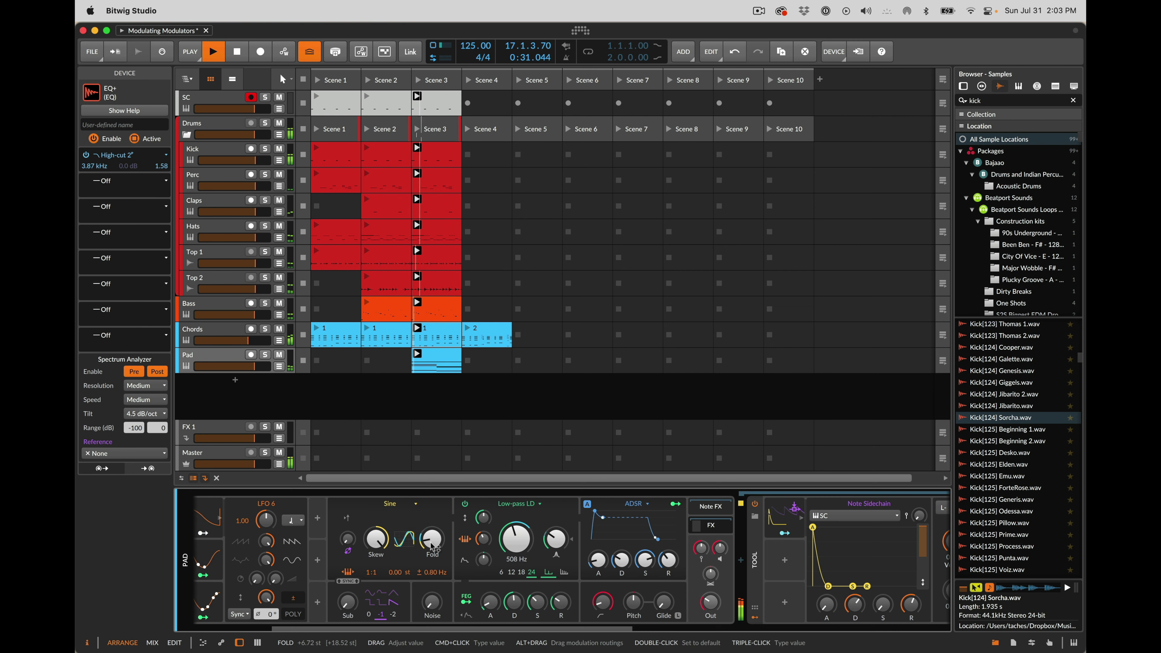
left_click_drag(517, 540, 516, 527)
left_click_drag(524, 545, 524, 543)
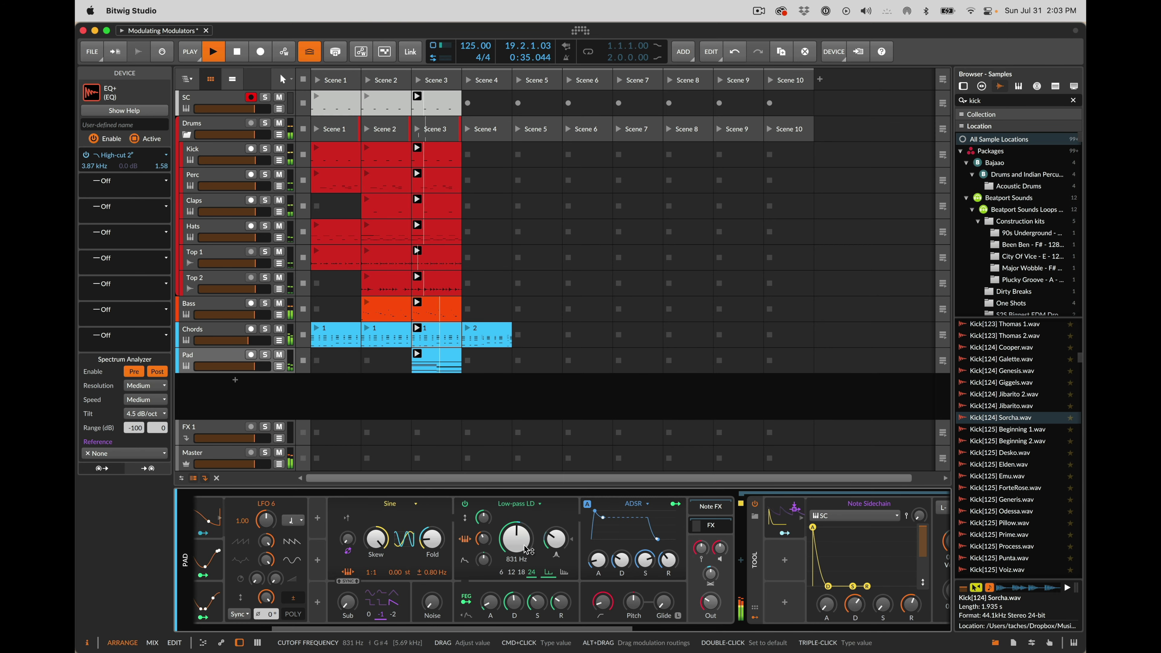